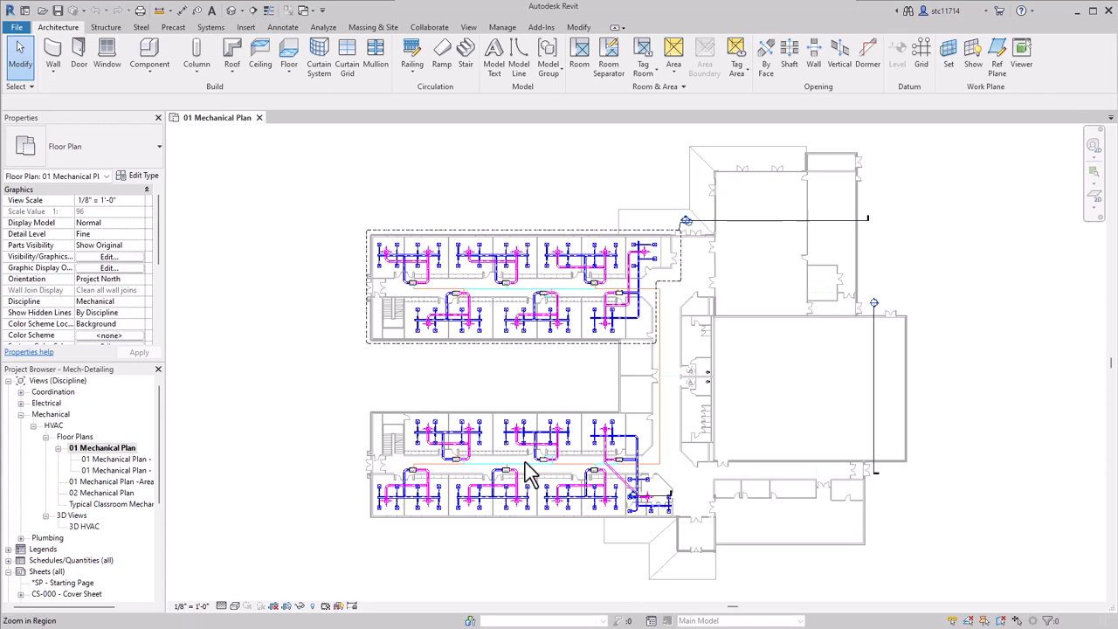
Create a new drafting view named Fire Damper Detail at a scale of 1 1/2" = 1'-0"
scroll(528, 463, "up", 8)
scroll(602, 450, "up", 2)
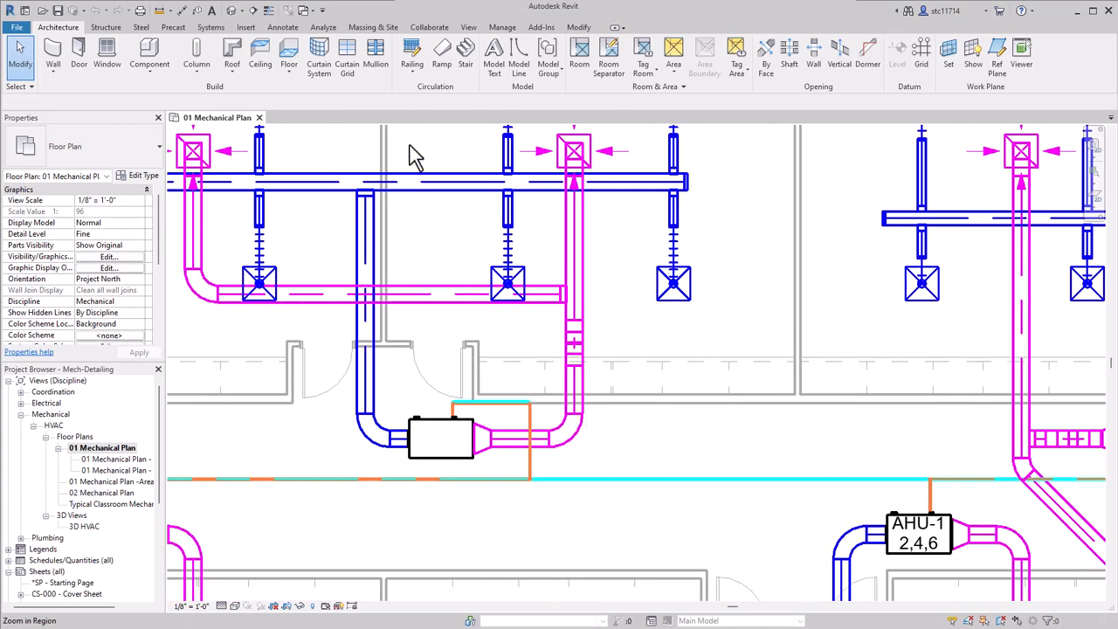
left_click(469, 27)
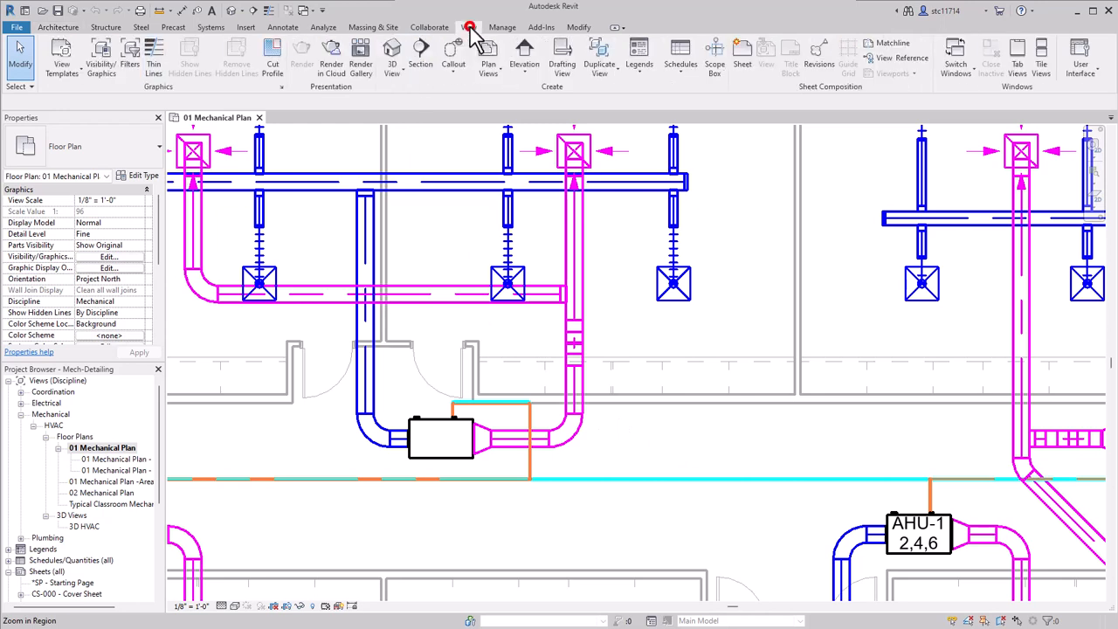
left_click(564, 63)
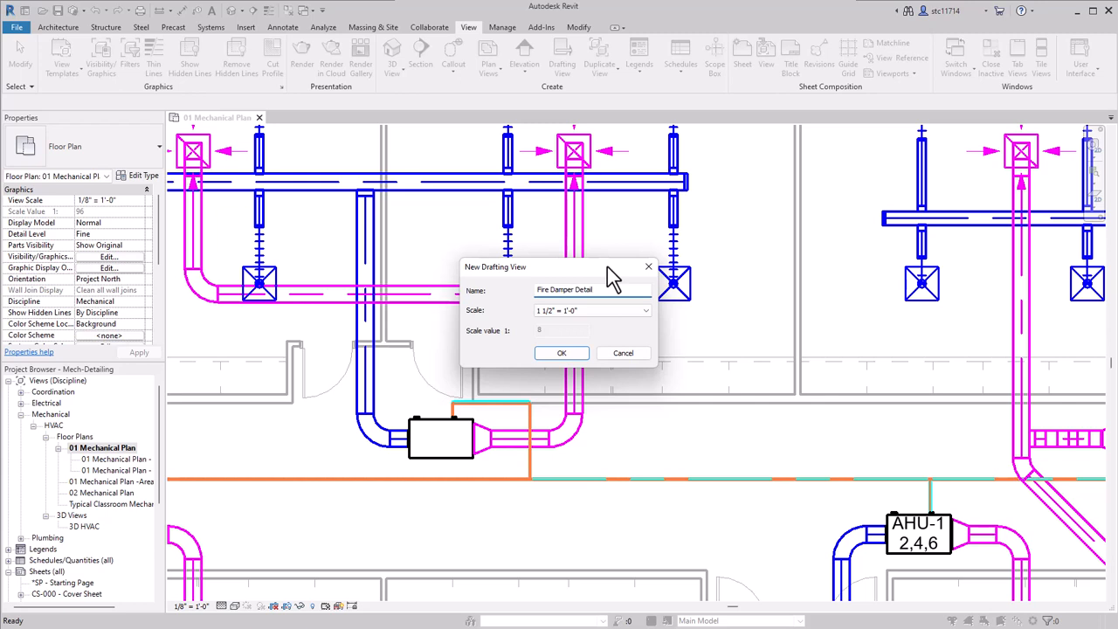
left_click(574, 351)
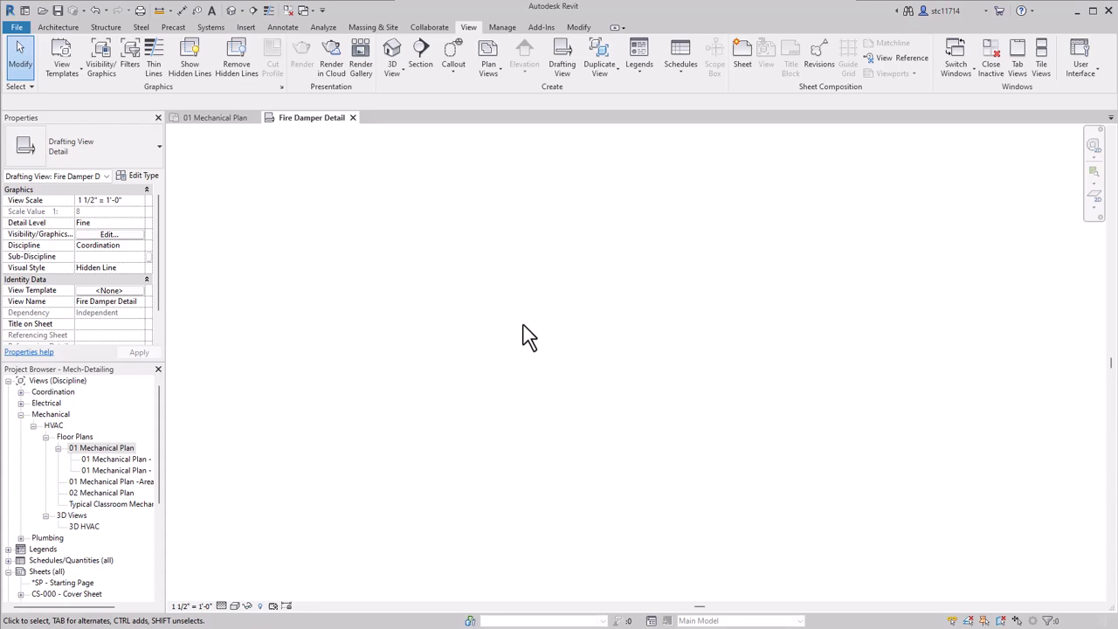
Assign the Fire Damper Detail drafting view to the Mechanical discipline and the HVAC sub-discipline
left_click(20, 391)
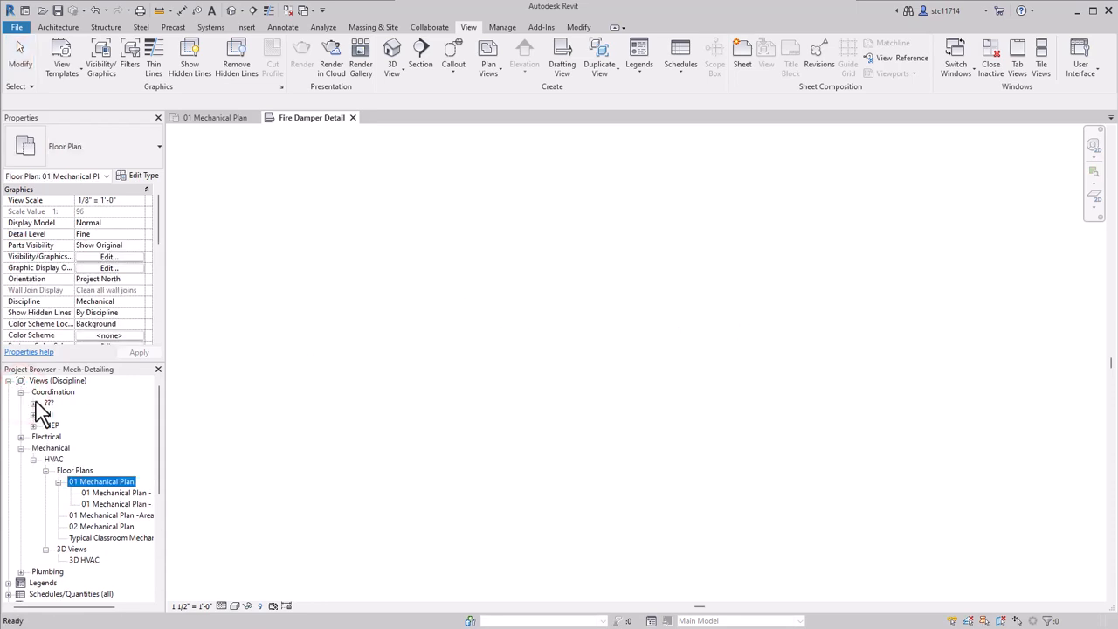
left_click(32, 403)
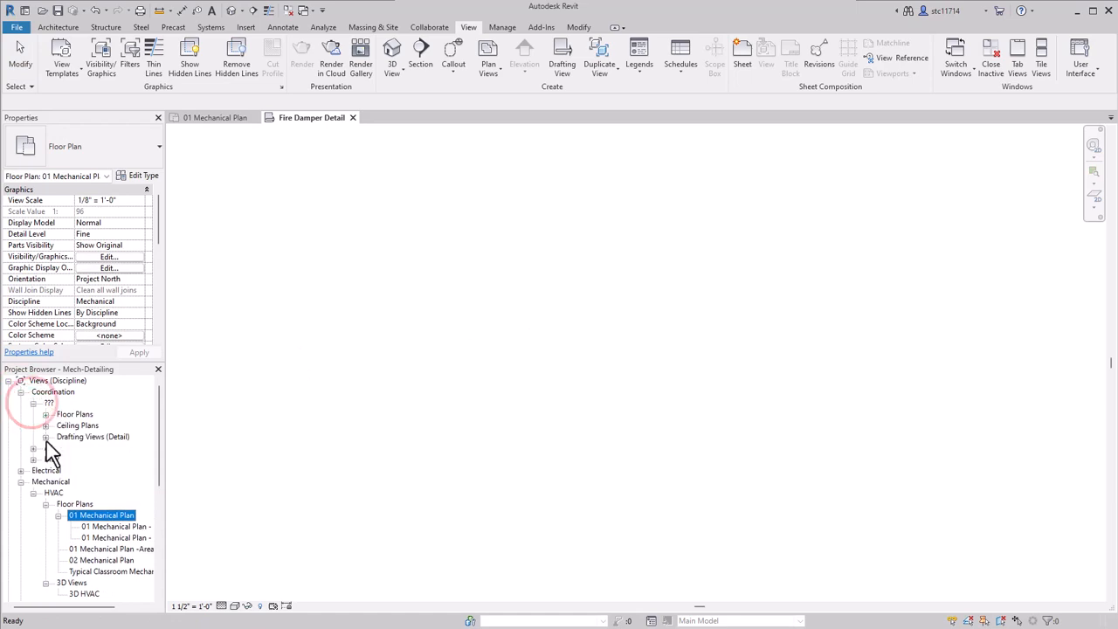
left_click(45, 437)
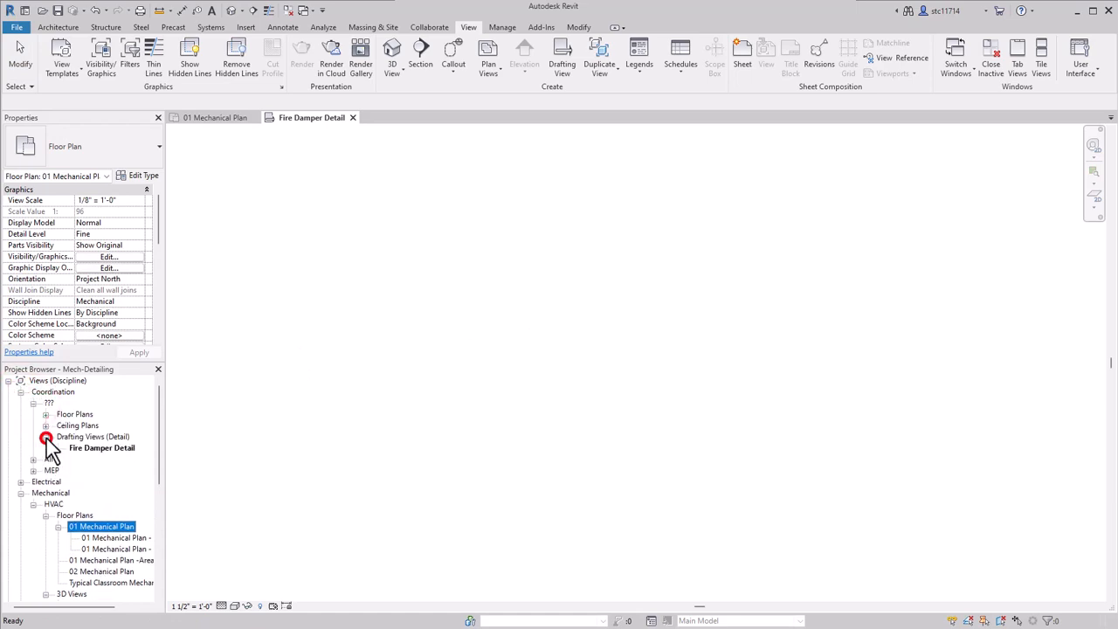
left_click(111, 450)
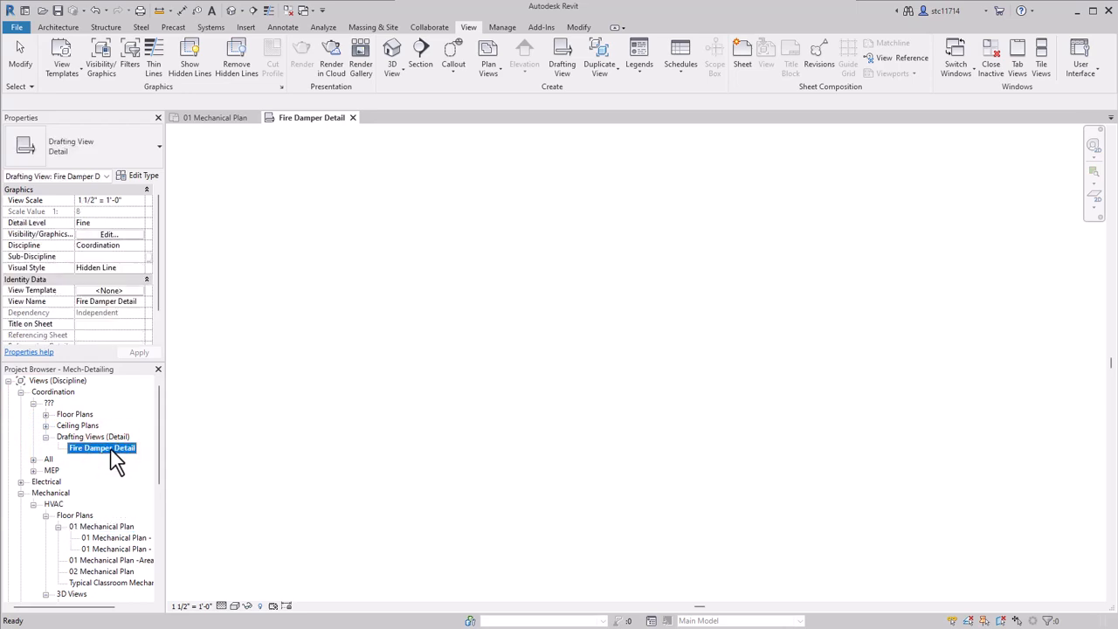
left_click(140, 246)
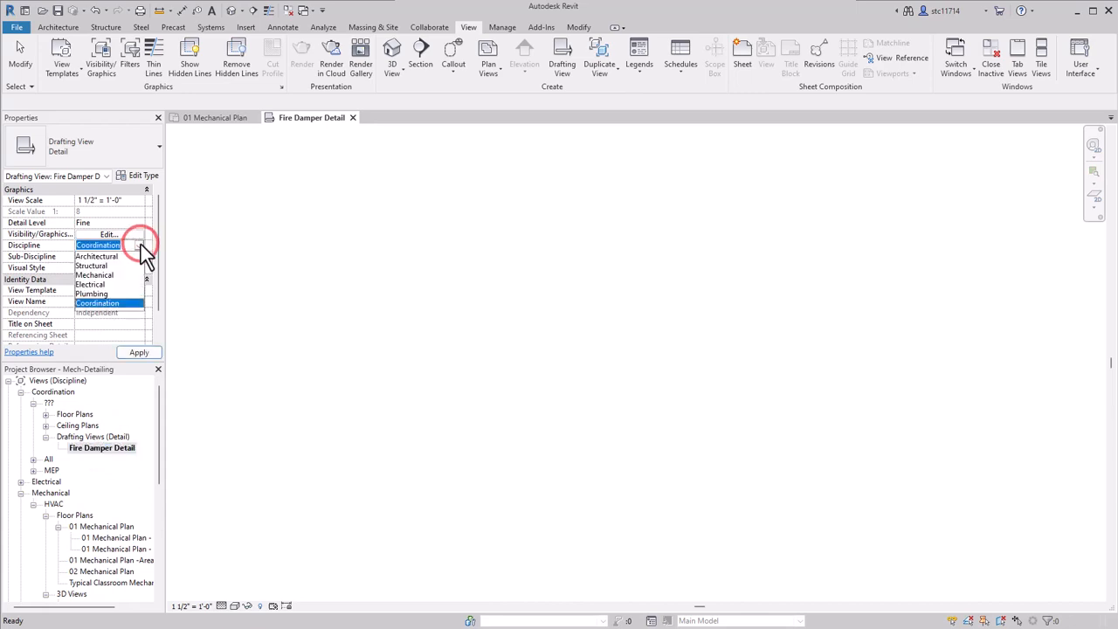
left_click(112, 275)
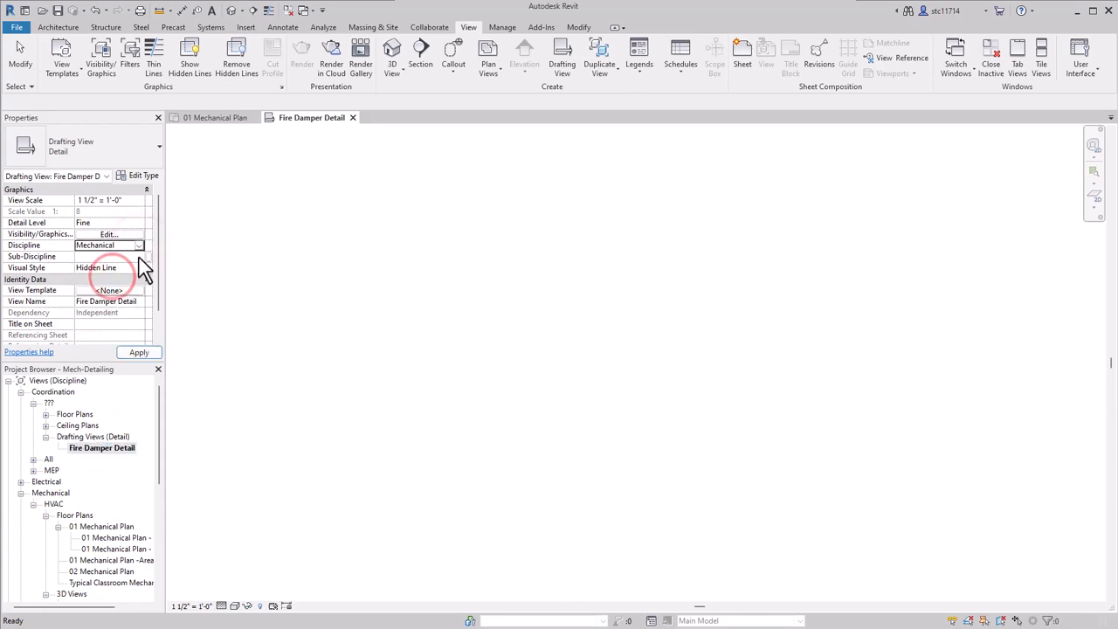
left_click(141, 257)
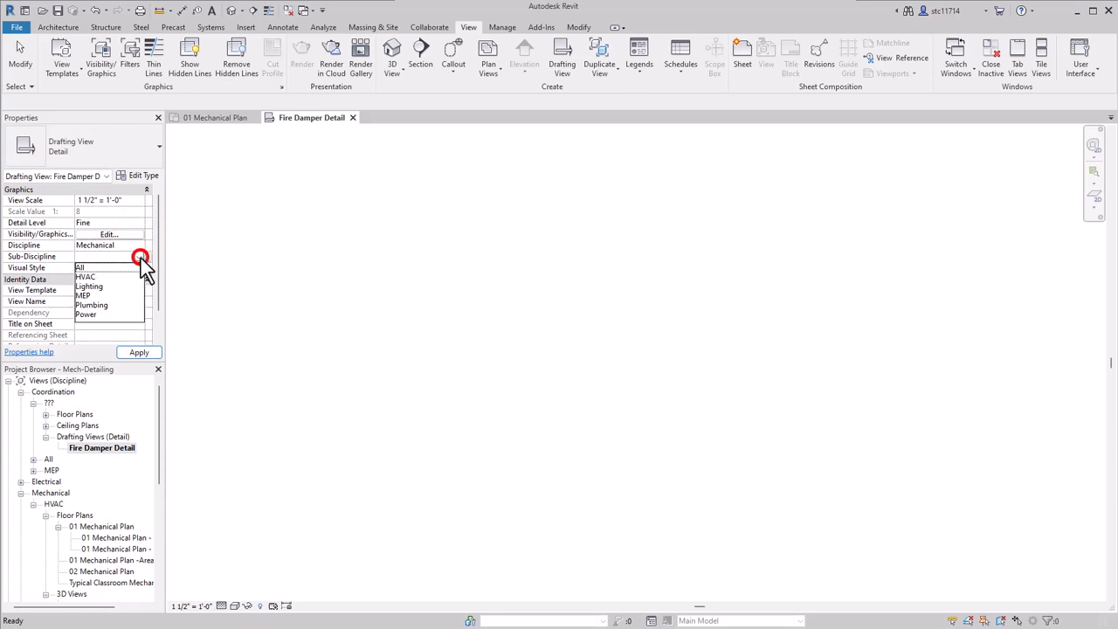
left_click(86, 276)
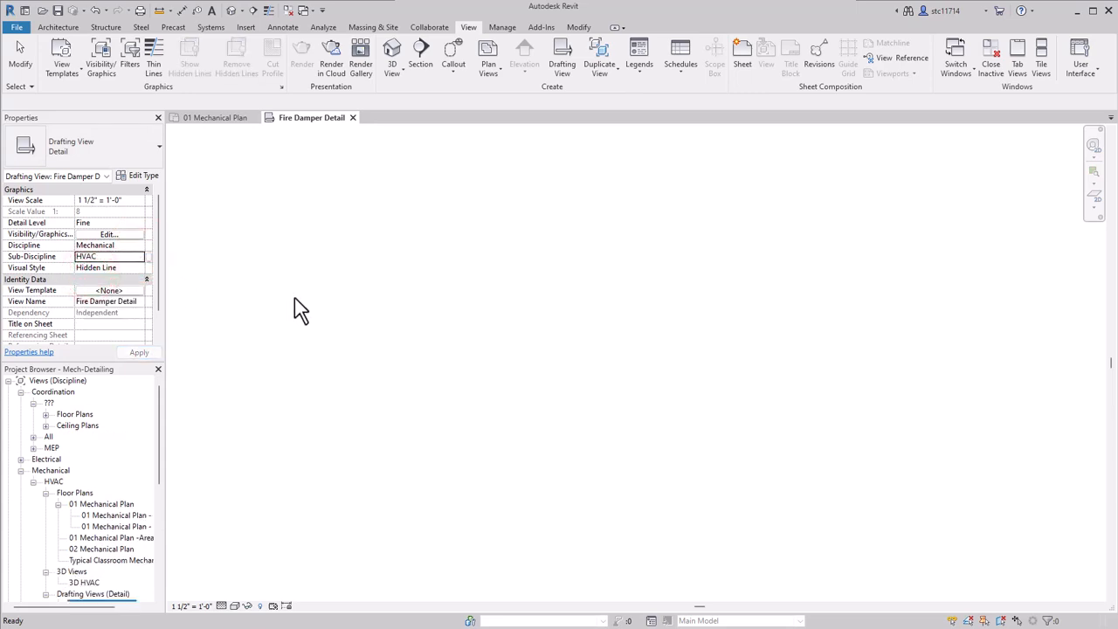
scroll(122, 497, "down", 2)
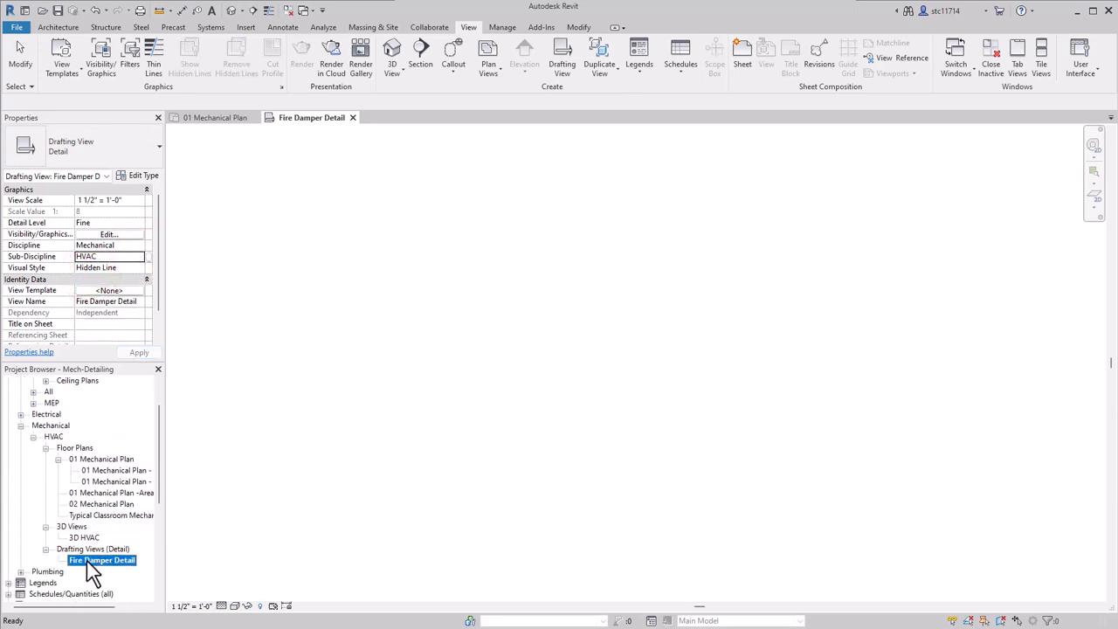
scroll(103, 566, "down", 1)
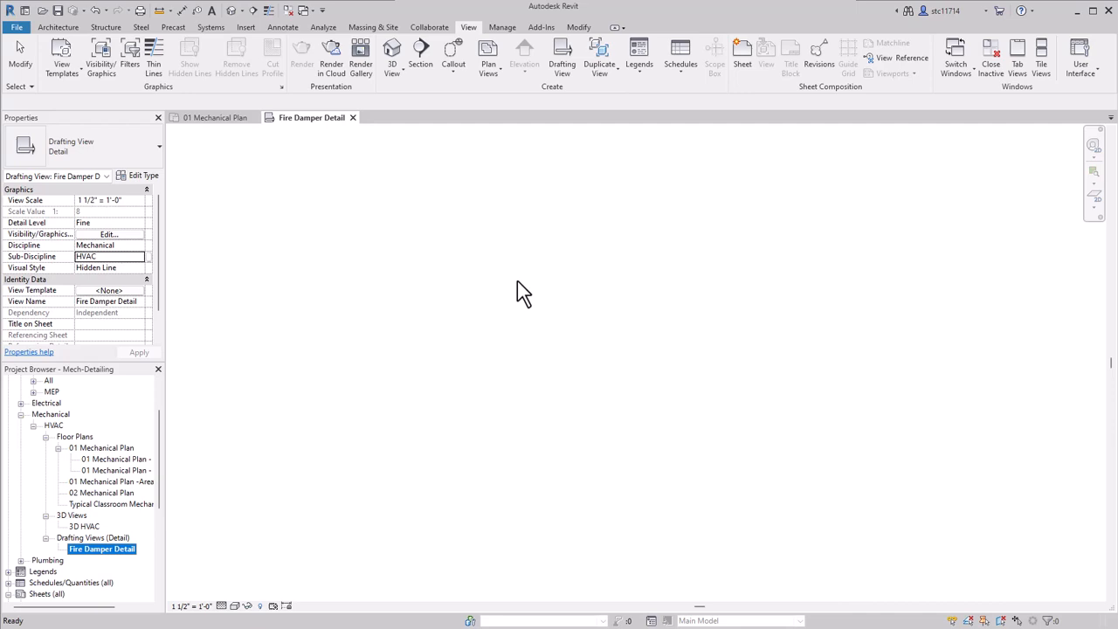
Draw a horizontal detail line about 2'-2" long in the Wide Lines style as the duct's lower edge
left_click(284, 27)
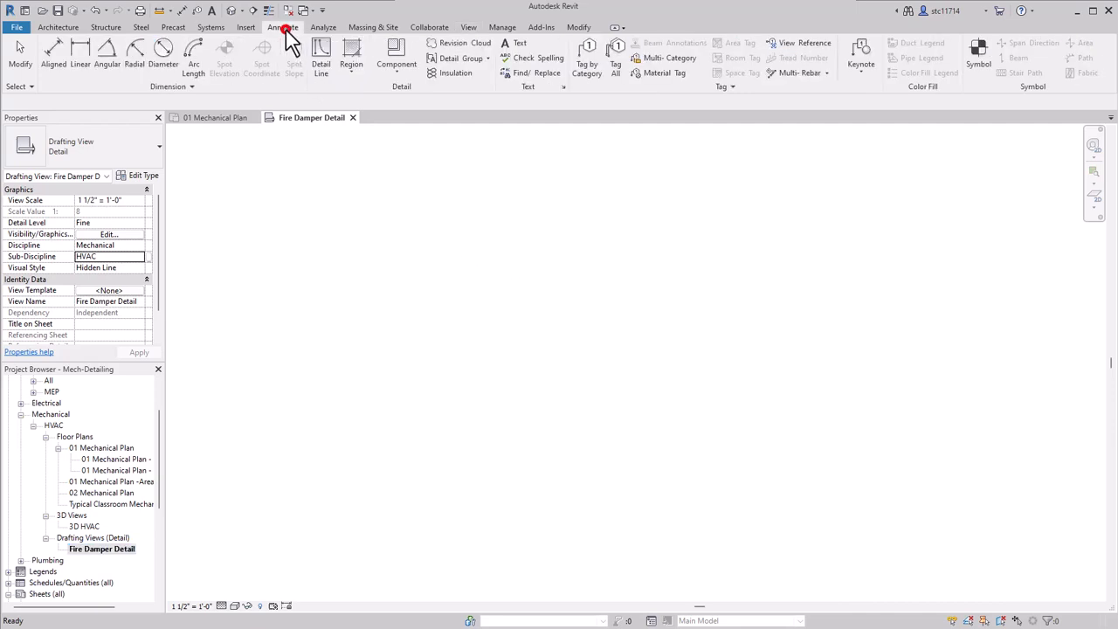
left_click(321, 75)
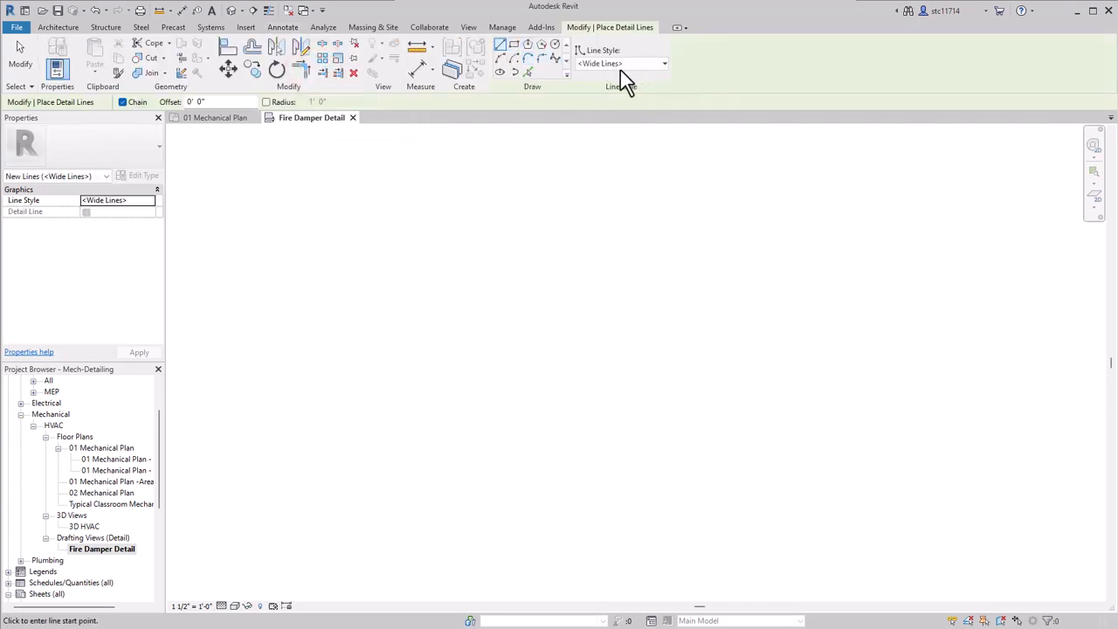
left_click(426, 441)
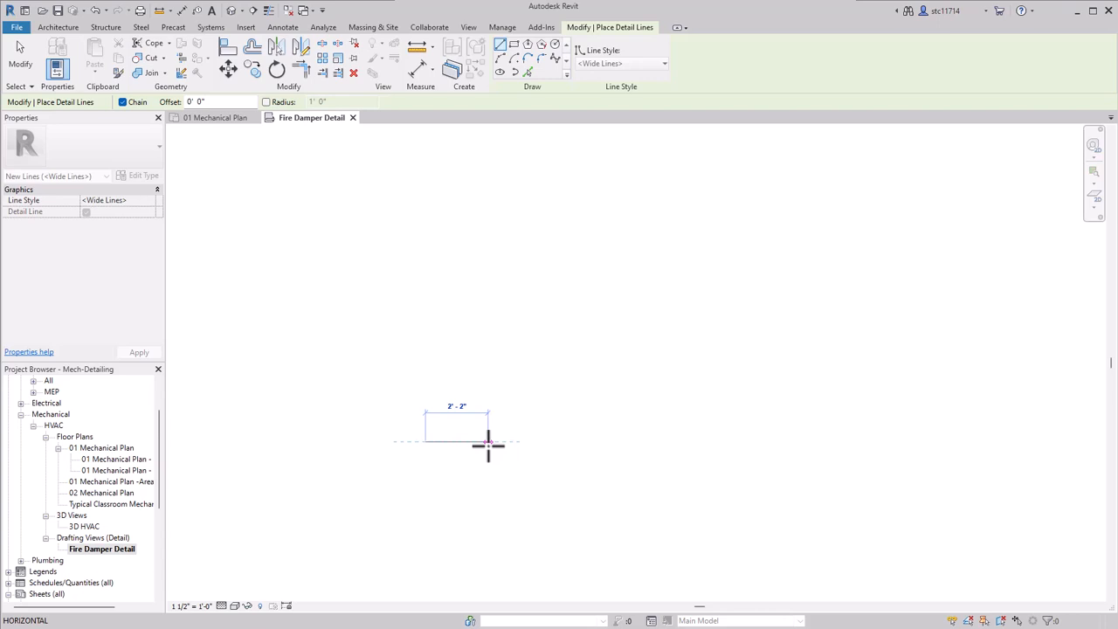
left_click(489, 442)
scroll(494, 442, "up", 5)
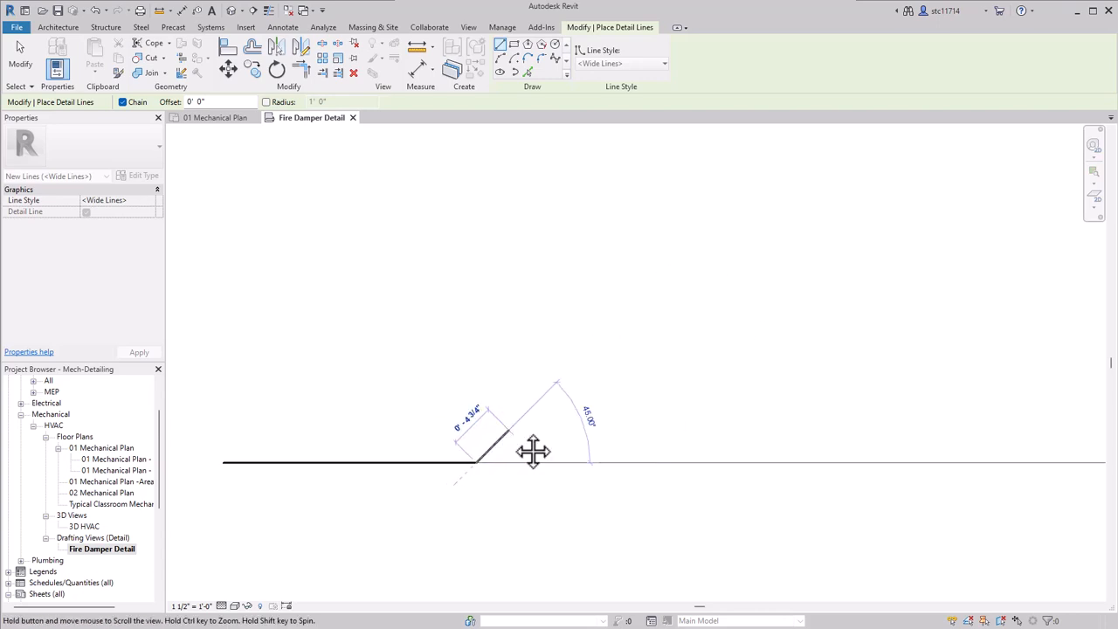
middle_click_drag(529, 452, 665, 416)
key("Escape")
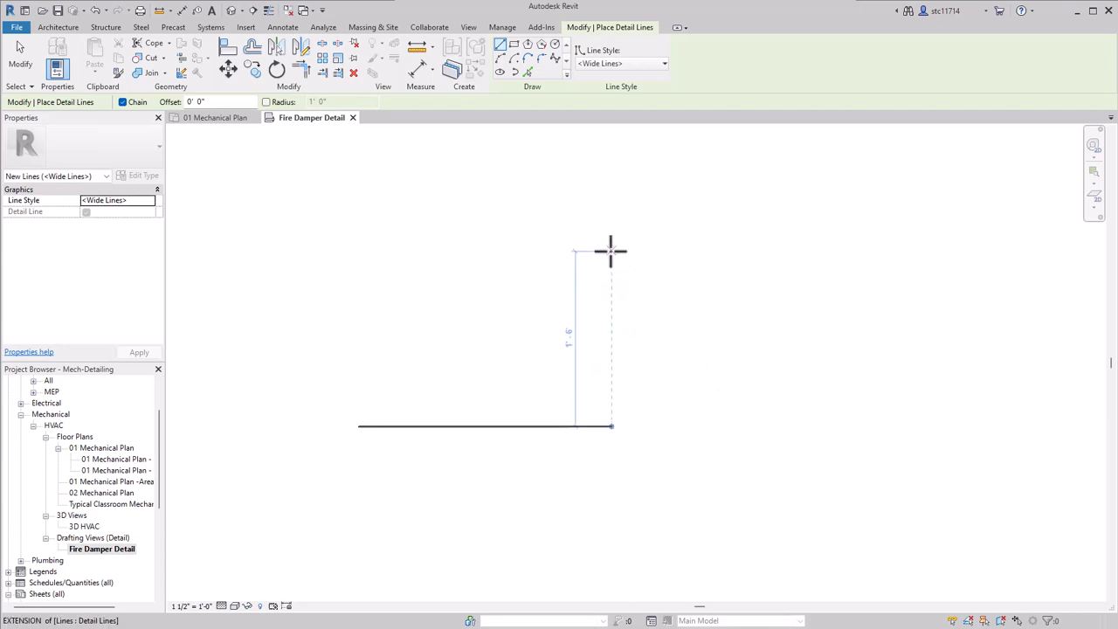
Draw an equally long, parallel wide detail line 1'-6" above the first, with its ends aligned
left_click(611, 251)
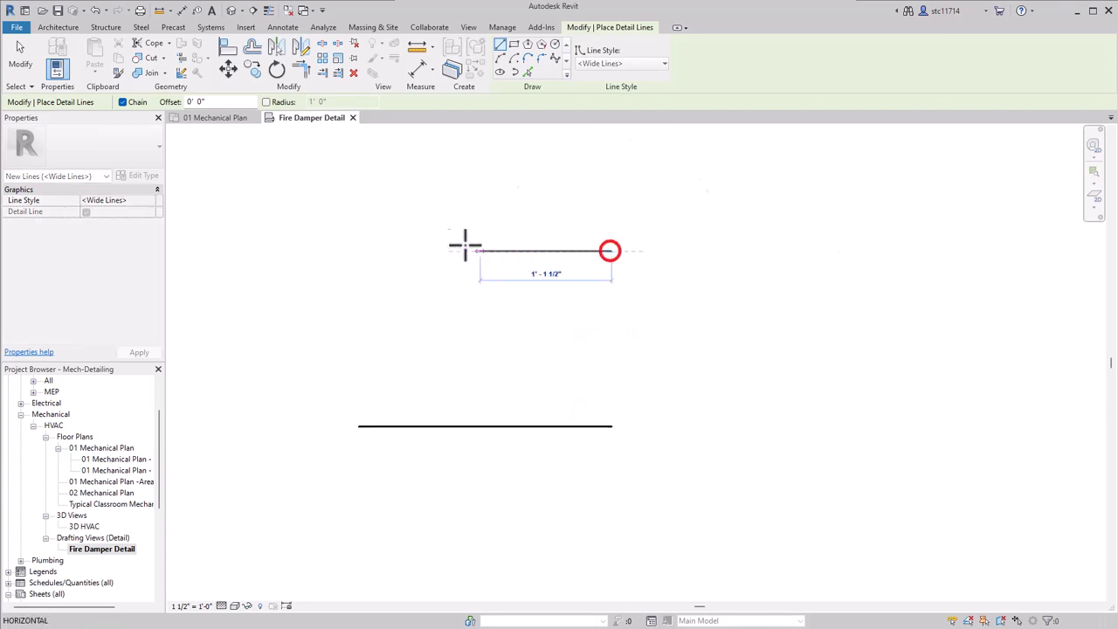
left_click(357, 252)
key("Escape")
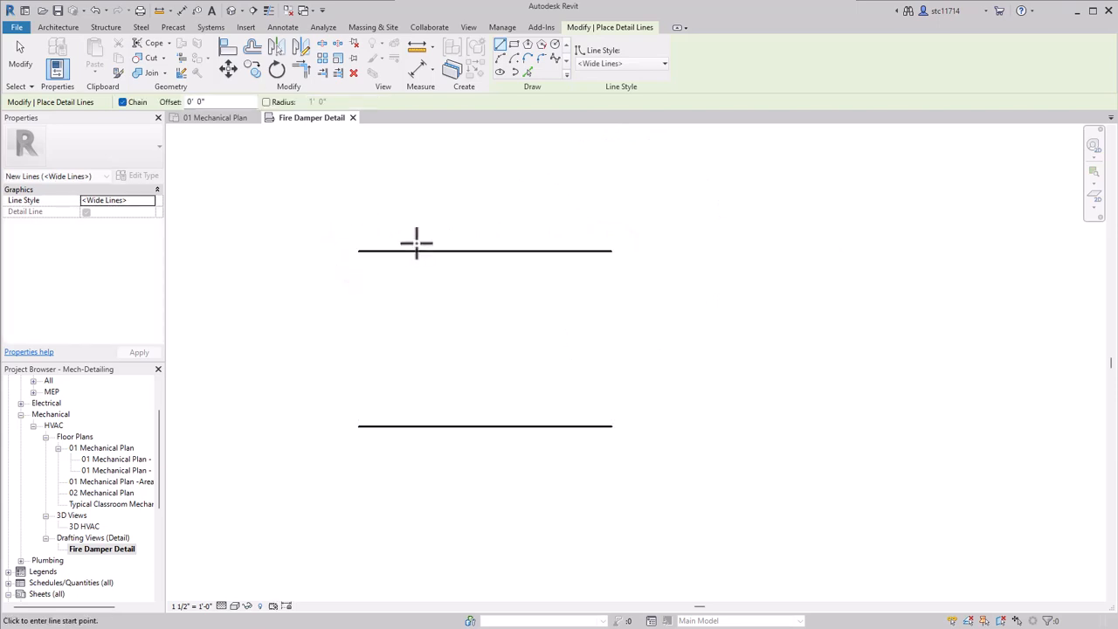
Draw two parallel vertical detail lines 2'-9" long in the Thin Lines style, crossing both horizontal lines
left_click(632, 64)
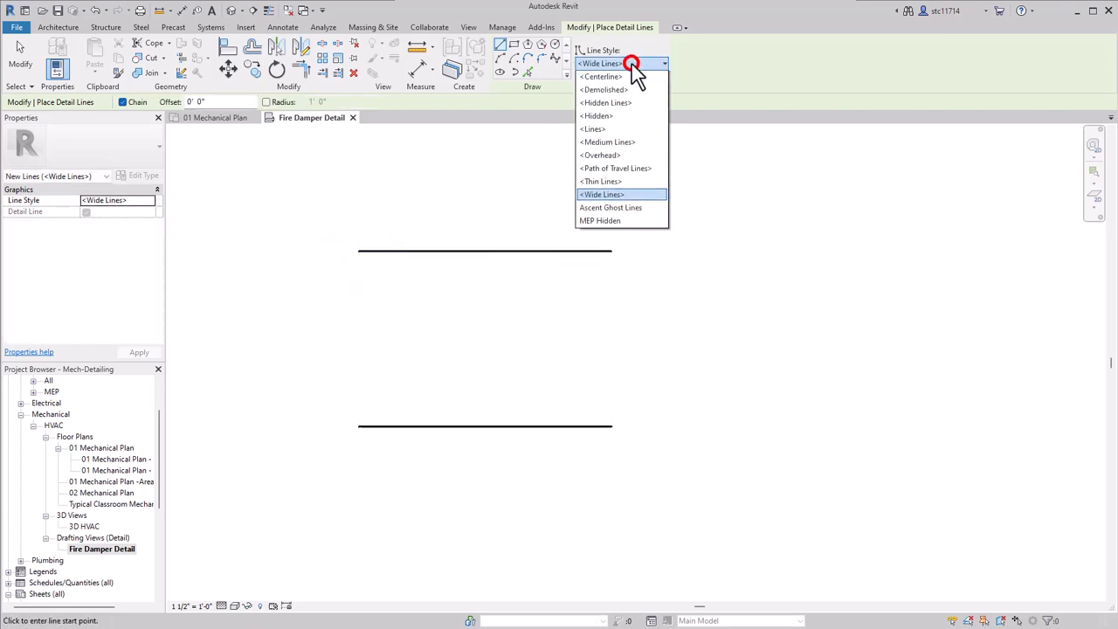
left_click(616, 196)
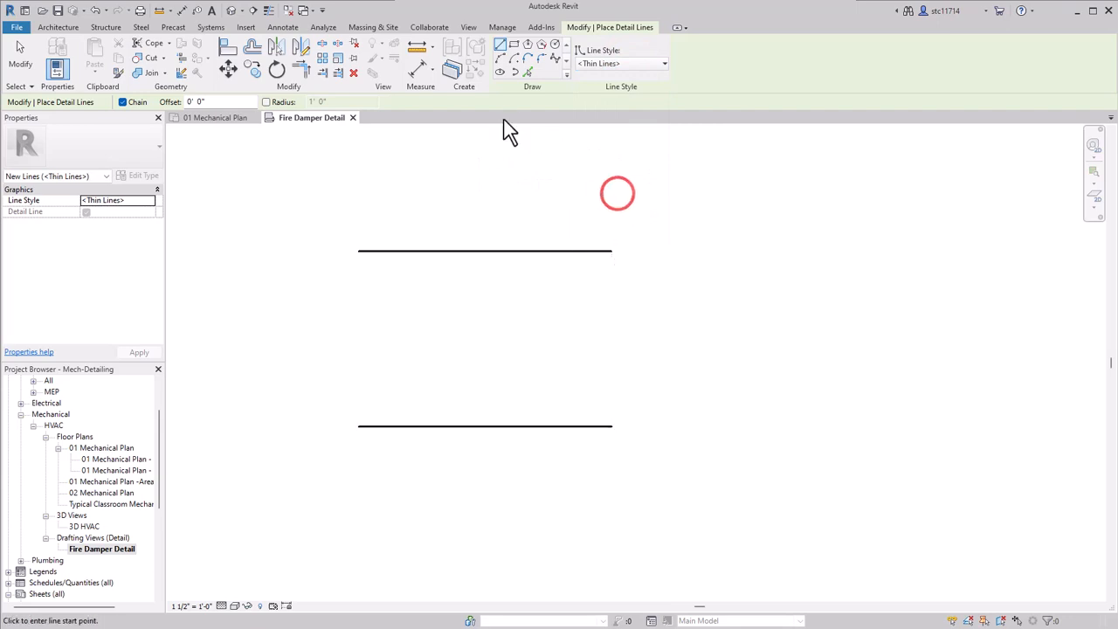
left_click(433, 508)
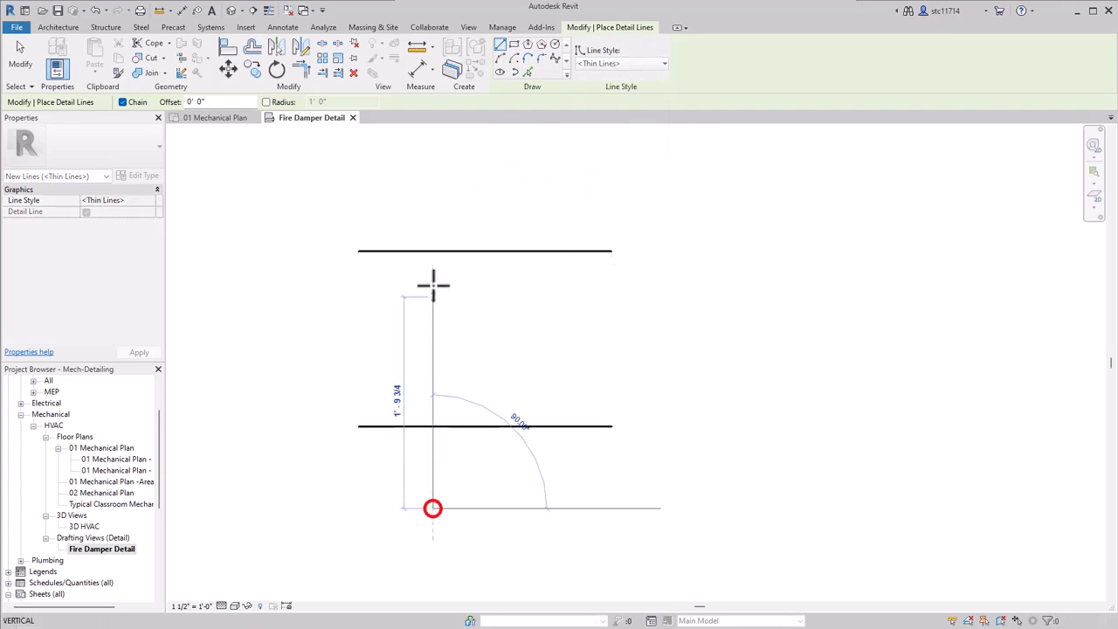
left_click(432, 188)
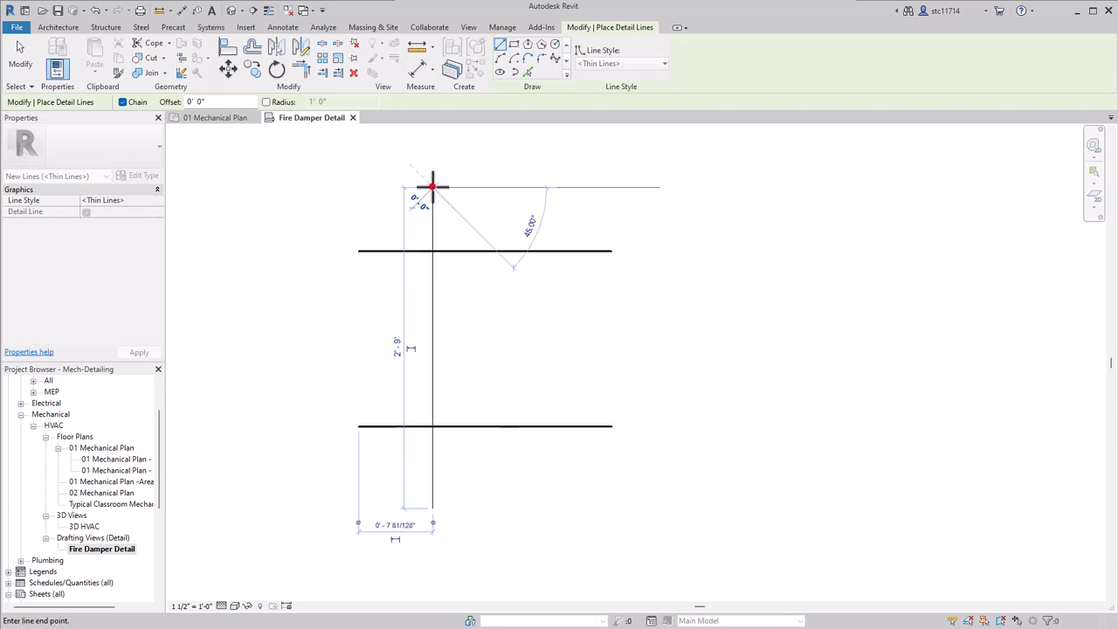
left_click(511, 188)
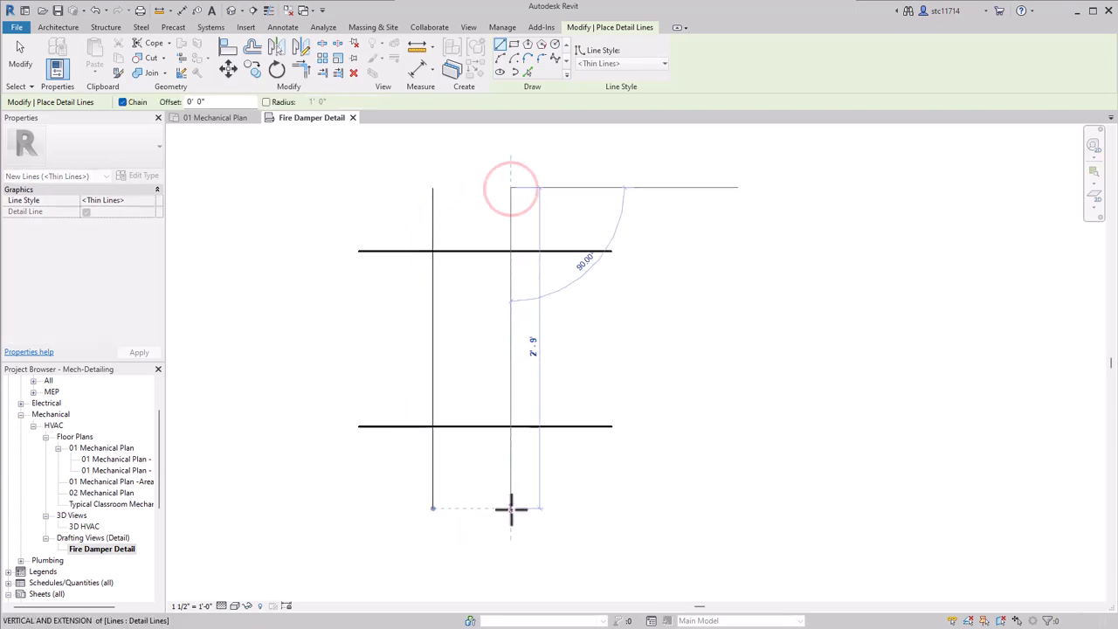
left_click(511, 508)
key("Escape")
key("Escape")
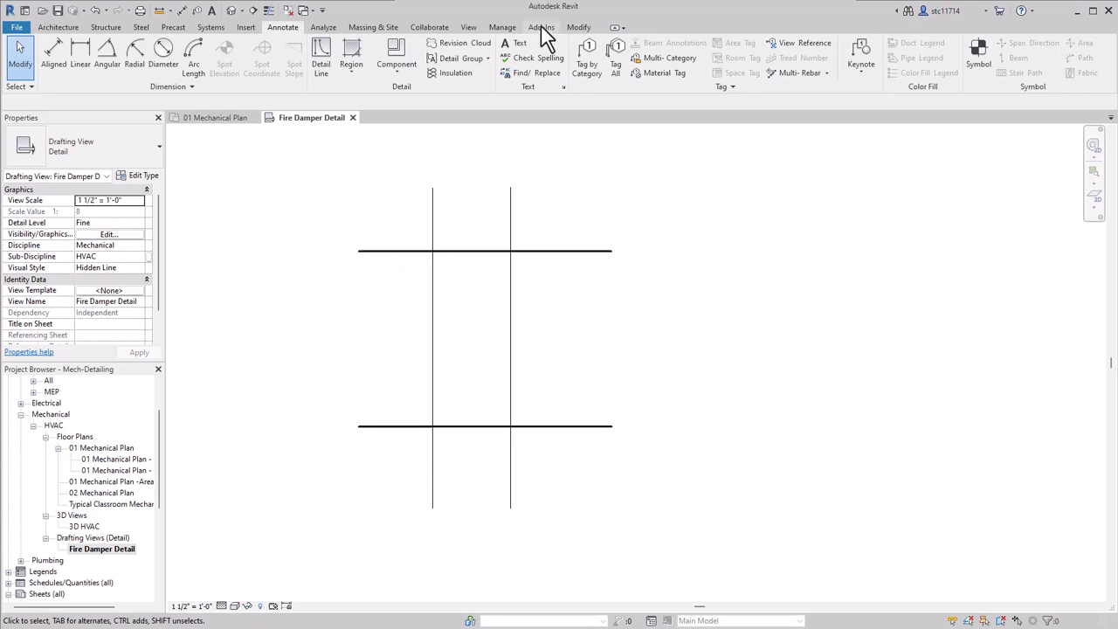
Split both horizontal duct lines at a point between the two vertical lines
left_click(578, 27)
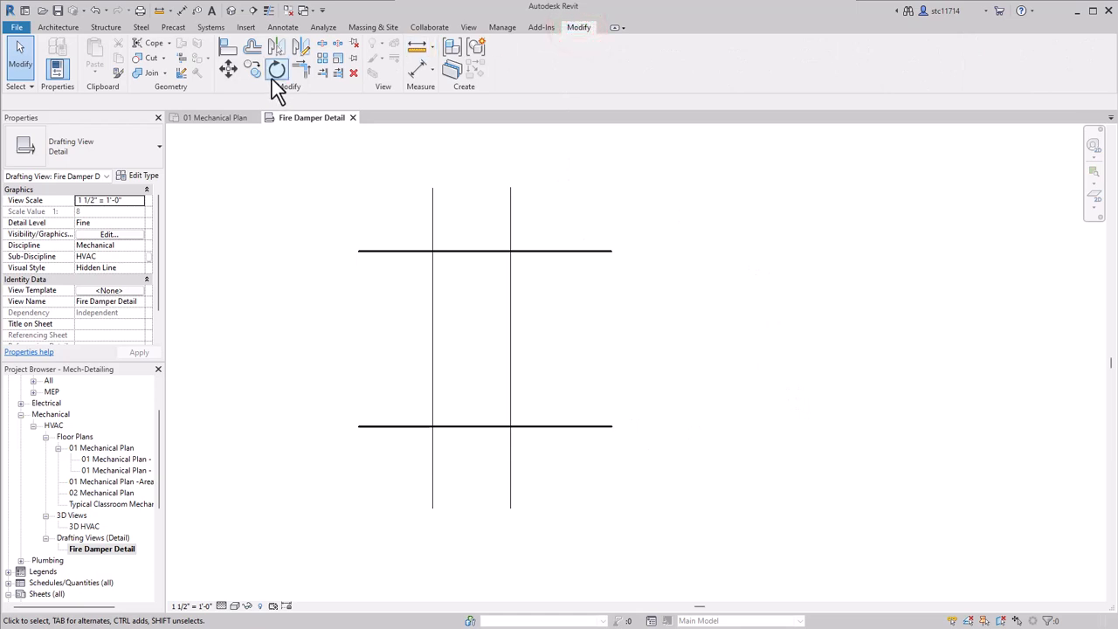
left_click(323, 43)
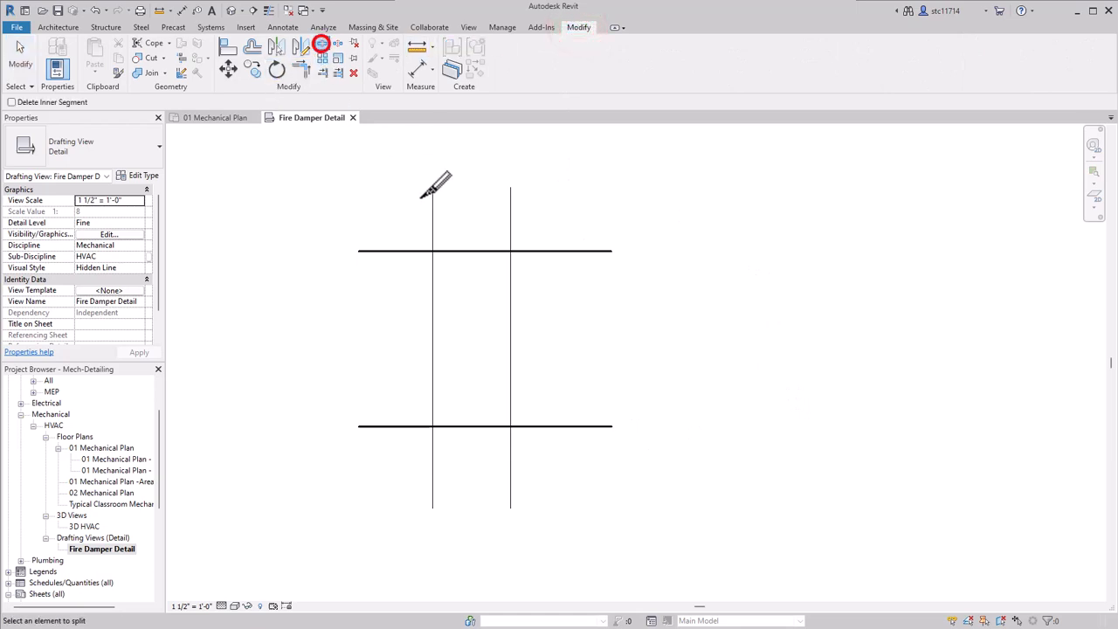
left_click(467, 251)
left_click(473, 426)
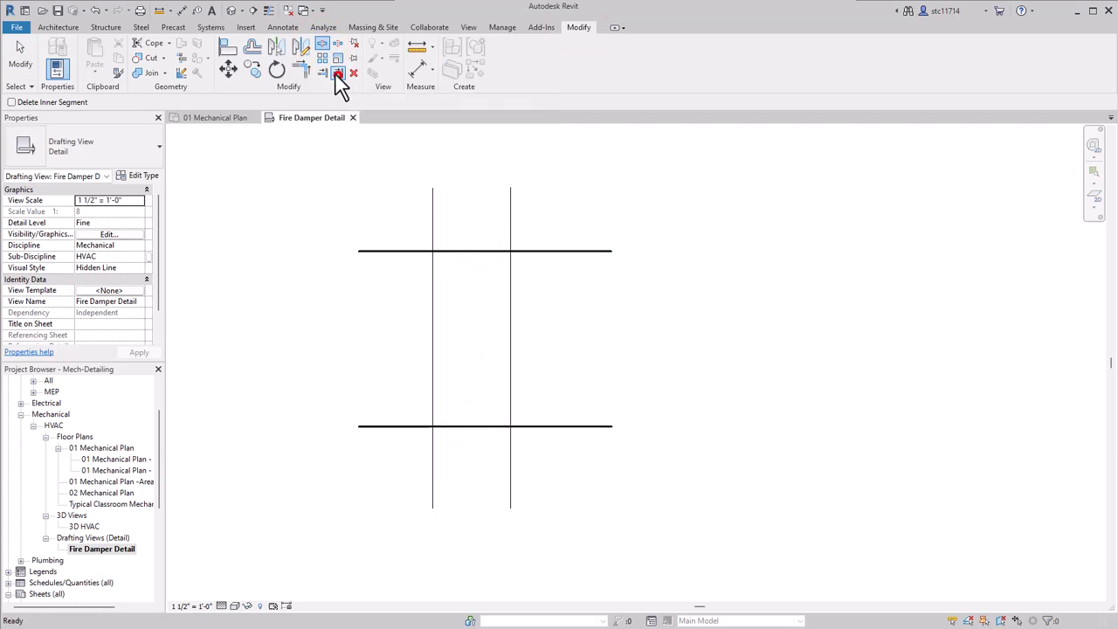
Trim the two left duct line segments back to the left vertical line, keeping their outer parts
left_click(338, 73)
left_click(430, 234)
left_click(408, 252)
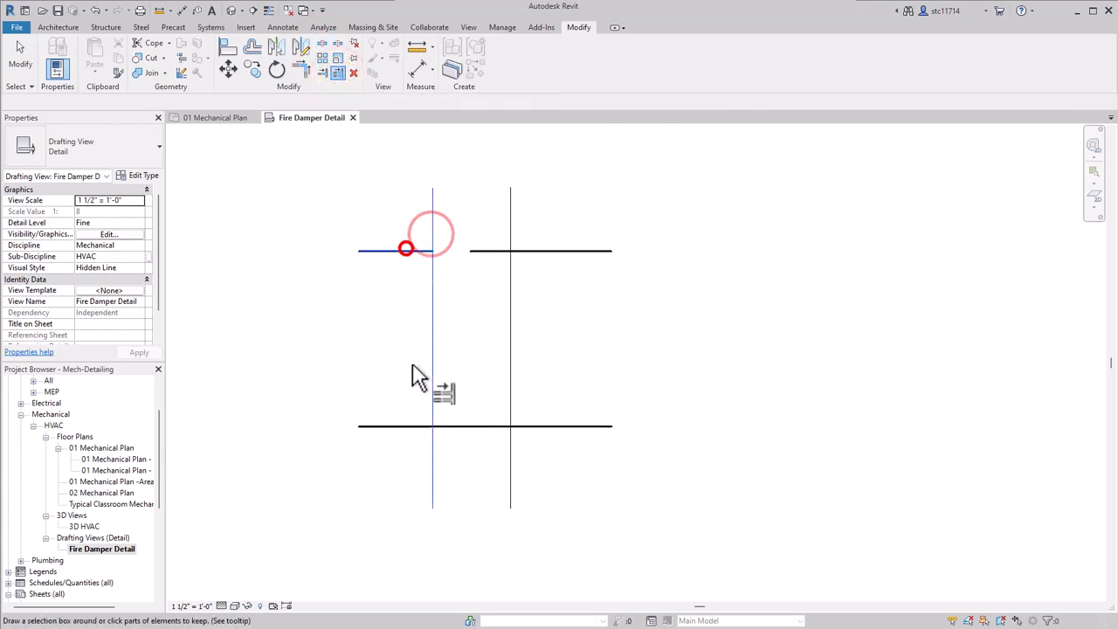
left_click(414, 426)
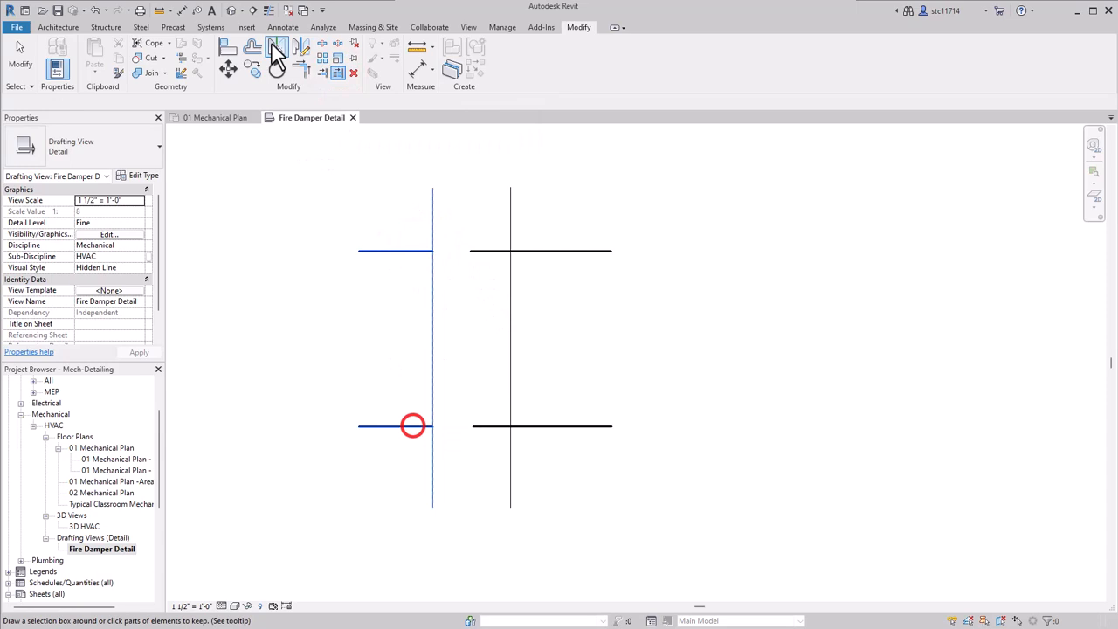
Trim the two right duct line segments back to the right vertical line, keeping their outer parts
left_click(339, 74)
left_click(513, 216)
left_click(545, 251)
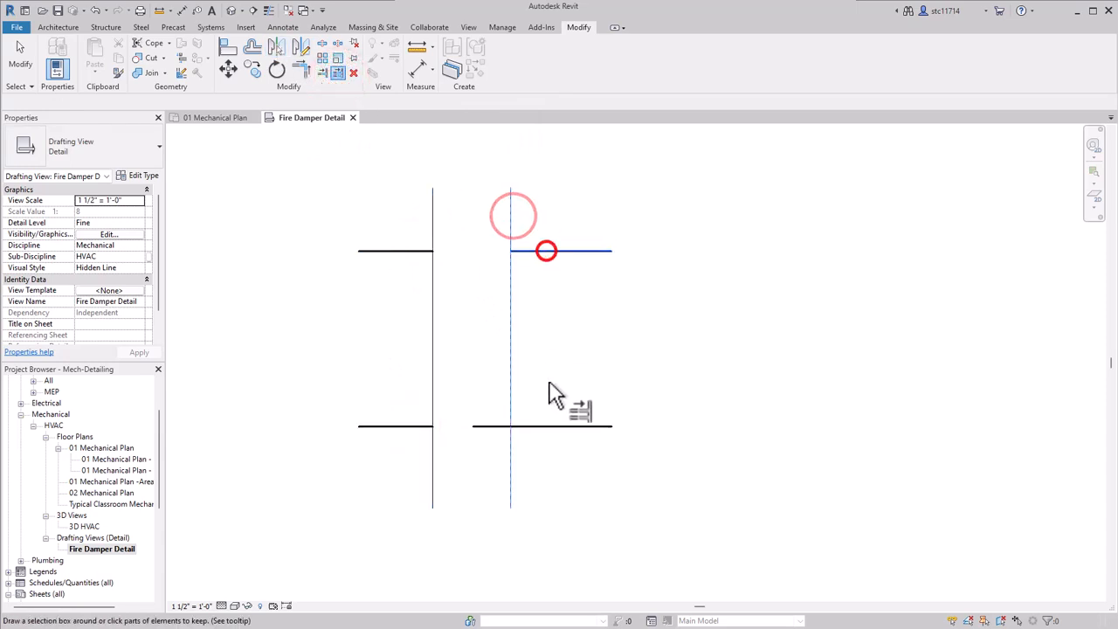
left_click(553, 426)
key("Escape")
key("Escape")
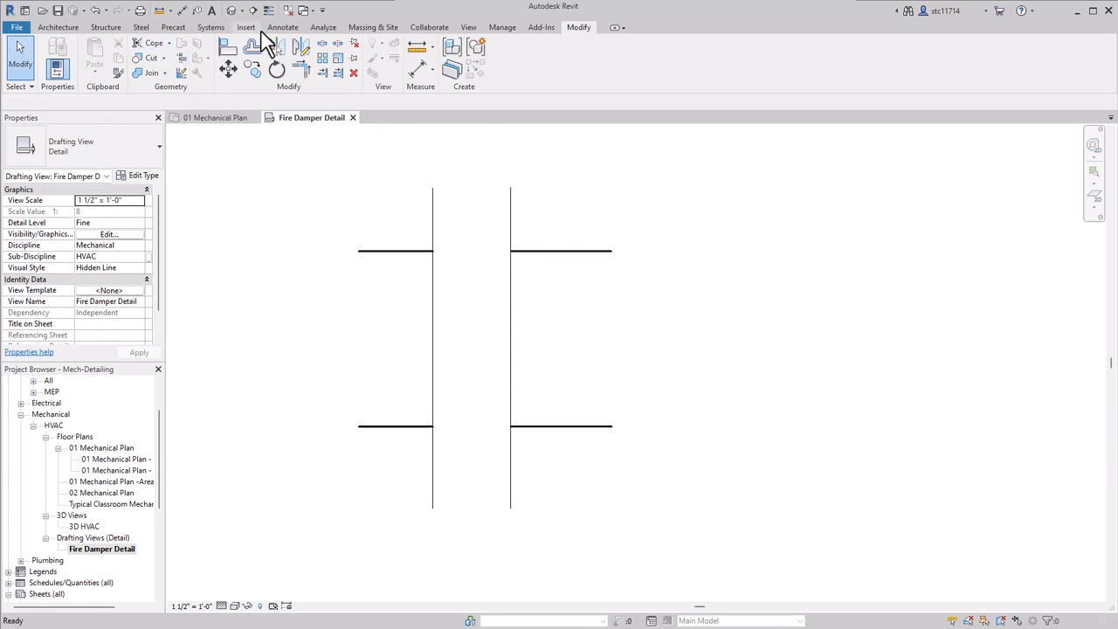
Draw a horizontal Thin Lines detail line between the two vertical lines, bridging the gap in the lower duct line
left_click(283, 27)
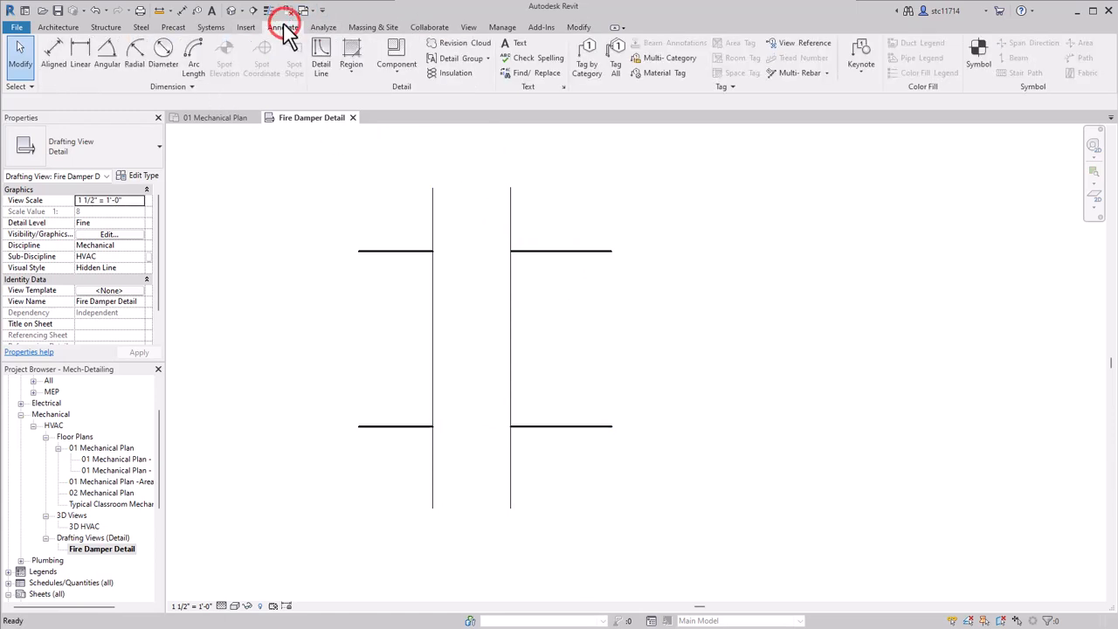
left_click(316, 54)
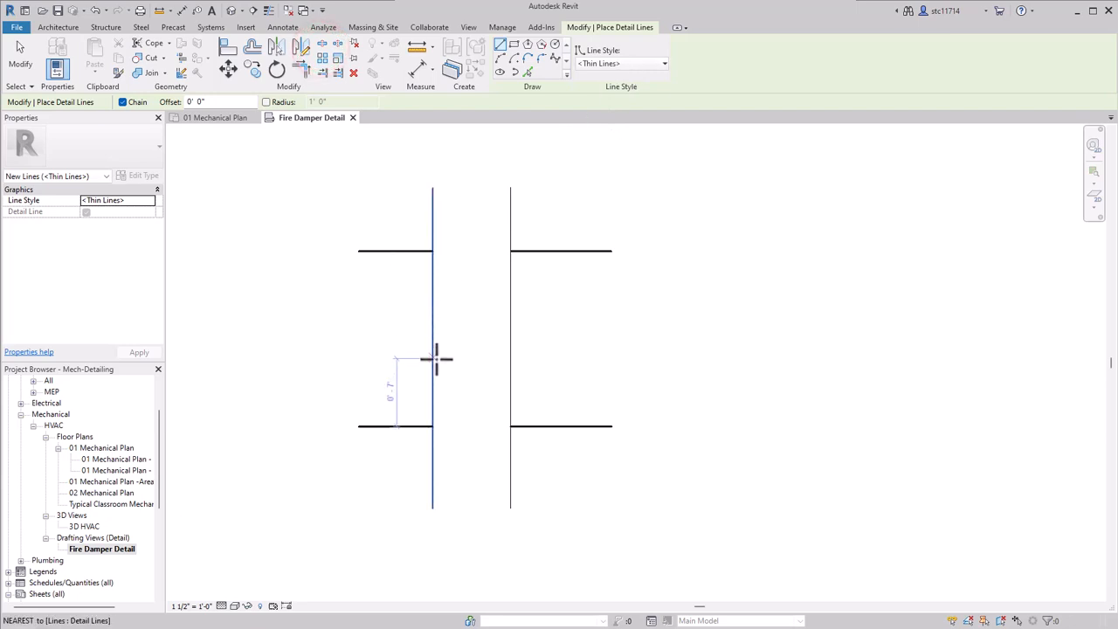
scroll(434, 369, "up", 4)
middle_click_drag(471, 472, 446, 350)
scroll(441, 342, "up", 1)
left_click(395, 330)
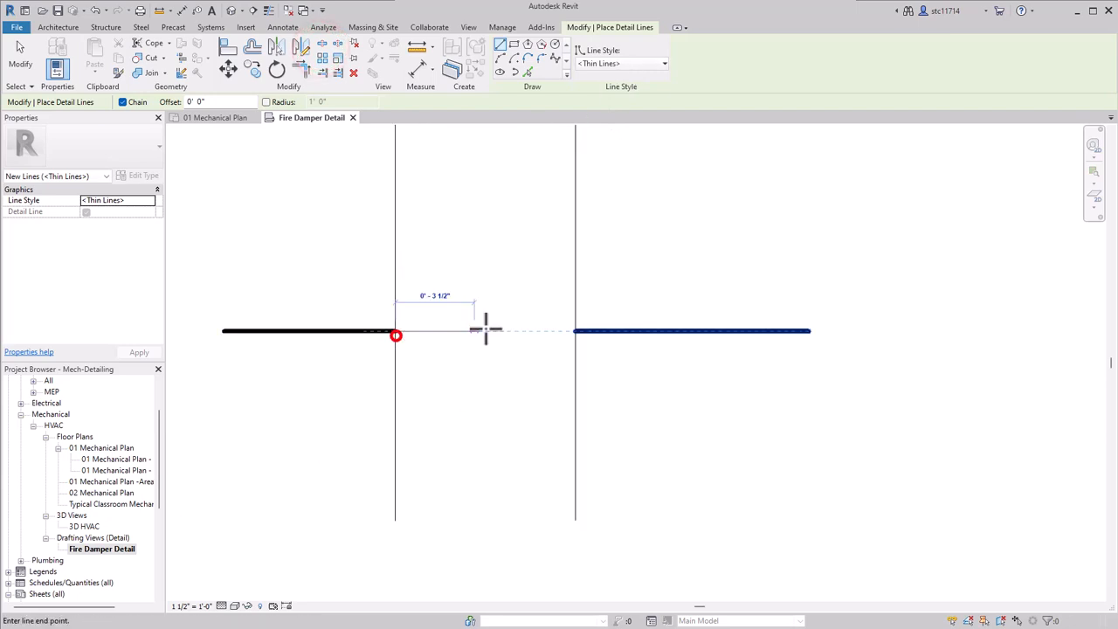
left_click(575, 330)
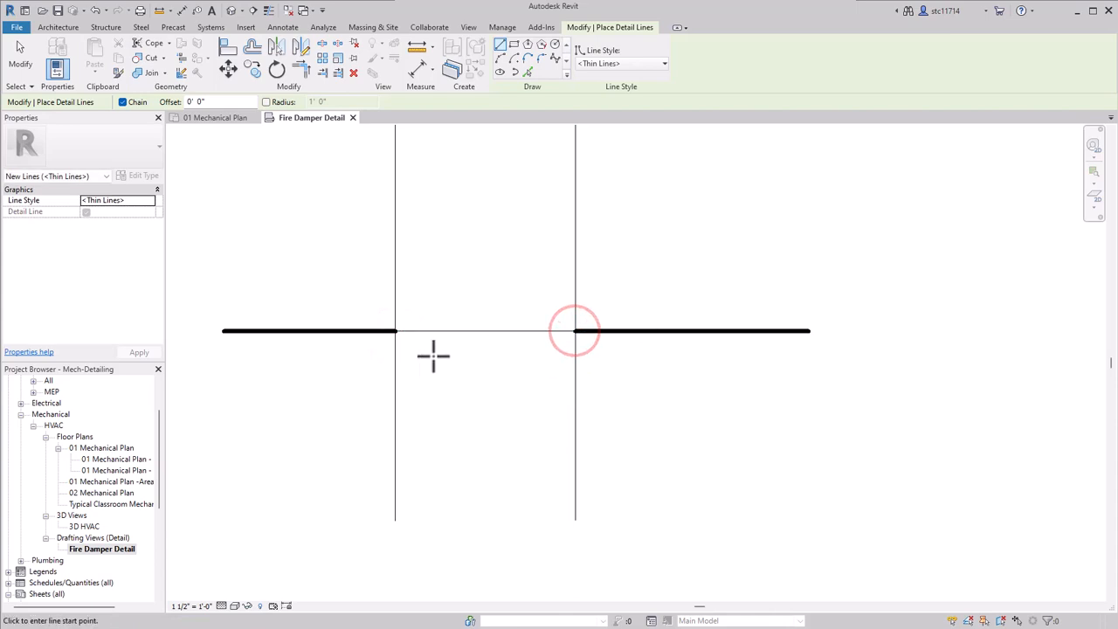
Draw a second thin horizontal detail line between the vertical lines, just below the lower duct line
left_click(270, 12)
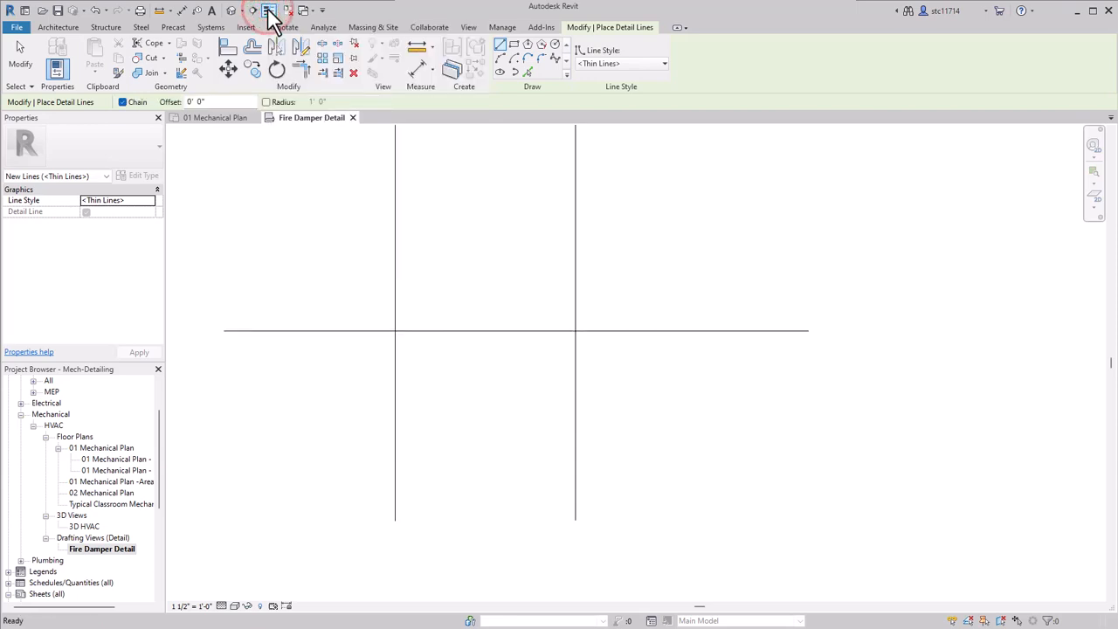
left_click(270, 12)
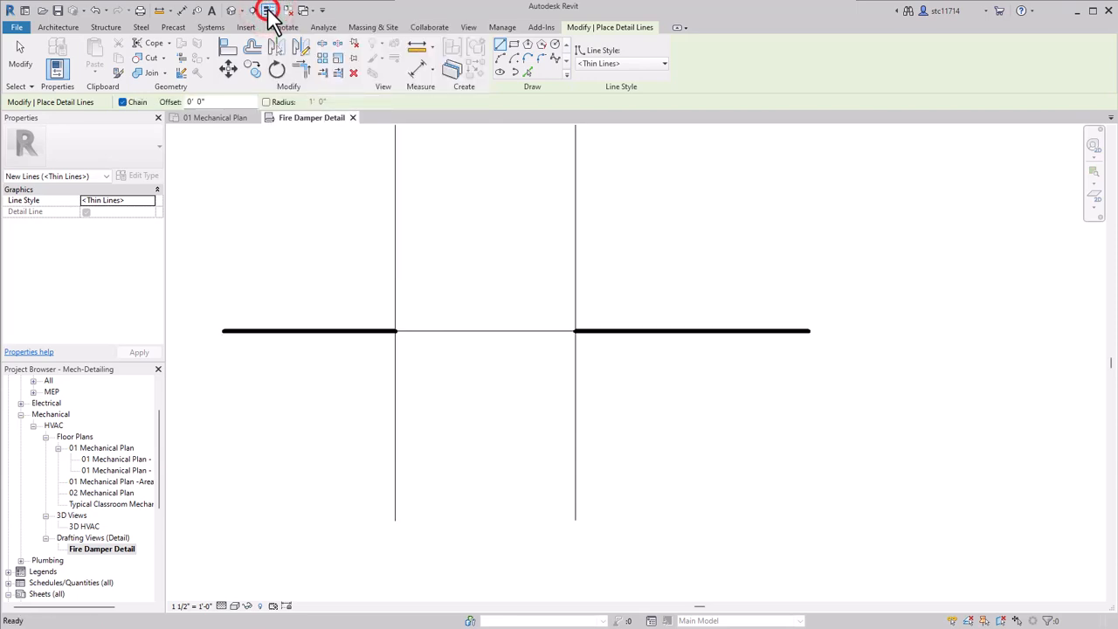
left_click(395, 352)
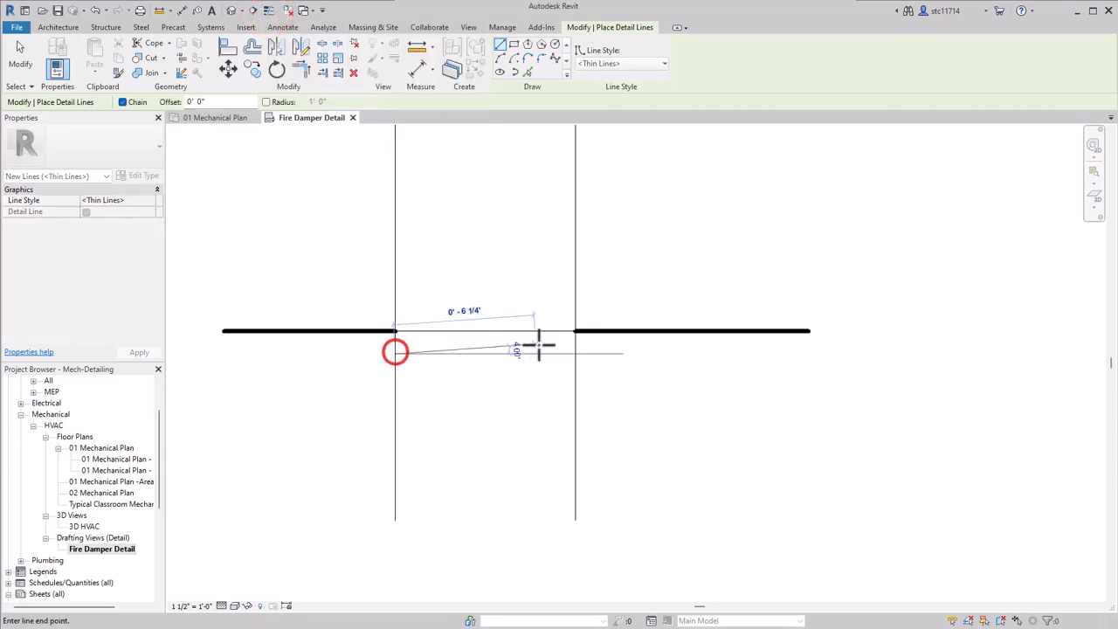
left_click(575, 353)
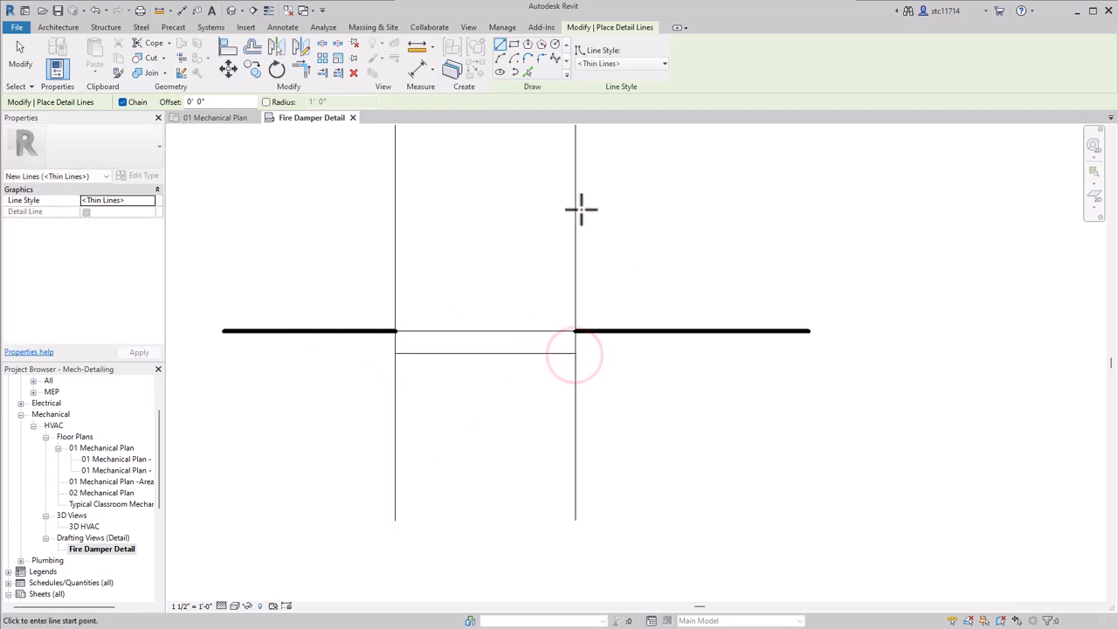
Draw two thin horizontal detail lines between the vertical lines, the first about 1/2" above the upper duct line and the second about 1" higher
middle_click_drag(597, 242, 592, 497)
scroll(434, 201, "up", 1)
middle_click_drag(438, 215, 457, 363)
scroll(417, 321, "up", 2)
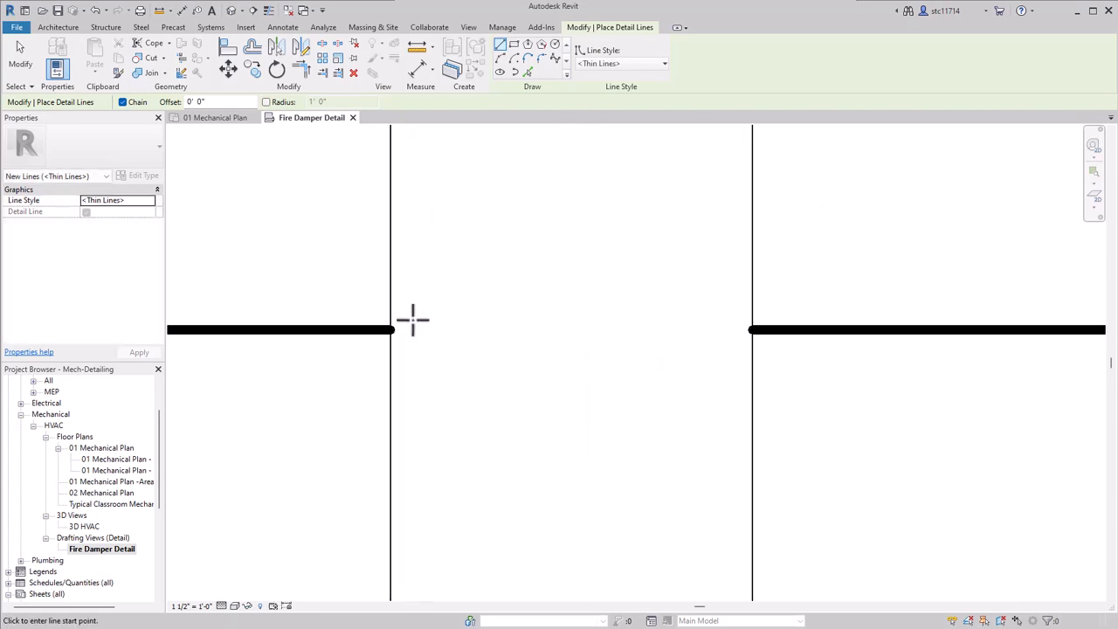
left_click(390, 307)
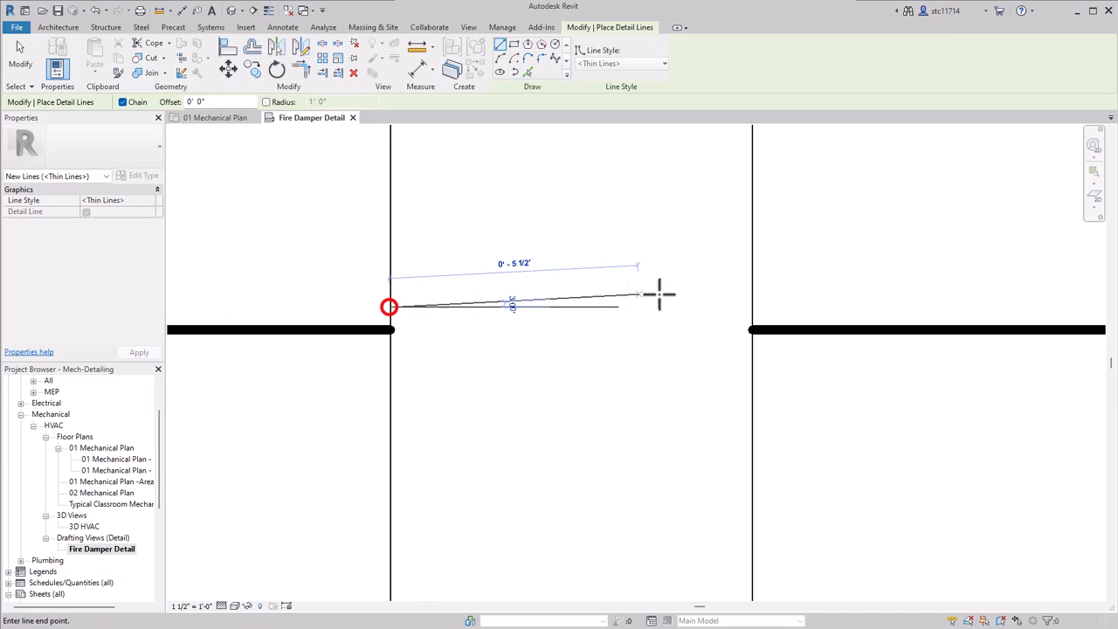
left_click(752, 304)
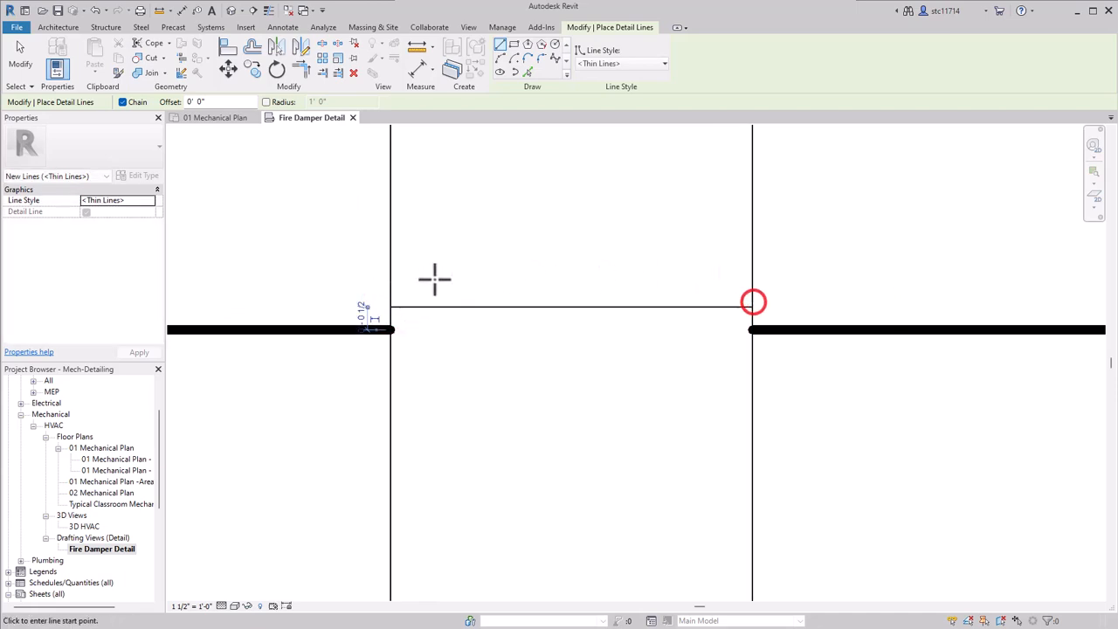
left_click(389, 264)
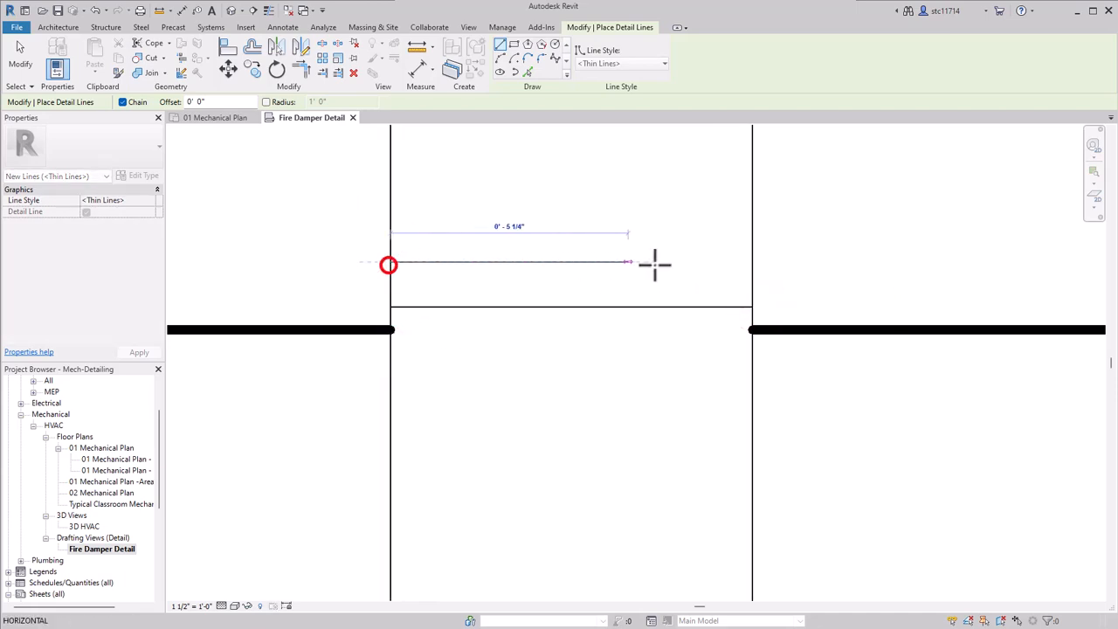
left_click(749, 263)
key("Escape")
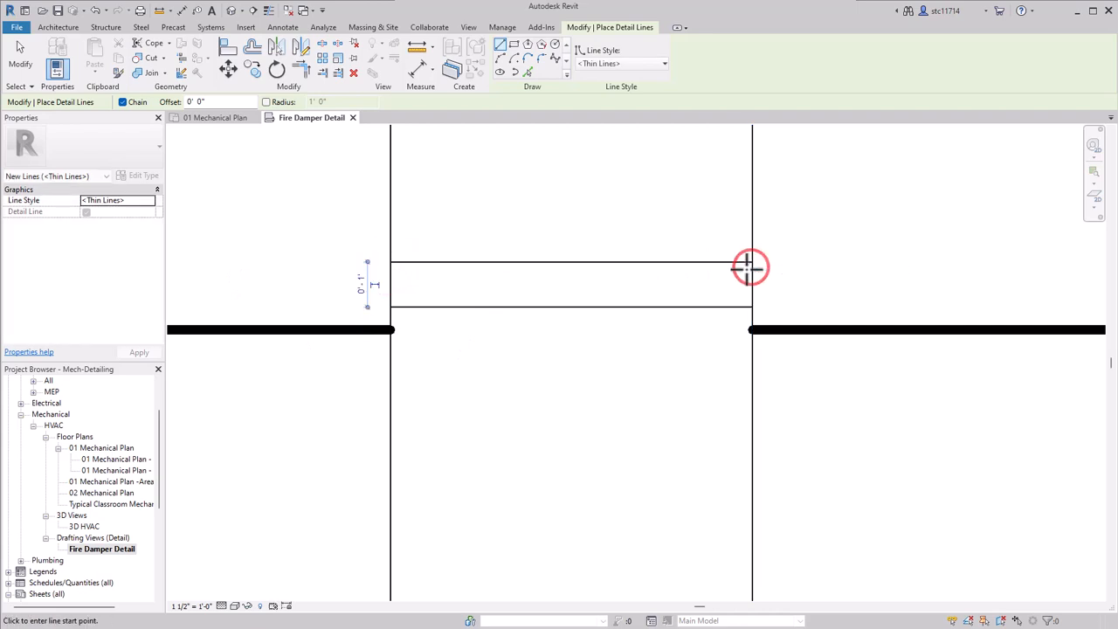
Draw the damper's left vertical side in the Wide Lines style, from the line just above the upper duct to the lower duct level
scroll(725, 293, "down", 4)
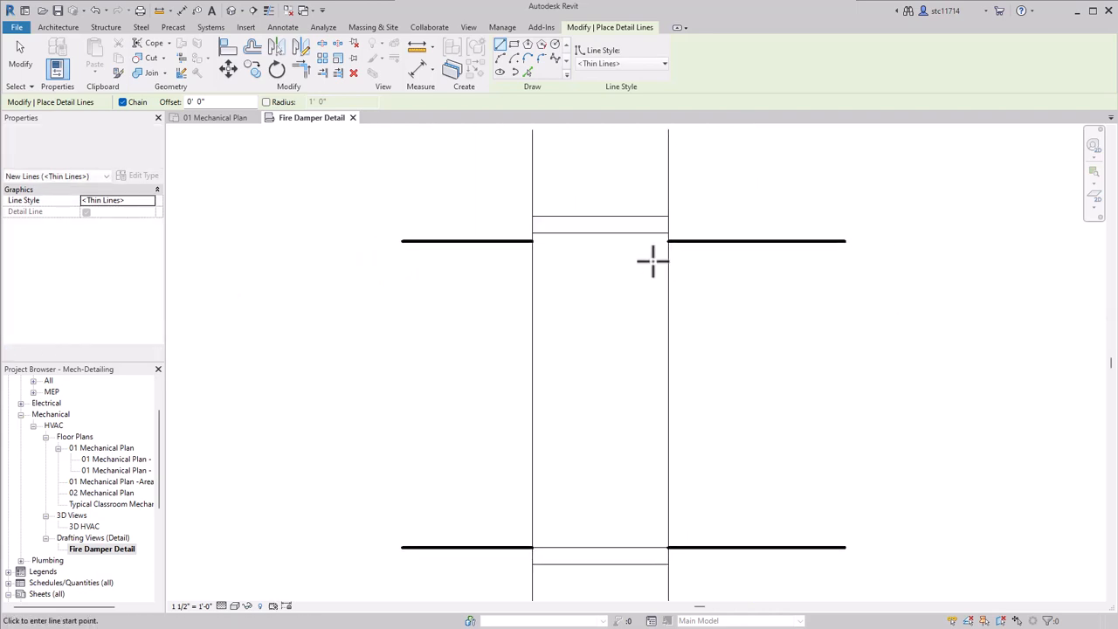
left_click(629, 65)
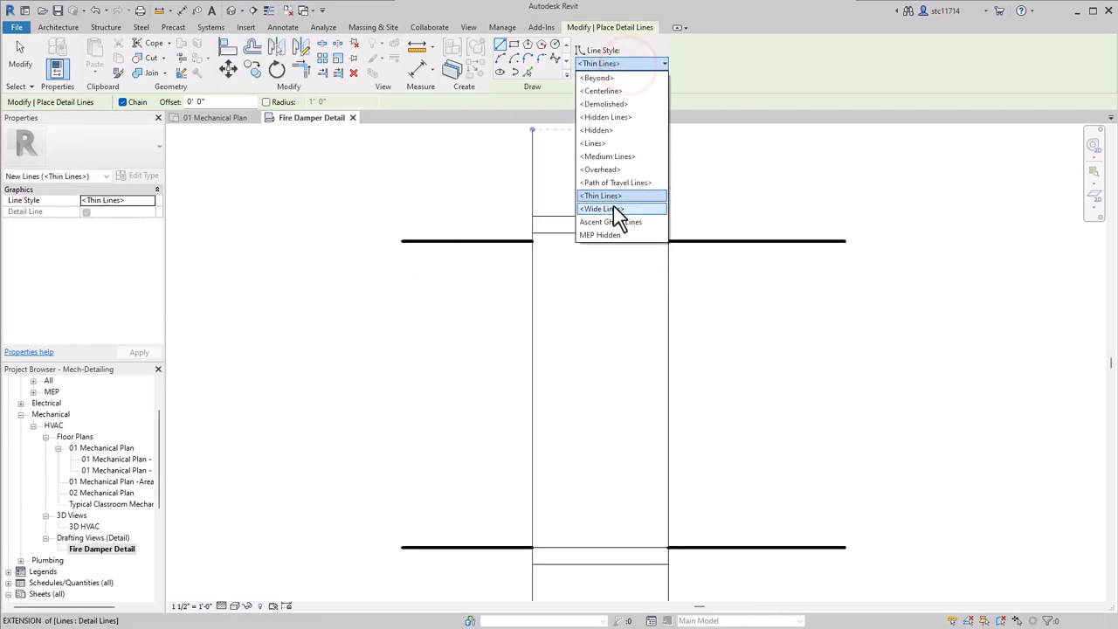
left_click(616, 207)
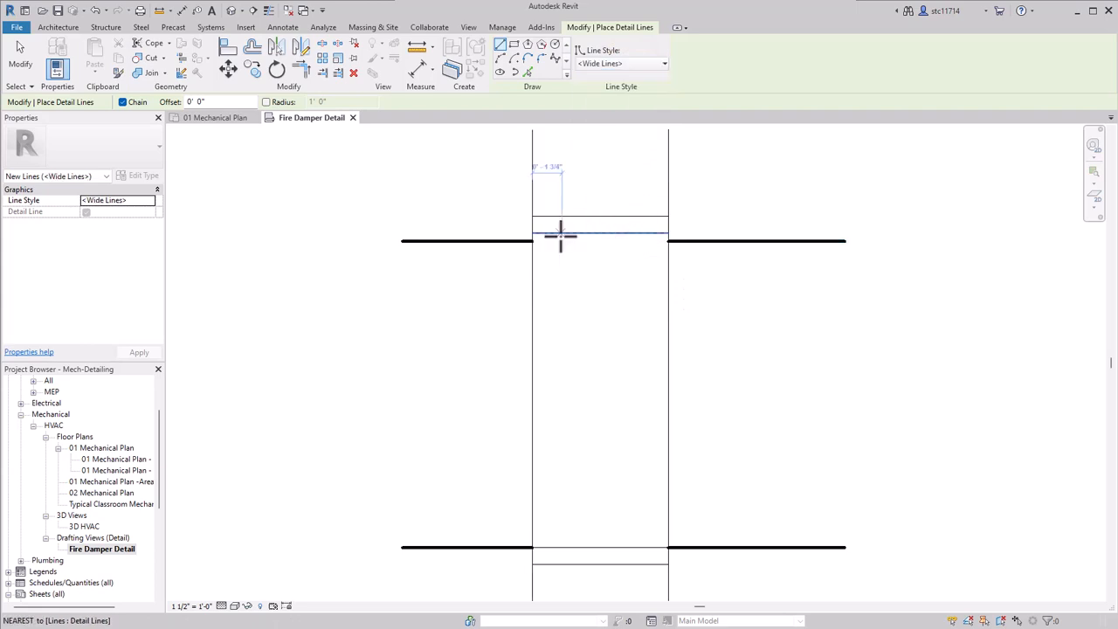
scroll(560, 234, "up", 1)
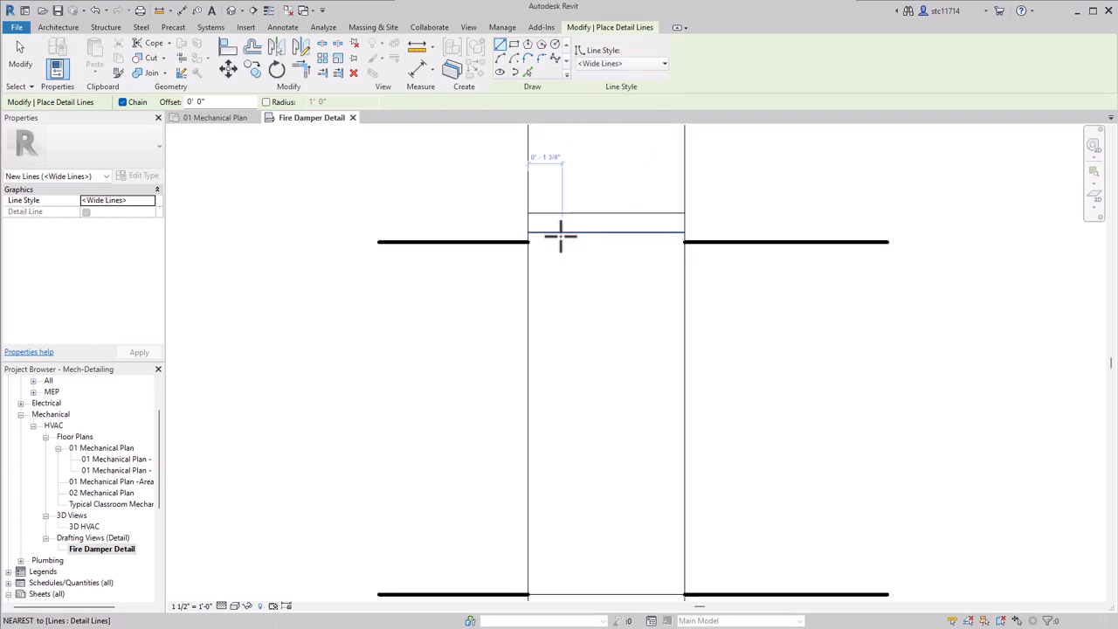
left_click(571, 235)
middle_click_drag(616, 419, 569, 270)
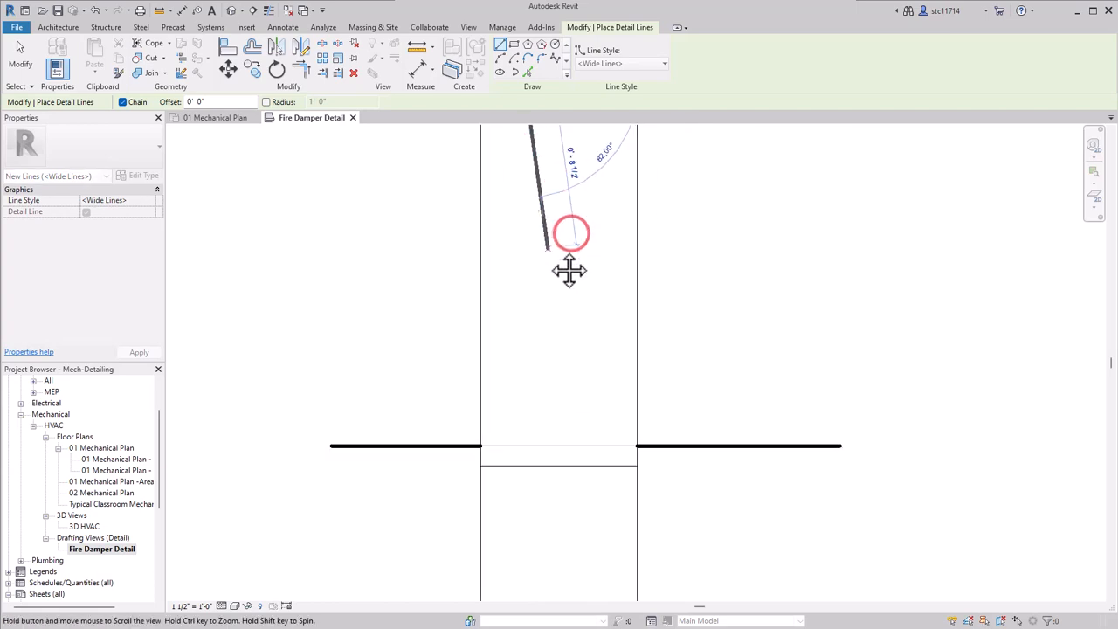
left_click(526, 445)
Draw the damper's right vertical side as a wide line from the lower duct level up to the line just above the upper duct
left_click(596, 444)
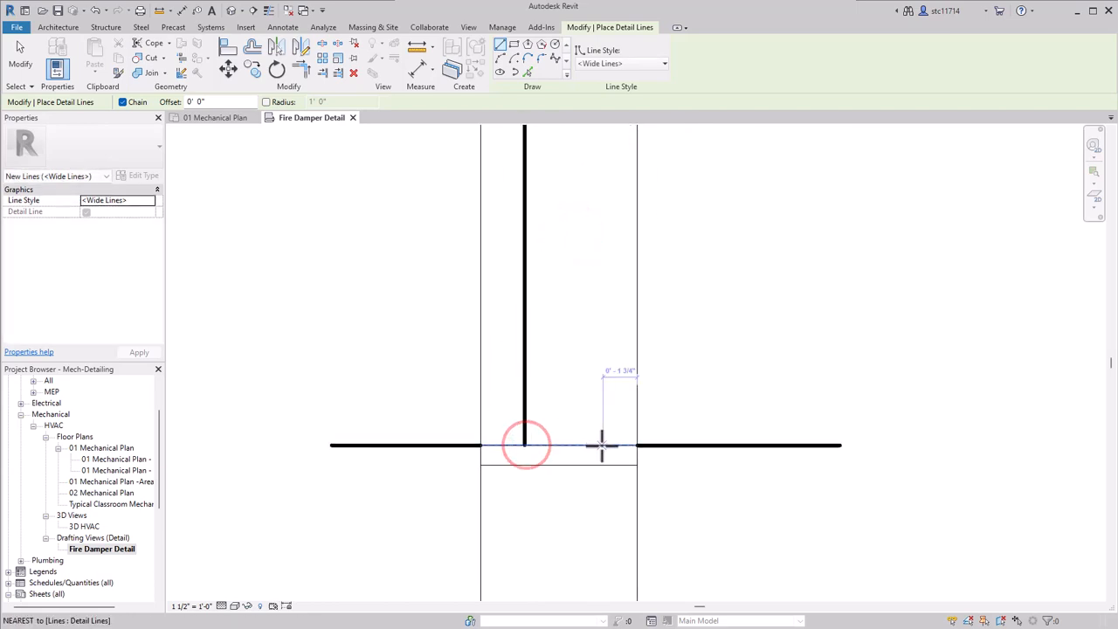
middle_click_drag(594, 444, 616, 536)
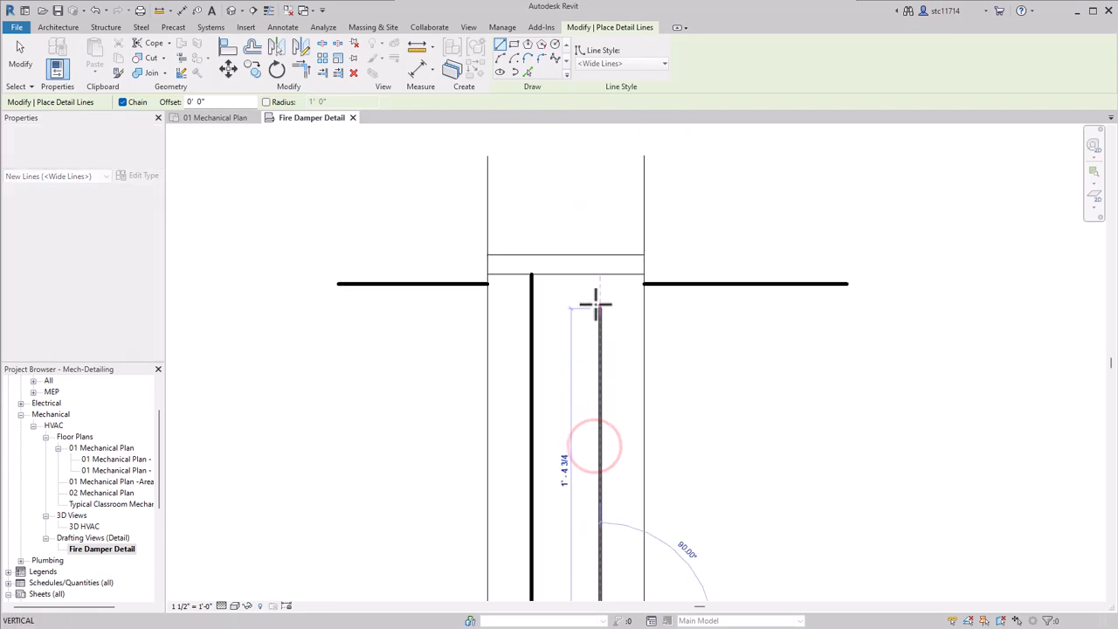
left_click(600, 276)
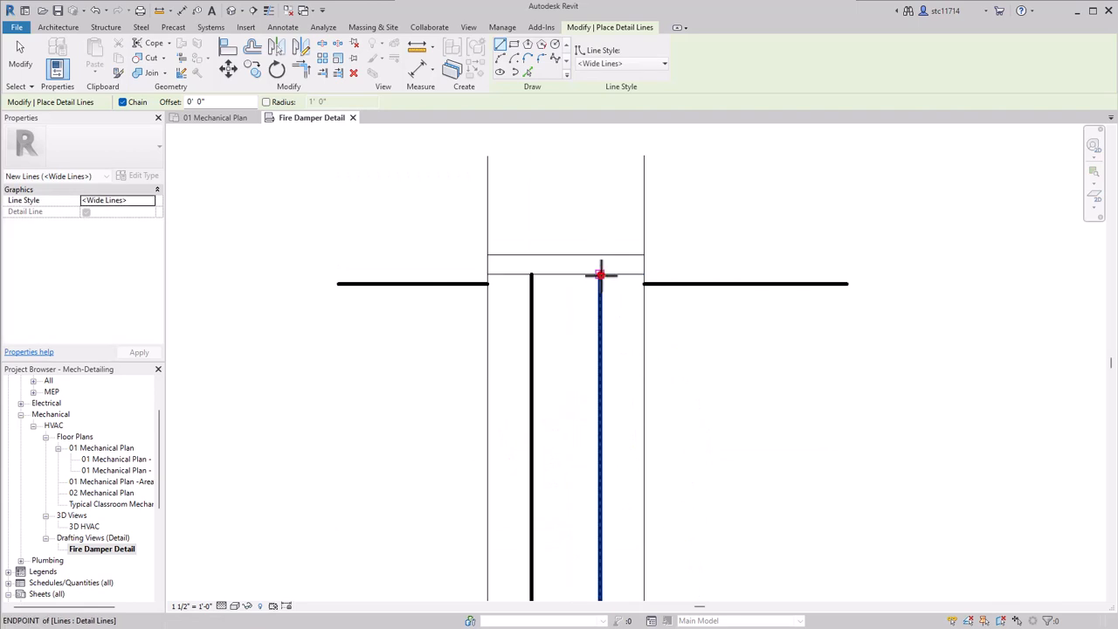
Close the damper rectangle with wide horizontal lines joining its two sides at the top and bottom
left_click(532, 276)
middle_click_drag(609, 395, 603, 294)
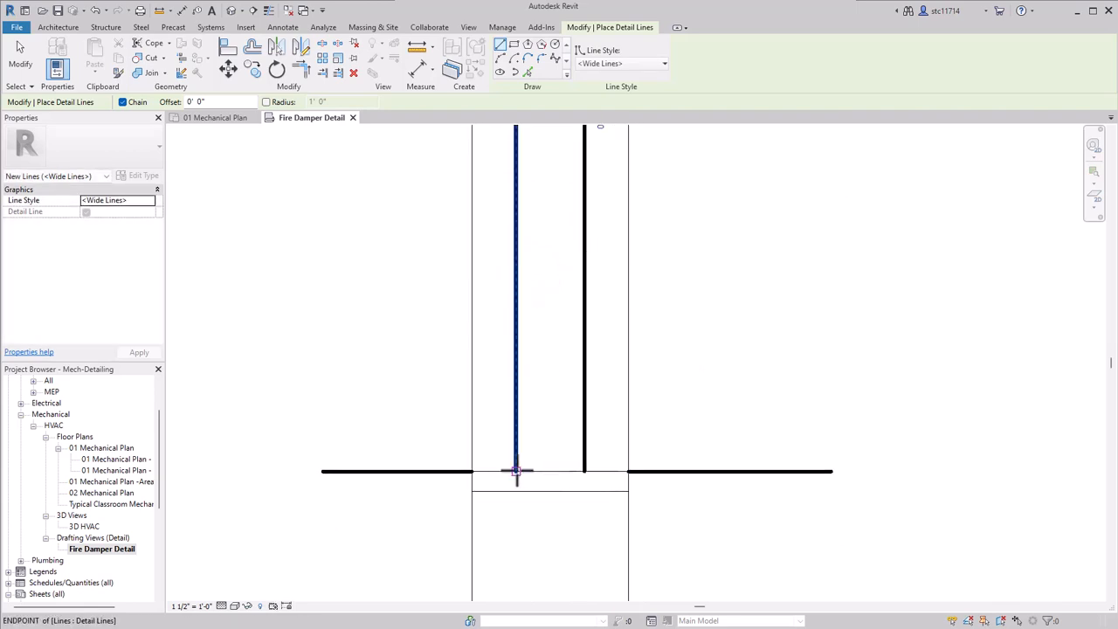
left_click(516, 472)
left_click(584, 471)
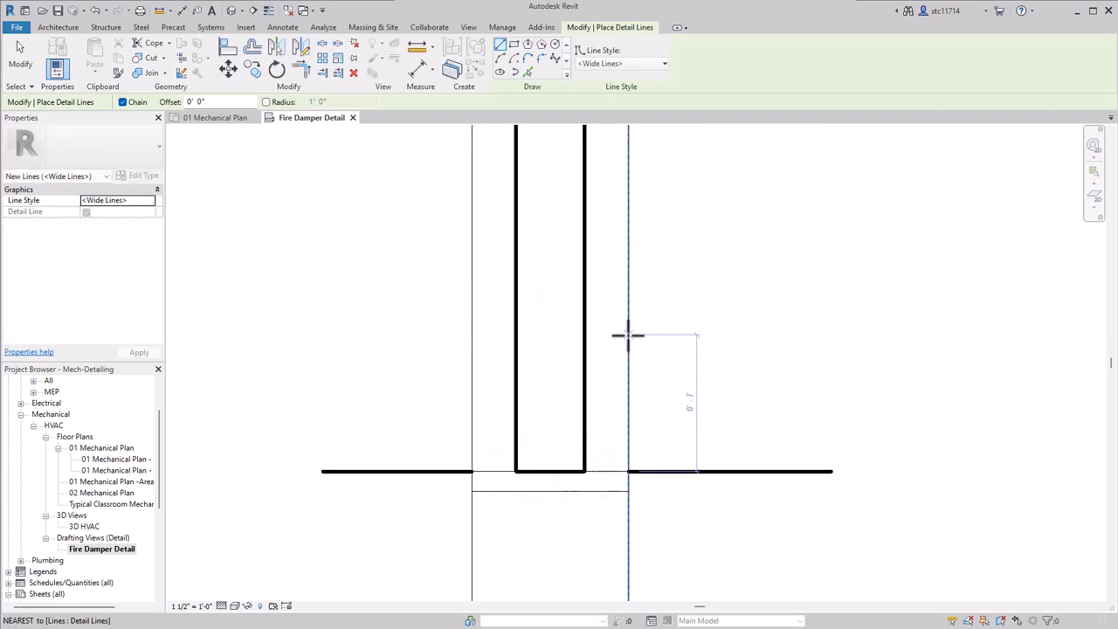
Draw a chained six-segment zigzag in the Thin Lines style inside the damper rectangle, running down from its top edge
middle_click_drag(629, 364, 632, 577)
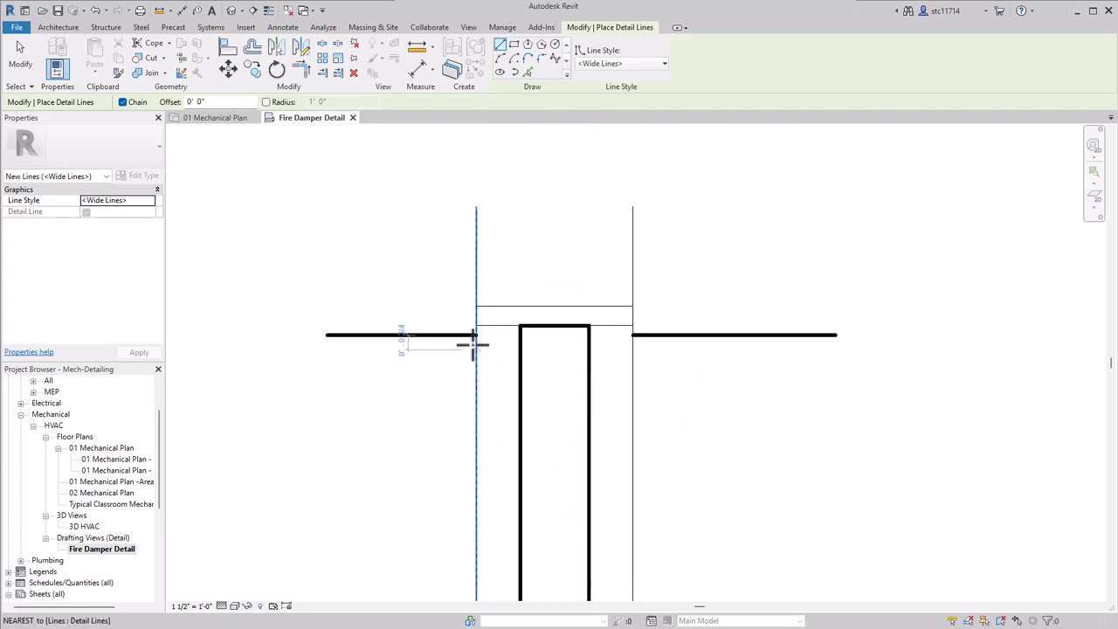
left_click(626, 63)
left_click(603, 196)
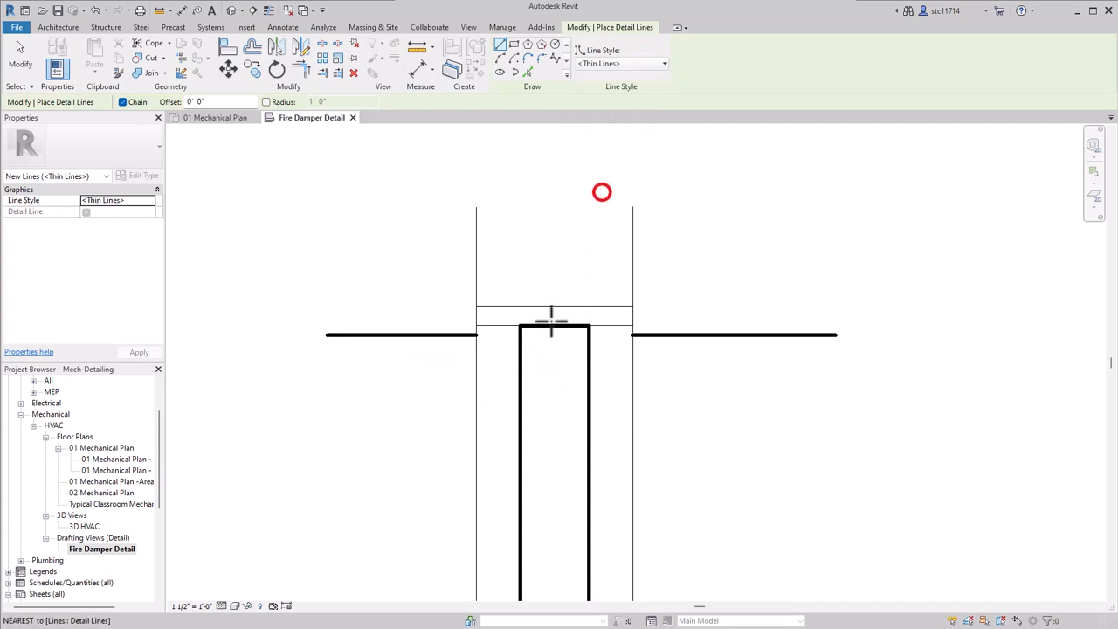
left_click(530, 327)
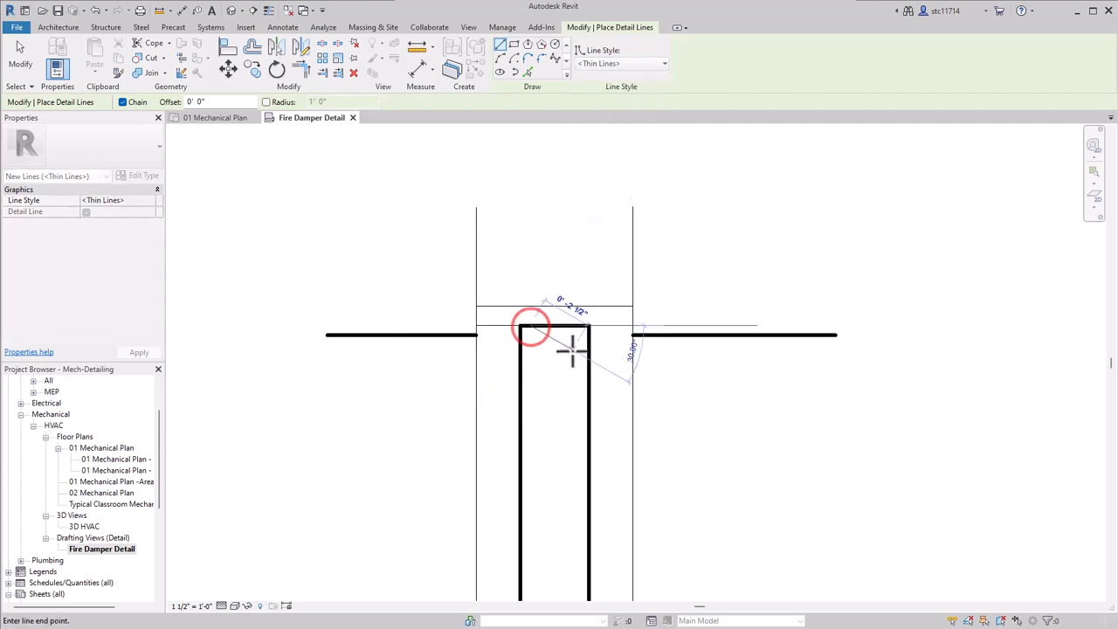
left_click(573, 346)
left_click(532, 357)
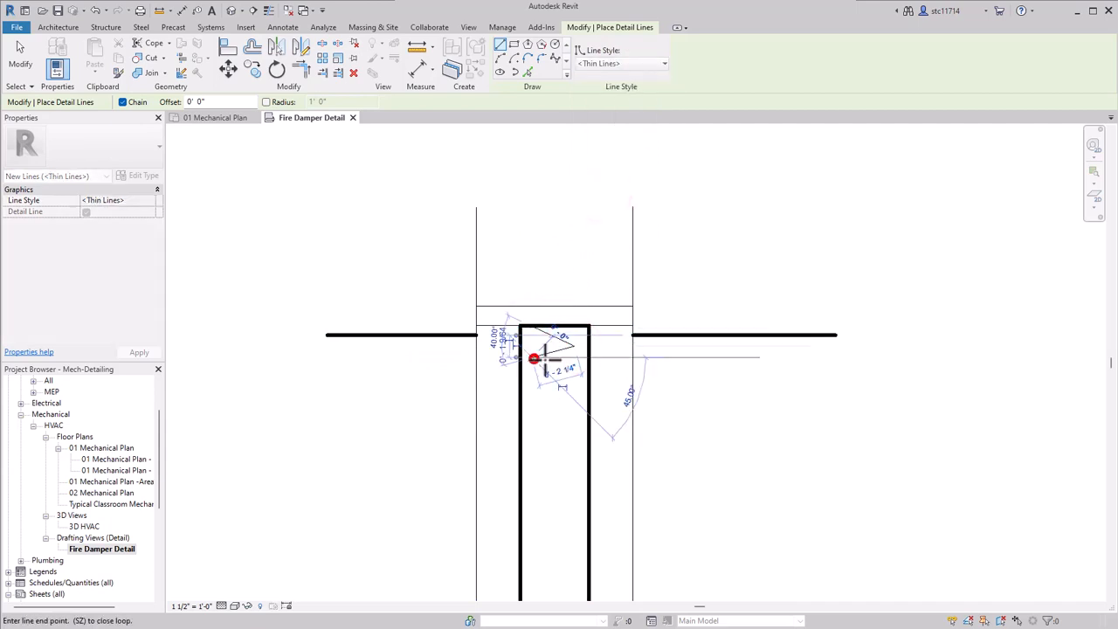
left_click(573, 374)
left_click(532, 385)
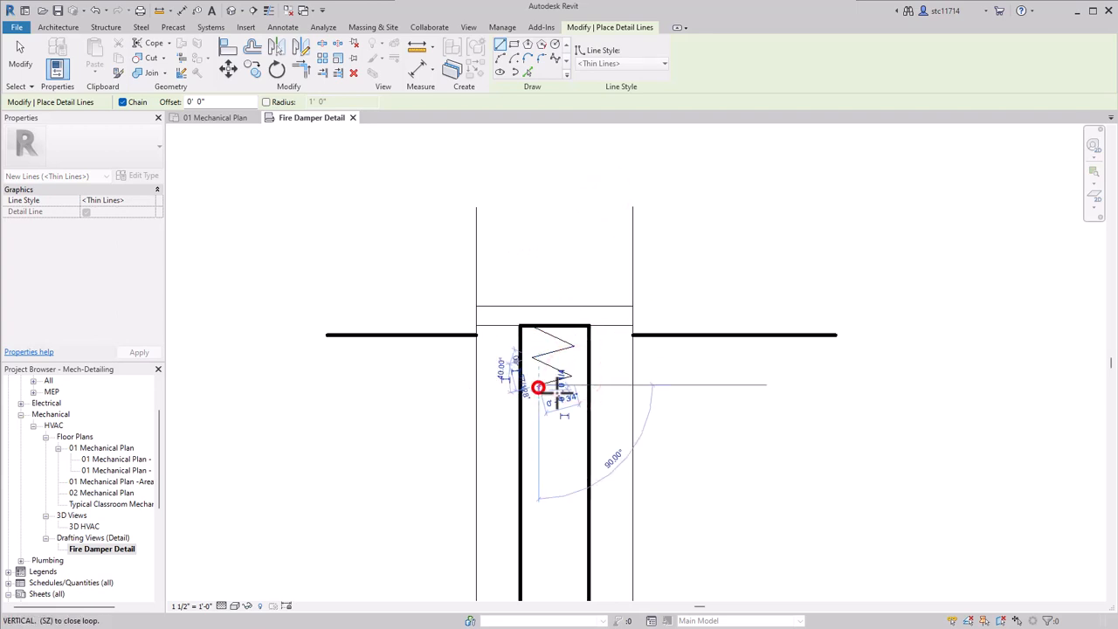
left_click(572, 401)
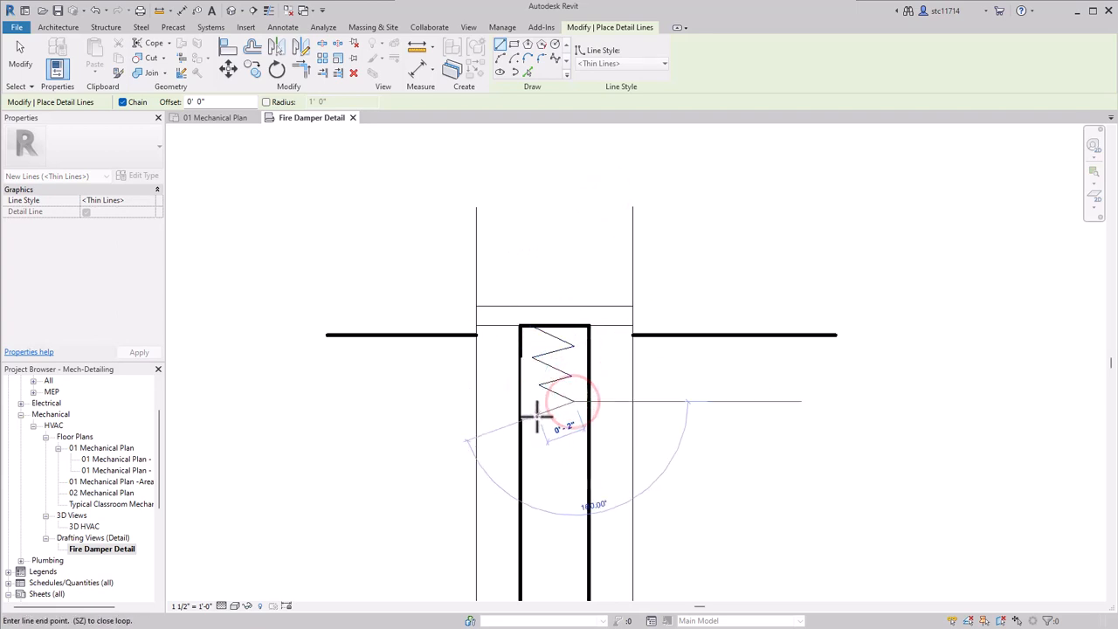
left_click(534, 414)
key("Escape")
key("Escape")
Place an AISC Angle Shapes-Section L2X2X1/4 detail component under the lower duct line, against the right wall line
scroll(720, 441, "down", 1)
scroll(720, 441, "down", 1)
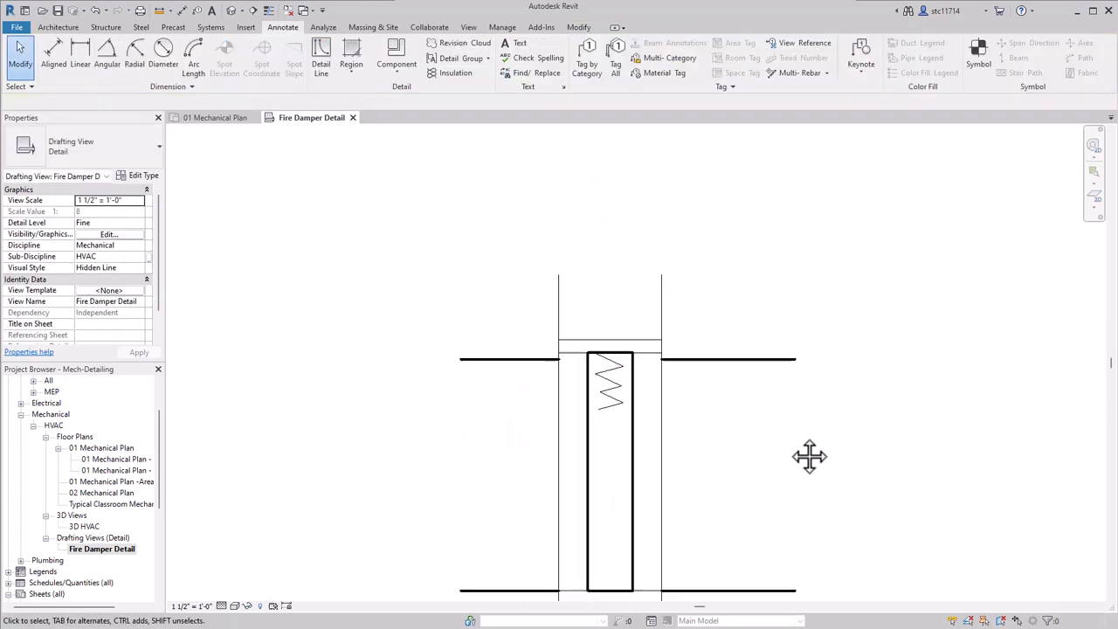
middle_click_drag(810, 455, 791, 341)
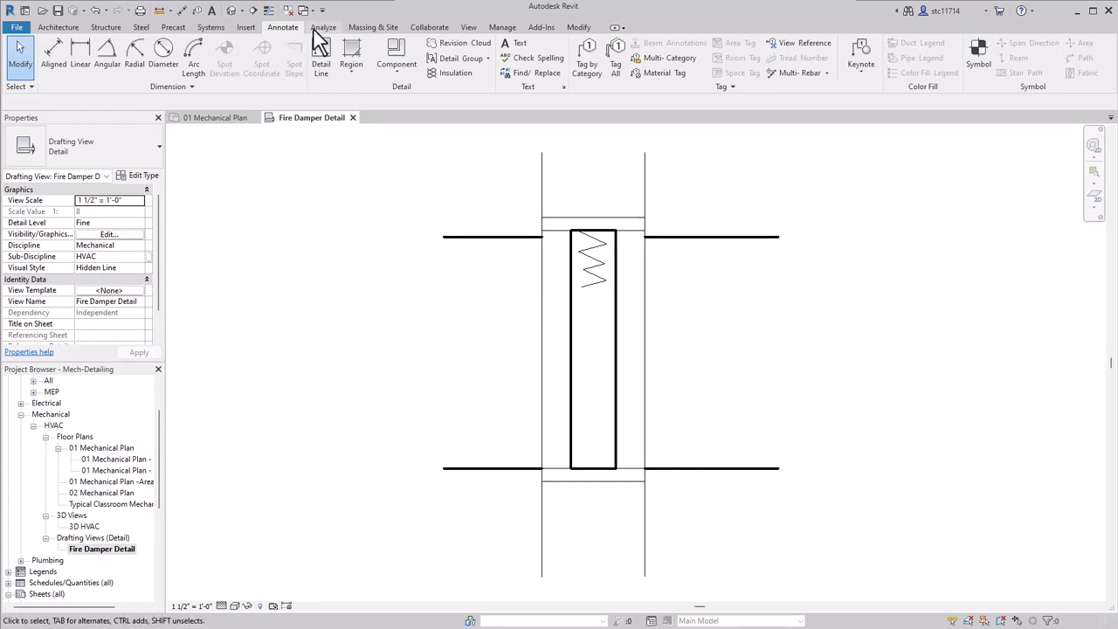
left_click(395, 54)
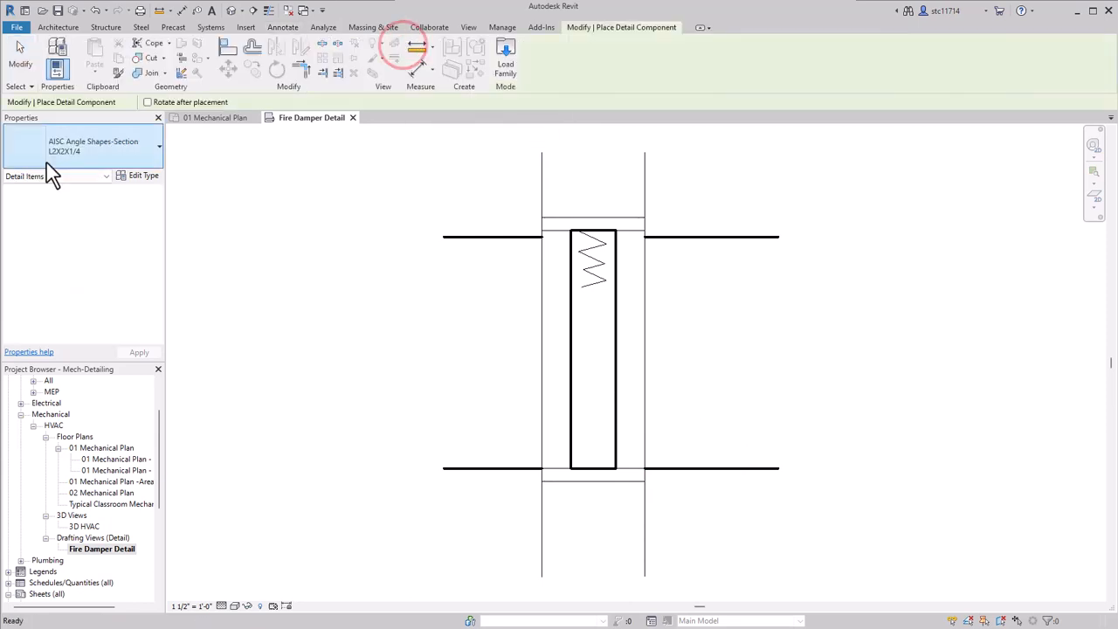
left_click(131, 147)
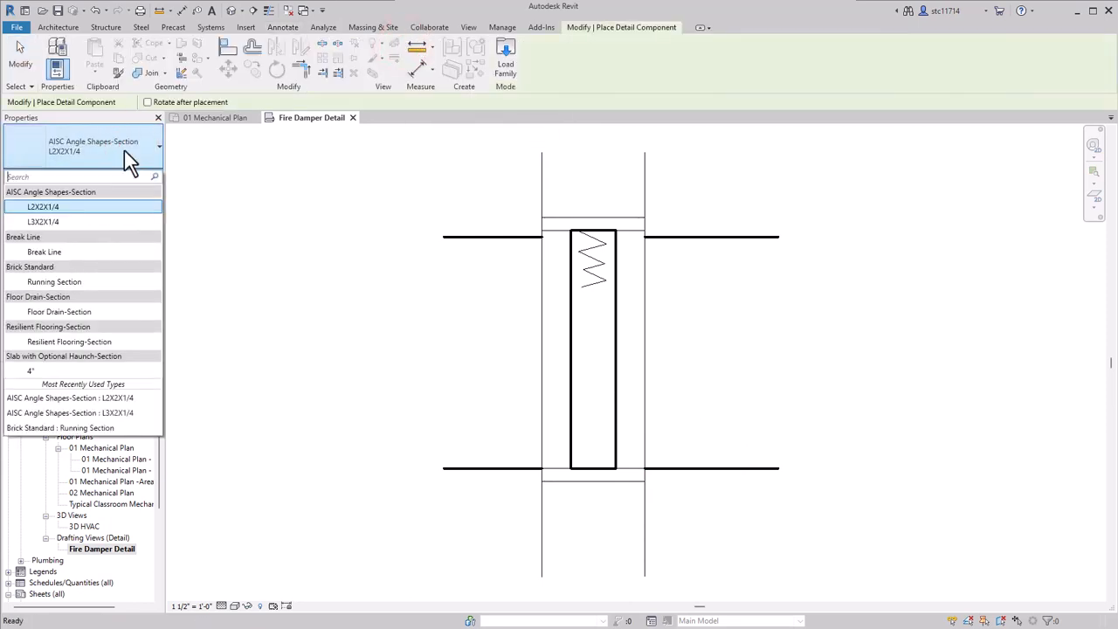
left_click(62, 209)
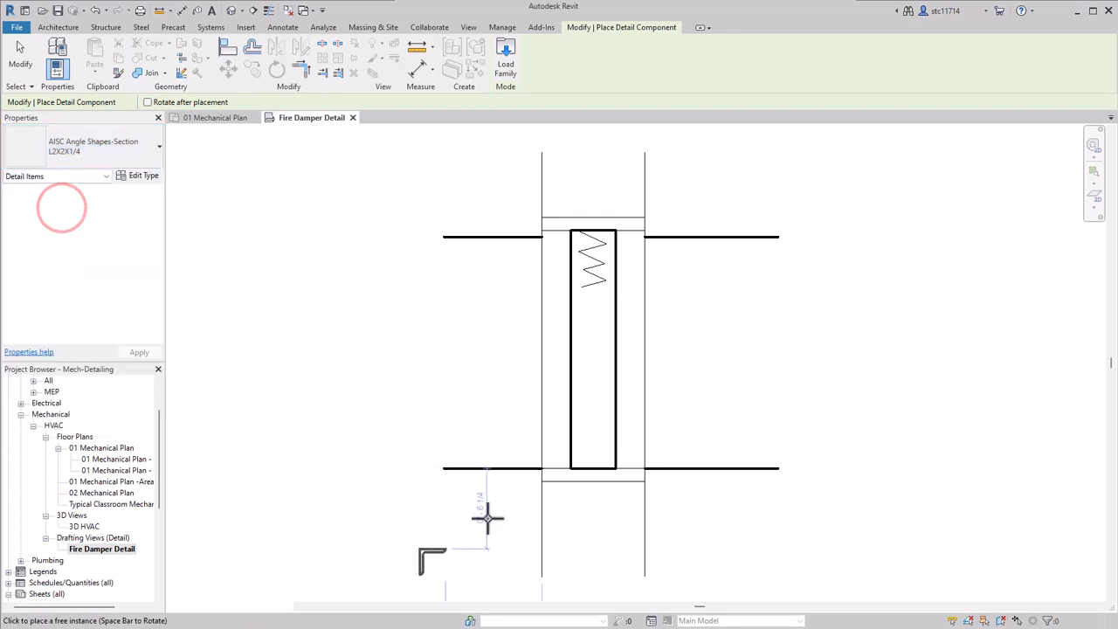
scroll(496, 516, "up", 1)
scroll(639, 517, "up", 2)
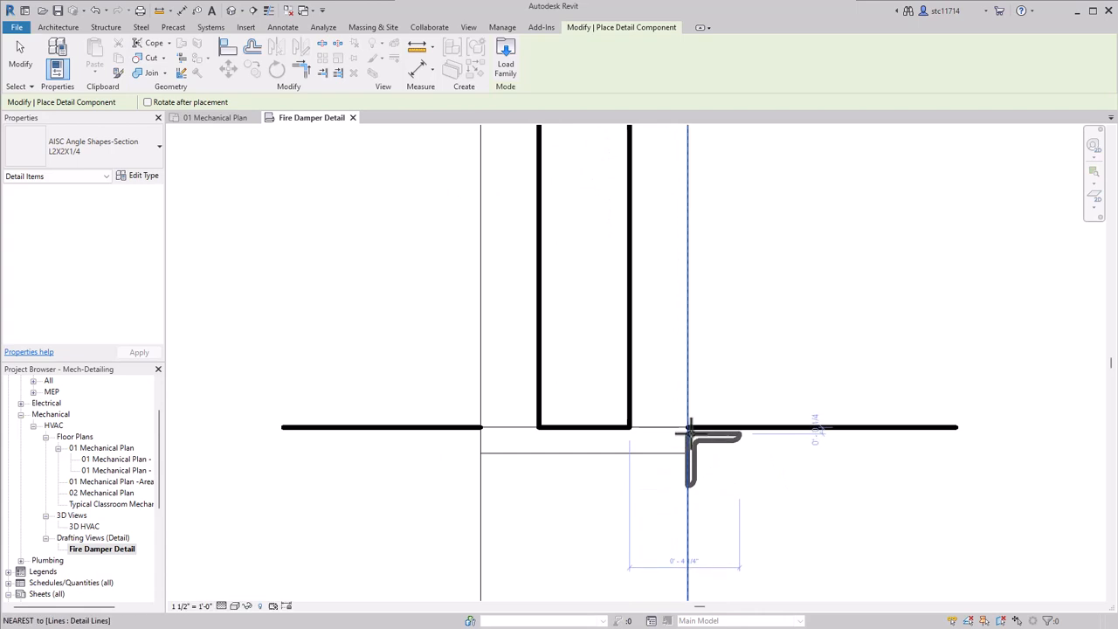
left_click(688, 428)
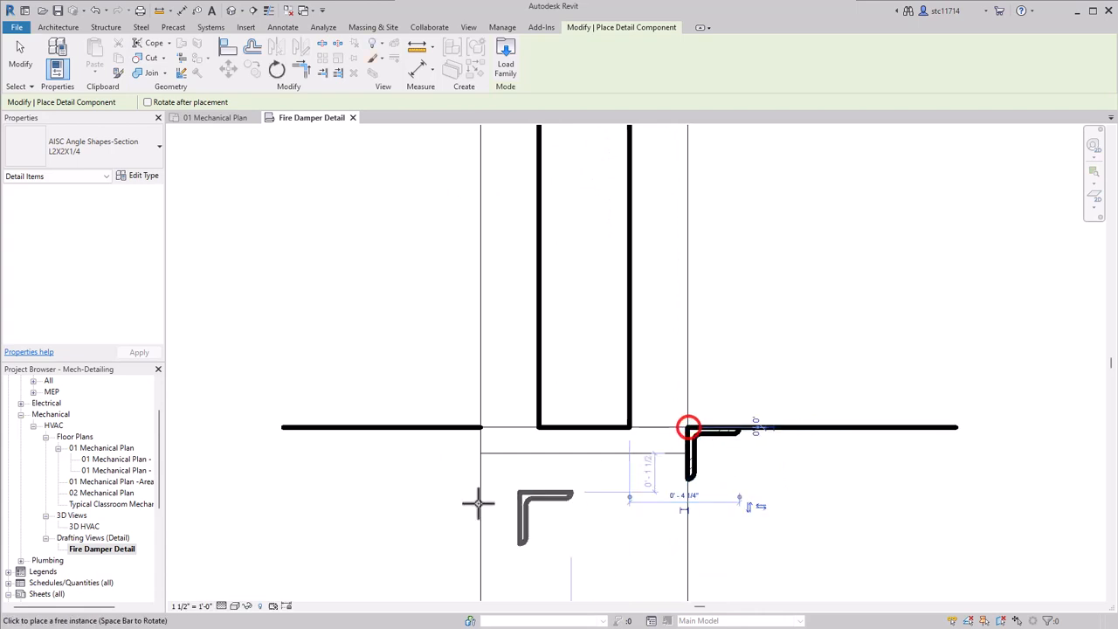
Place a second L2X2X1/4 angle under the lower duct line, rotated to fit the corner at the left wall line
key("space")
key("space")
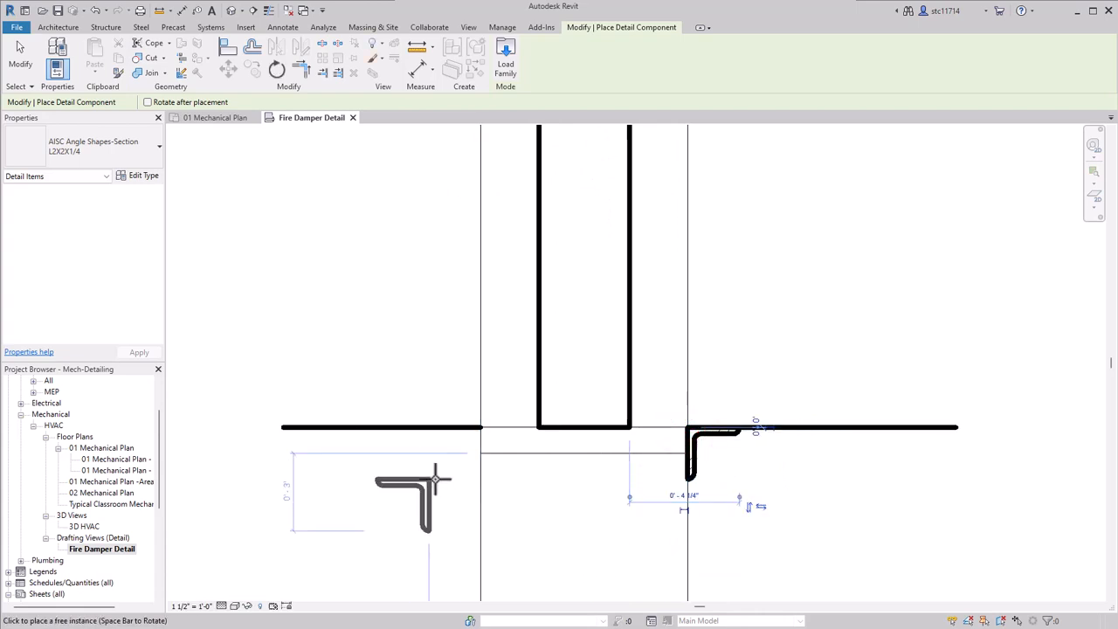
key("space")
left_click(477, 428)
Place an L3X2X1/4 angle detail component on top of the upper duct line, against the left wall line
scroll(443, 303, "down", 1)
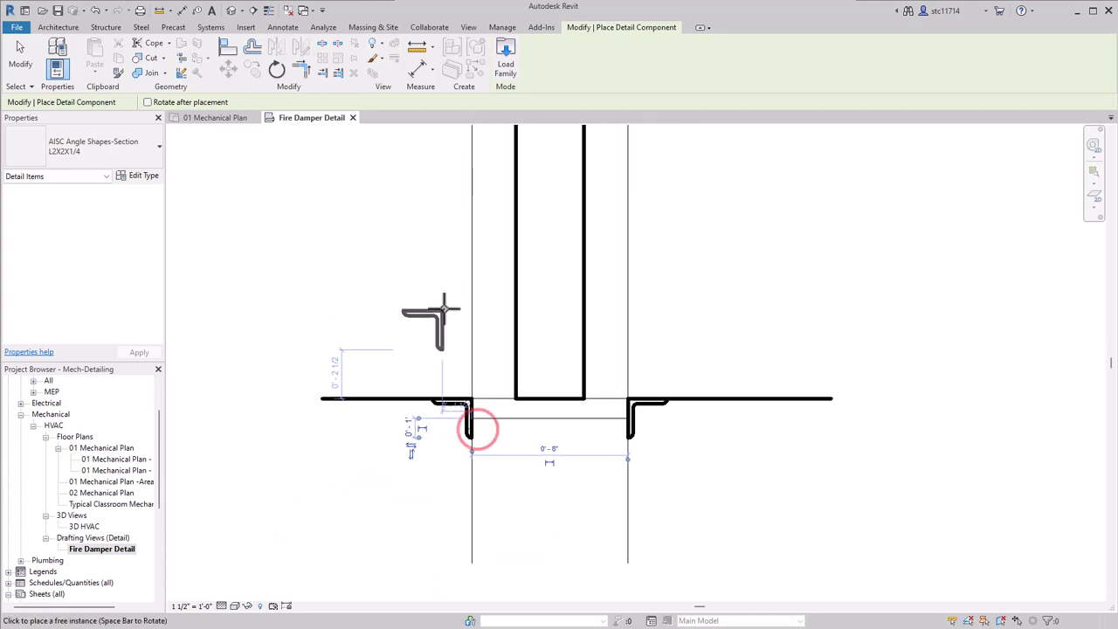
middle_click_drag(462, 295, 488, 425)
left_click(96, 146)
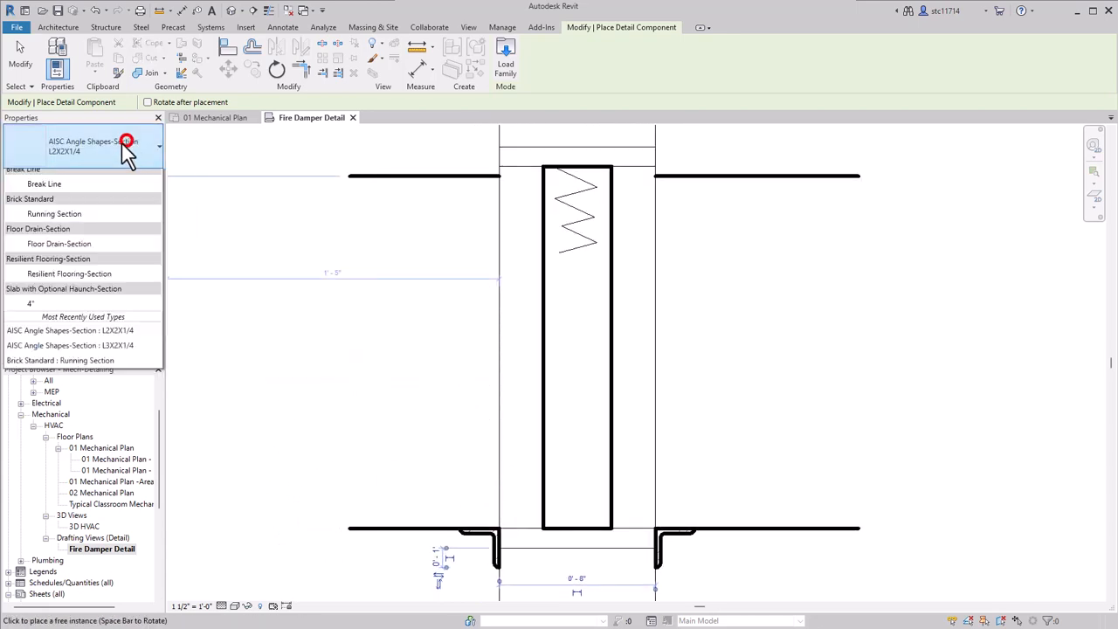
left_click(59, 224)
middle_click_drag(427, 224, 385, 400)
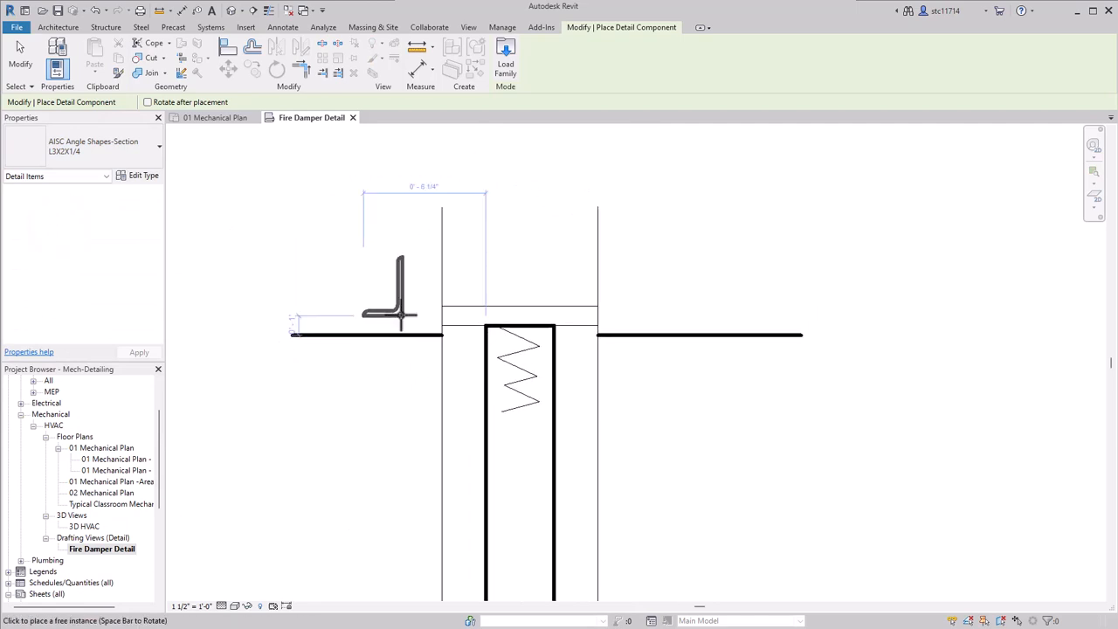
left_click(441, 335)
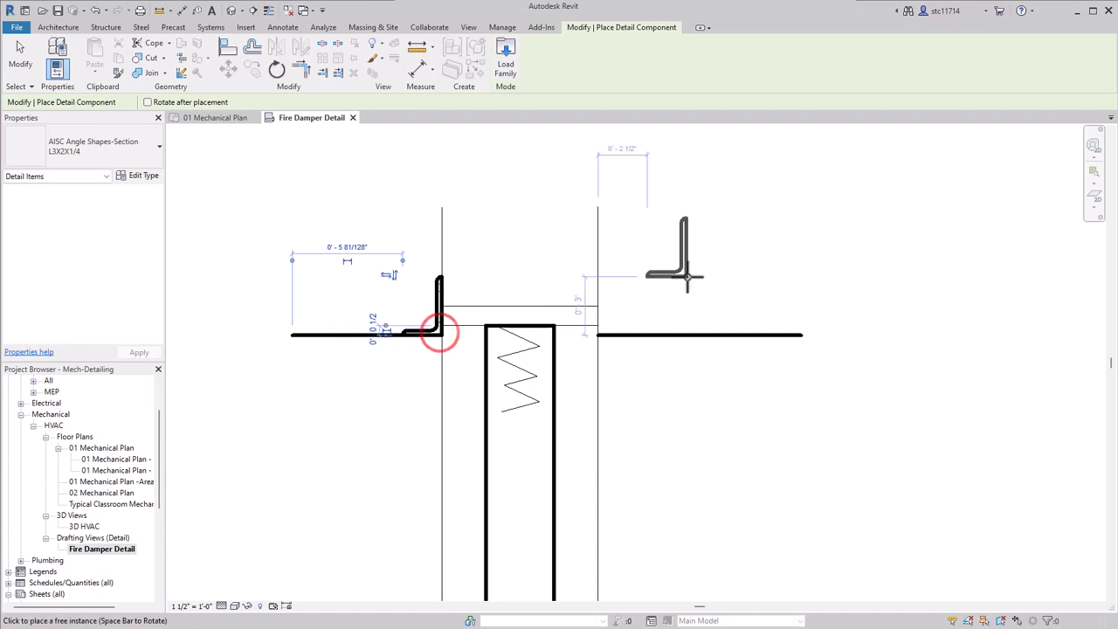
key("space")
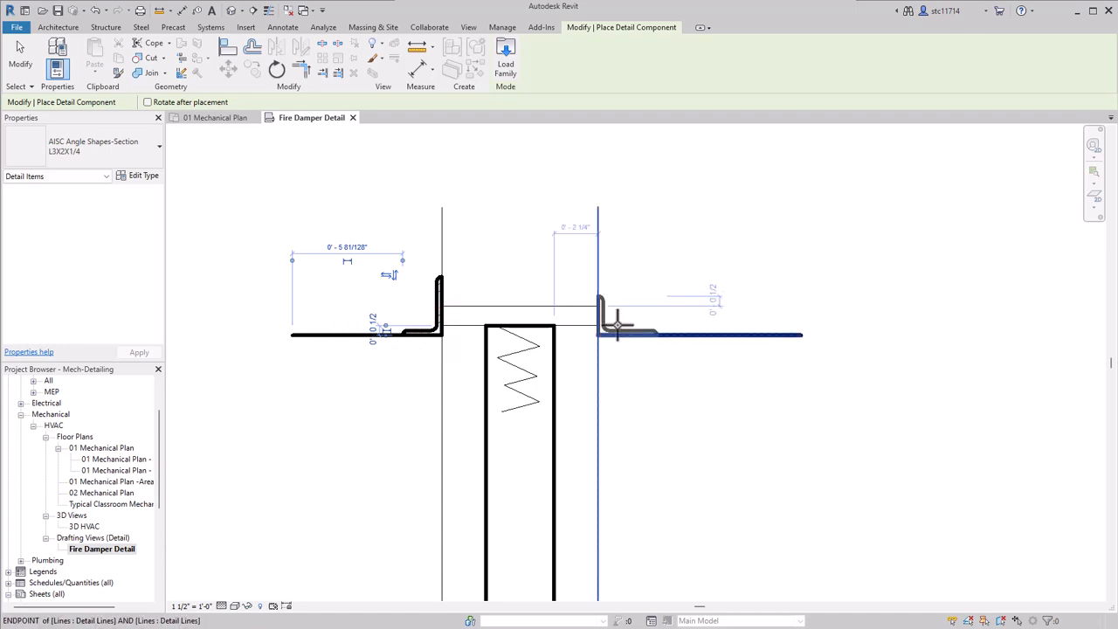
key("Escape")
key("Escape")
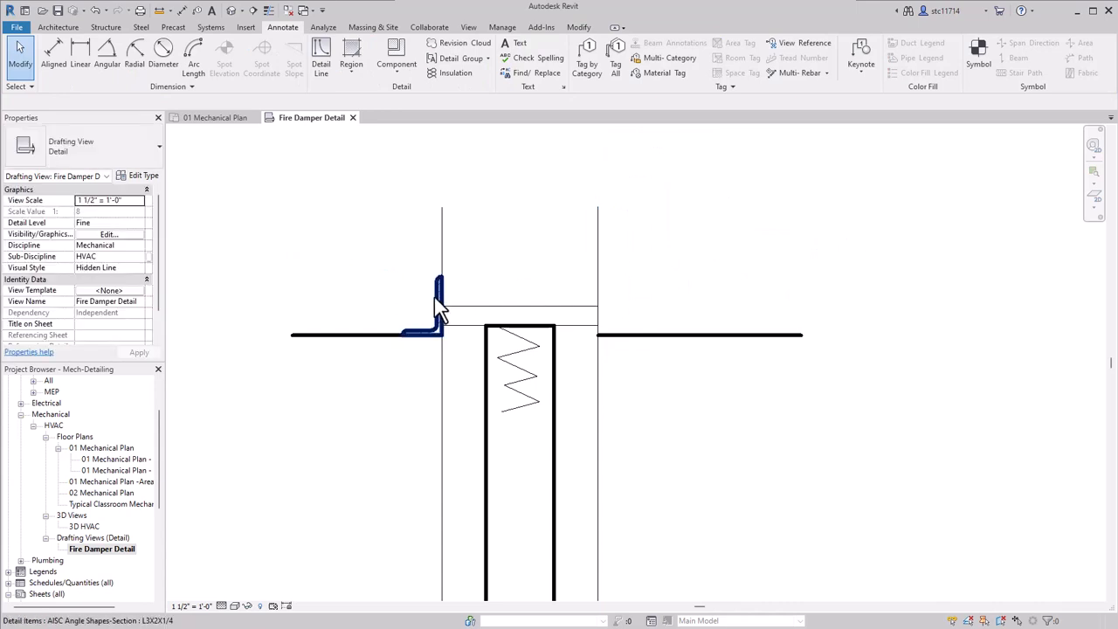
Mirror a copy of the upper L3X2X1/4 angle to the right wall line about a drawn vertical axis midway between the wall lines
left_click(440, 306)
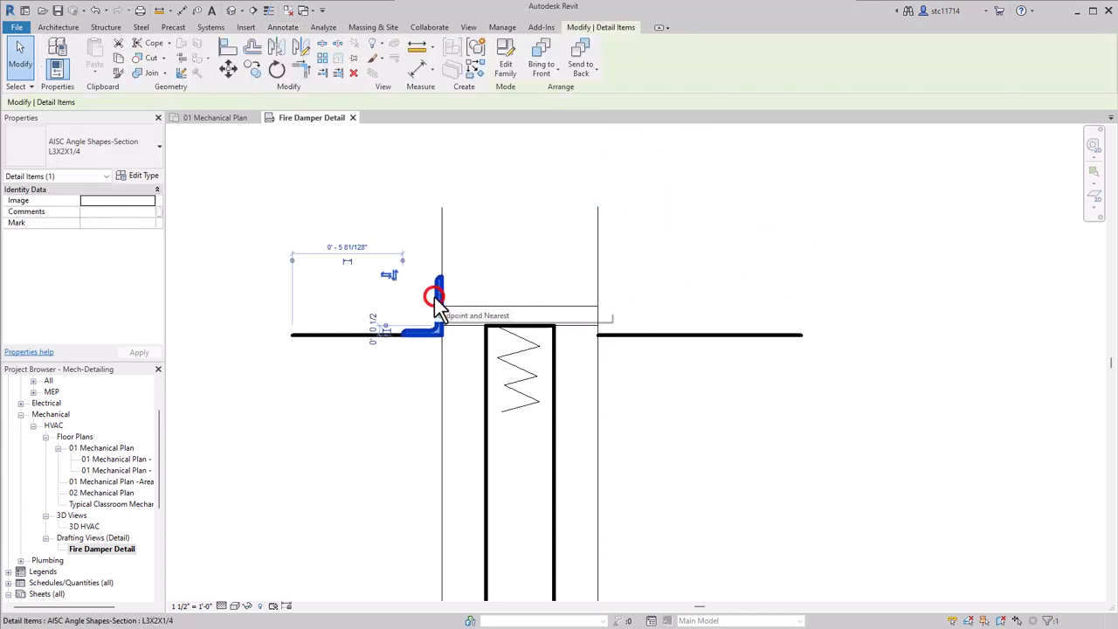
left_click(303, 49)
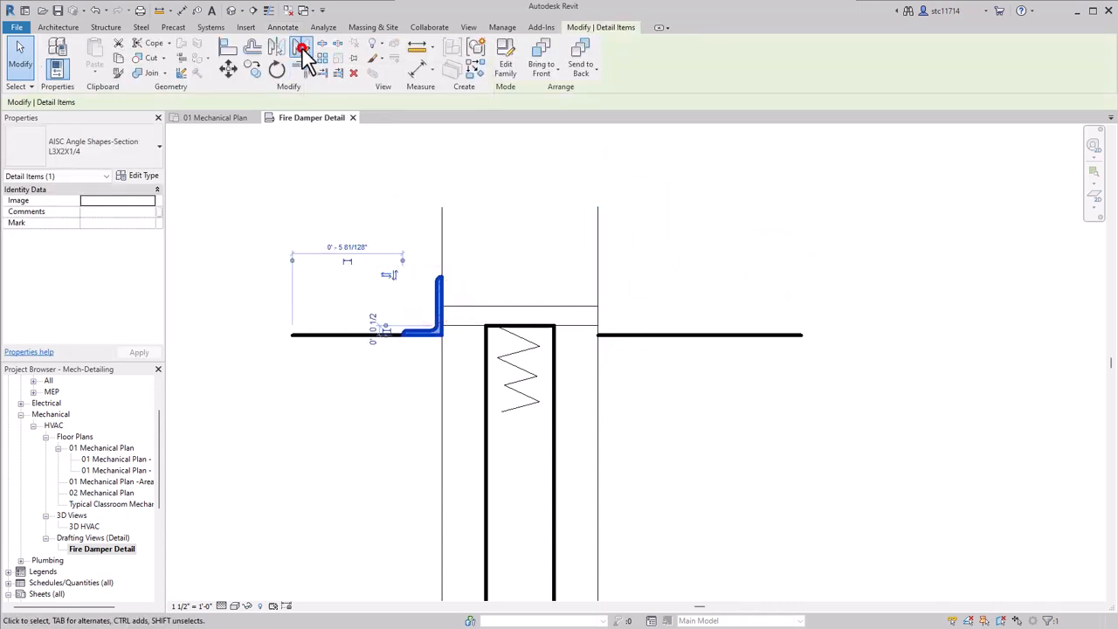
left_click(520, 306)
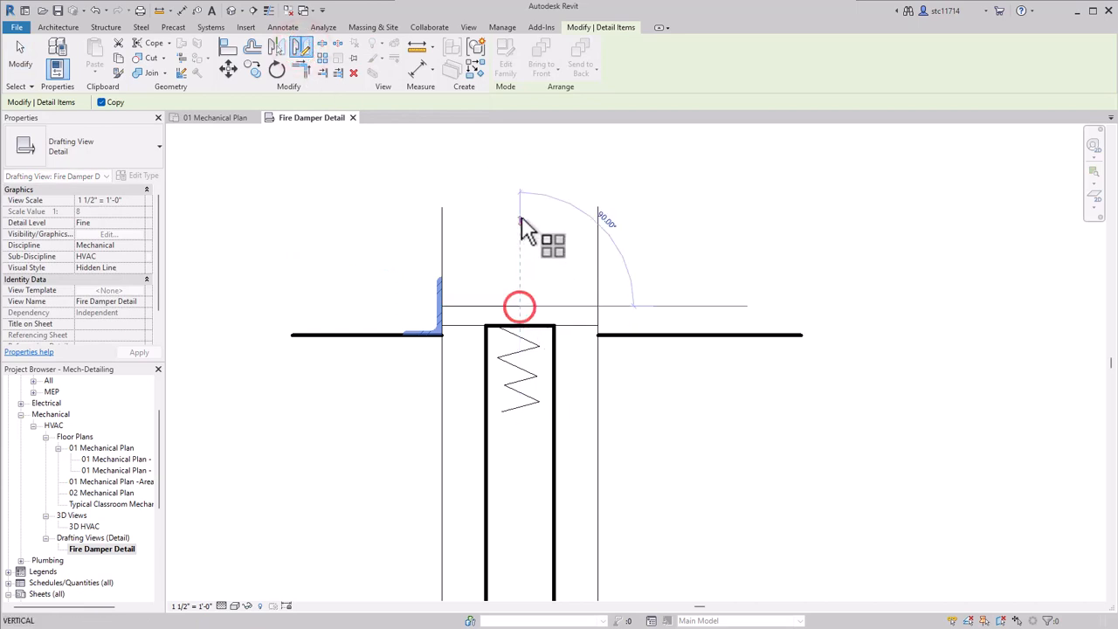
left_click(521, 167)
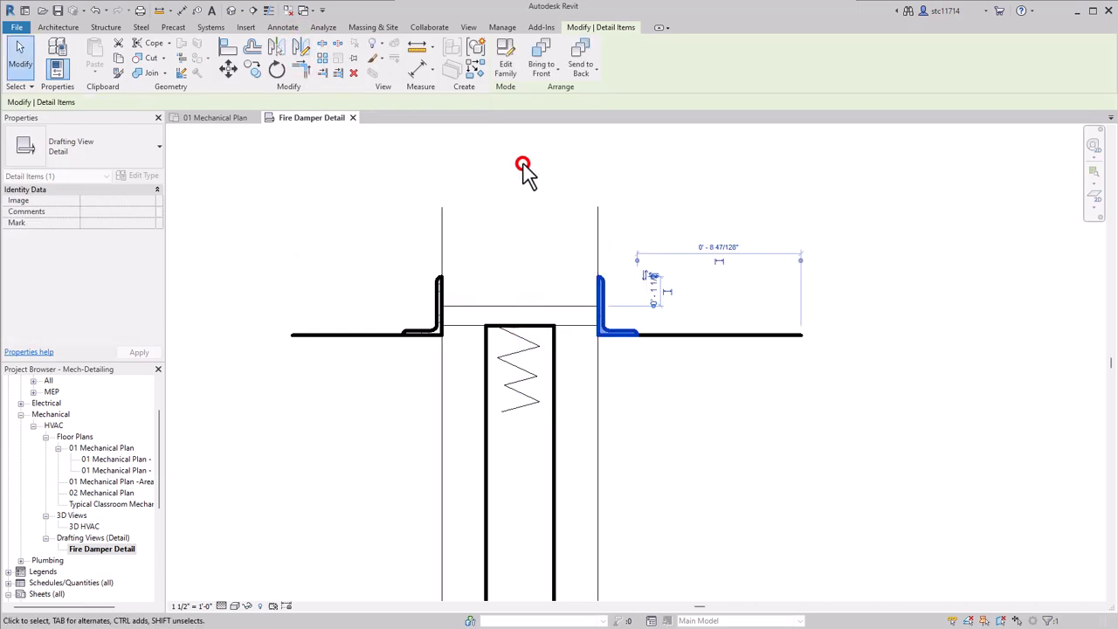
key("Escape")
Place a vertical Break Line detail component across the left ends of the duct lines, masking their outer ends
scroll(733, 400, "down", 1)
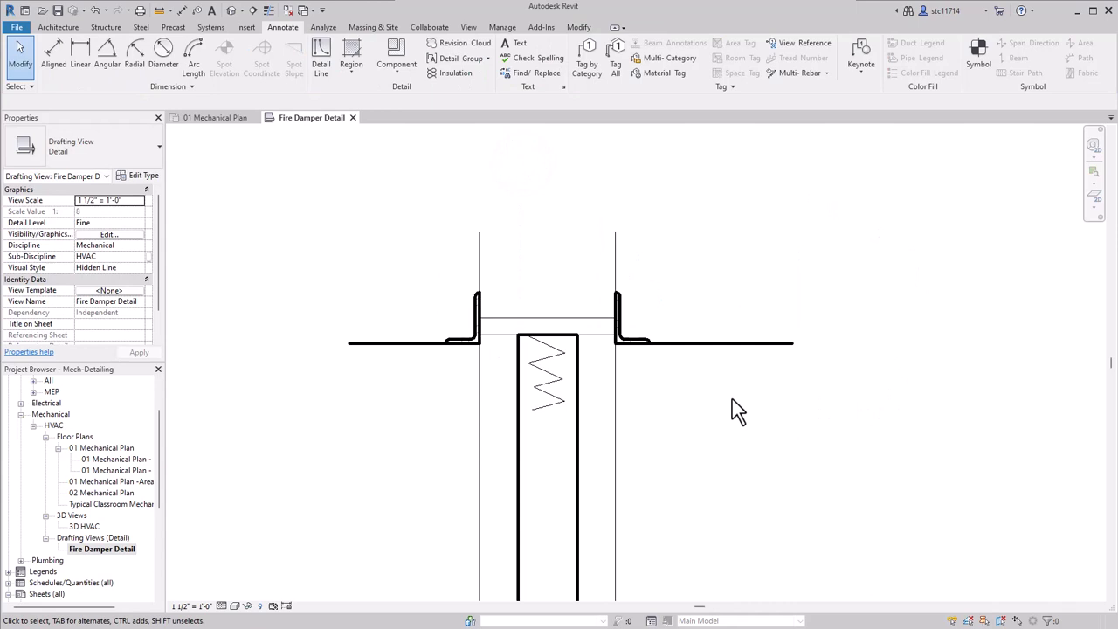
scroll(743, 420, "down", 1)
mouse_move(747, 420)
middle_mouse_down()
mouse_move(744, 327)
mouse_move(690, 376)
middle_mouse_up()
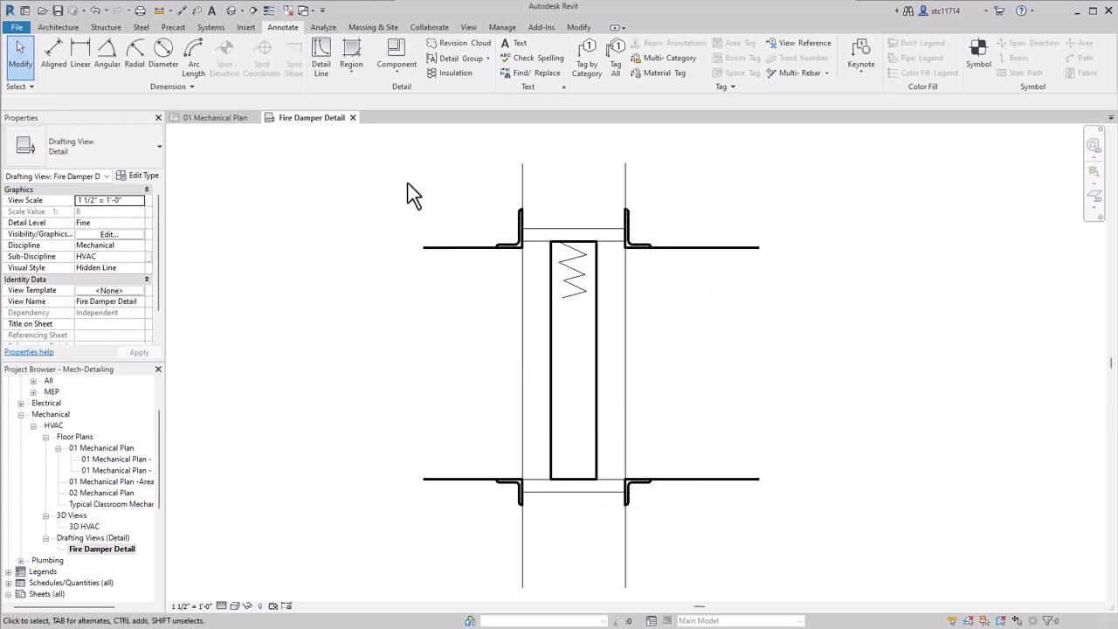
left_click(398, 59)
left_click(88, 158)
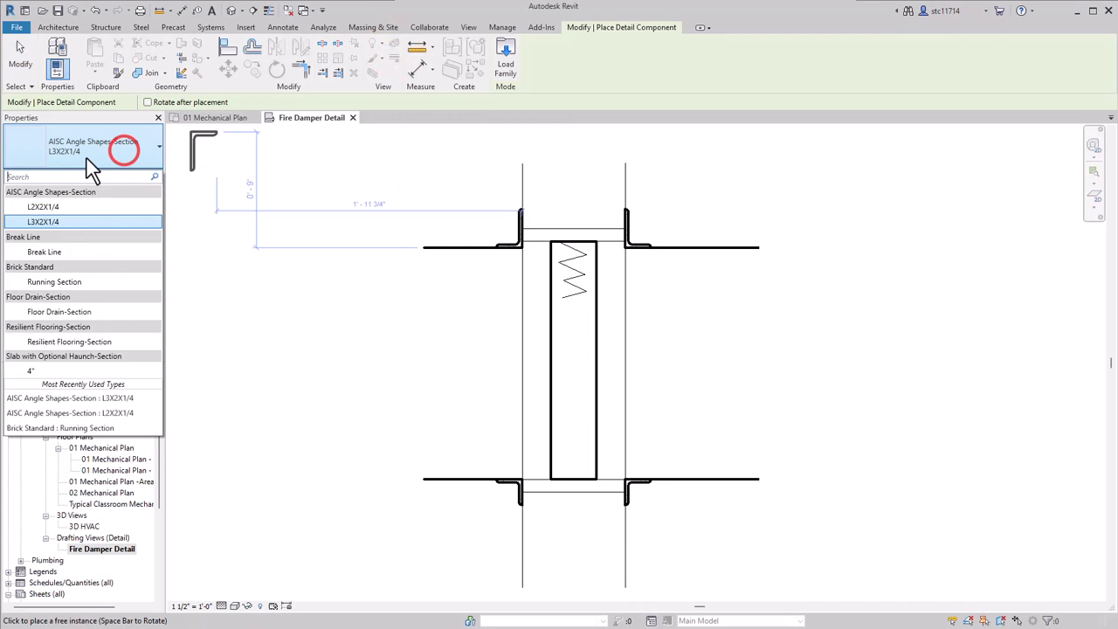
left_click(55, 252)
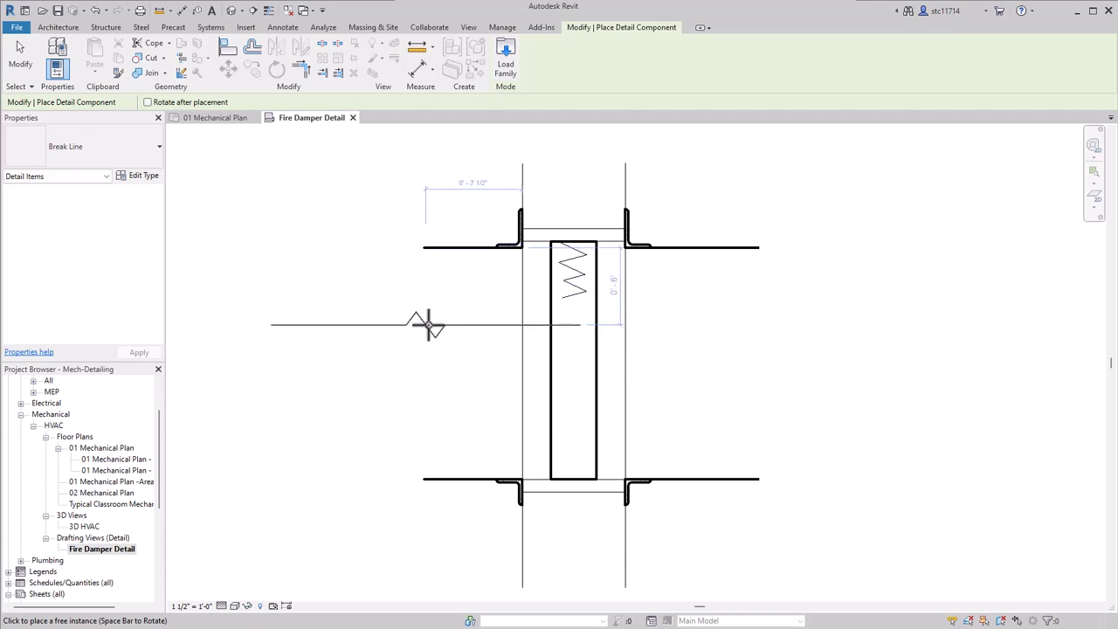
key("space")
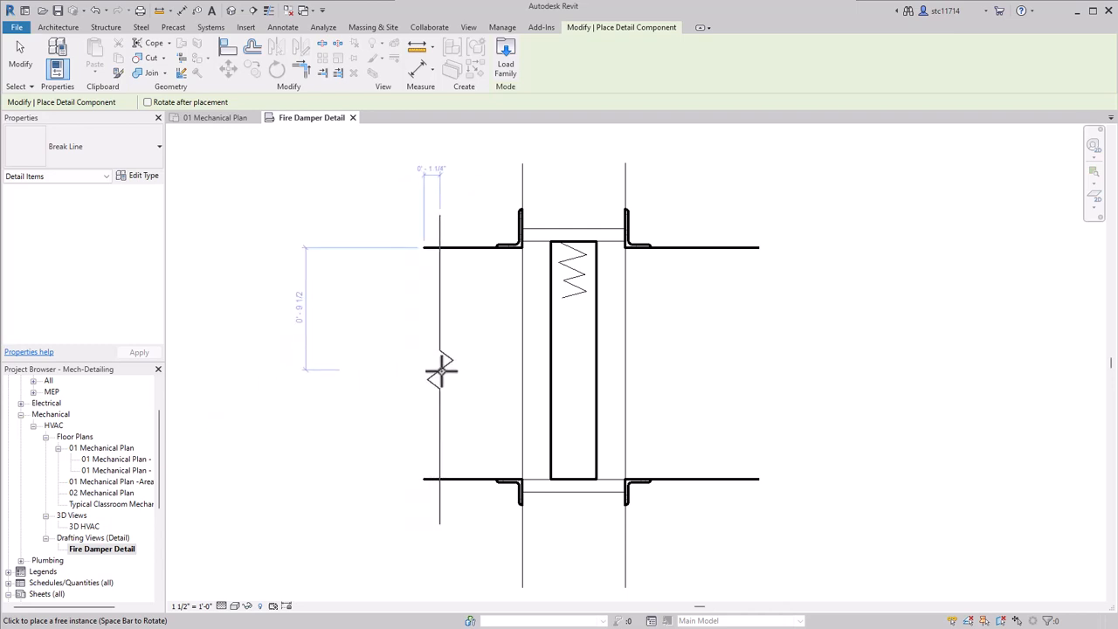
left_click(441, 371)
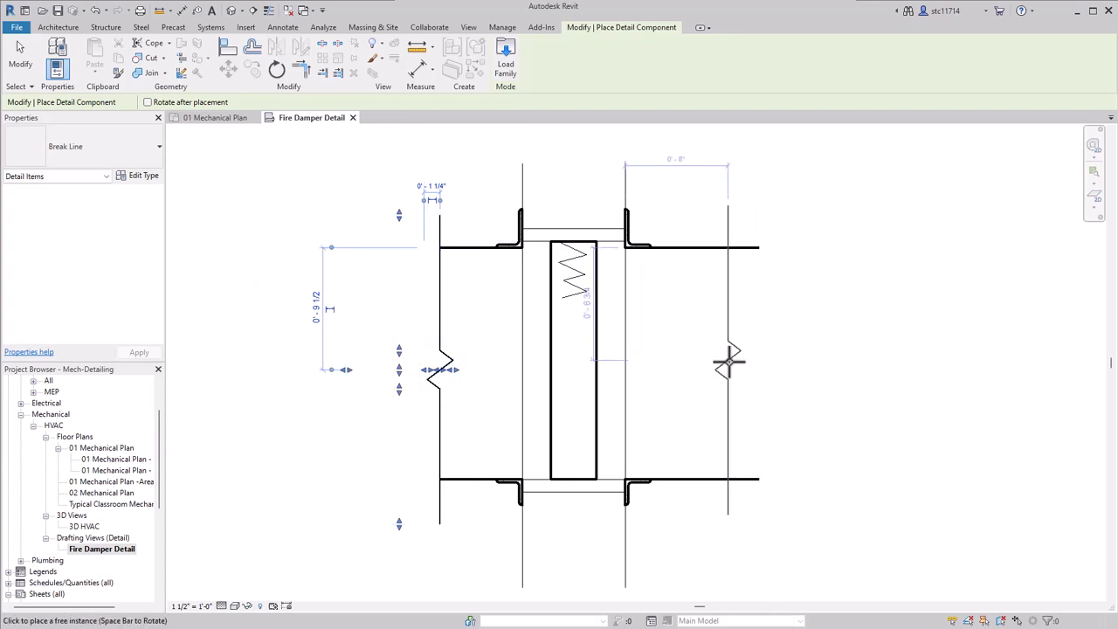
Place a second vertical Break Line across the right duct ends, flipped to mask outward and level with the left one
key("space")
key("space")
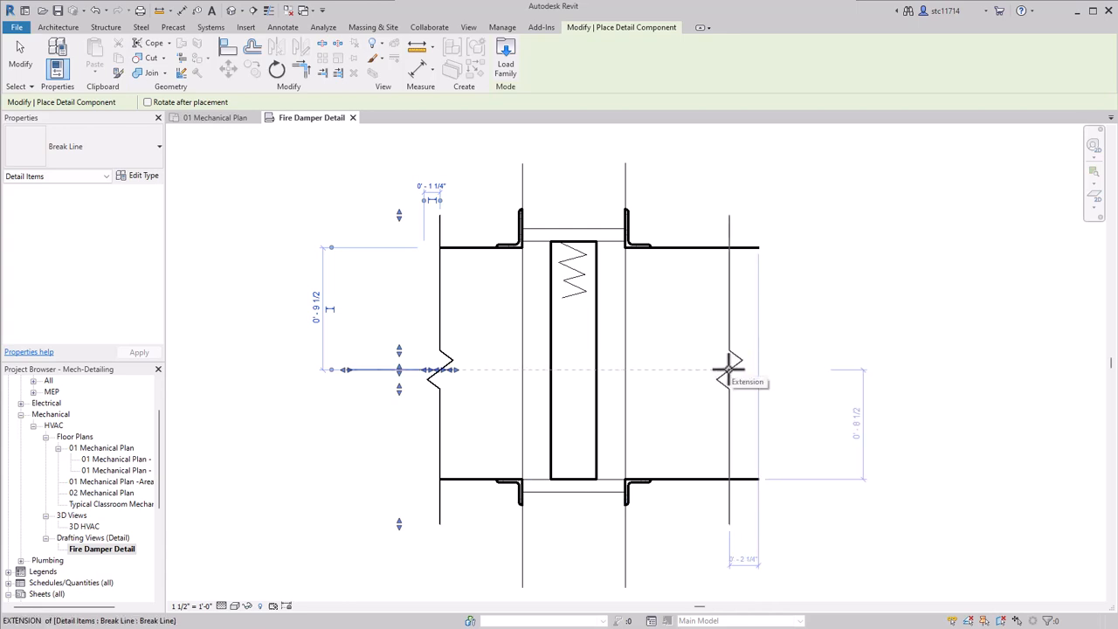
left_click(728, 370)
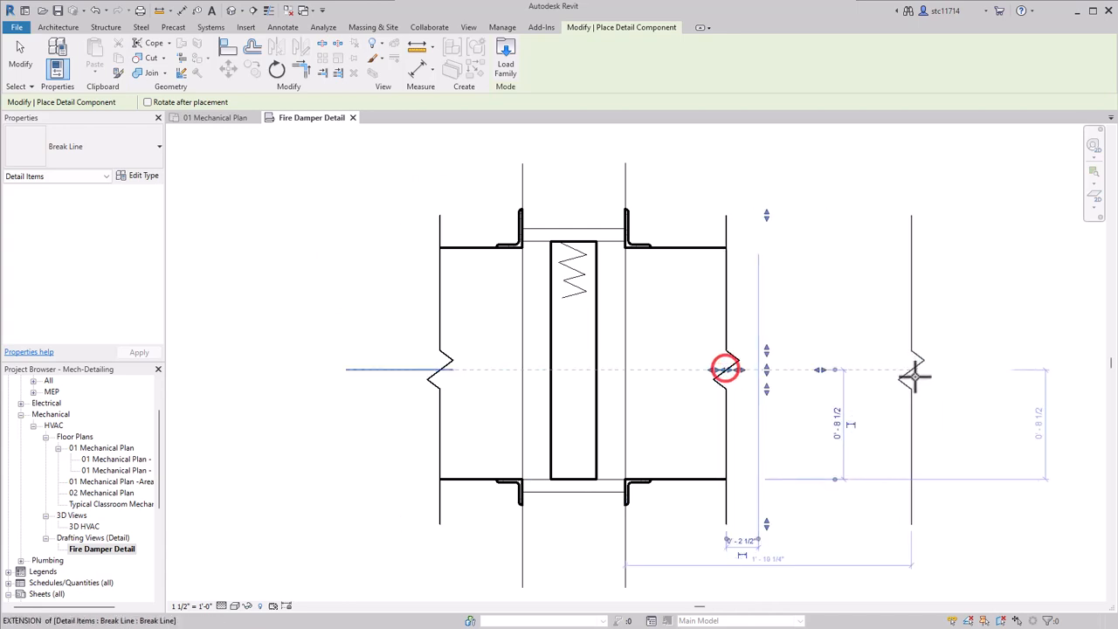
Place a horizontal Break Line across the two wall lines below the lower duct, centred near the damper
middle_click_drag(859, 425, 844, 315)
key("space")
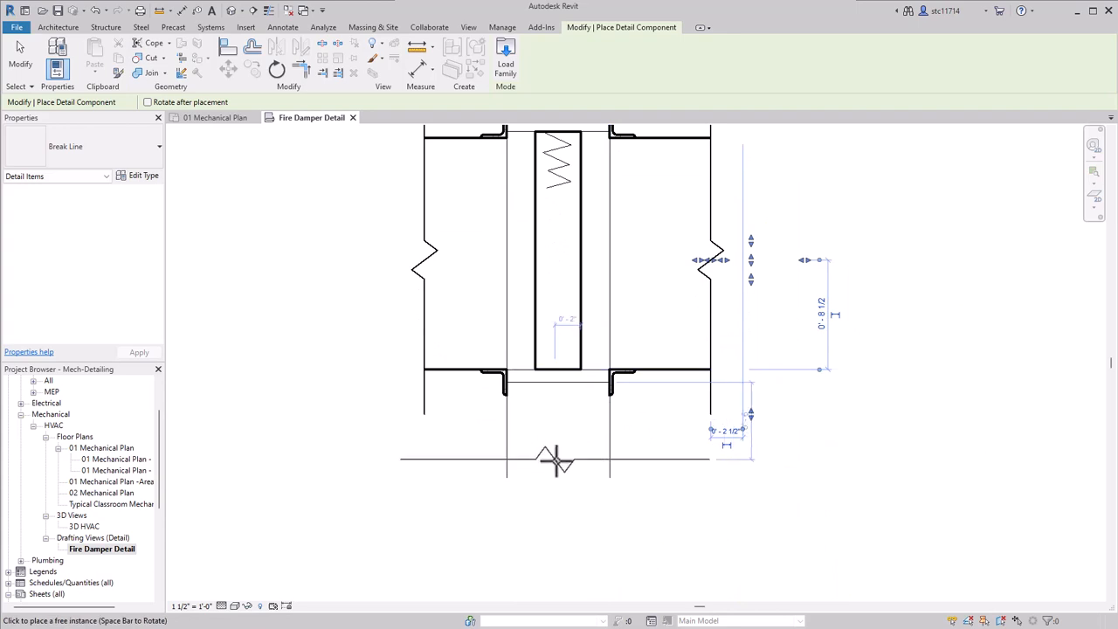
left_click(554, 459)
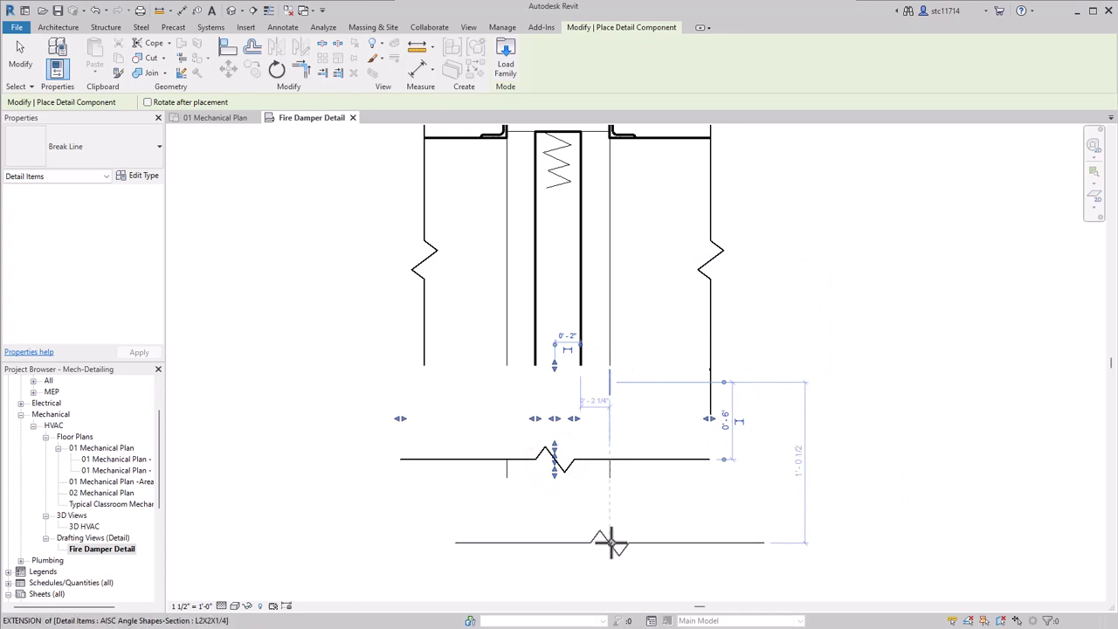
key("Escape")
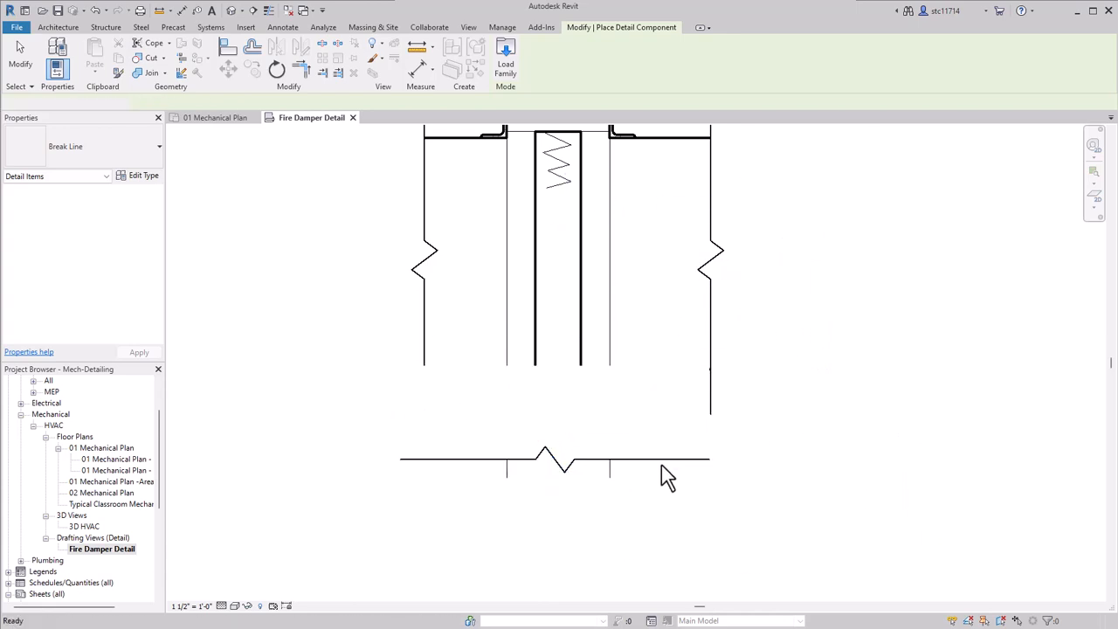
Rotate the horizontal break line 180 degrees so its masking extends downward away from the detail
left_click(661, 461)
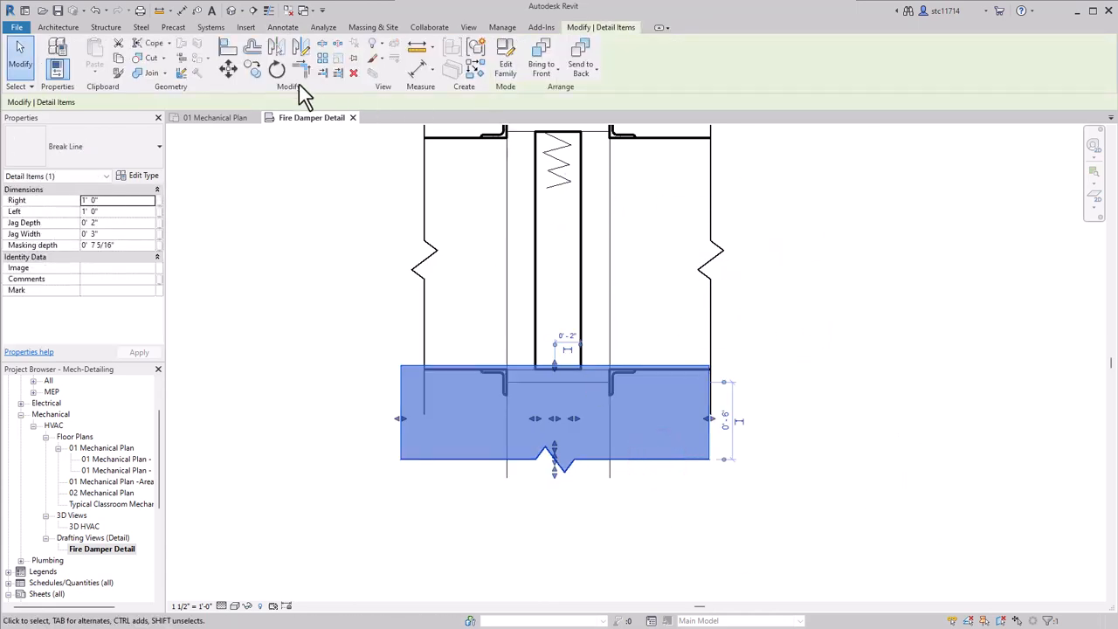
left_click(278, 71)
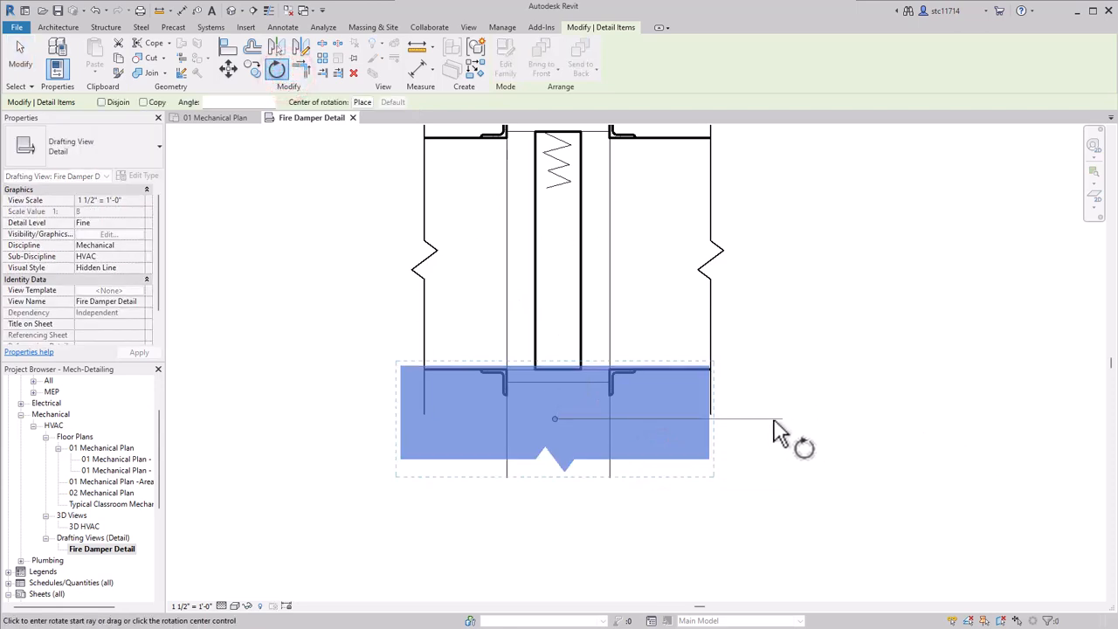
left_click(731, 417)
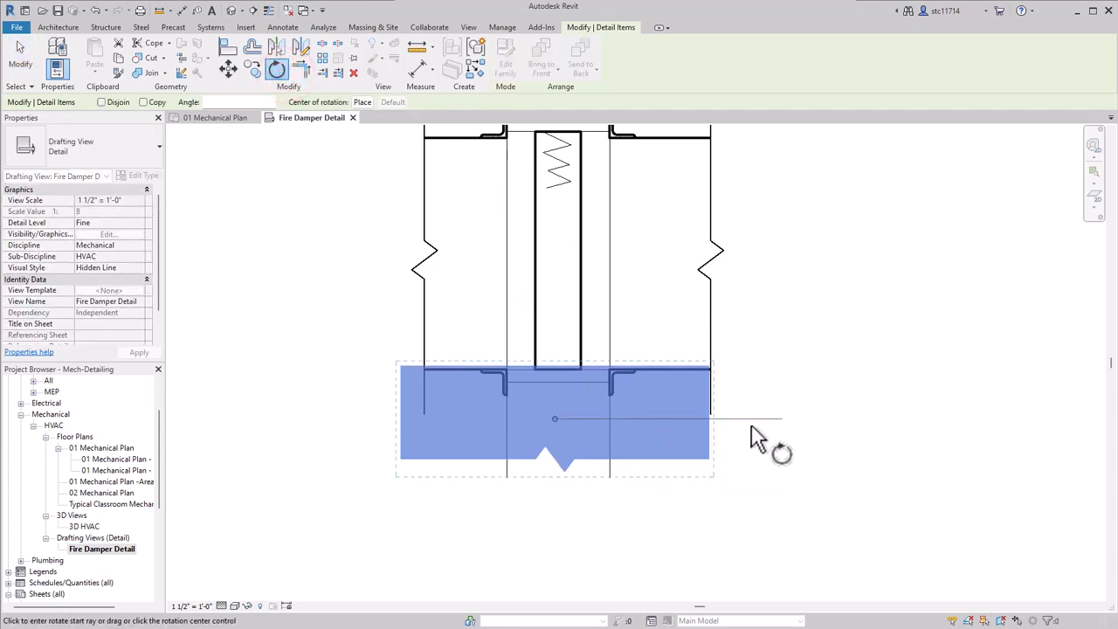
left_click(348, 428)
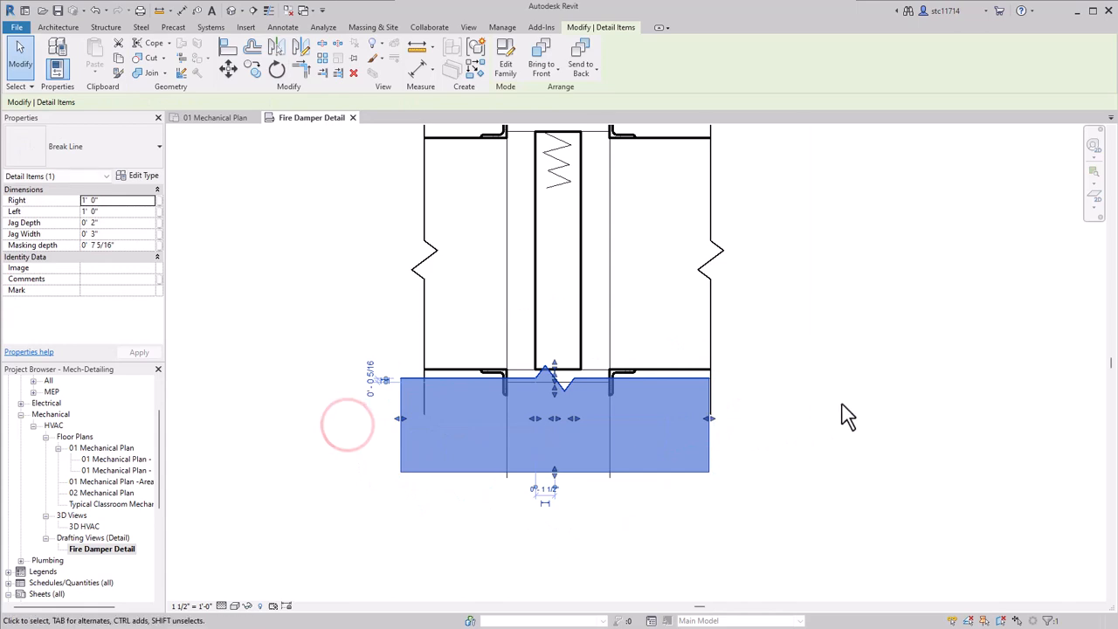
key("Escape")
Move the horizontal break line down below the lower angles, near the bottom ends of the wall lines
left_click(600, 378)
left_click_drag(584, 381, 586, 455)
left_click(812, 374)
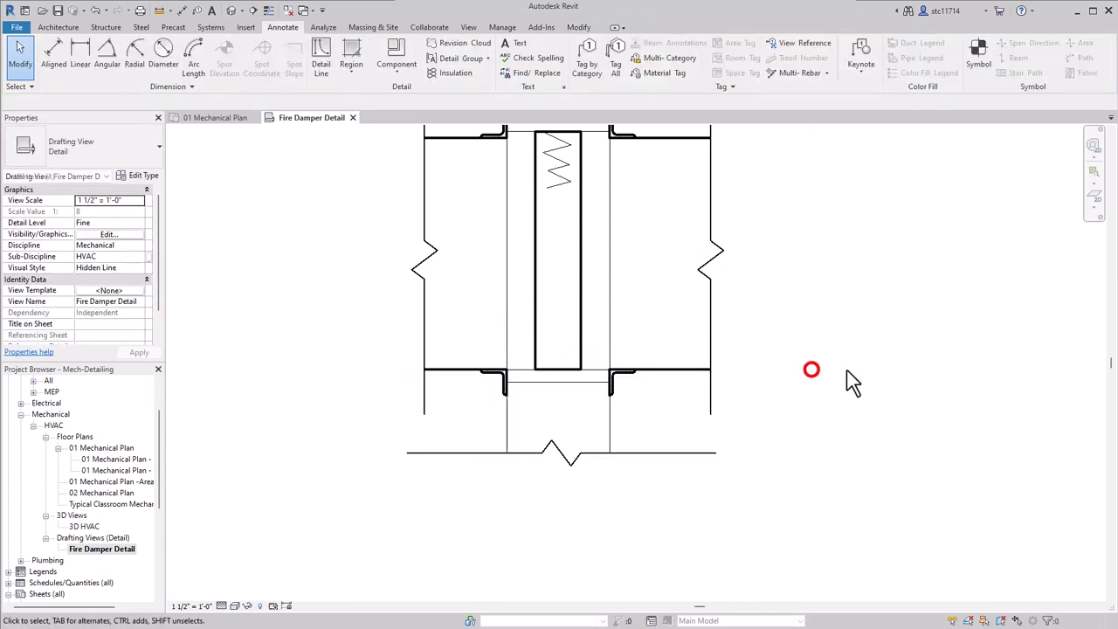
Place a horizontal Break Line across the two wall lines above the upper angles, centred near the damper, with masking upward
middle_click_drag(891, 380, 891, 476)
left_click(408, 64)
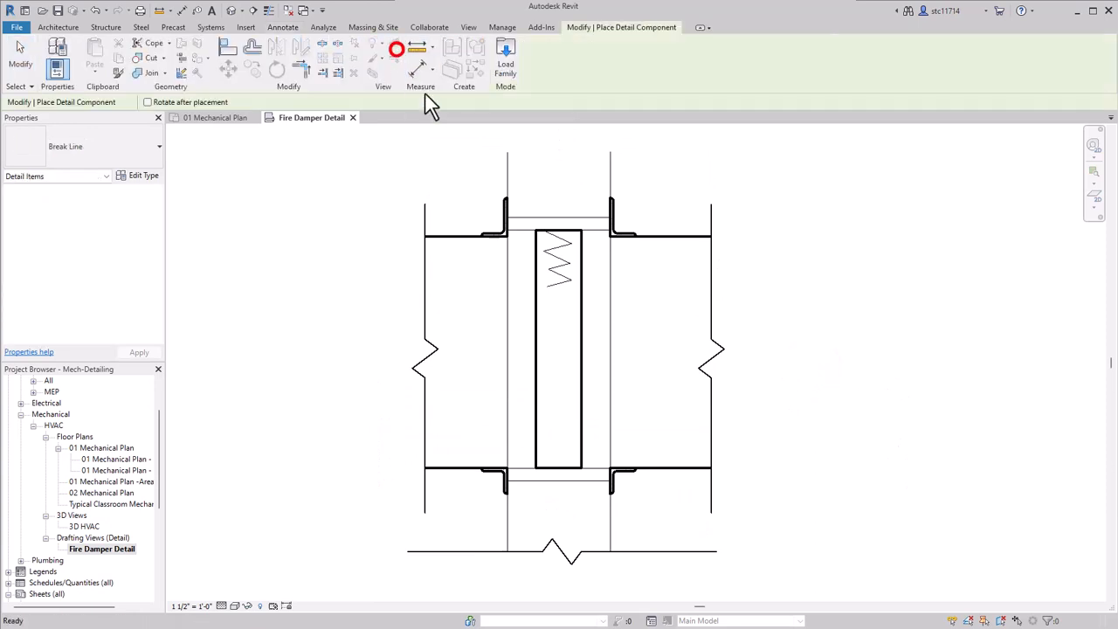
middle_click_drag(551, 174, 564, 272)
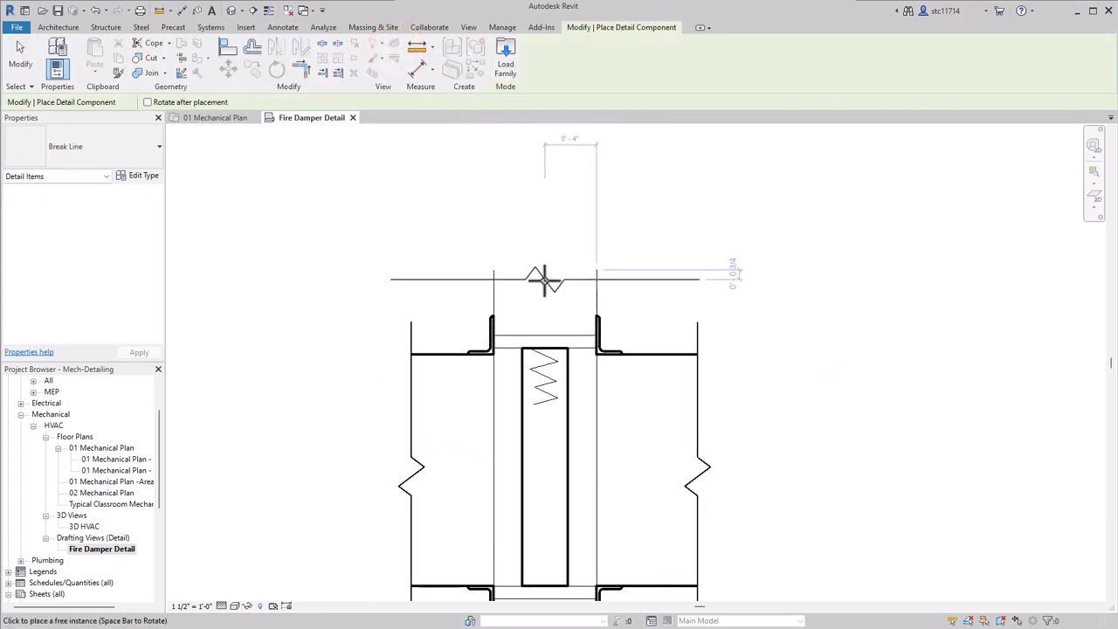
left_click(548, 273)
key("Escape")
Move the right vertical break line inward to about 3 3/4" from the duct line ends and extend its masking depth to about 7 5/8"
middle_click_drag(830, 374, 841, 197)
left_click(691, 245)
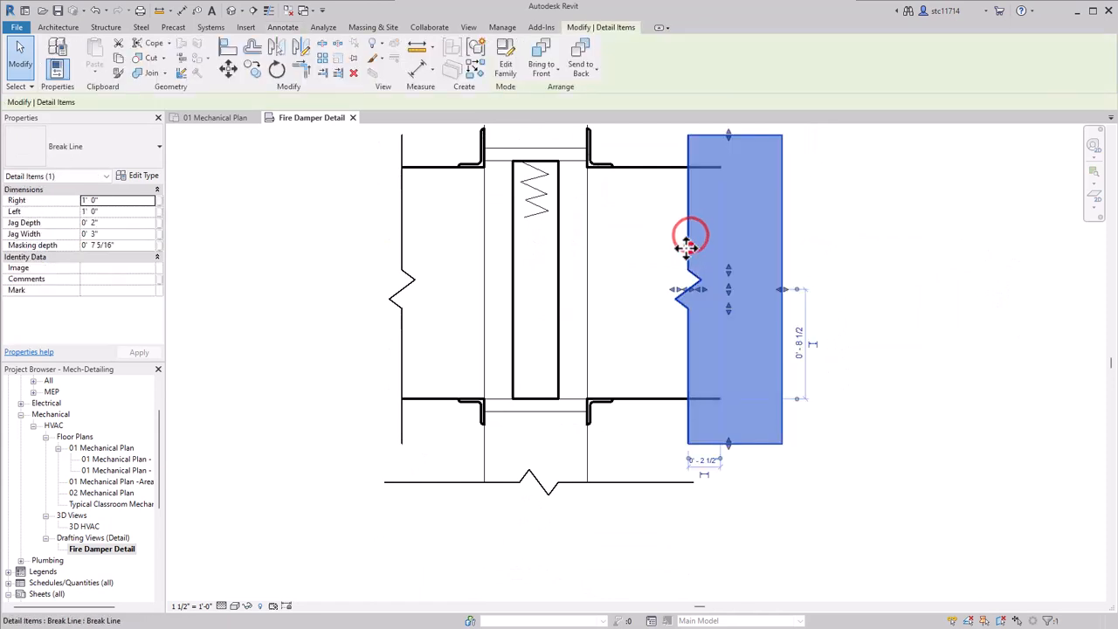
left_click_drag(689, 248, 672, 249)
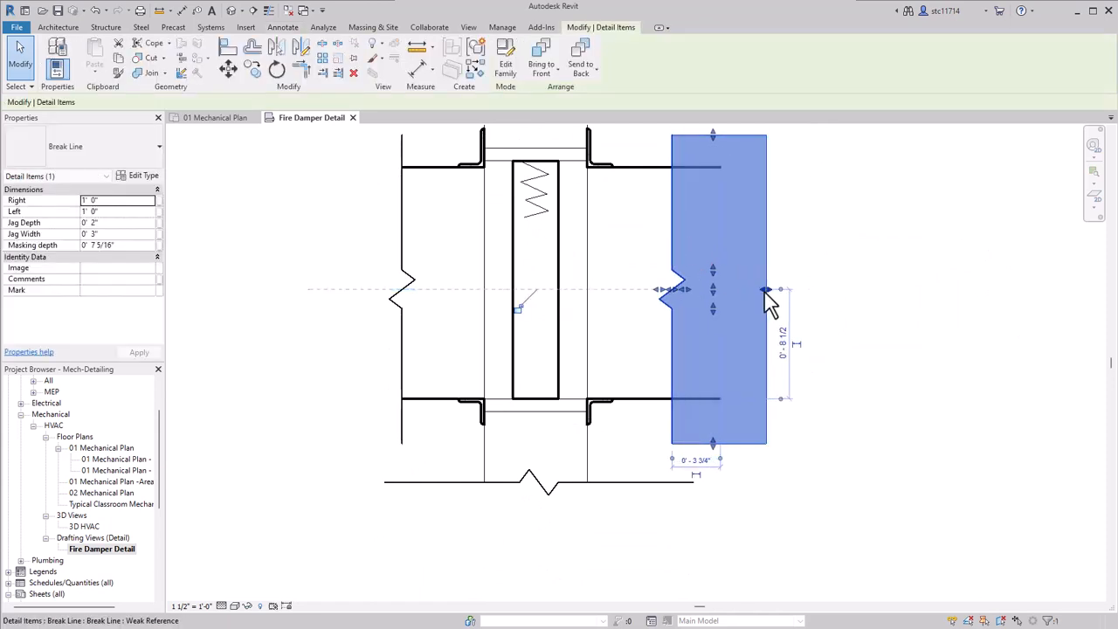
mouse_move(765, 290)
left_mouse_down()
mouse_move(695, 283)
mouse_move(773, 290)
left_mouse_up()
left_click(848, 295)
left_click(679, 285)
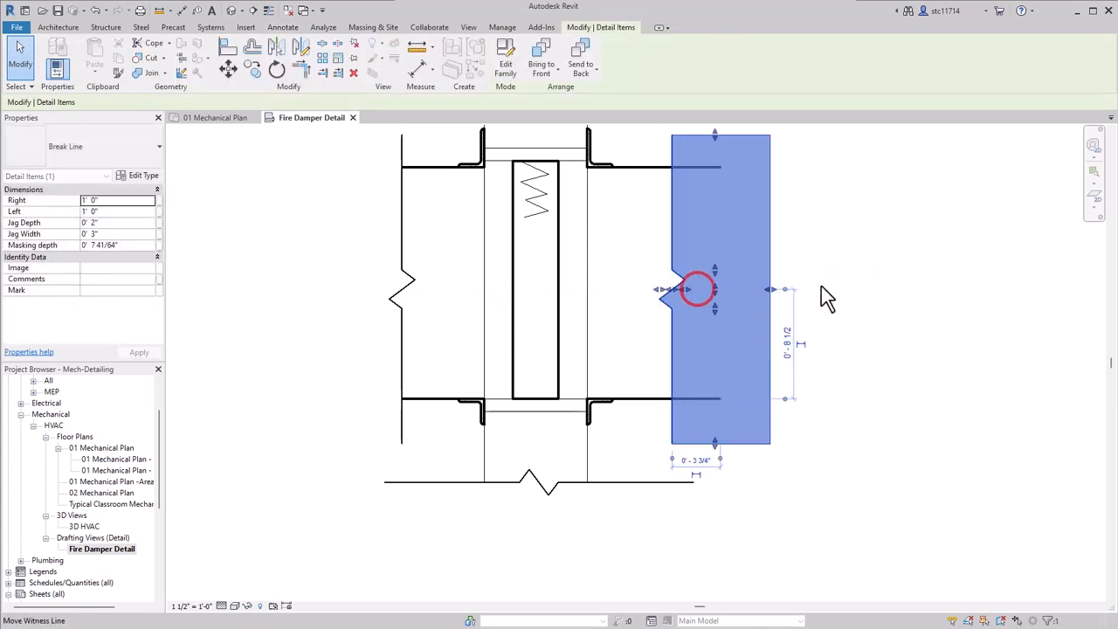
left_click(844, 281)
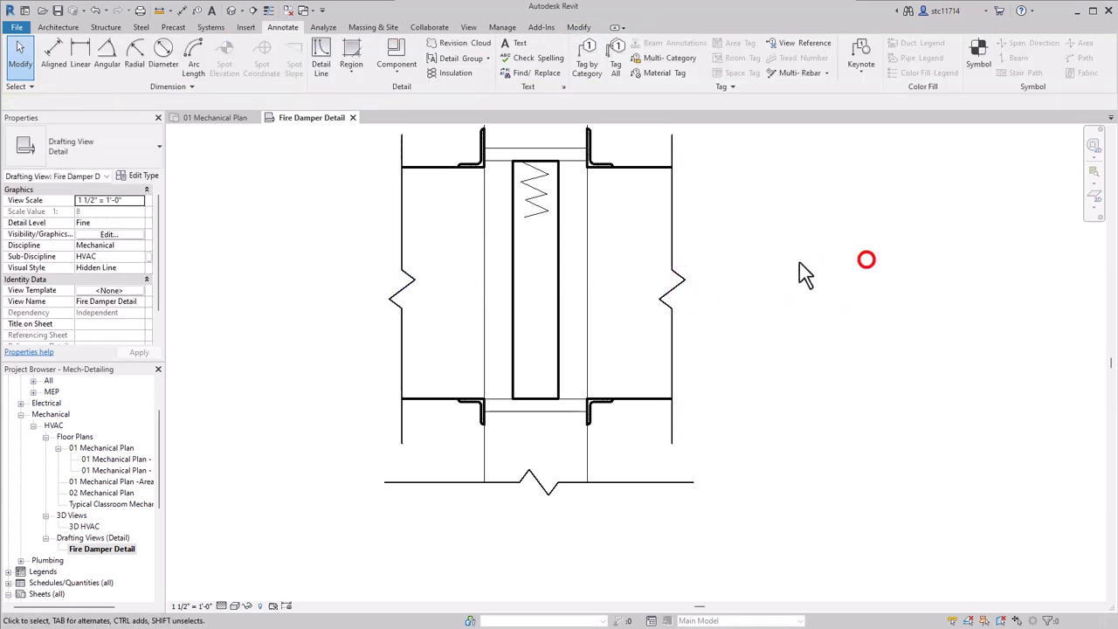
Send the right vertical break line to the back, behind the duct lines
middle_click_drag(800, 262, 780, 347)
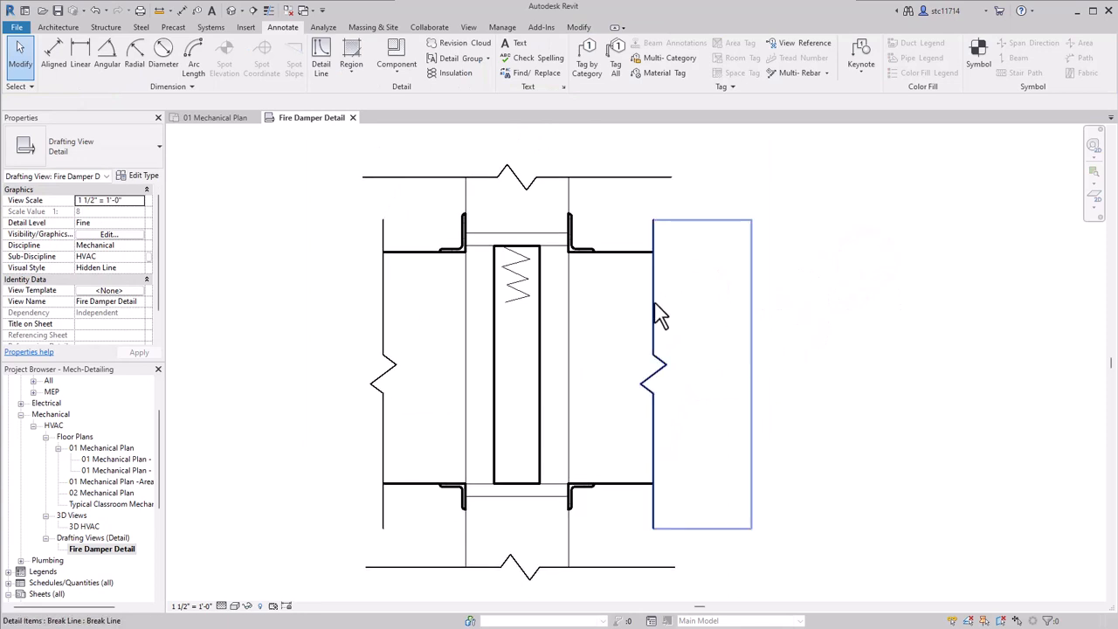
left_click(655, 304)
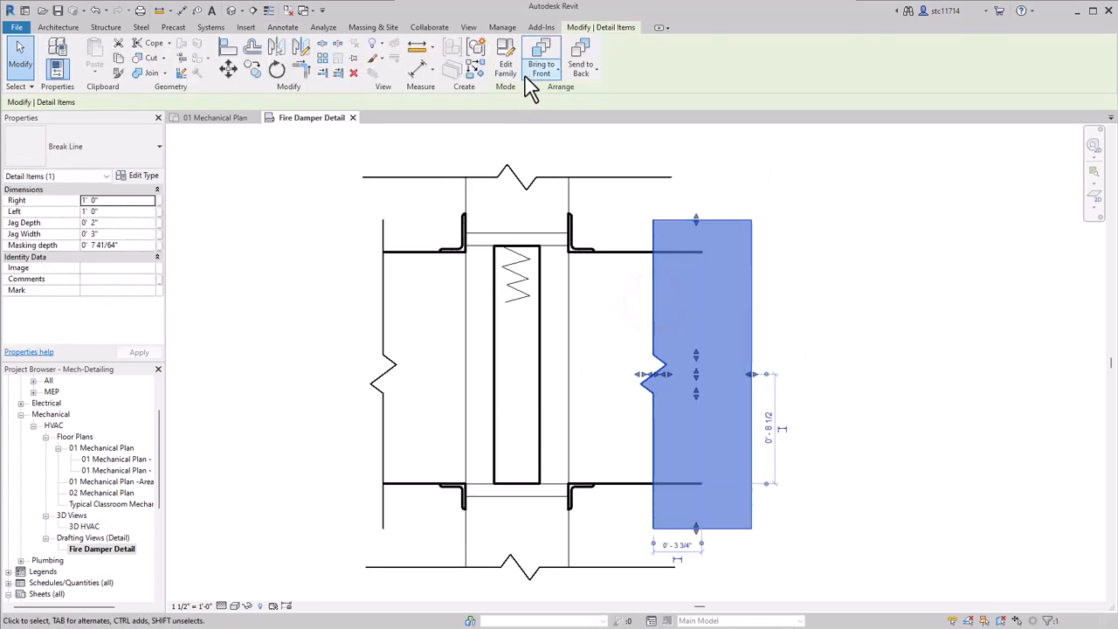
left_click(585, 47)
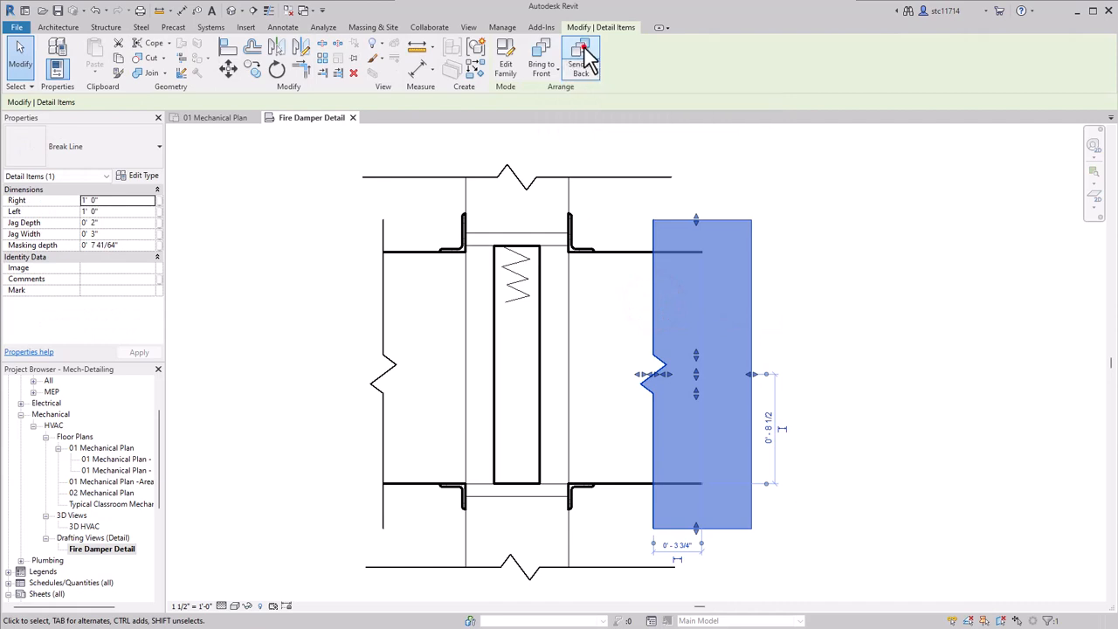
left_click(881, 270)
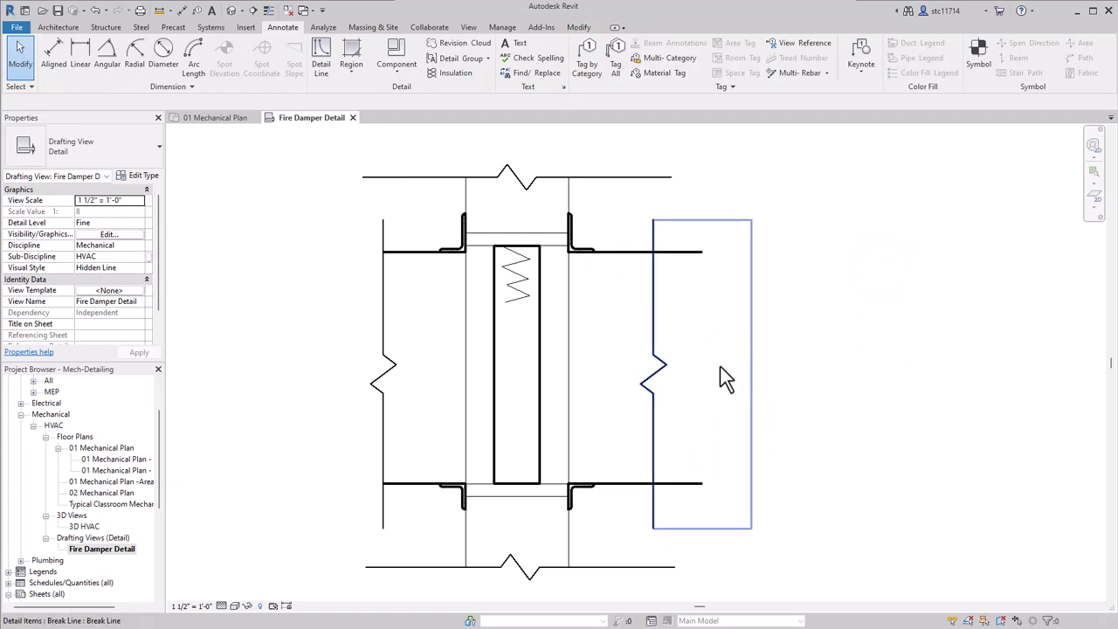
Bring the right vertical break line to the front so it masks the duct line ends
left_click(661, 367)
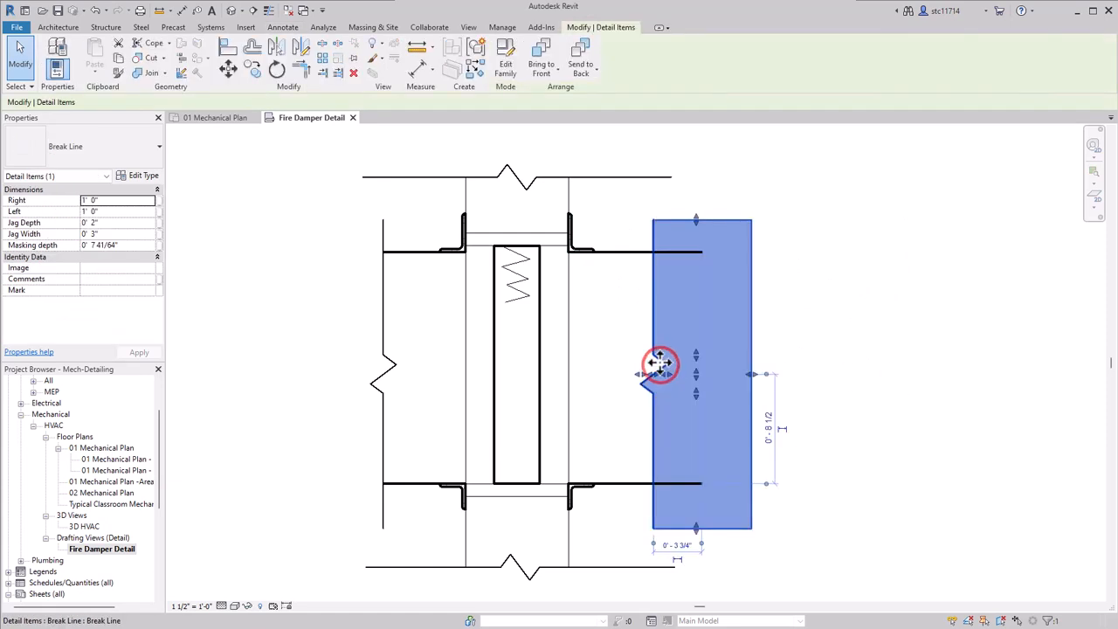
left_click(537, 52)
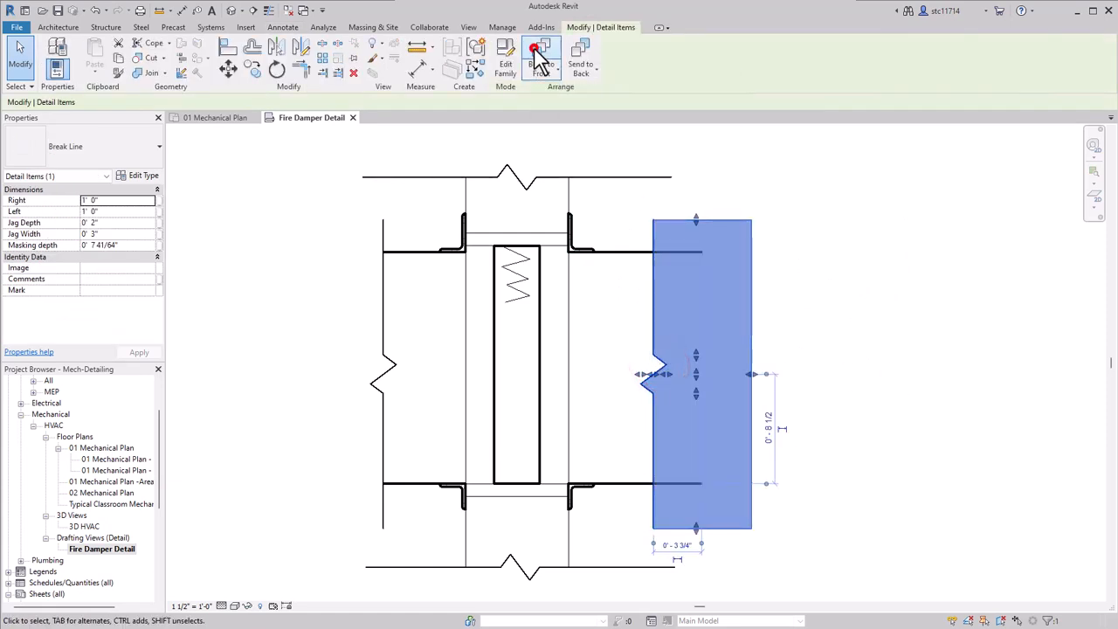
left_click(852, 227)
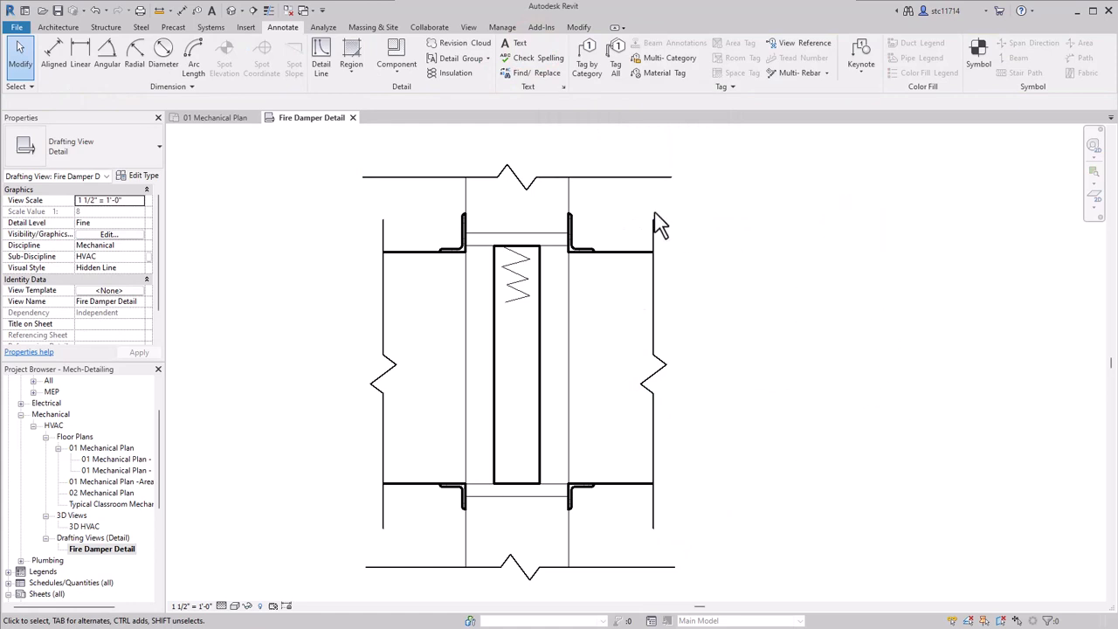
Place 1" wide insulation between the two wall lines in the gap above the damper
scroll(486, 244, "up", 3)
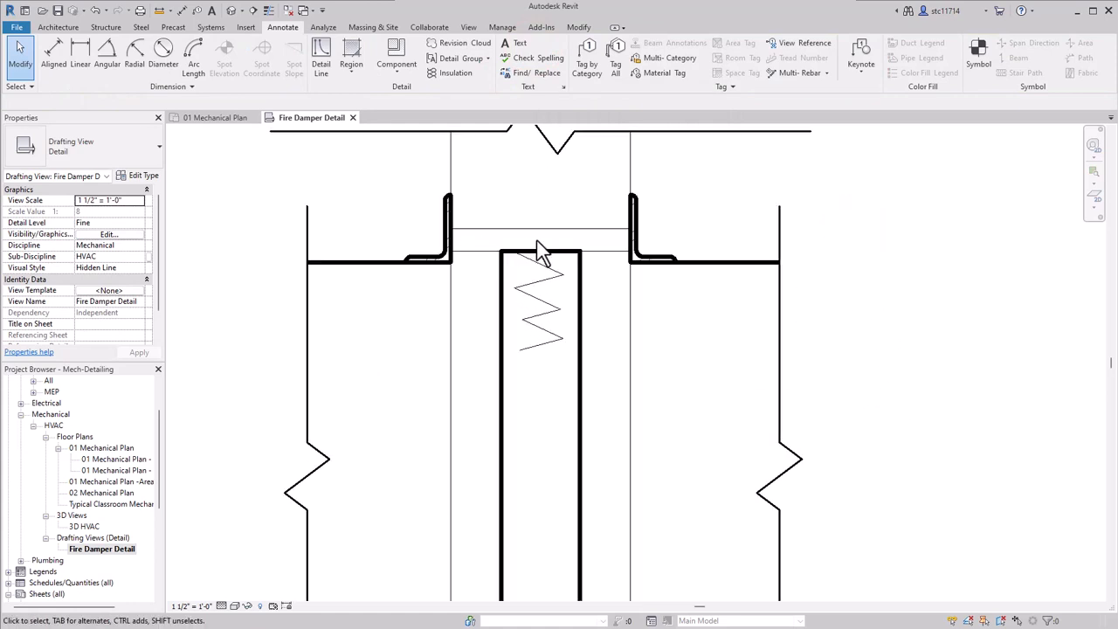
left_click(449, 74)
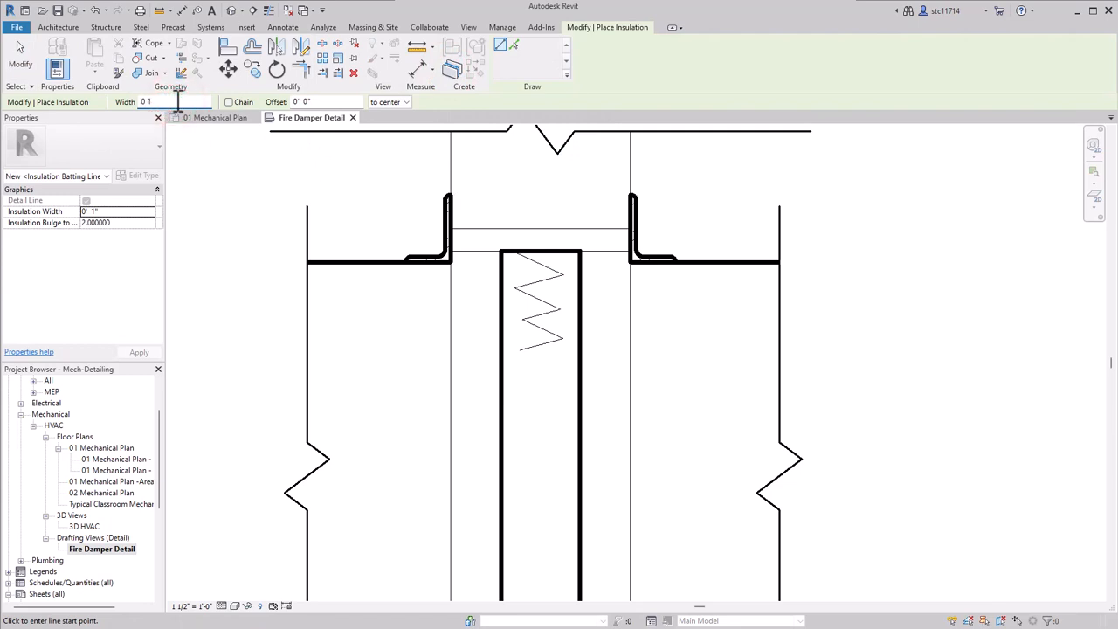
left_click(451, 236)
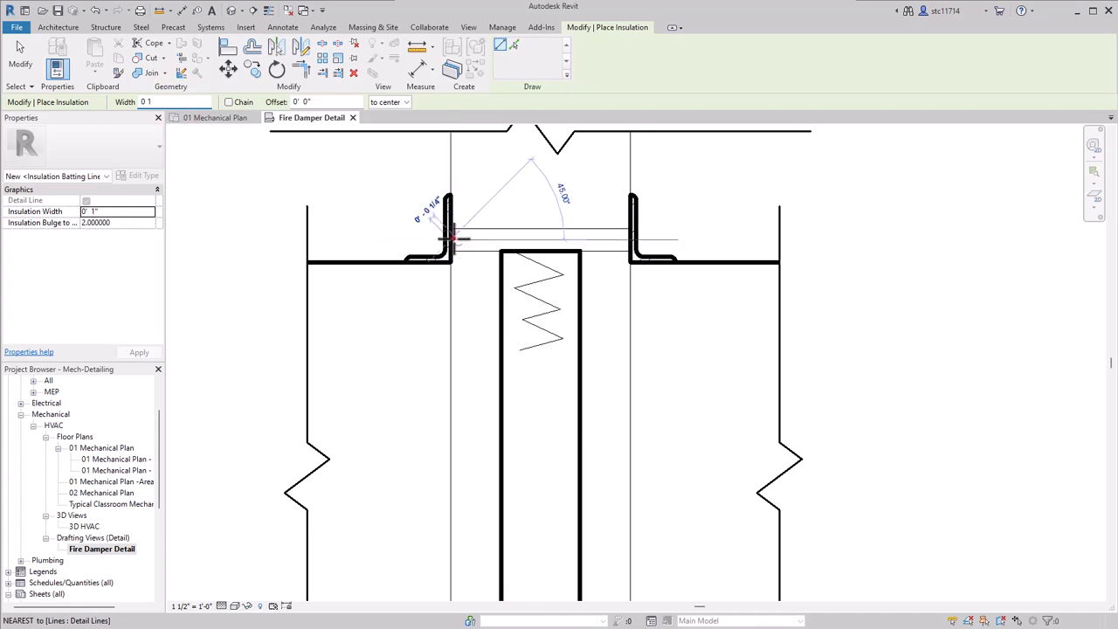
left_click(631, 241)
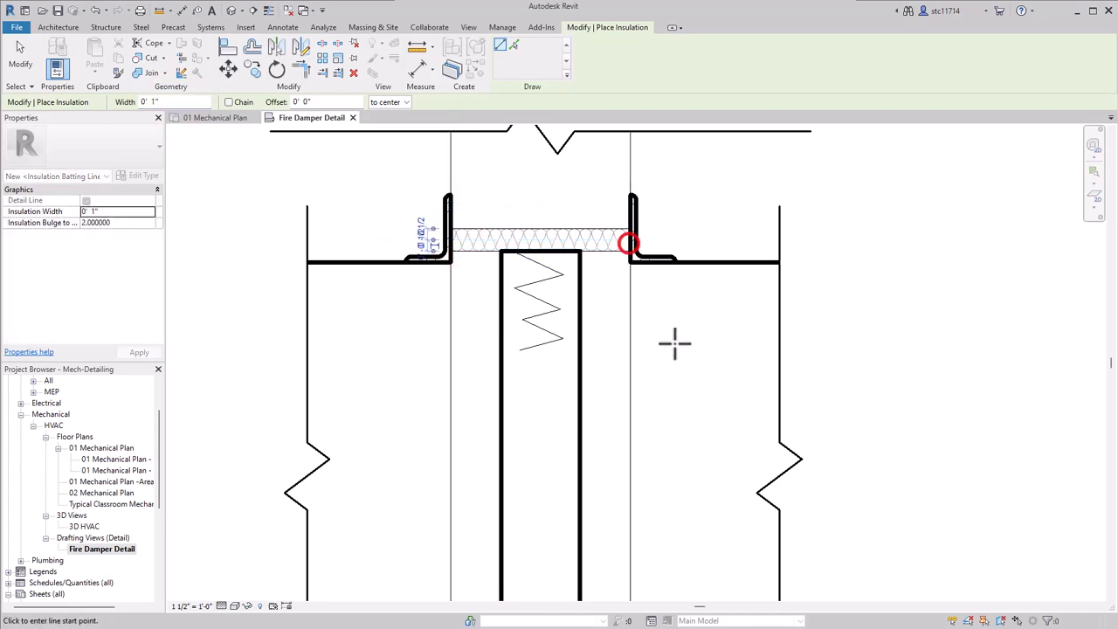
Place matching 1" insulation between the two wall lines in the gap below the damper and end the Insulation command
middle_click_drag(674, 342, 512, 417)
scroll(443, 431, "up", 3)
left_click(422, 428)
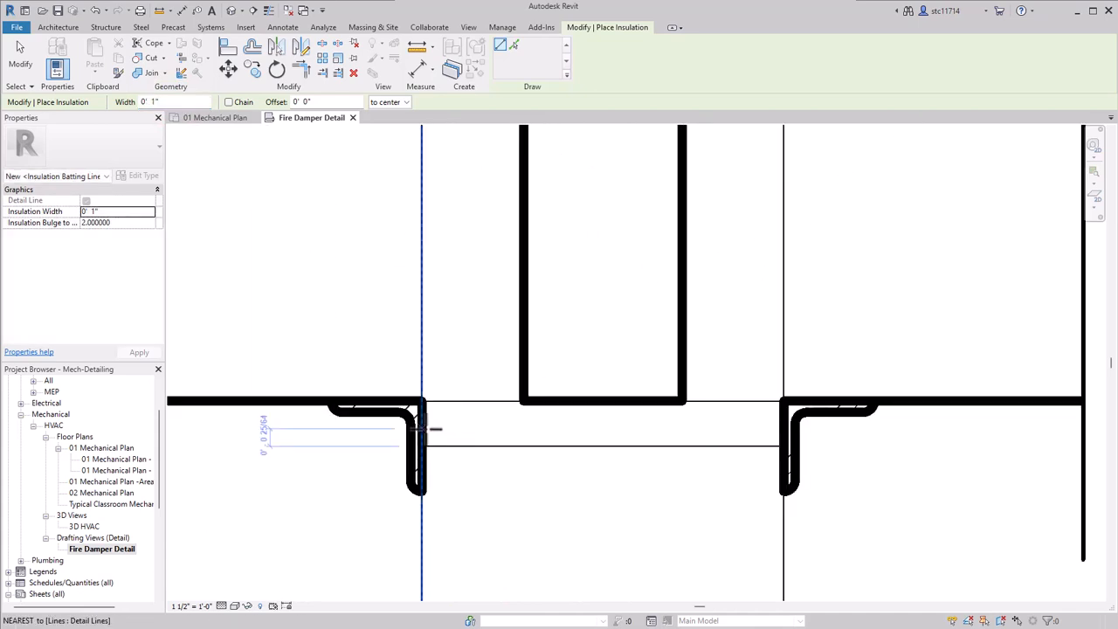
left_click(784, 424)
scroll(819, 449, "down", 5)
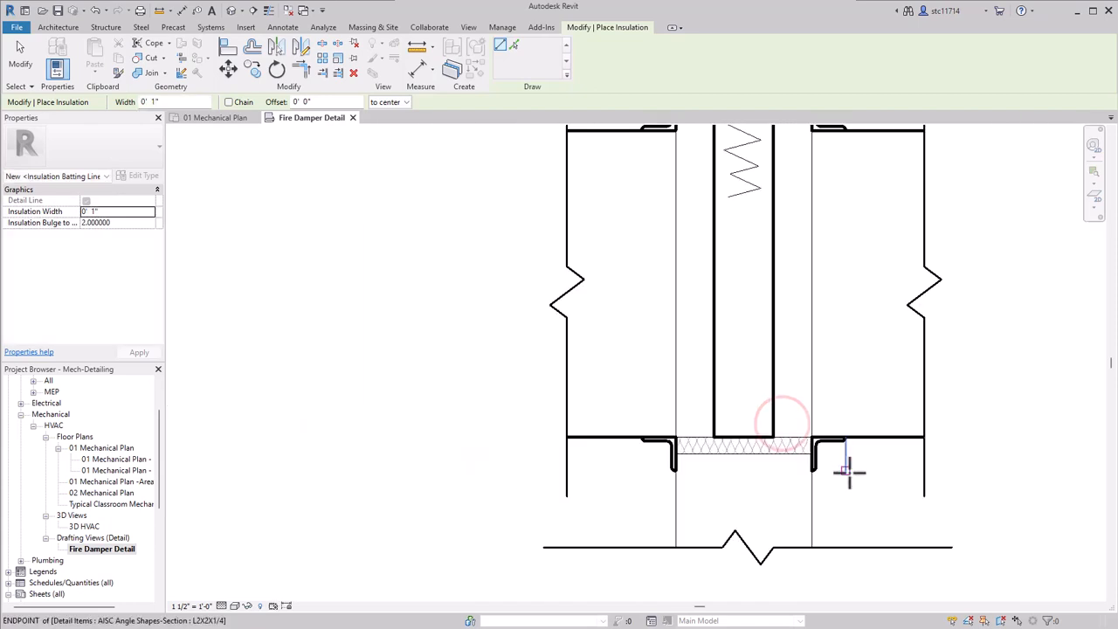
key("Escape")
key("Escape")
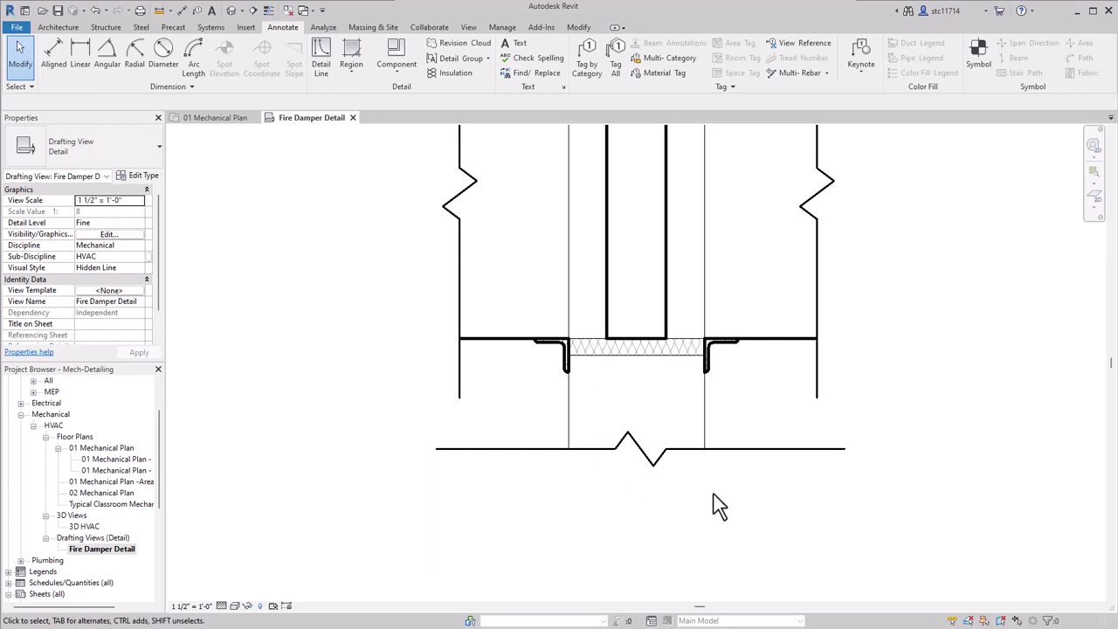
Create a rectangular Diagonal Down filled region about 8" by 7 3/8" between the wall lines, from the upper insulation past the upper break line
scroll(649, 395, "down", 1)
middle_click_drag(671, 277, 629, 427)
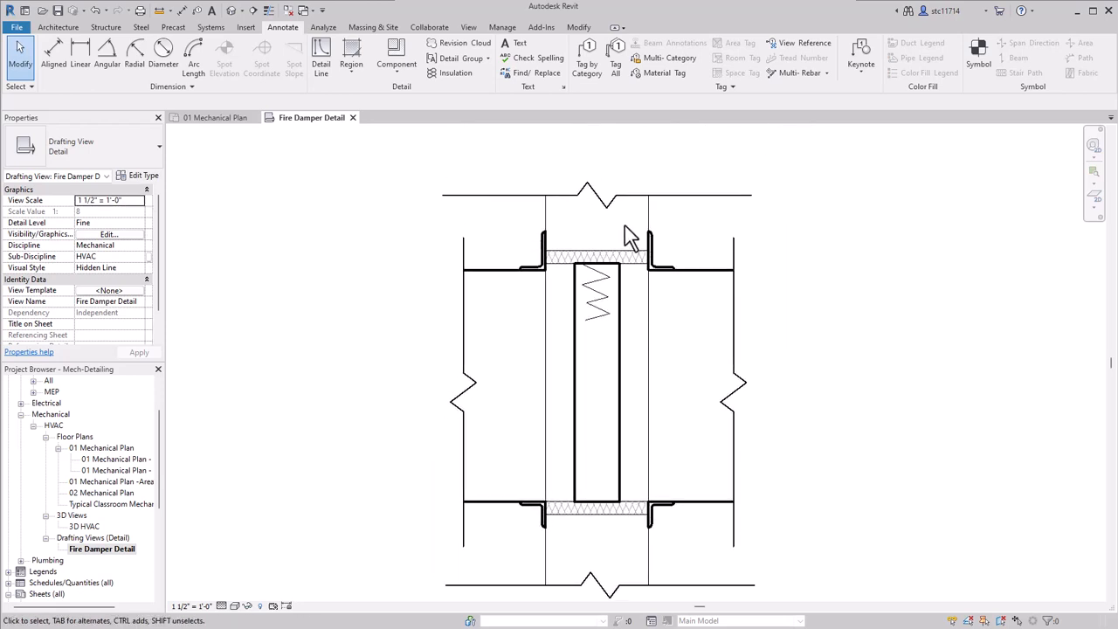
middle_click_drag(622, 225, 623, 252)
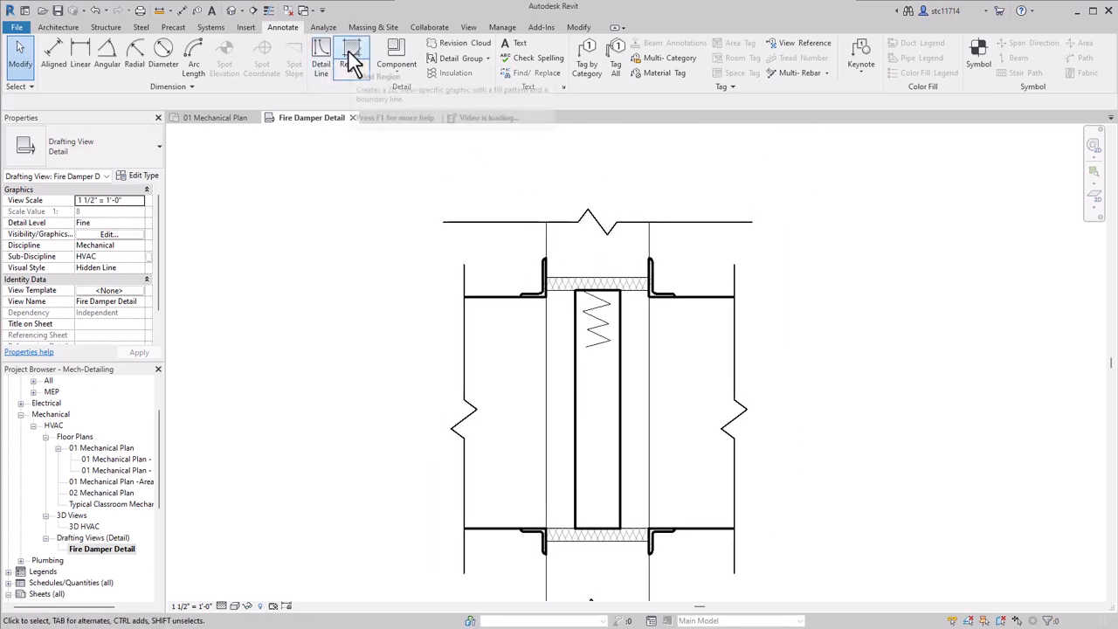
left_click(351, 61)
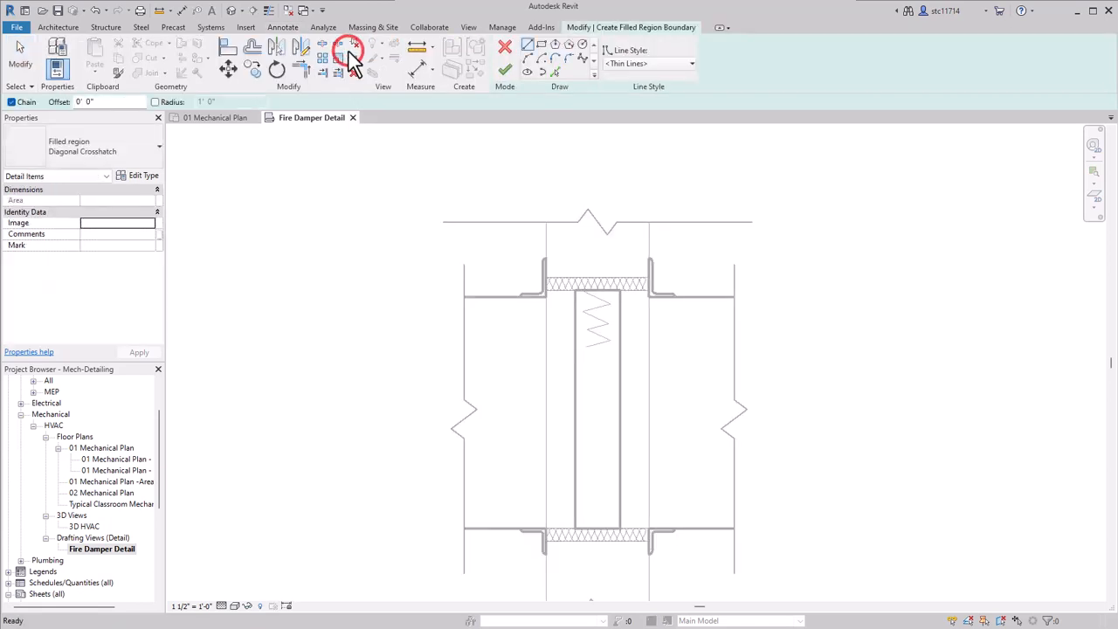
left_click(131, 154)
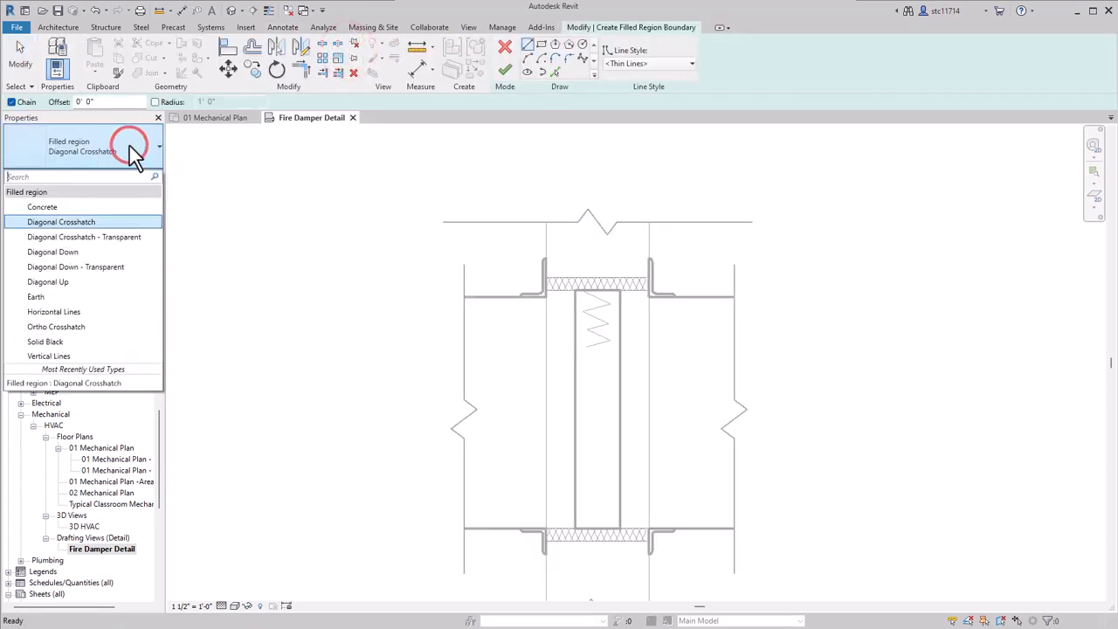
left_click(74, 252)
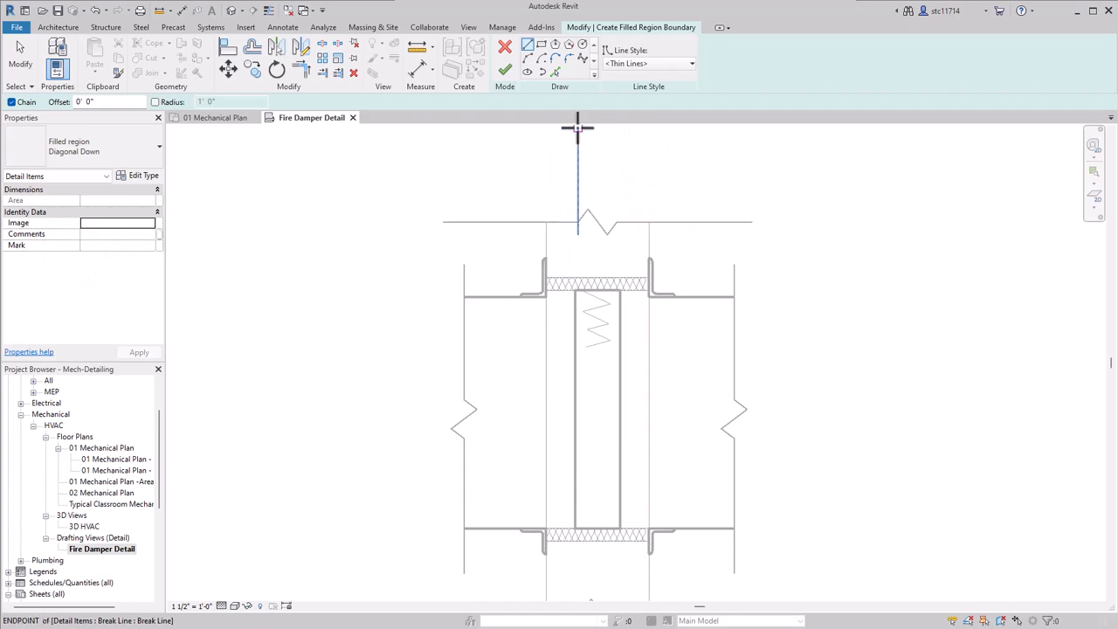
left_click(542, 46)
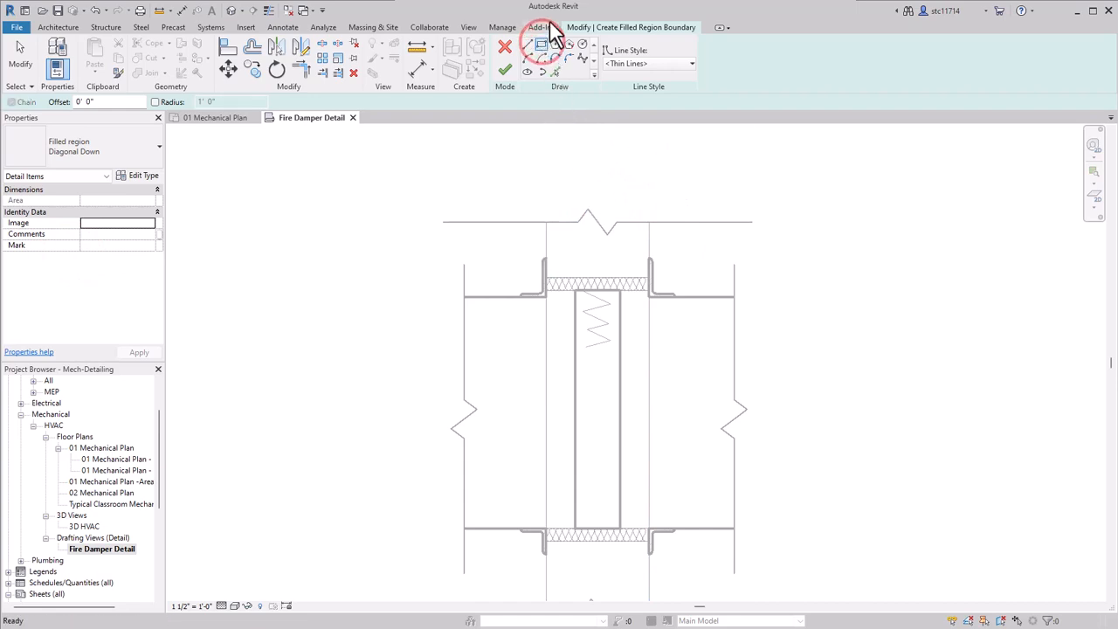
scroll(570, 254, "up", 3)
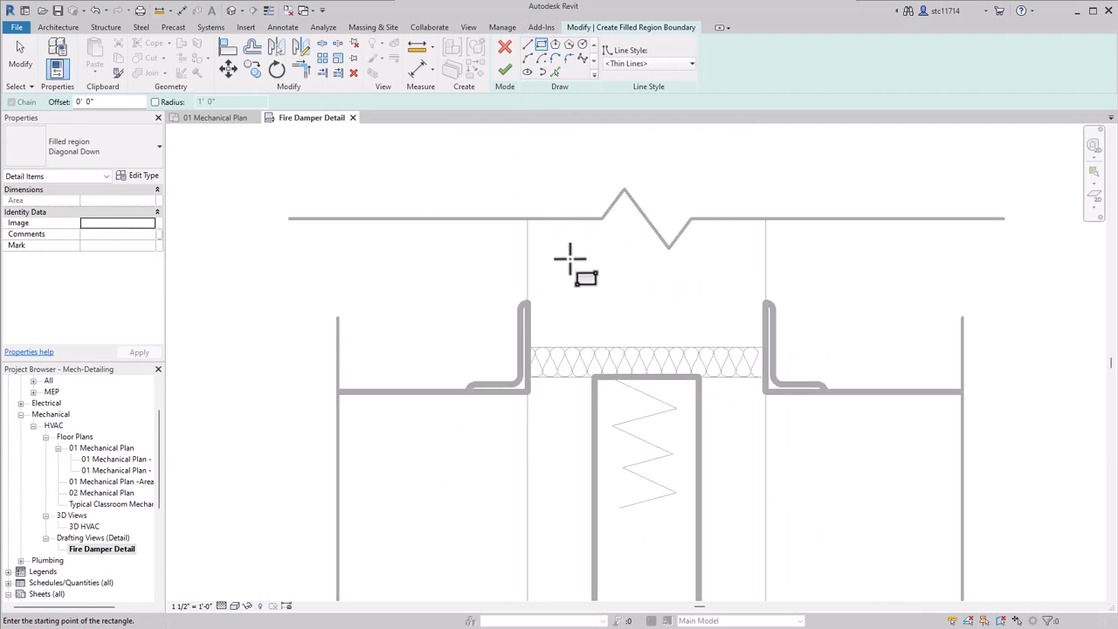
left_click(529, 347)
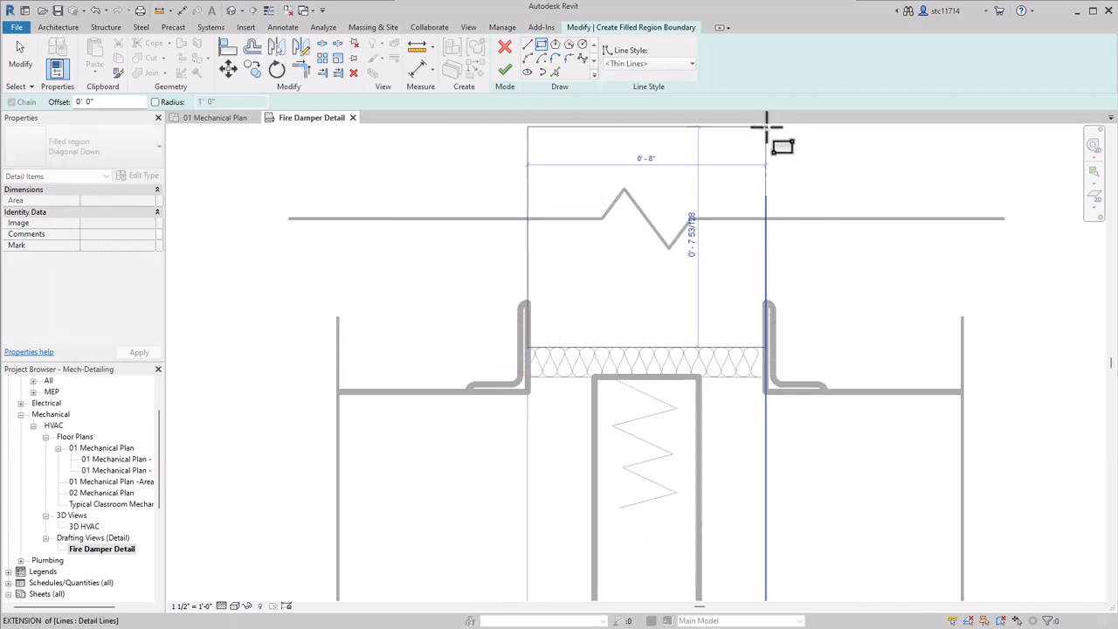
middle_click_drag(766, 129, 781, 230)
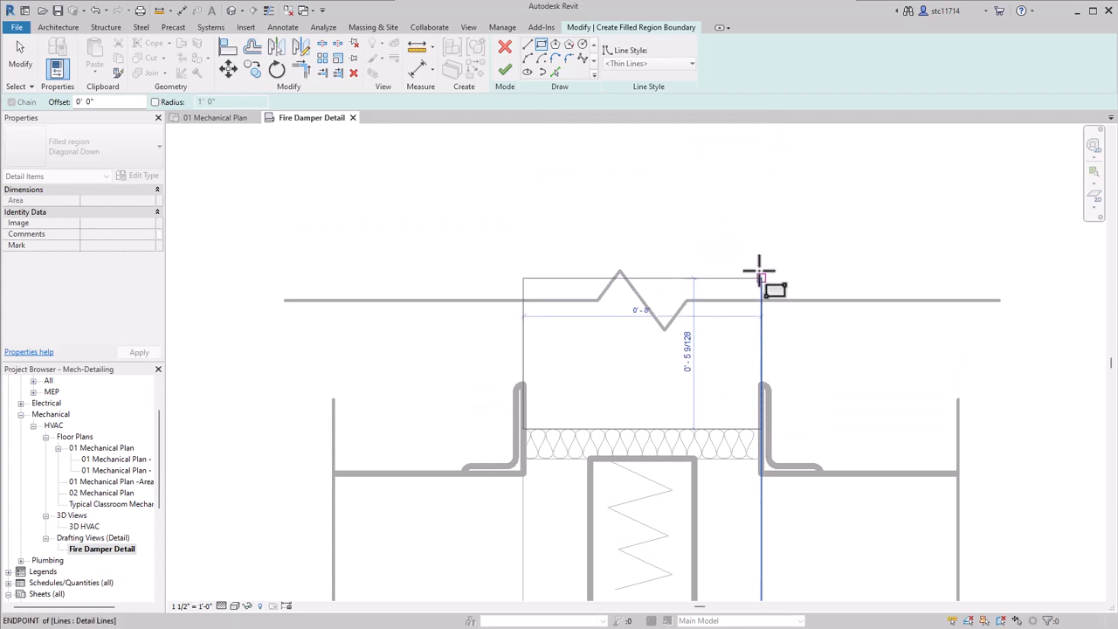
left_click(762, 209)
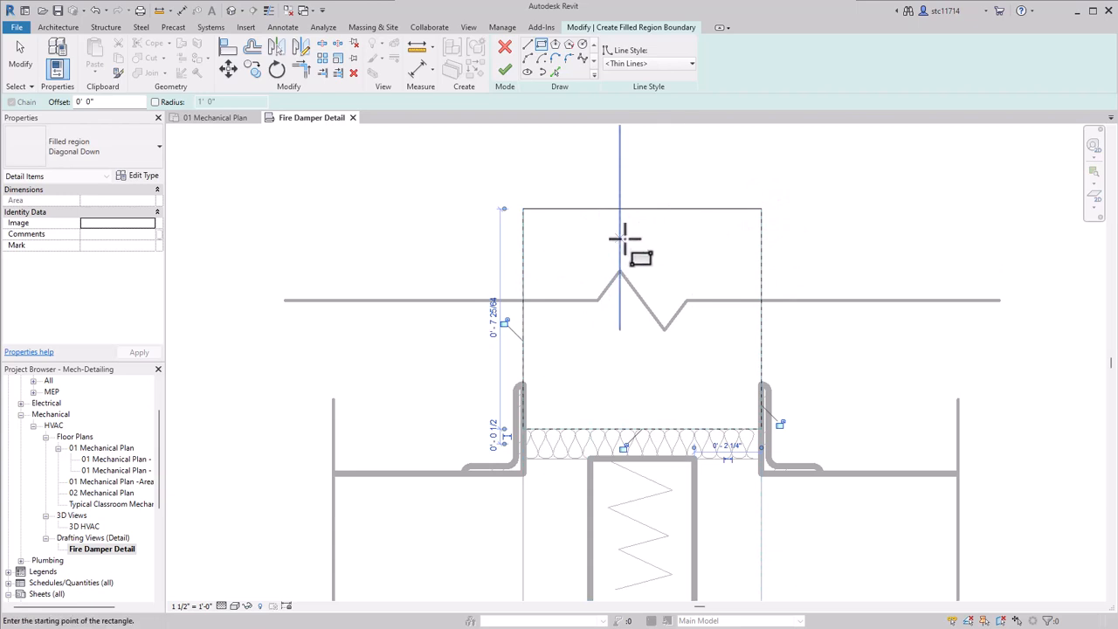
left_click(505, 70)
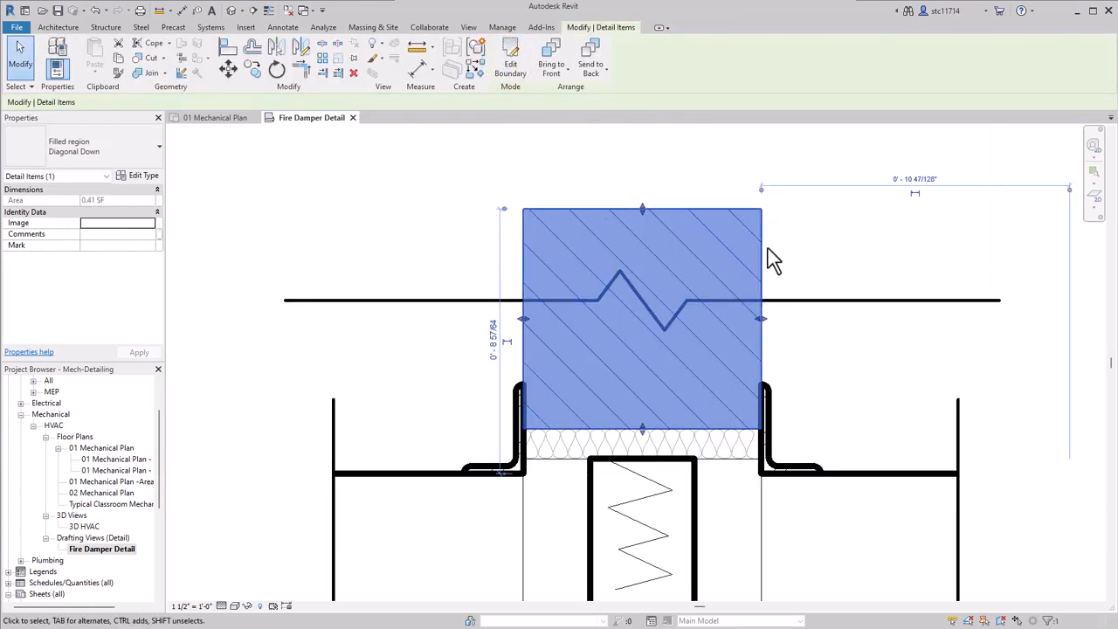
left_click(850, 340)
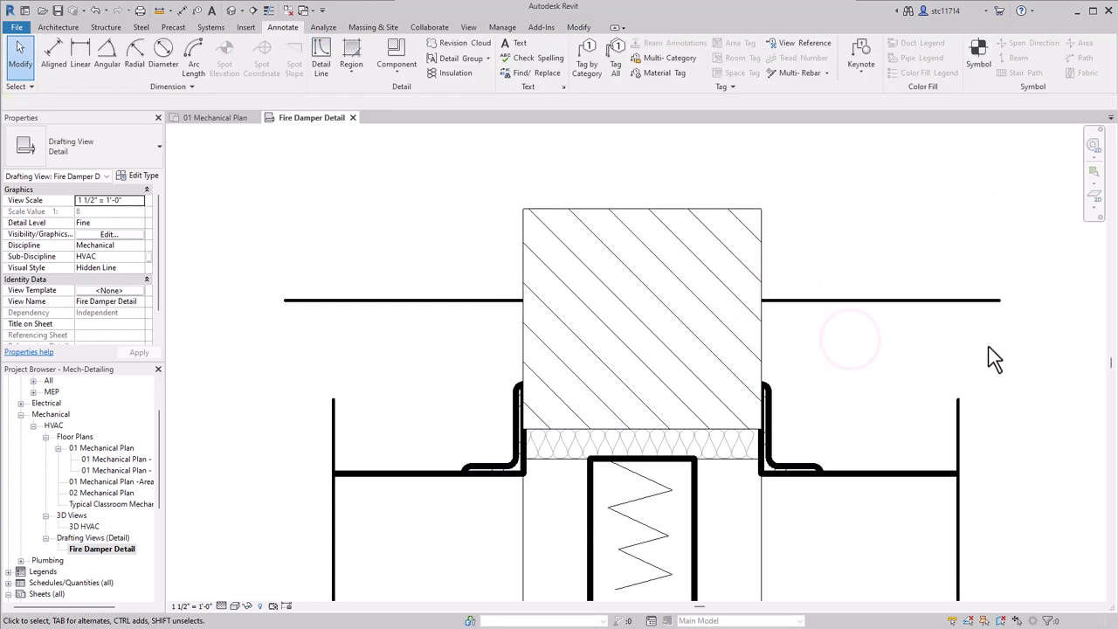
Bring the upper horizontal break line to the front so it masks the top of the hatched wall region
scroll(942, 351, "down", 2)
left_click(893, 310)
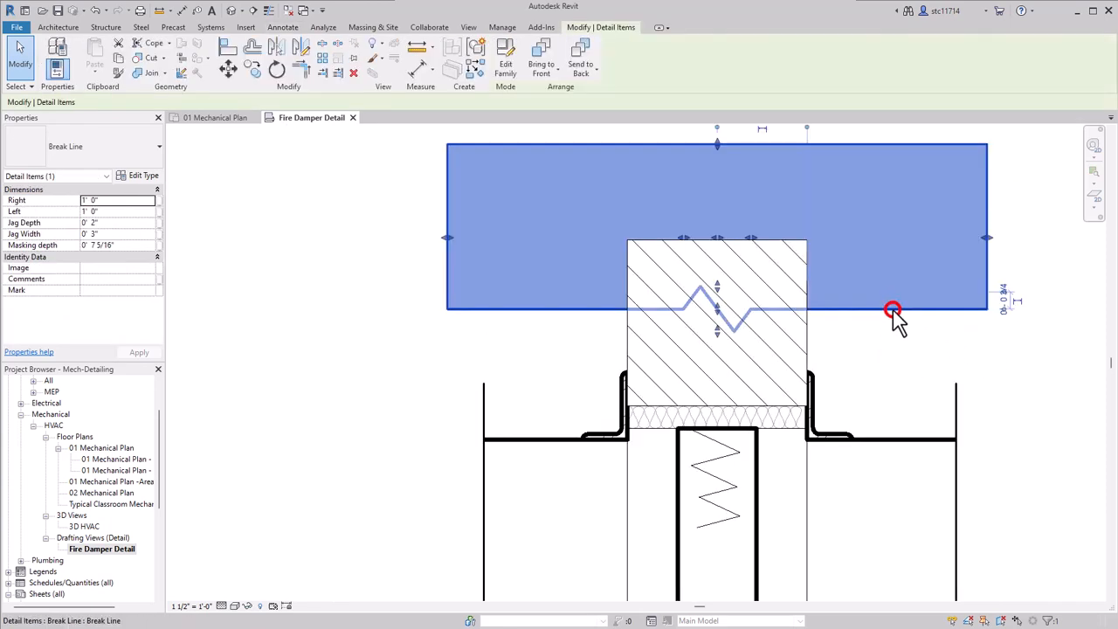
left_click(543, 59)
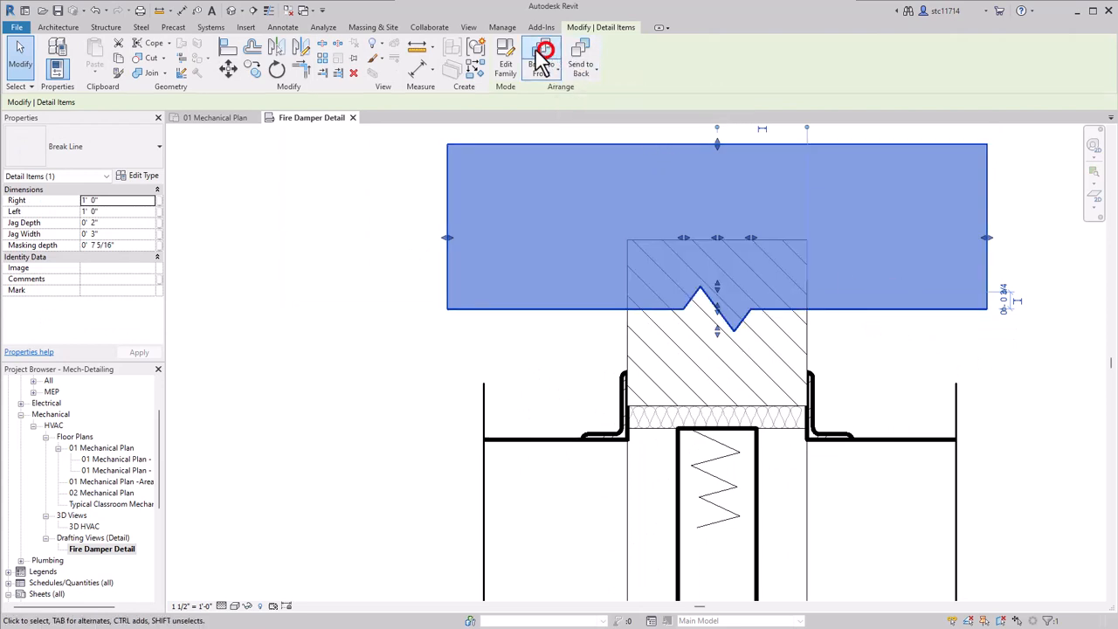
left_click(320, 319)
scroll(888, 349, "down", 1)
middle_click_drag(888, 349, 966, 332)
mouse_move(944, 425)
middle_mouse_down()
mouse_move(1018, 323)
mouse_move(996, 270)
mouse_move(996, 333)
middle_mouse_up()
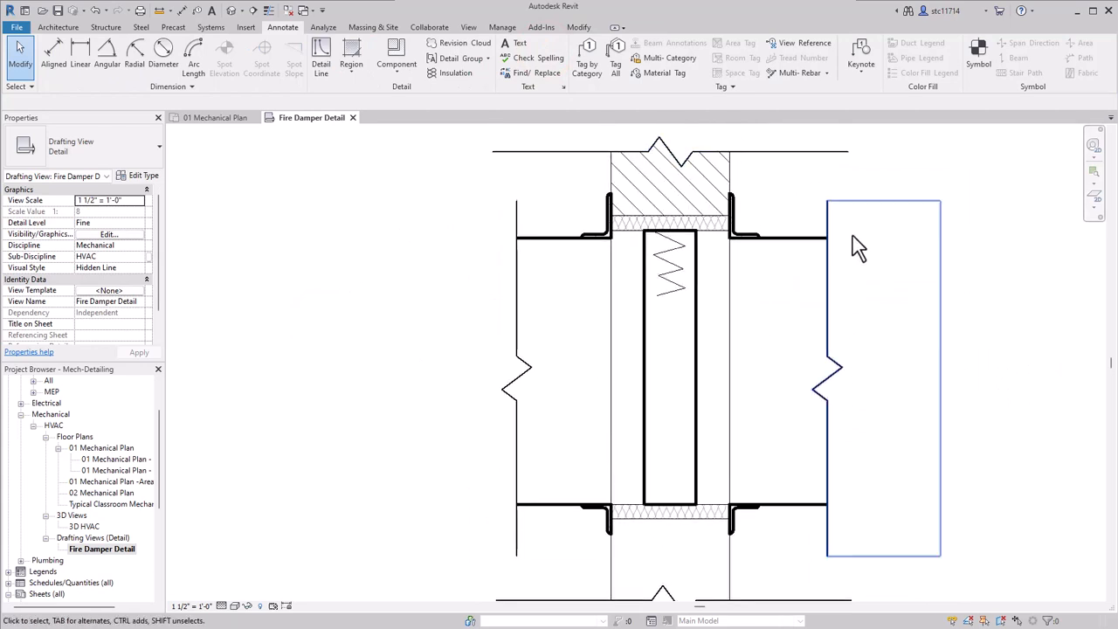
Create a rectangular Diagonal Down filled region between the wall lines, from the lower insulation down past the lower break line
middle_click_drag(1005, 426, 919, 362)
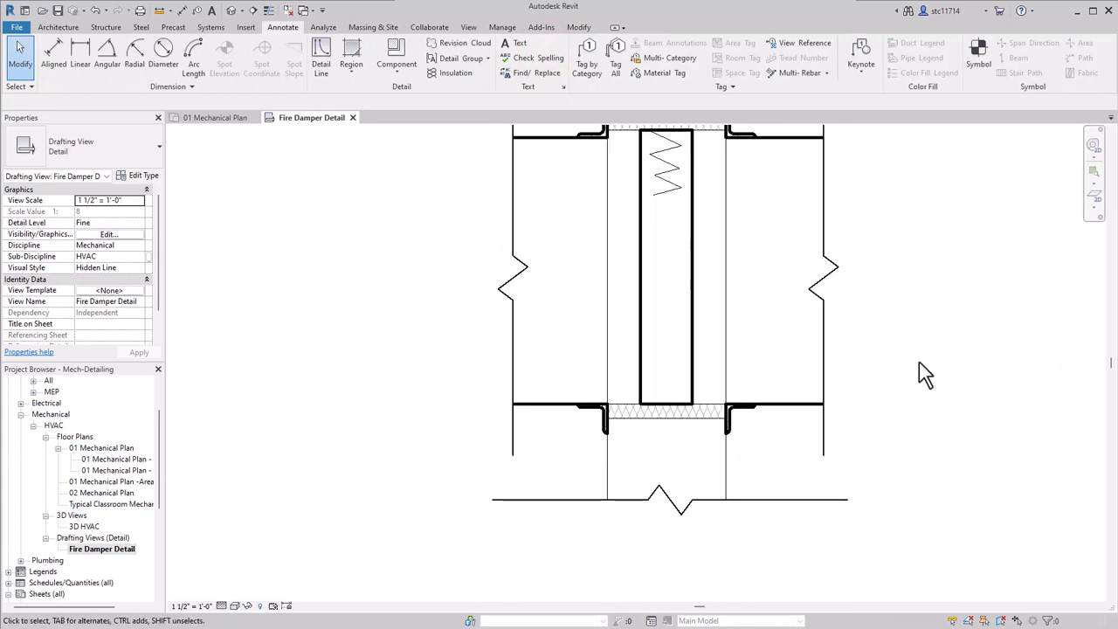
left_click(346, 51)
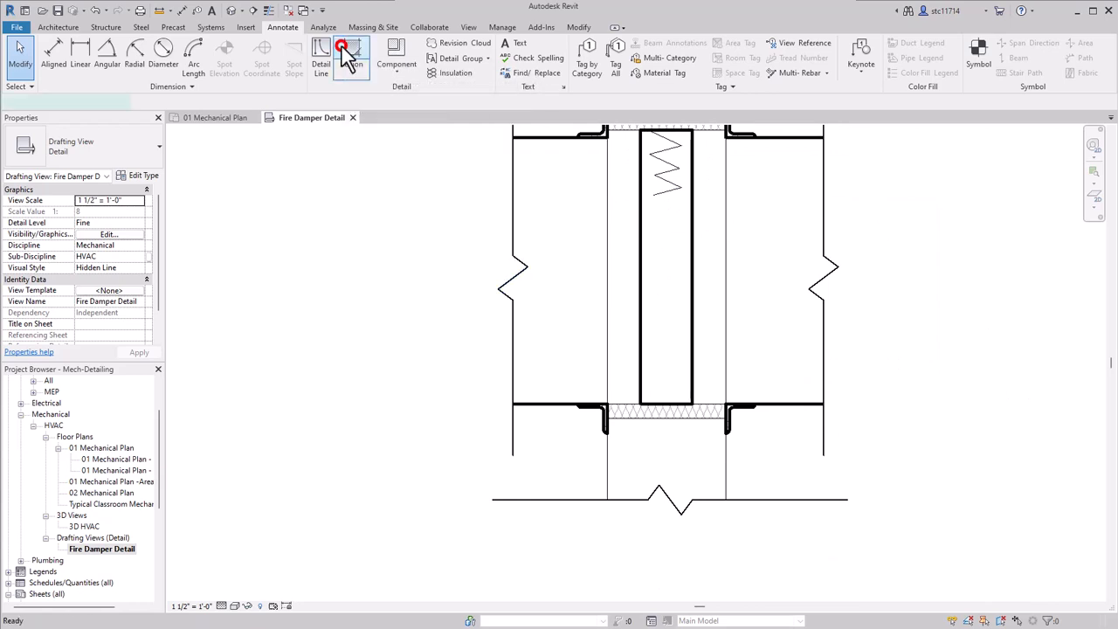
left_click(541, 44)
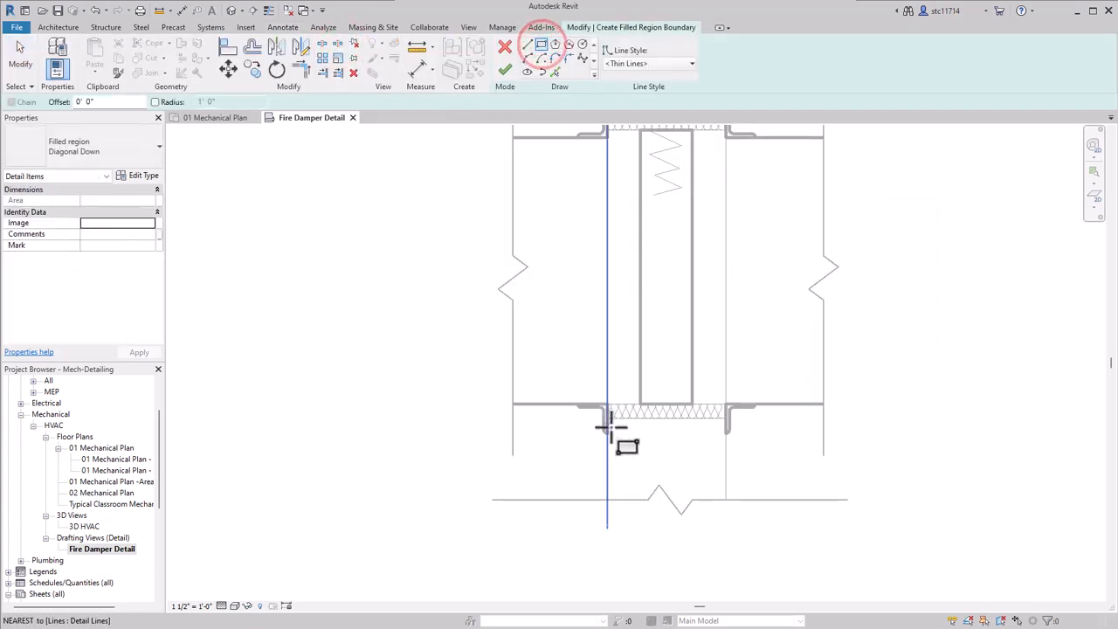
scroll(605, 408, "up", 2)
left_click(607, 412)
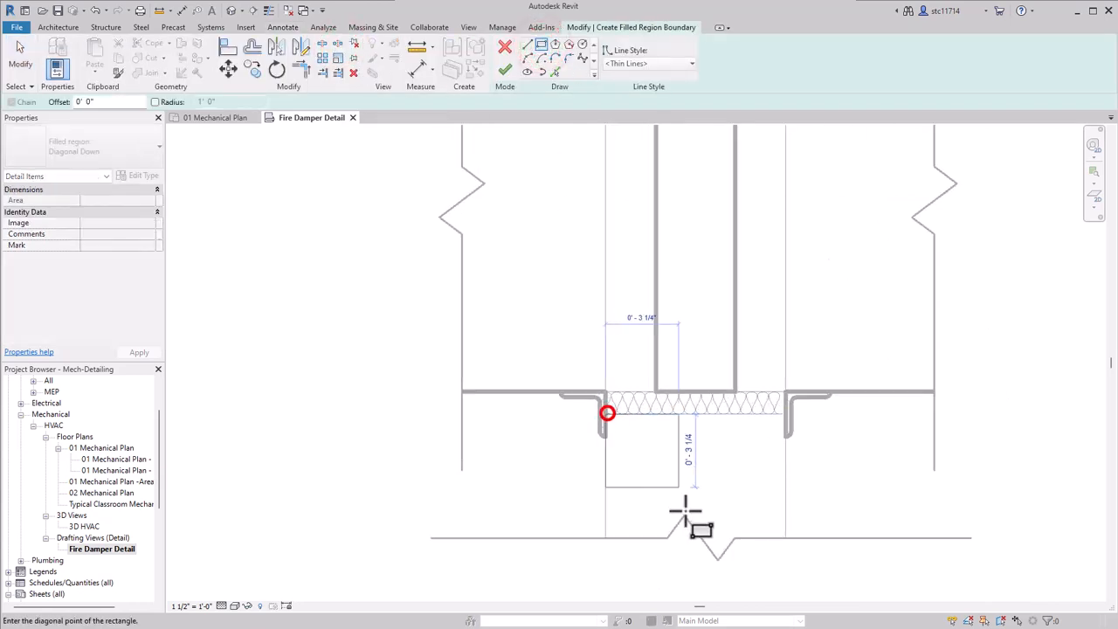
left_click(785, 587)
left_click(505, 77)
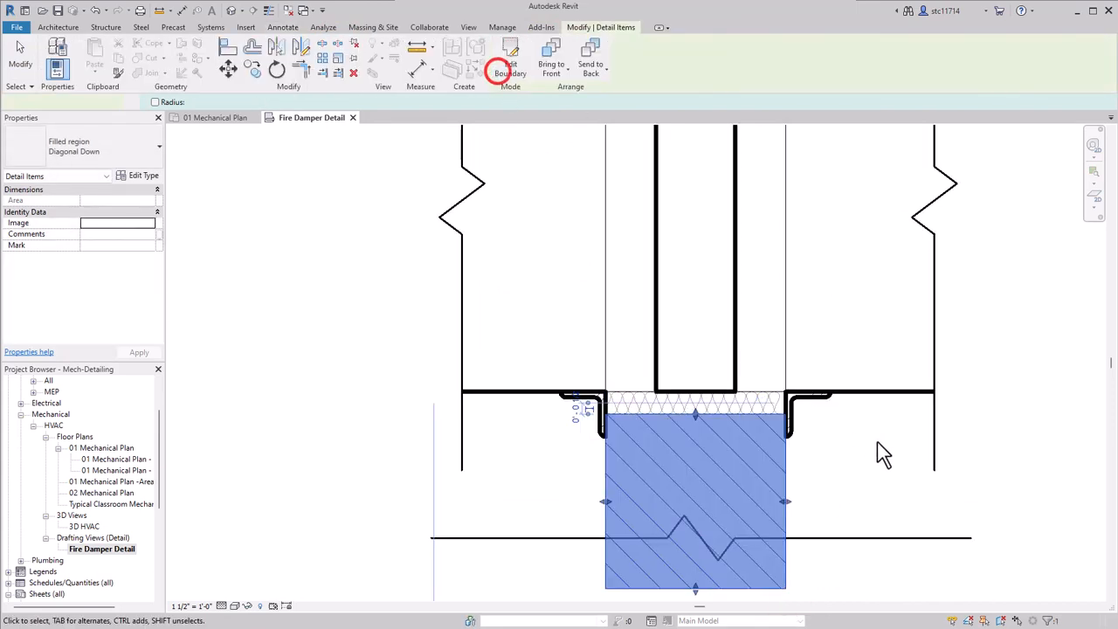
left_click(995, 516)
Bring the lower horizontal break line to the front so it masks the bottom of the hatched wall region
middle_click_drag(994, 516, 956, 443)
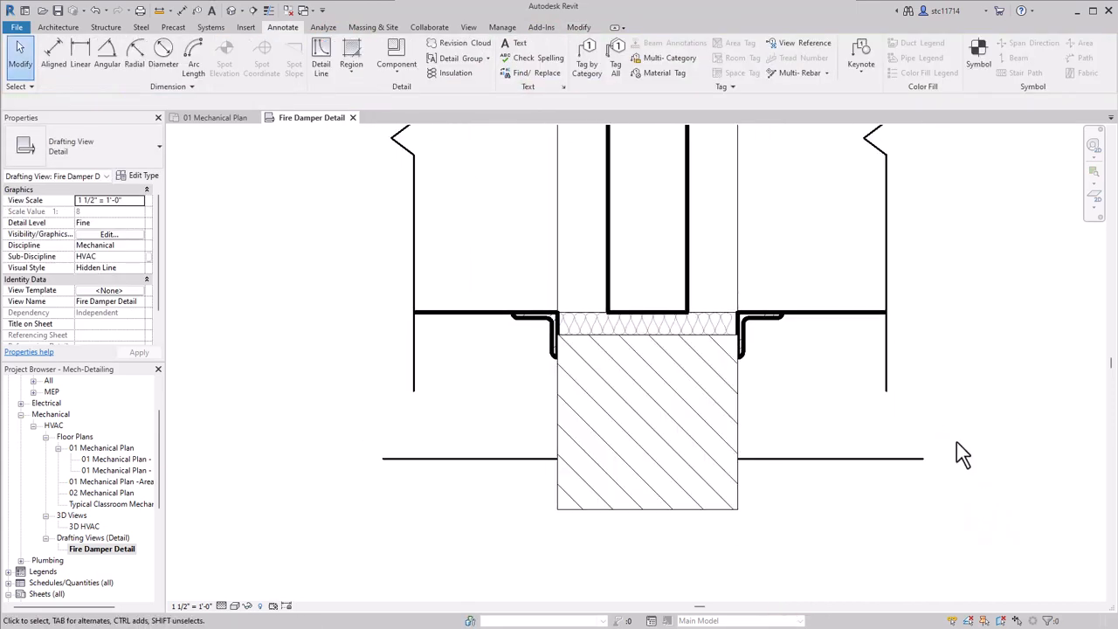
left_click(784, 459)
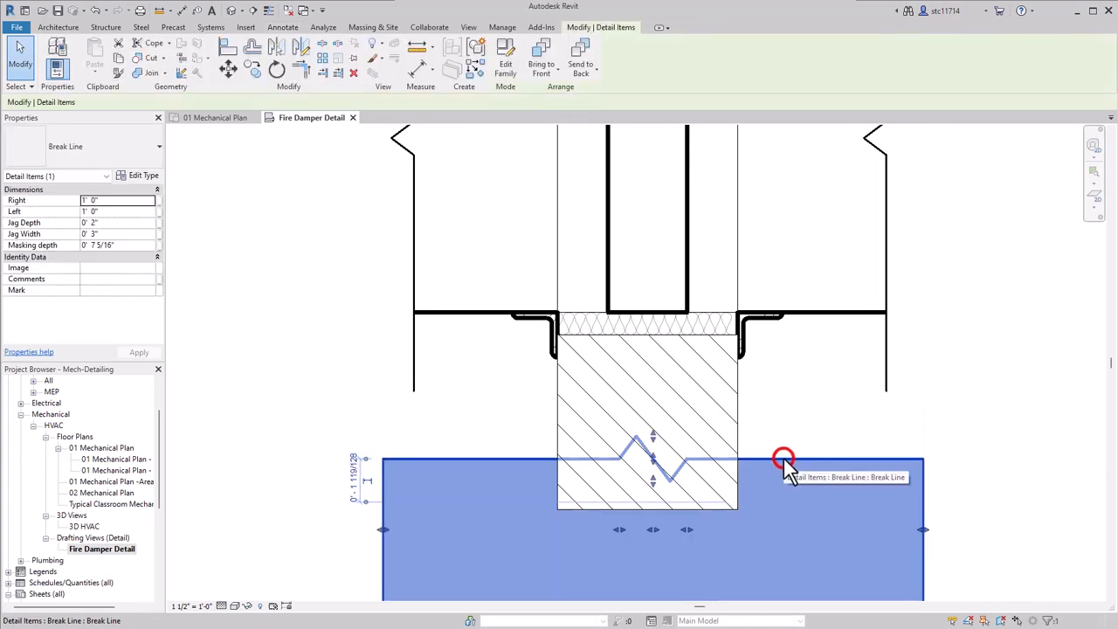
left_click(542, 51)
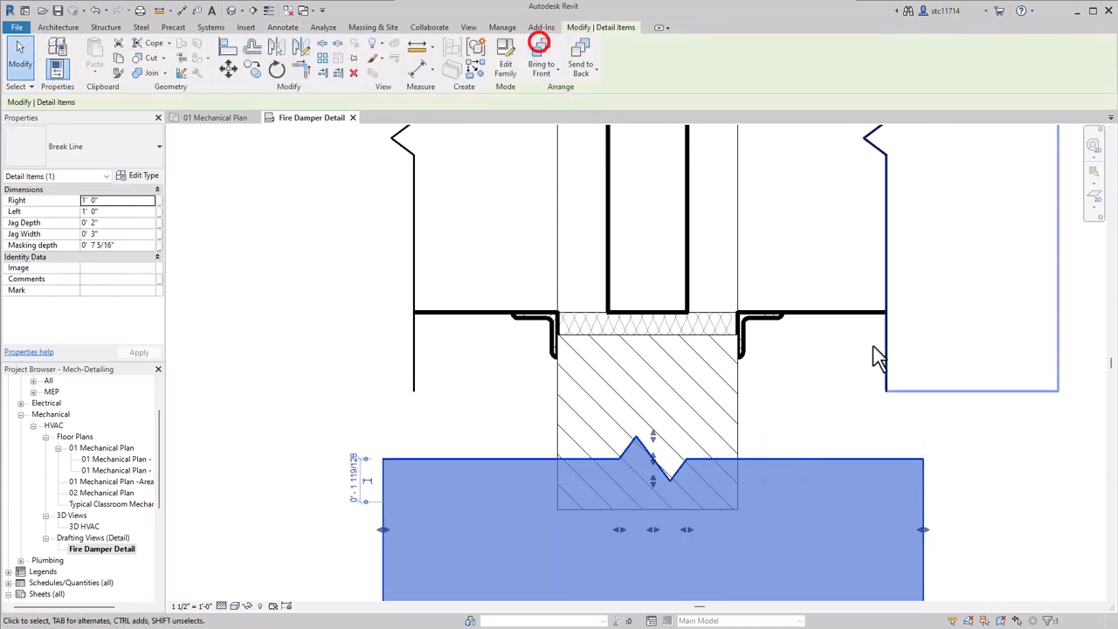
left_click(981, 447)
scroll(949, 429, "down", 4)
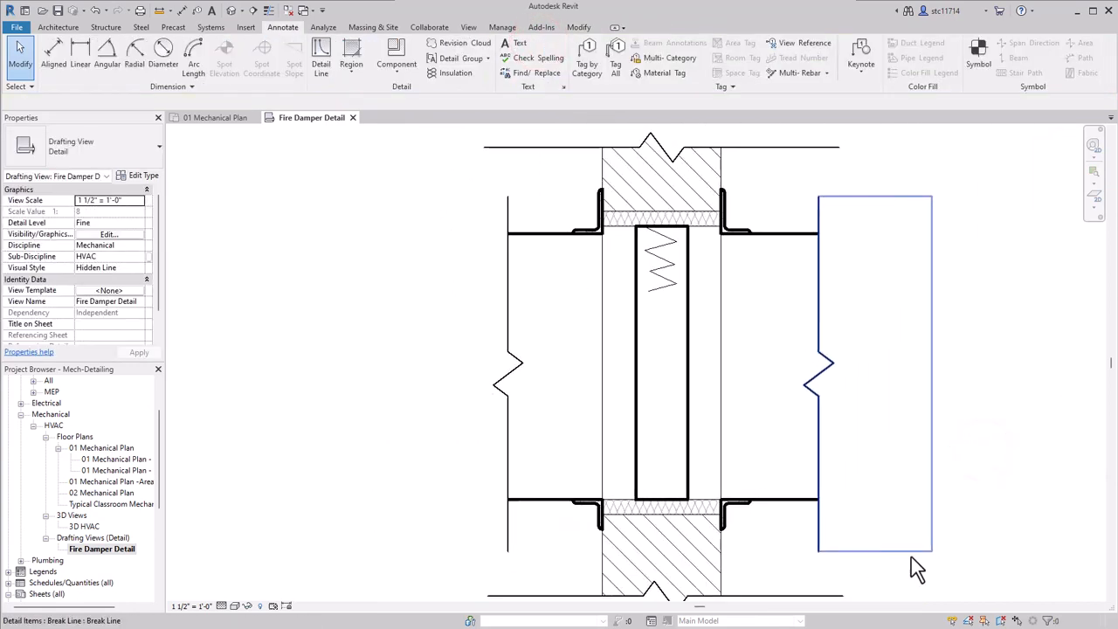
Start a 3/32" Arial text note beside the detail's upper right, with a two-segment leader pointing at the upper hatched wall
middle_click_drag(968, 525, 664, 482)
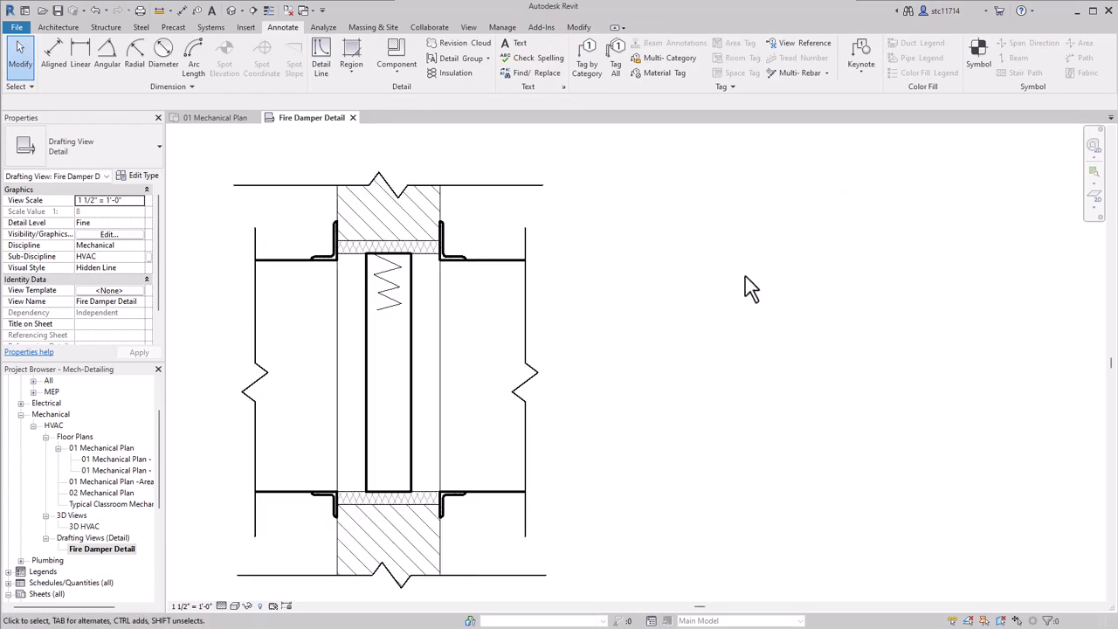
left_click(520, 51)
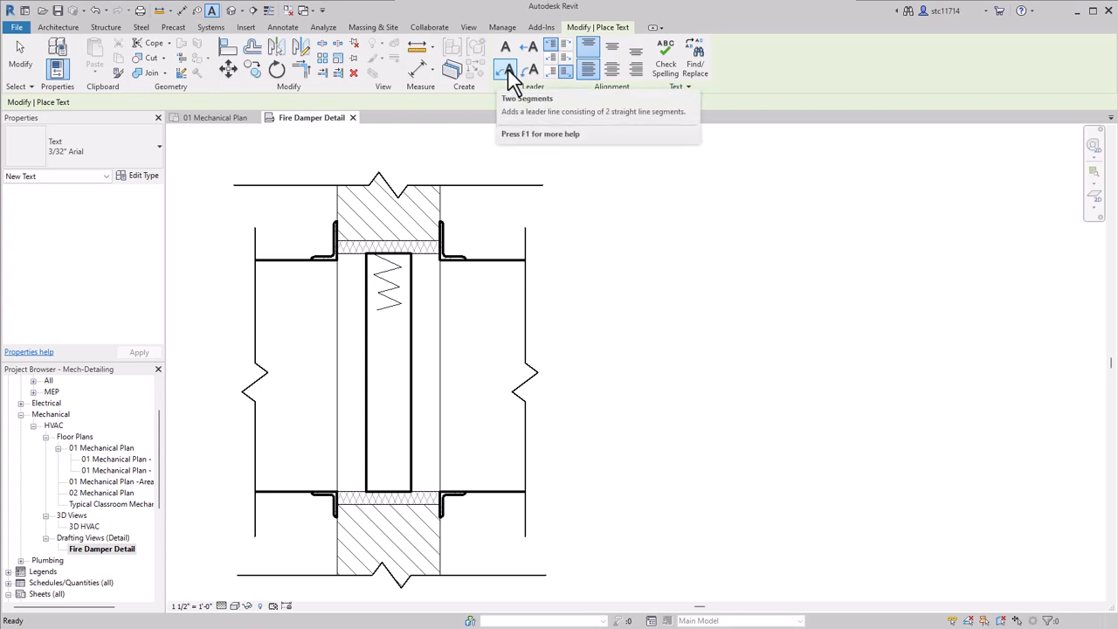
left_click(505, 70)
left_click(112, 161)
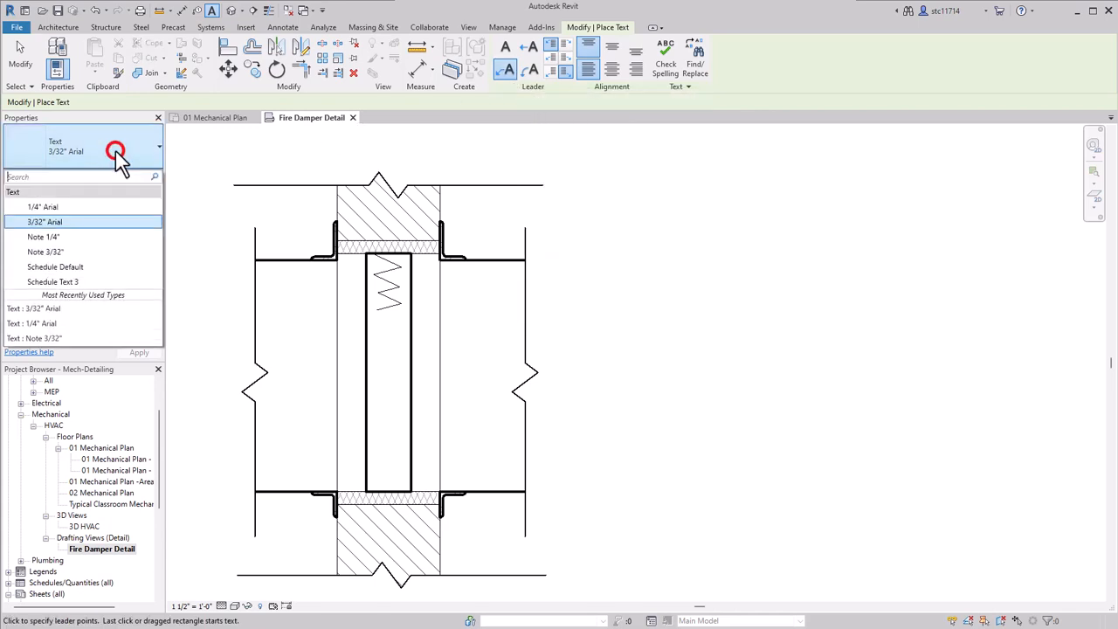
left_click(44, 224)
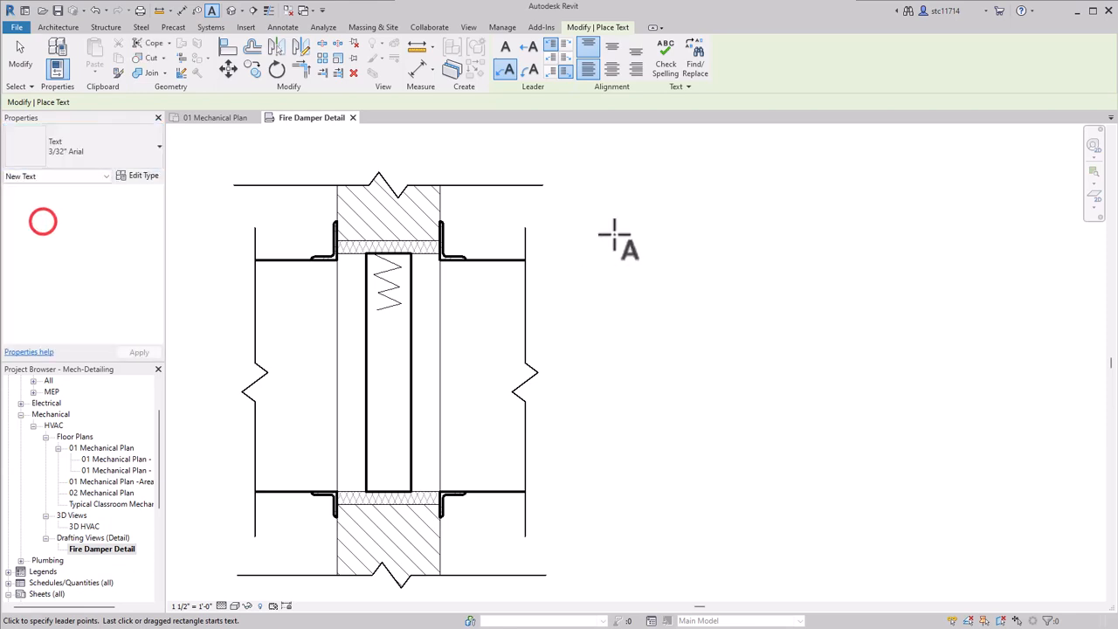
left_click(414, 208)
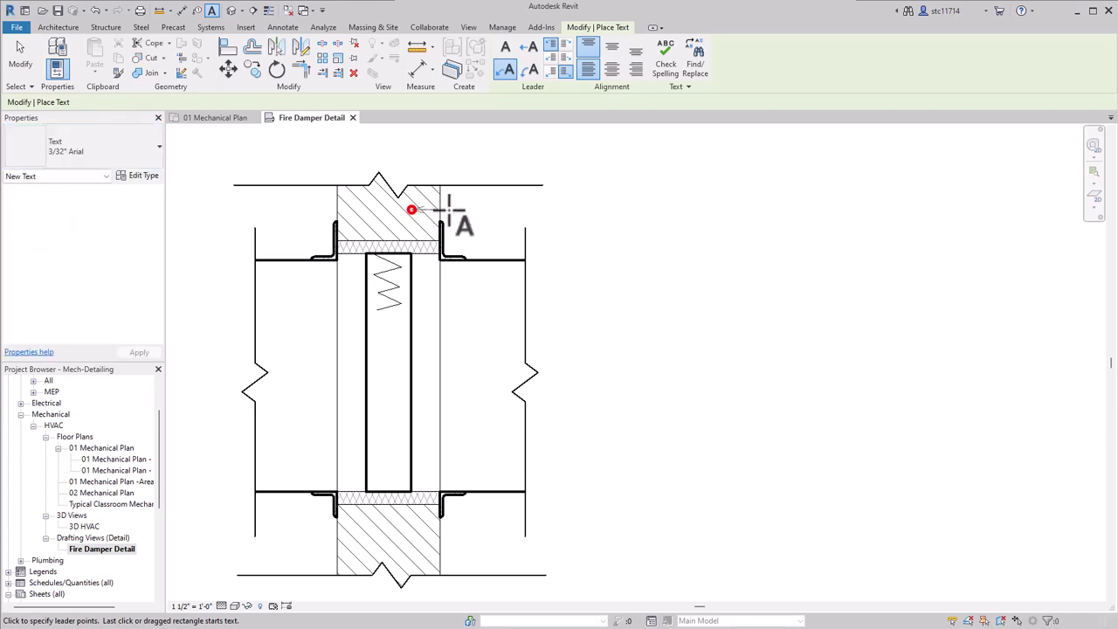
left_click(609, 182)
left_click(631, 182)
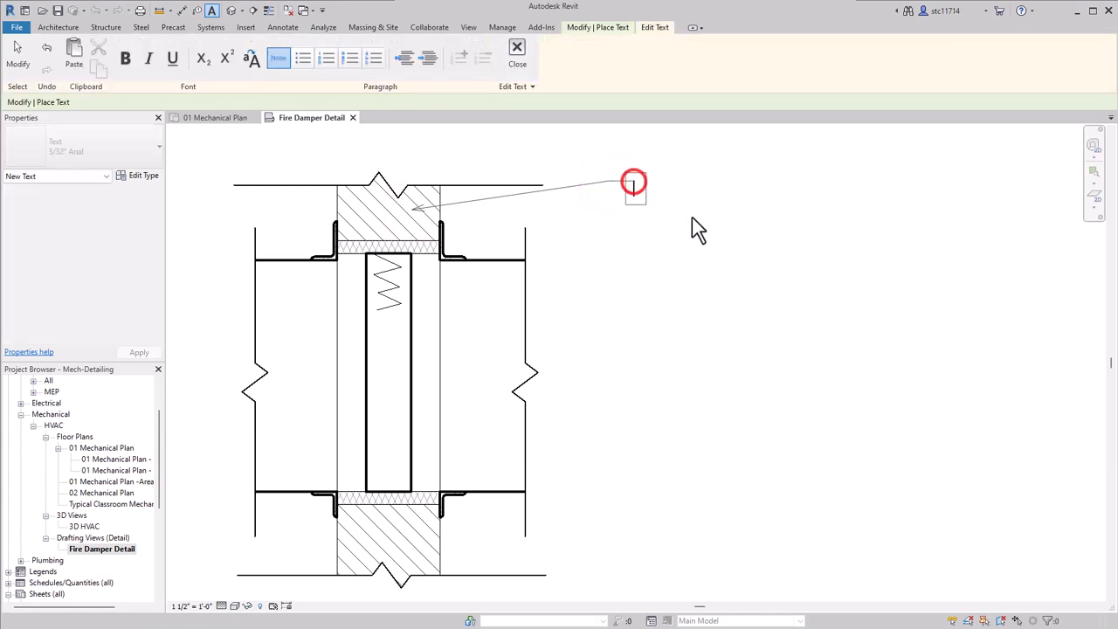
Enter the note text "WALL CONSTRUCTION, SEE ARCHITECTURAL DWGS" on three lines and finish editing the note
type("WA")
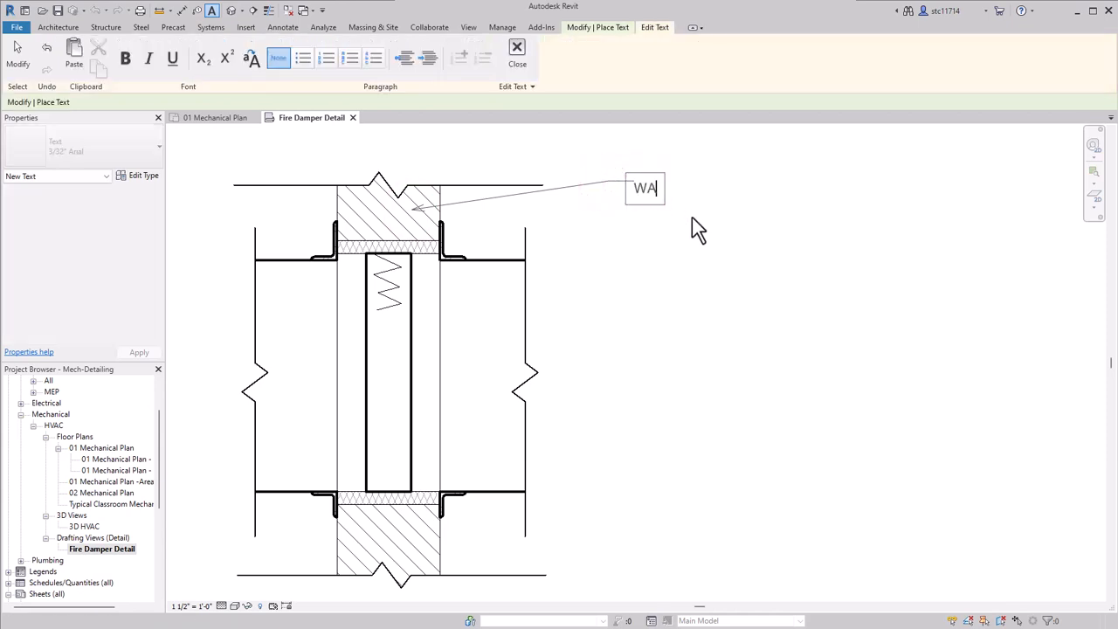
type("LL CONSTR")
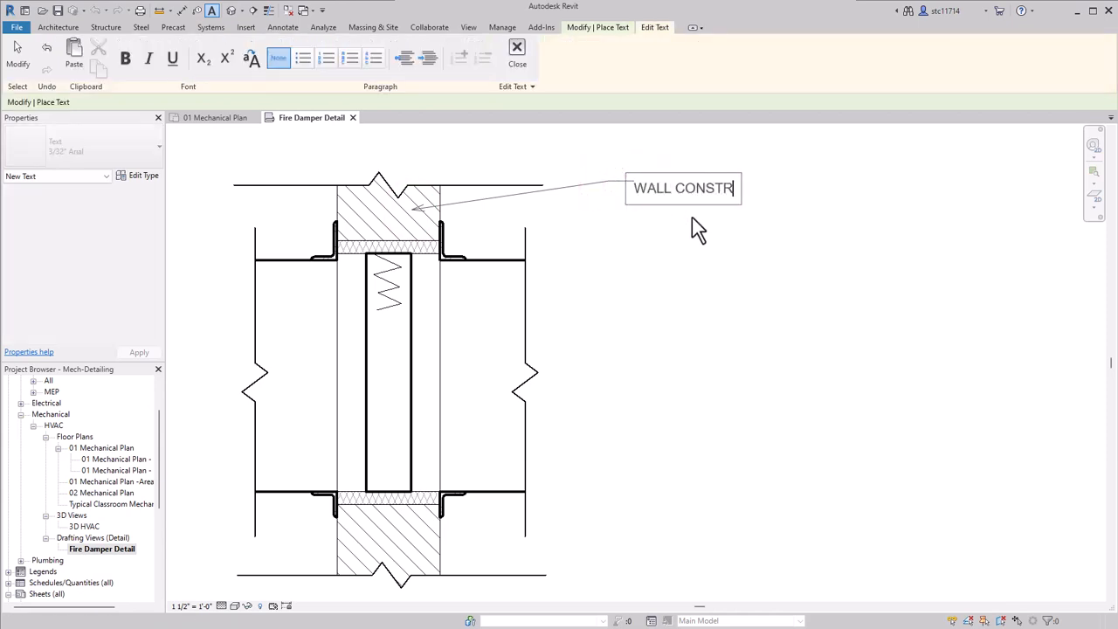
type("UCTION,")
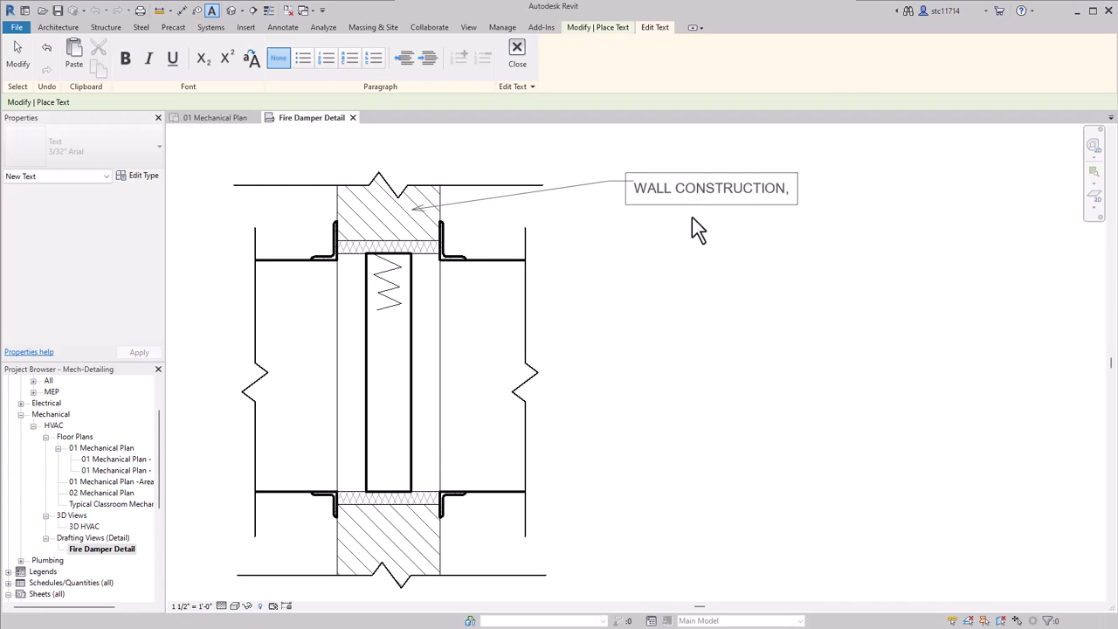
key("Return")
type("SEE AR")
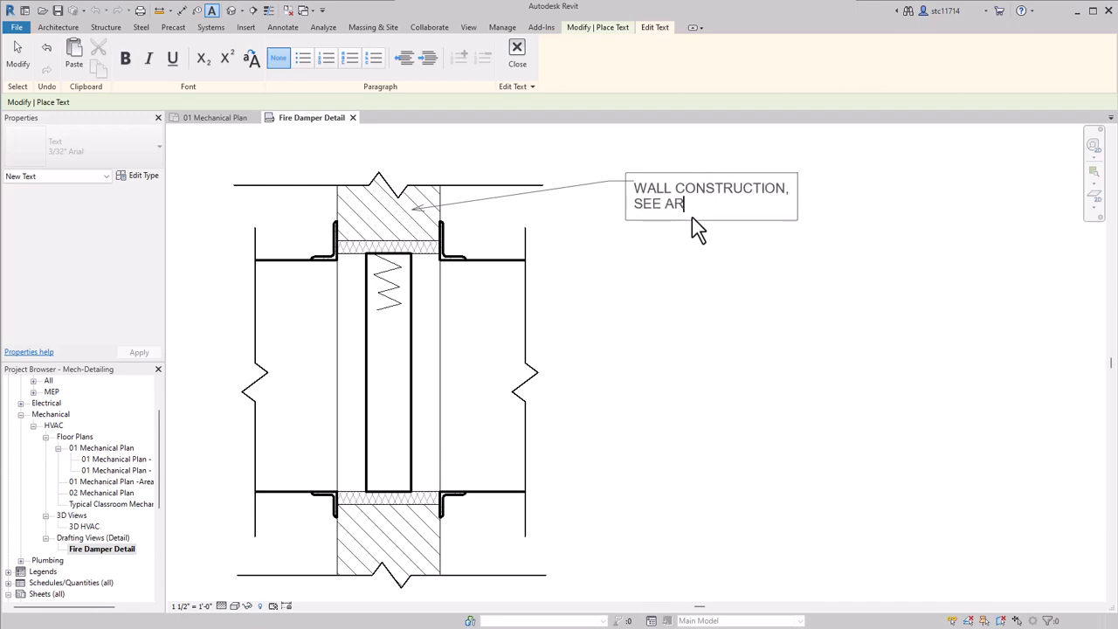
type("CHITECTURAL")
key("Return")
type("DWG")
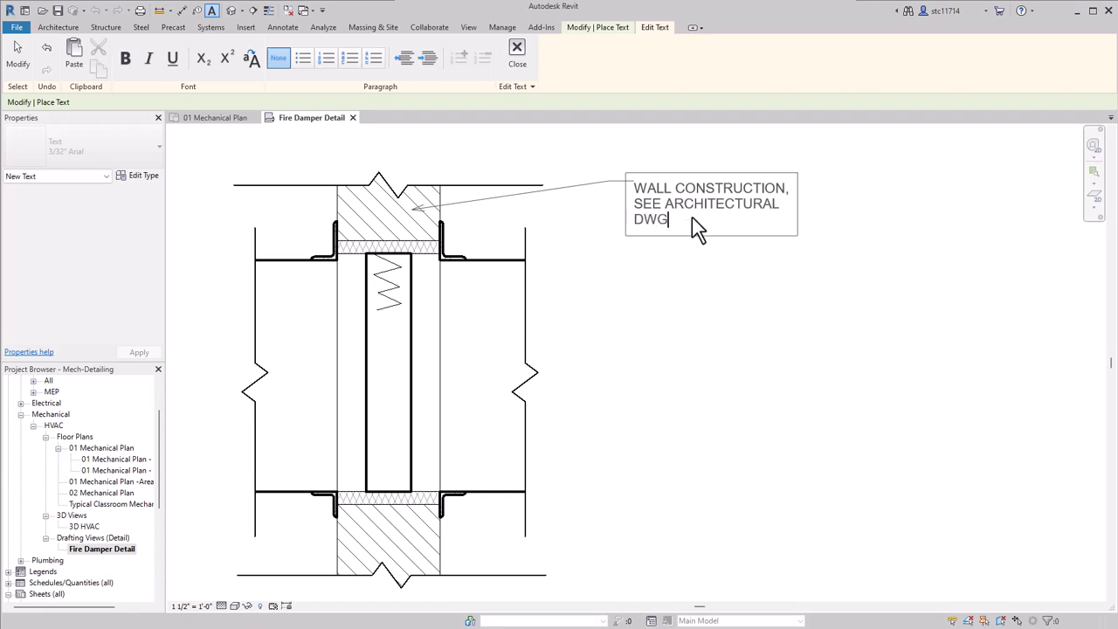
type("S")
left_click(811, 298)
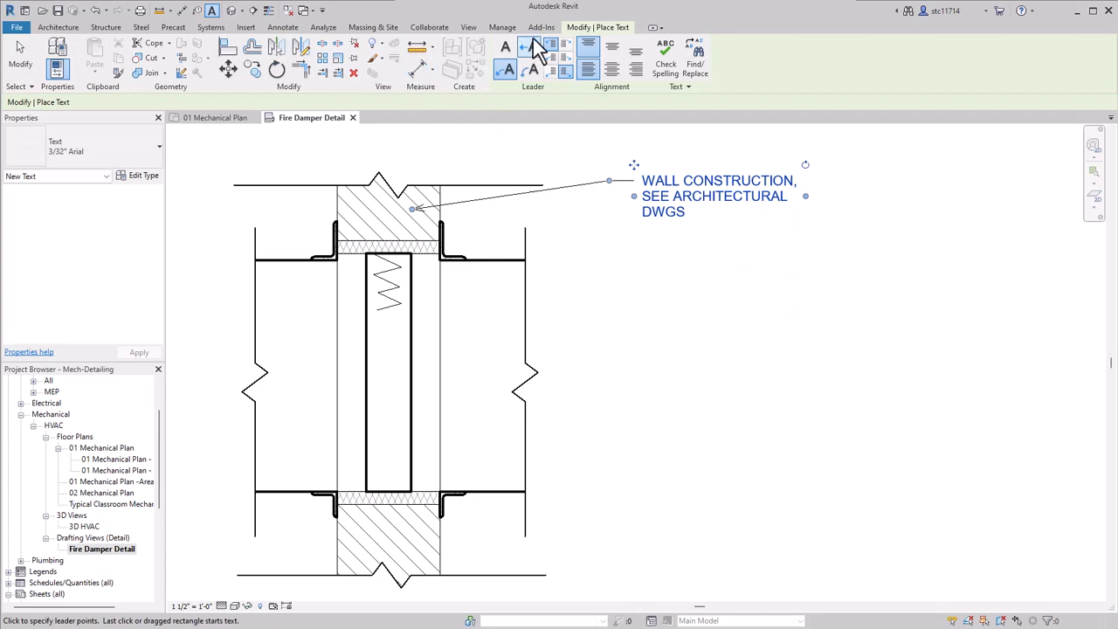
Add a two-line note "EXPANSION GAP TO BE FILLED WITH MINERAL WOOL" with a leader to the upper insulation, aligned below the first note
left_click(418, 247)
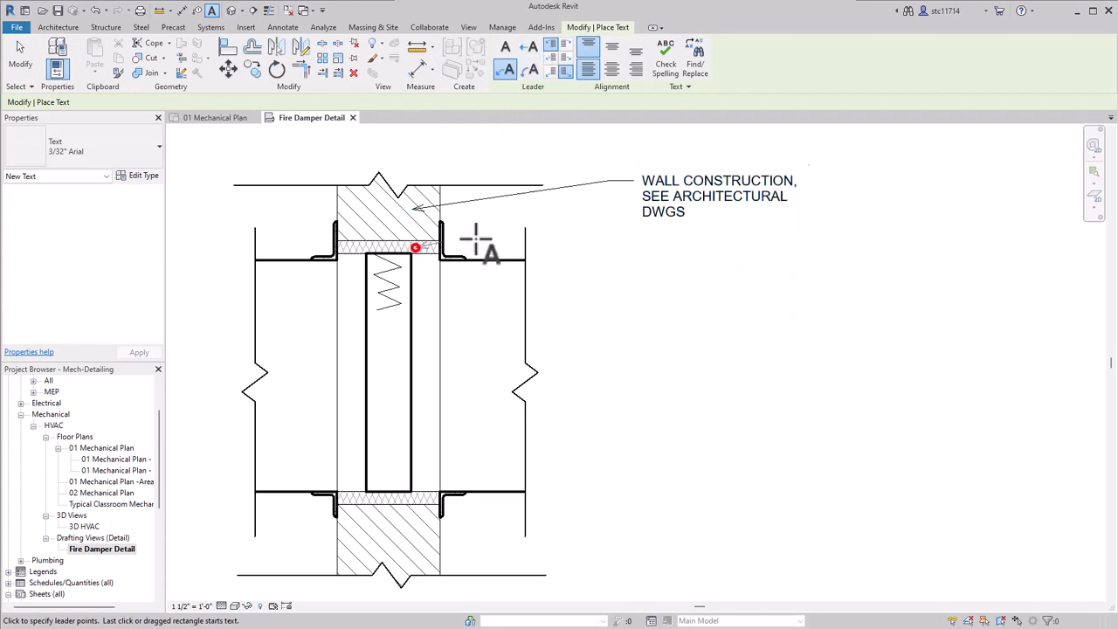
left_click(609, 230)
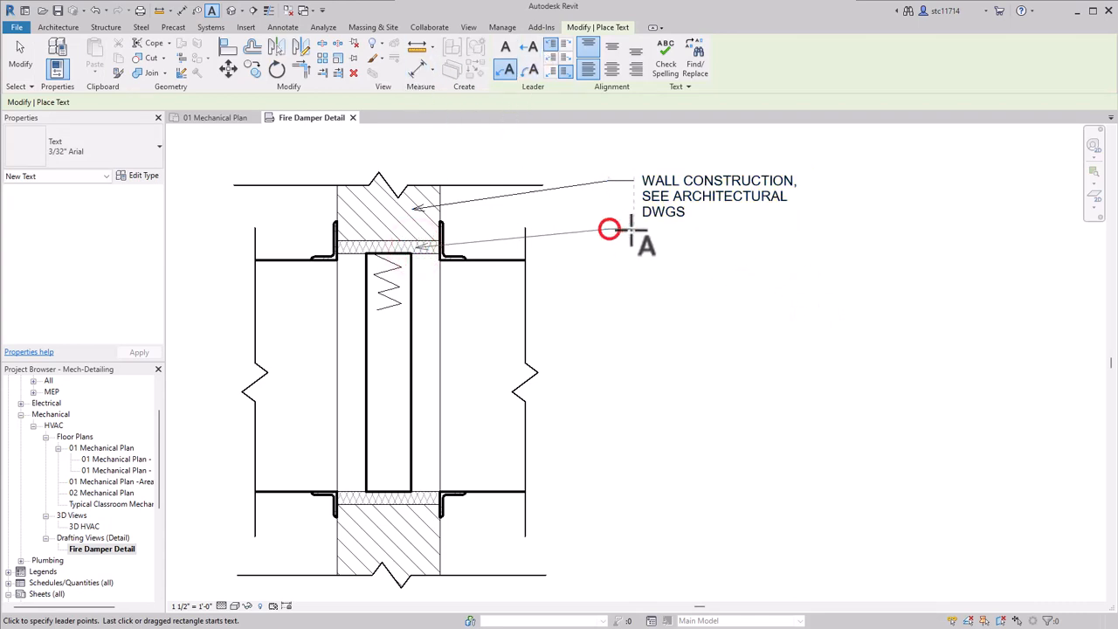
left_click(633, 231)
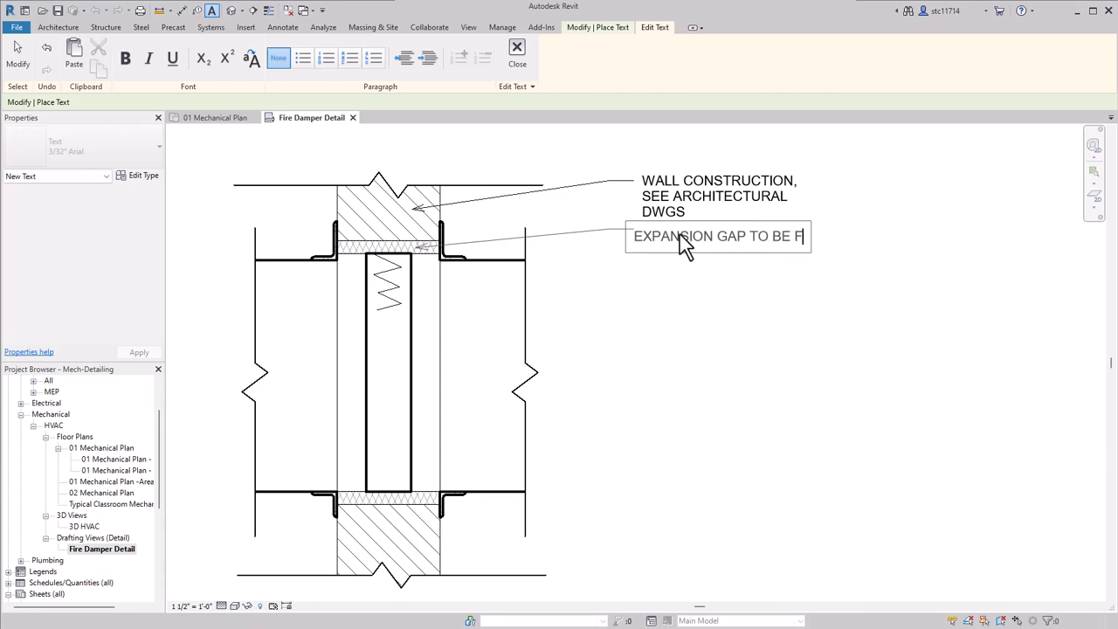
type("EXPANSION GAP TO BE F")
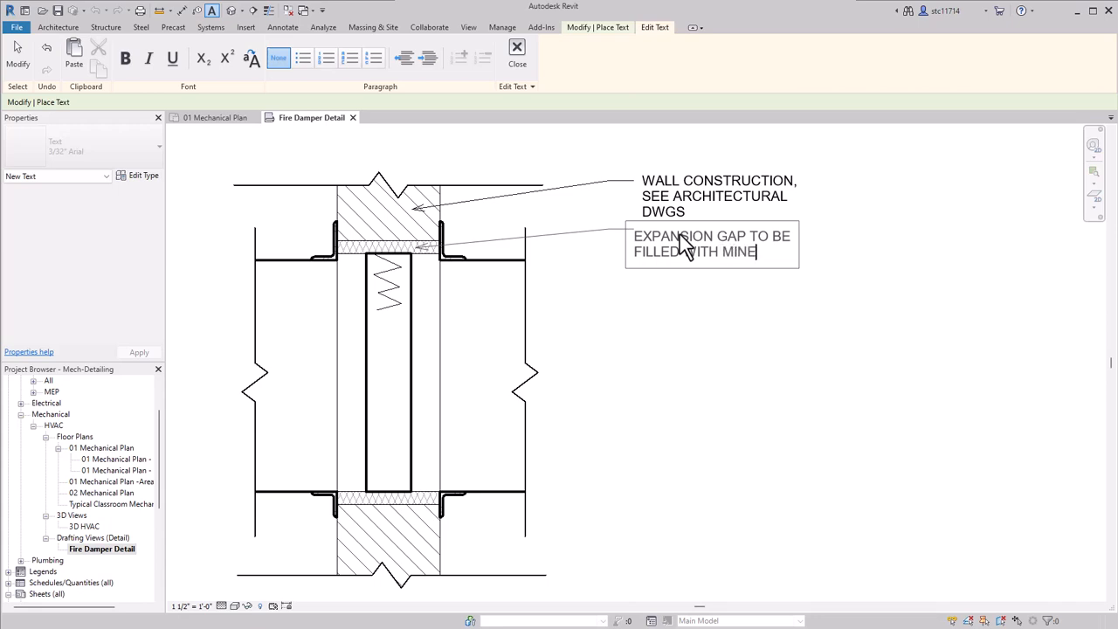
left_click(874, 260)
key("Escape")
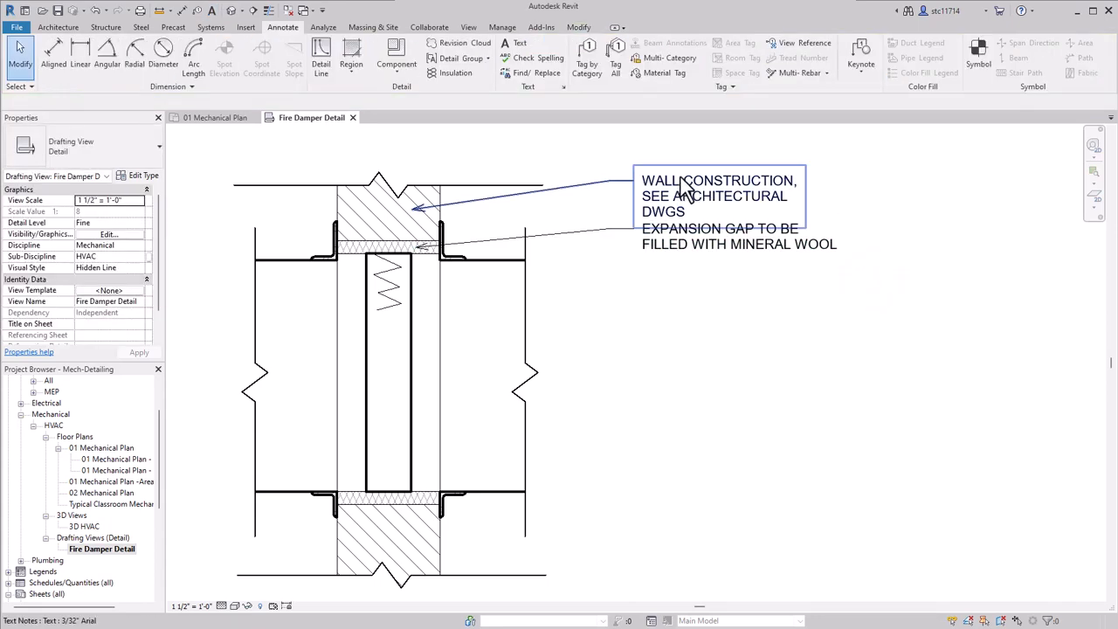
Move the upper horizontal break line slightly upward to expose more of the hatched wall above the damper
left_click(680, 177)
middle_click_drag(586, 217, 632, 287)
key("Escape")
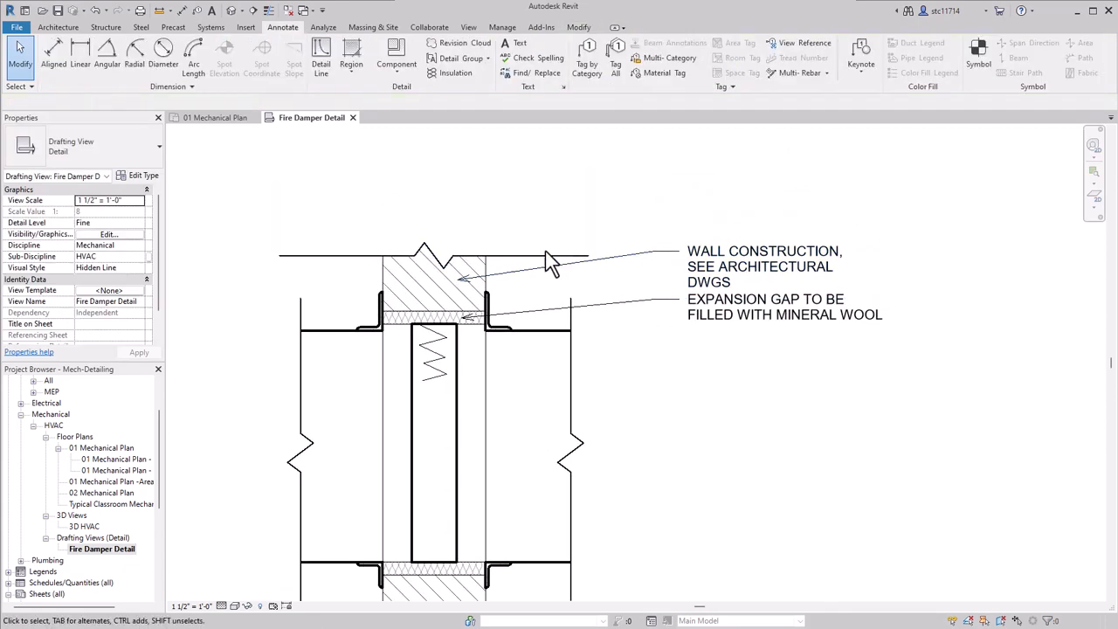
left_click(518, 254)
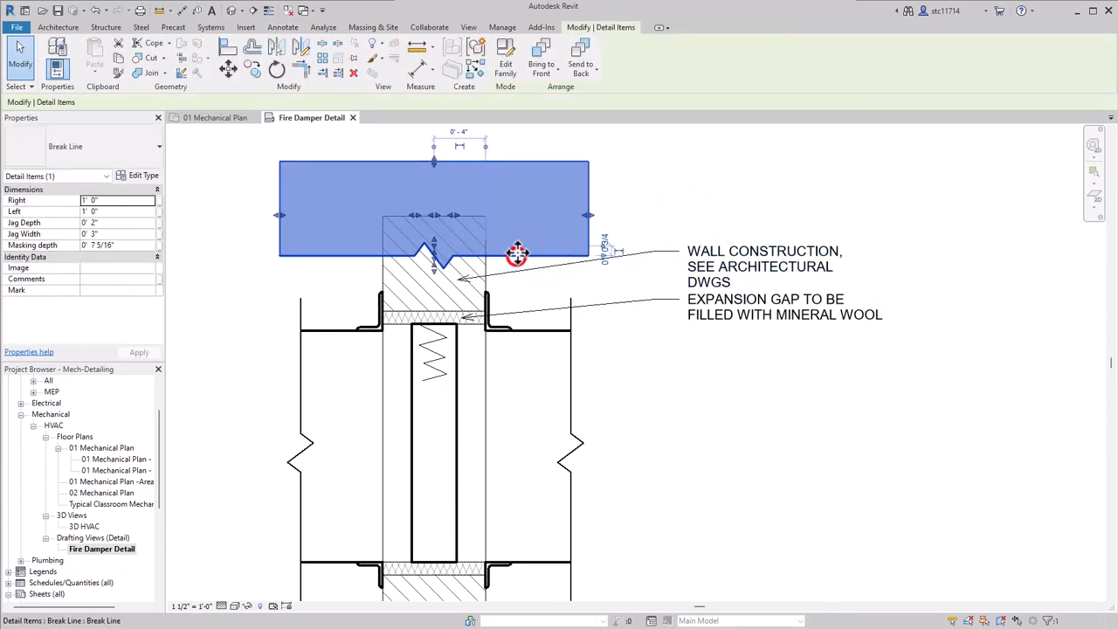
left_click_drag(517, 254, 518, 230)
left_click(628, 176)
Move the wall construction note up to clear the expansion gap note, and nudge the expansion gap note slightly upward
left_click(656, 252)
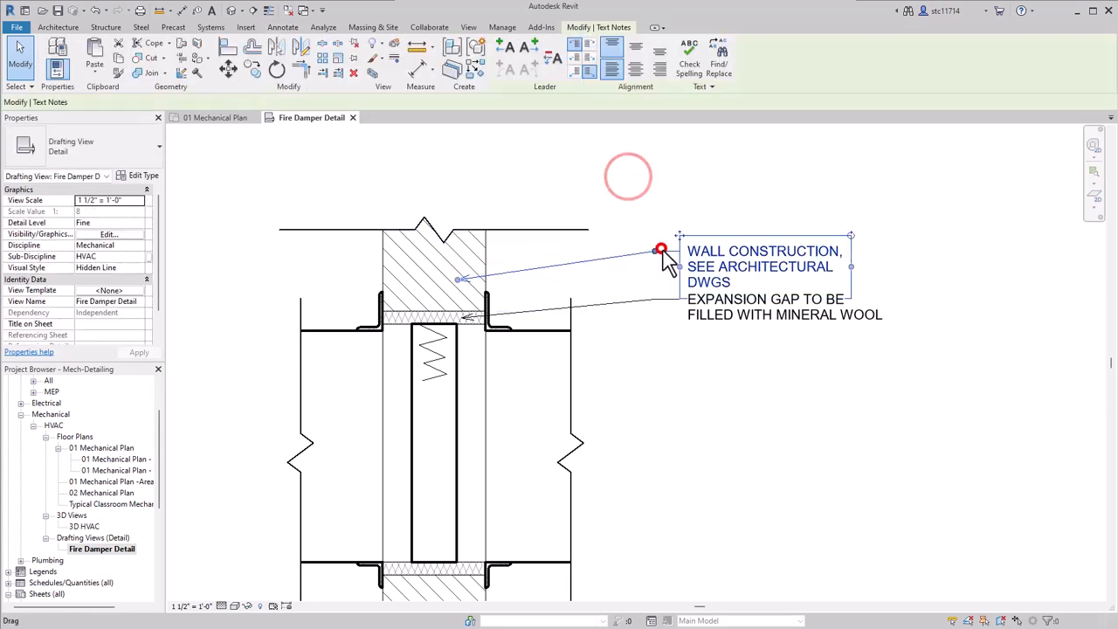
left_click_drag(679, 236, 682, 207)
left_click(802, 346)
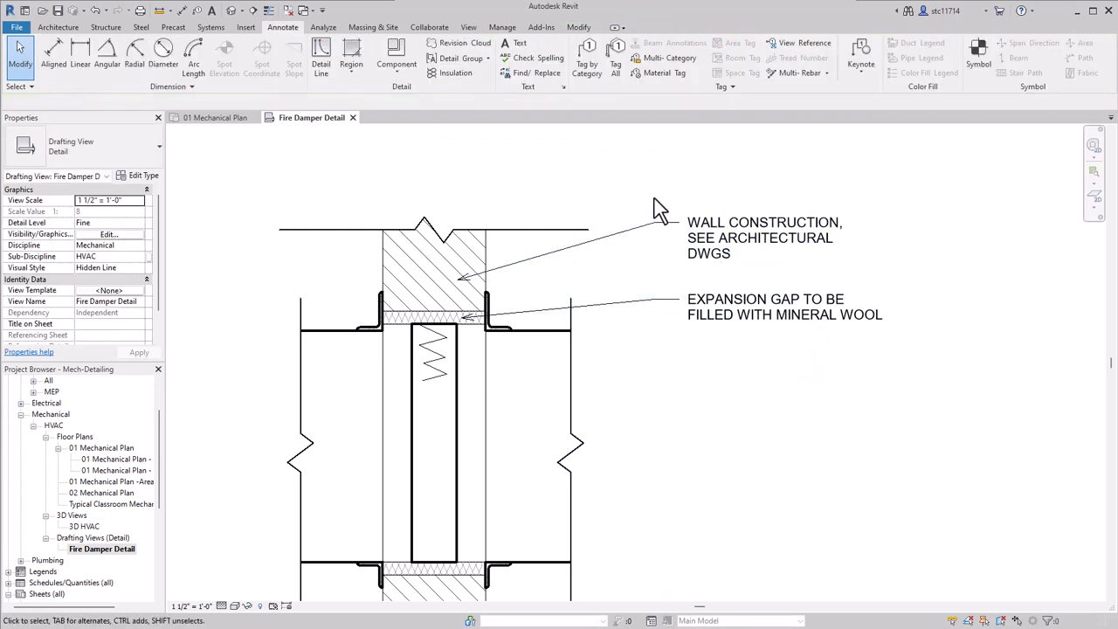
left_click_drag(675, 305, 675, 298)
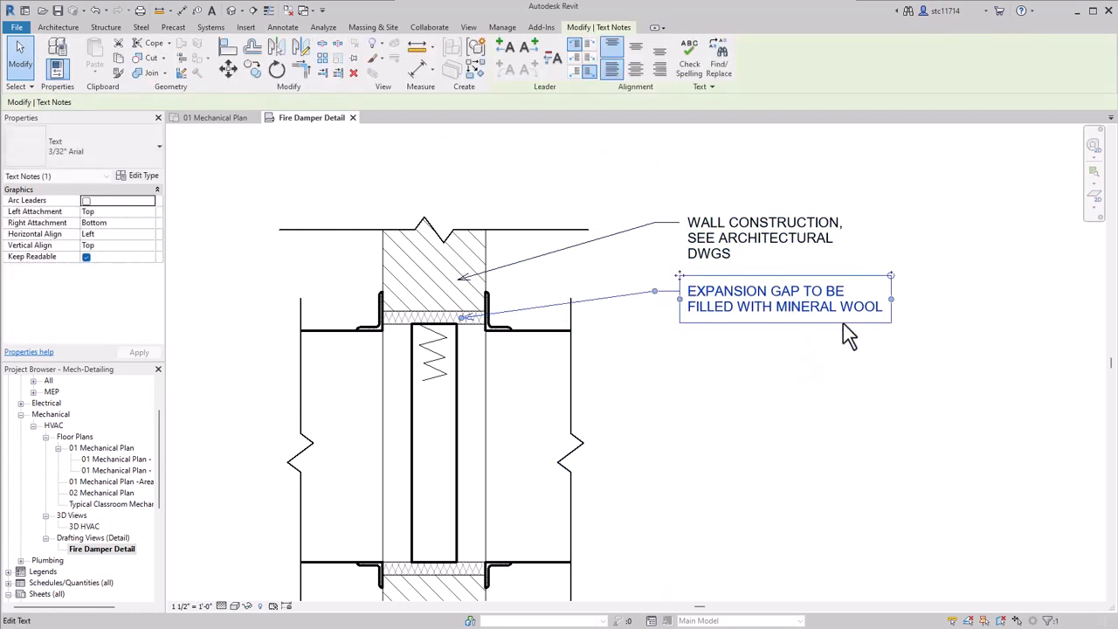
left_click(926, 339)
Open the M-002 - HVAC Details sheet
scroll(924, 390, "down", 2)
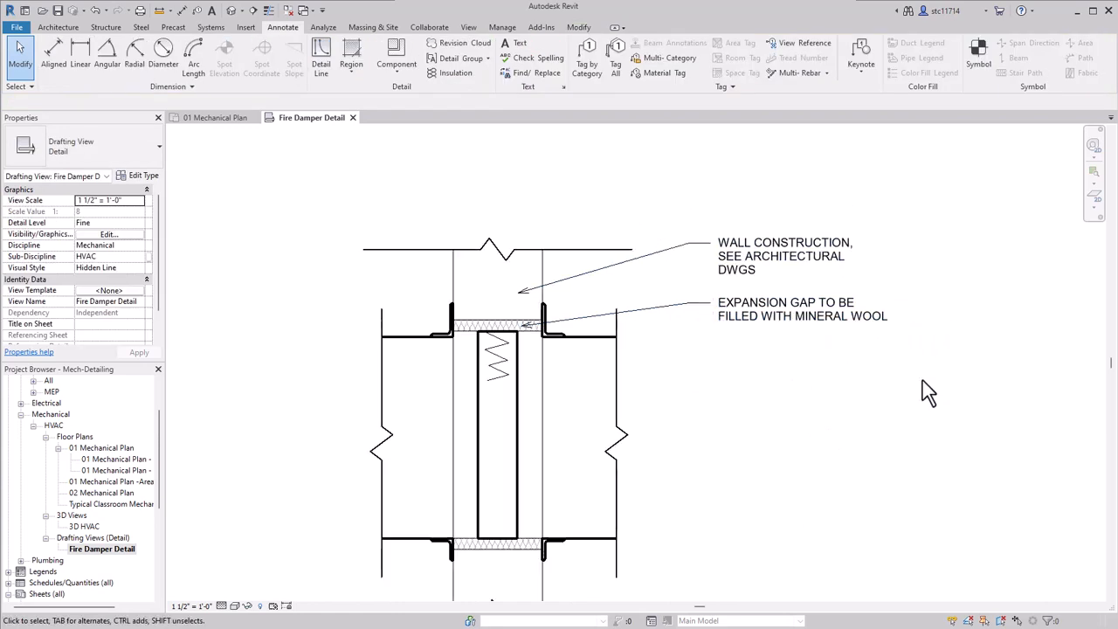
middle_click_drag(928, 407, 871, 350)
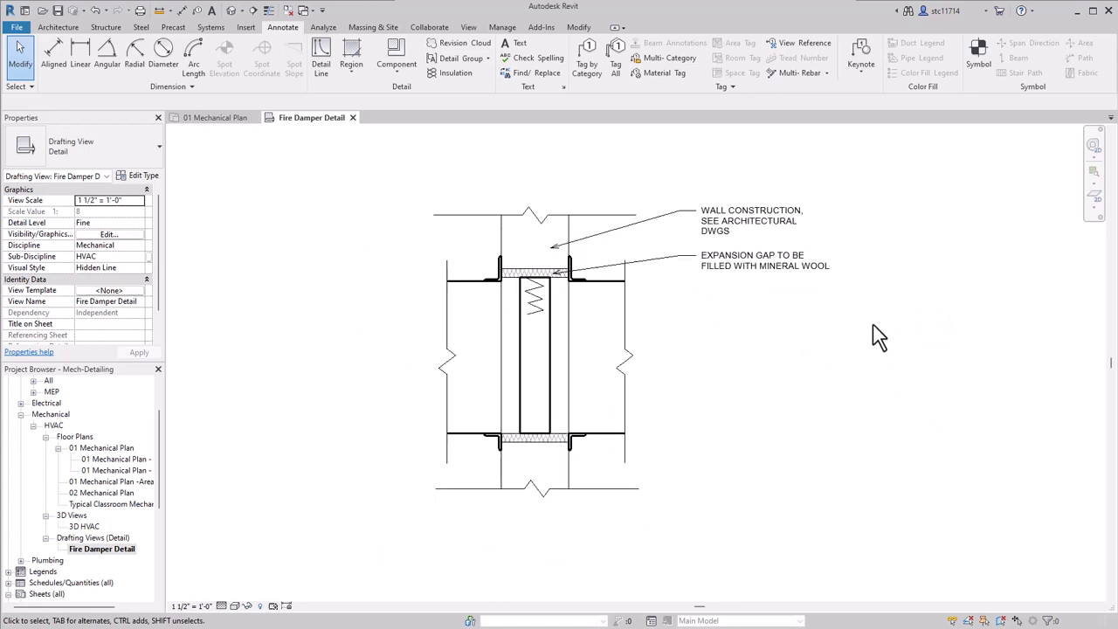
scroll(873, 324, "down", 1)
middle_click_drag(873, 324, 890, 371)
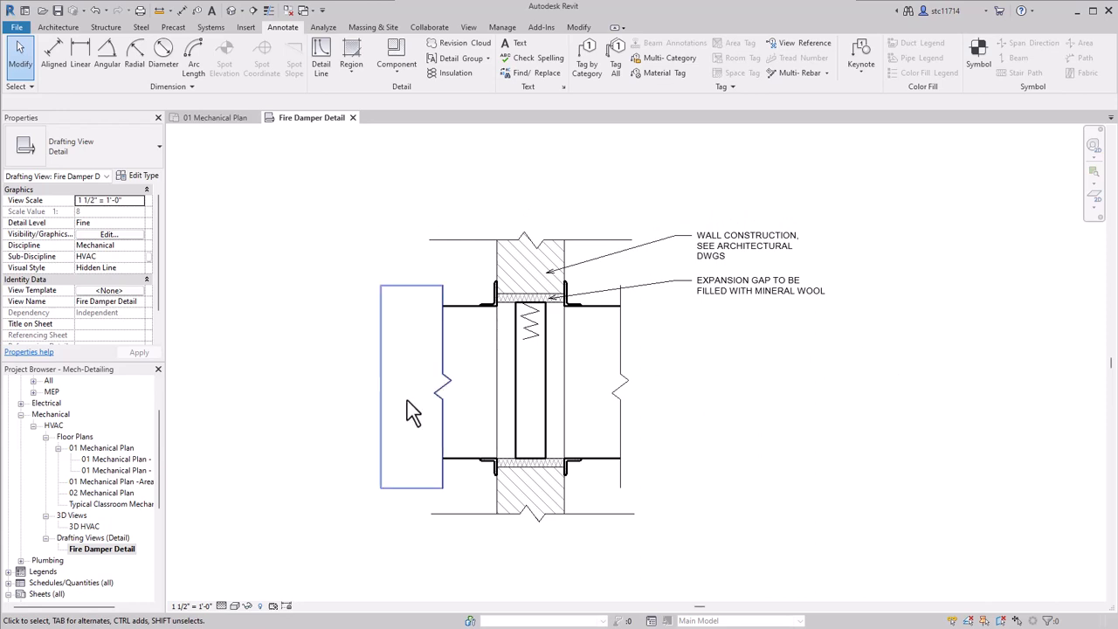
scroll(54, 498, "down", 4)
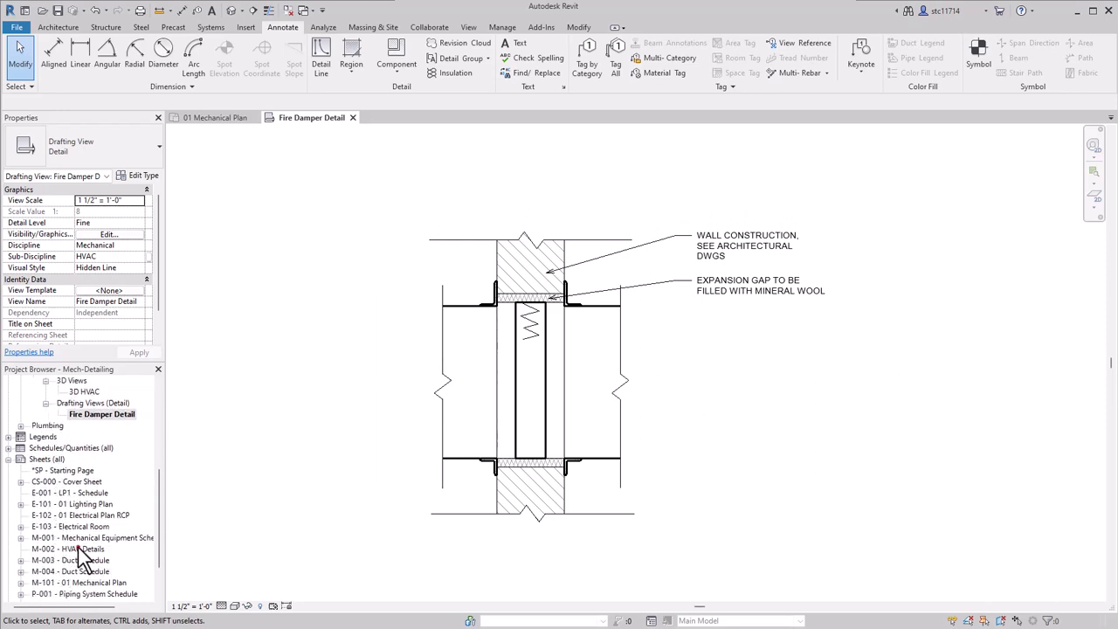
double_click(77, 548)
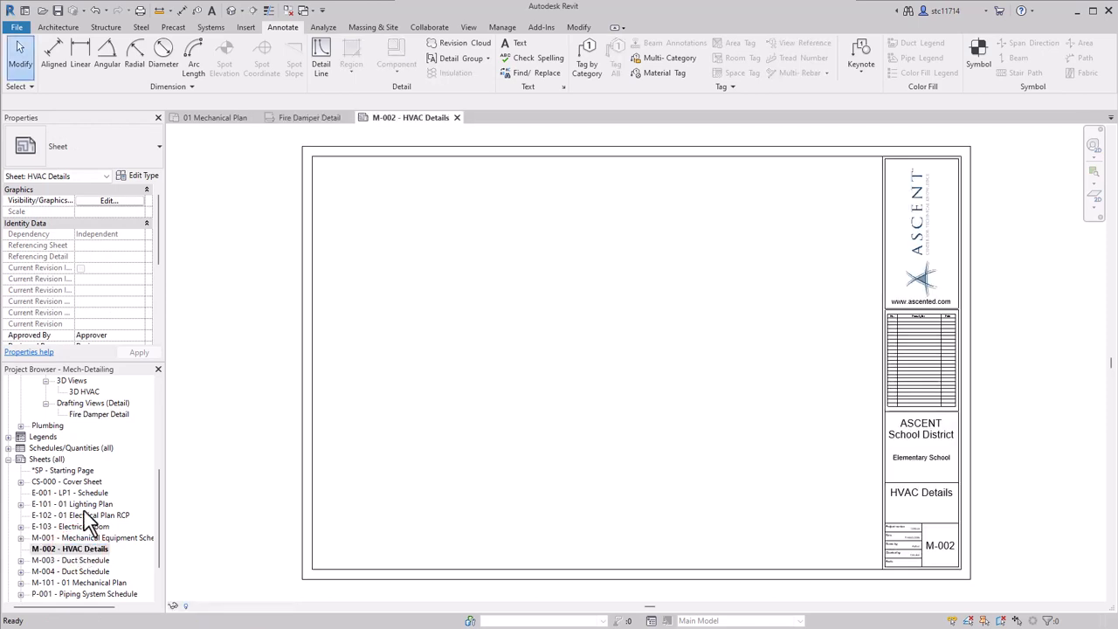
Place the Fire Damper Detail drafting view in the upper-left corner of the HVAC Details sheet and deselect it
scroll(101, 455, "up", 1)
left_click(98, 436)
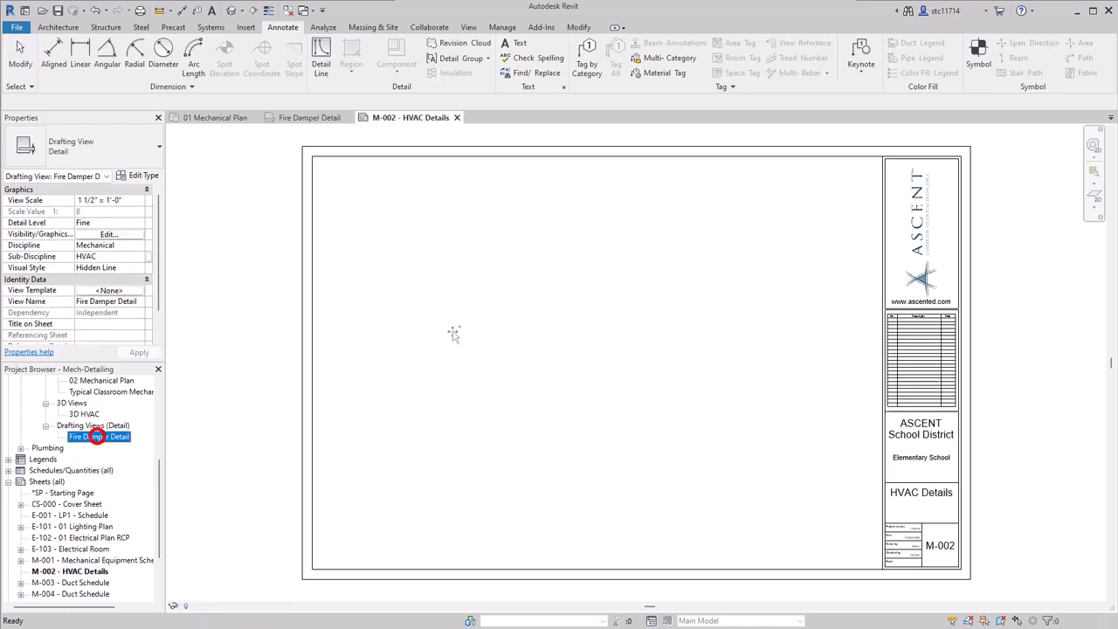
left_click_drag(453, 334, 467, 272)
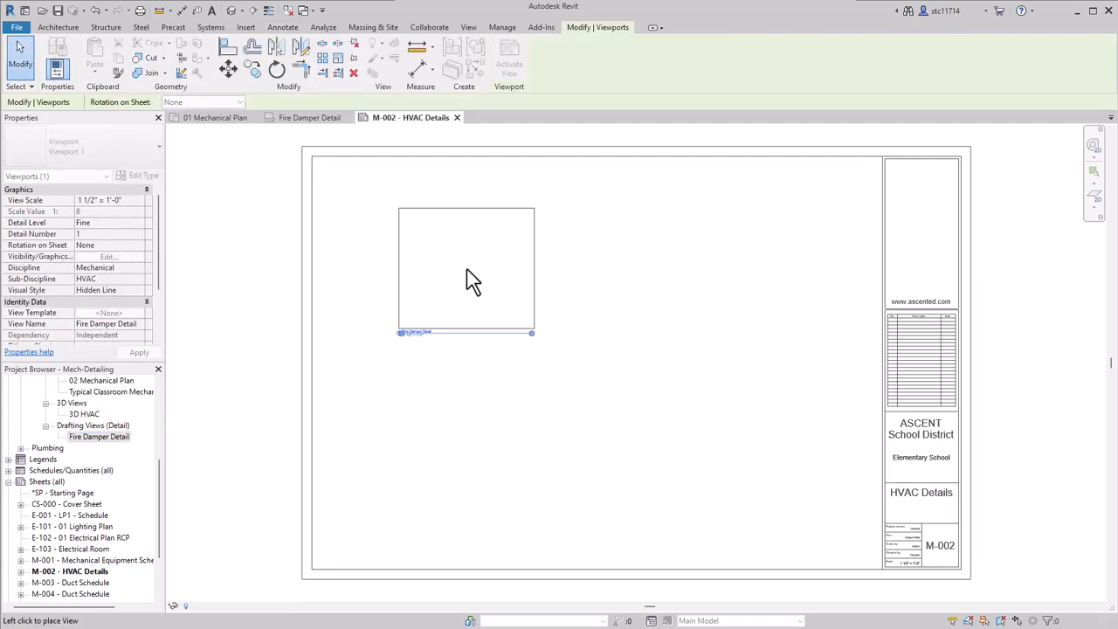
left_click(409, 245)
left_click(522, 251)
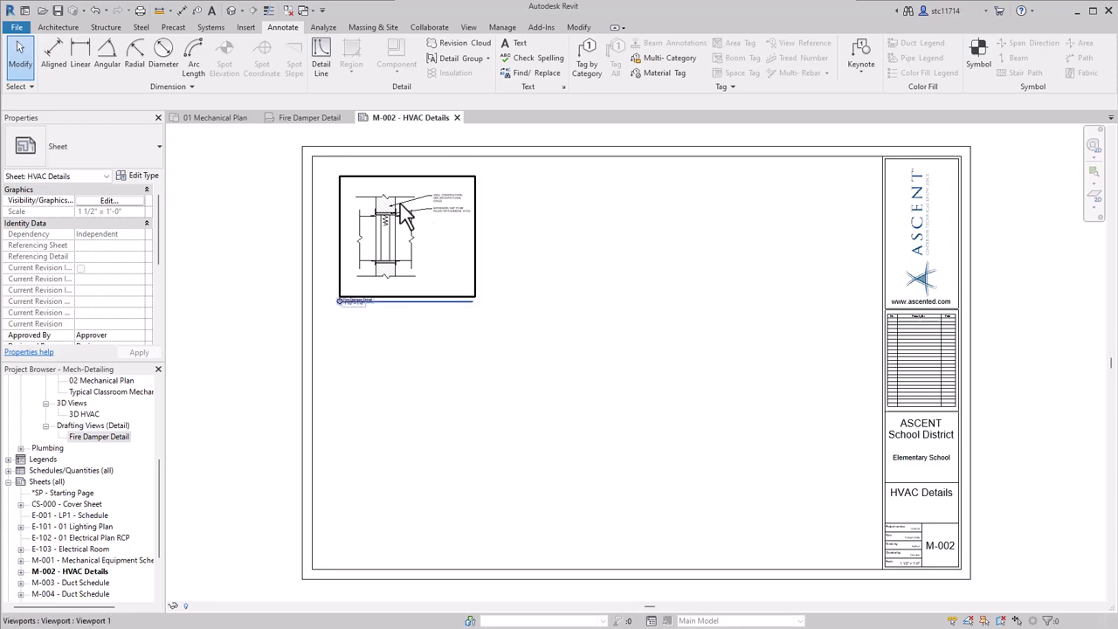
Return to the 01 Mechanical Plan and find where the AHU-1 duct crosses the upper corridor wall
left_click(223, 127)
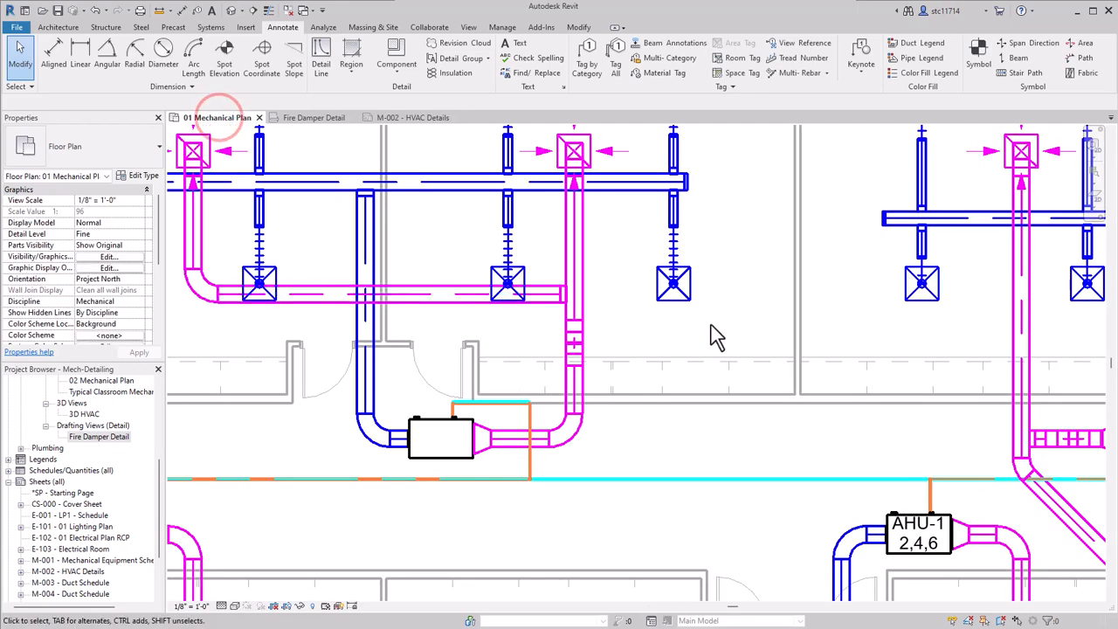
scroll(734, 345, "down", 2)
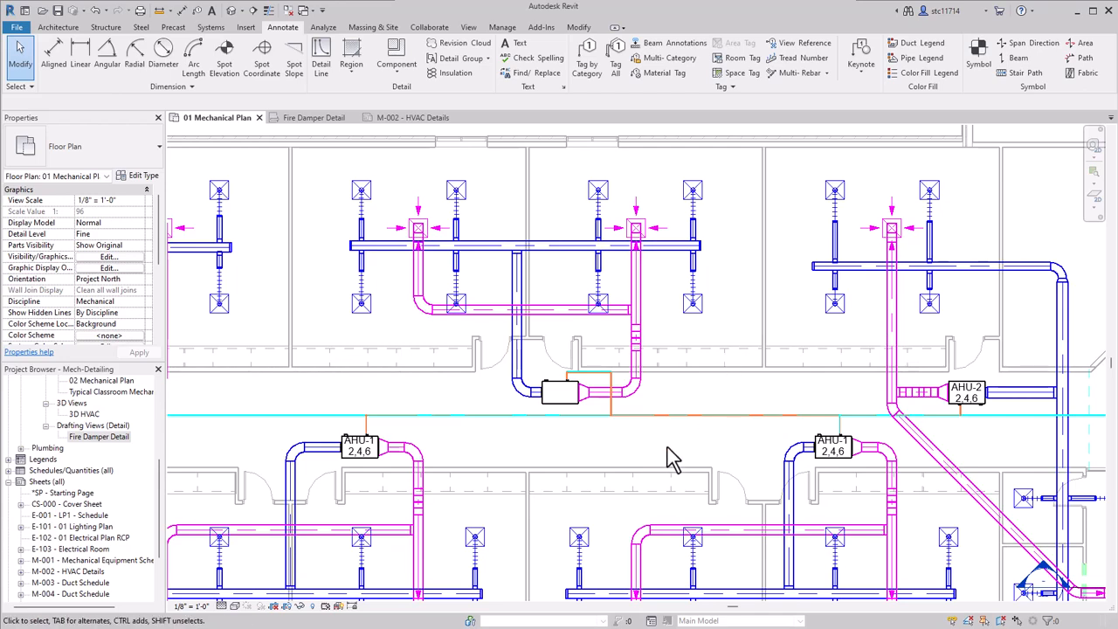
middle_click_drag(612, 463, 852, 463)
scroll(382, 375, "up", 5)
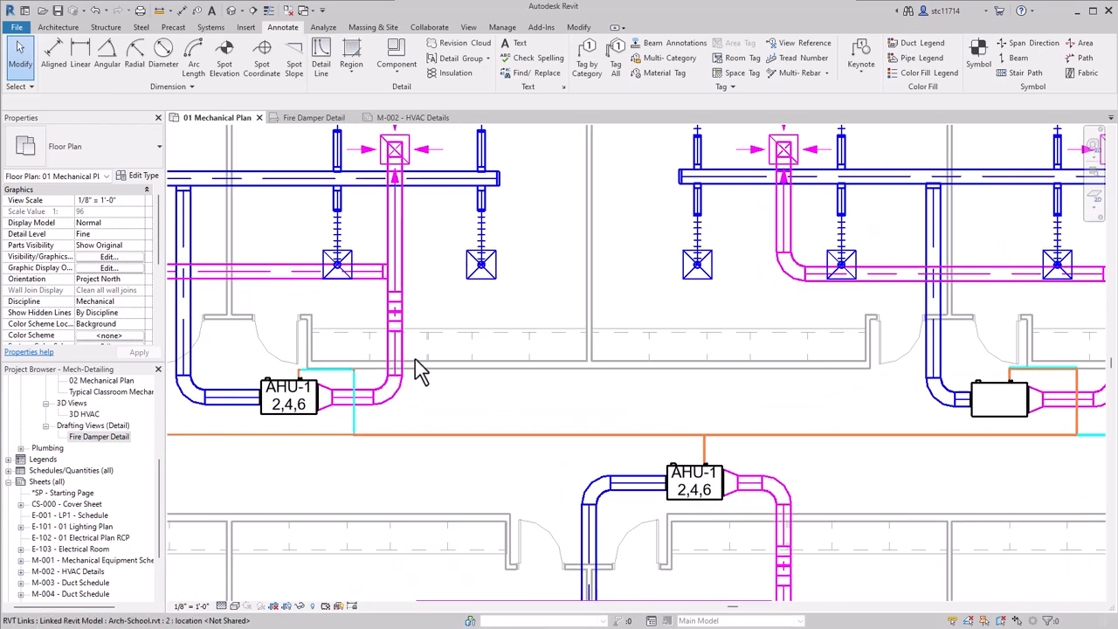
middle_click_drag(478, 418, 549, 422)
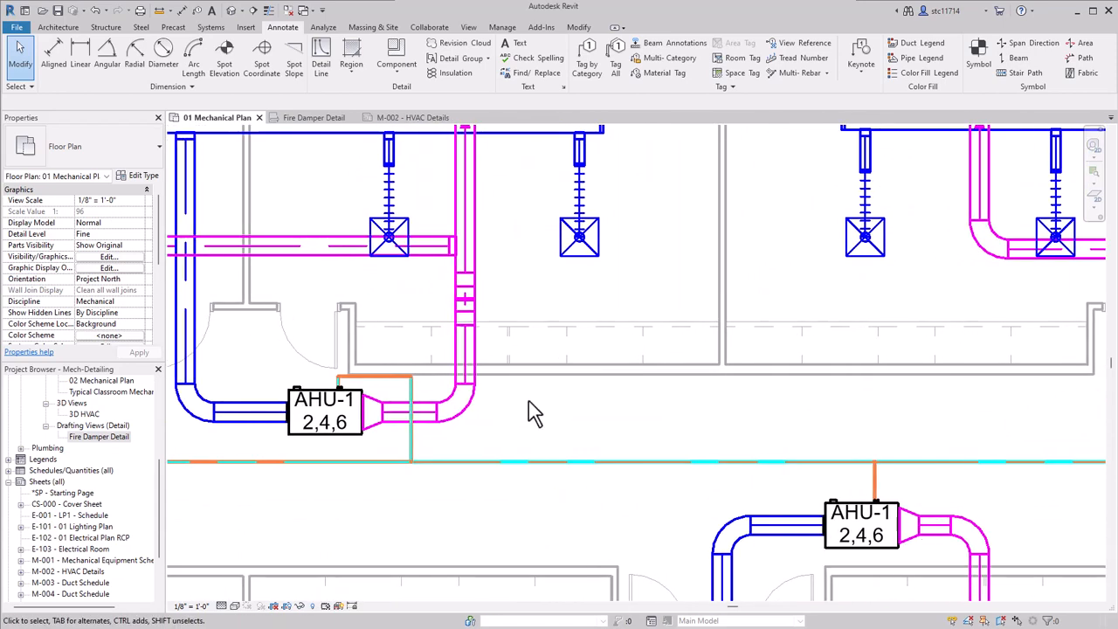
Draw a callout around the AHU-1 duct's crossing of the corridor wall, referencing the existing Fire Damper Detail drafting view
left_click(469, 27)
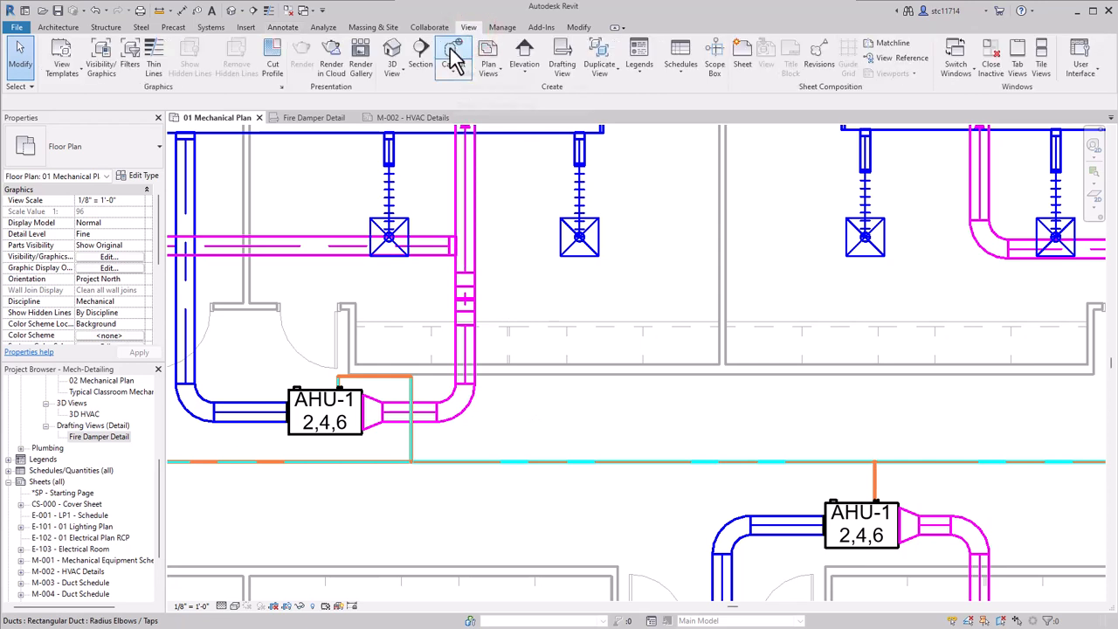
left_click(454, 59)
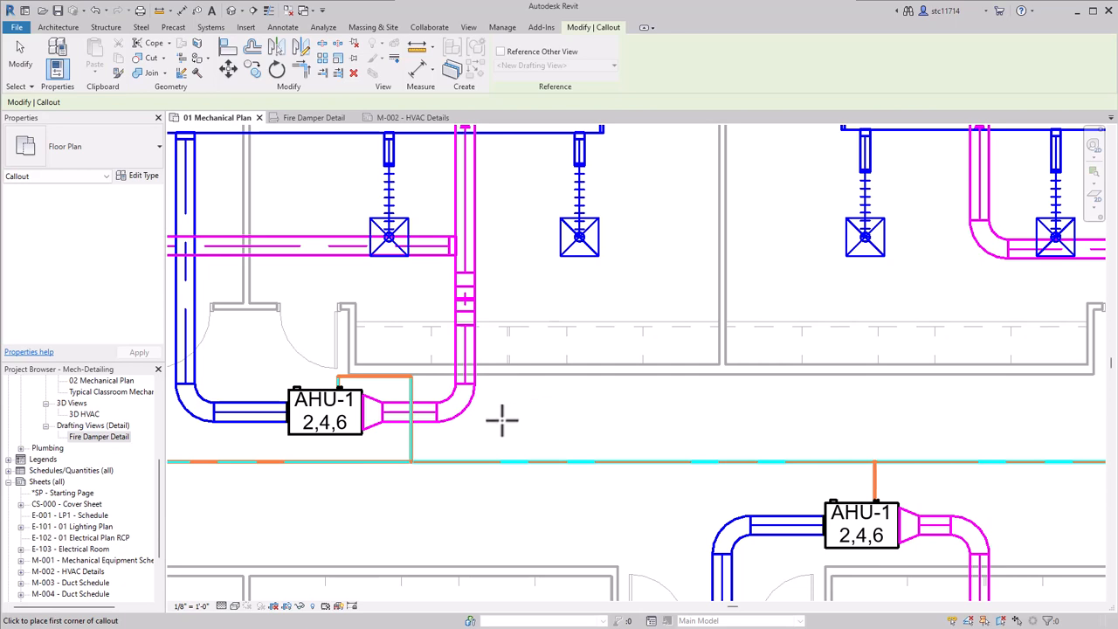
left_click(501, 51)
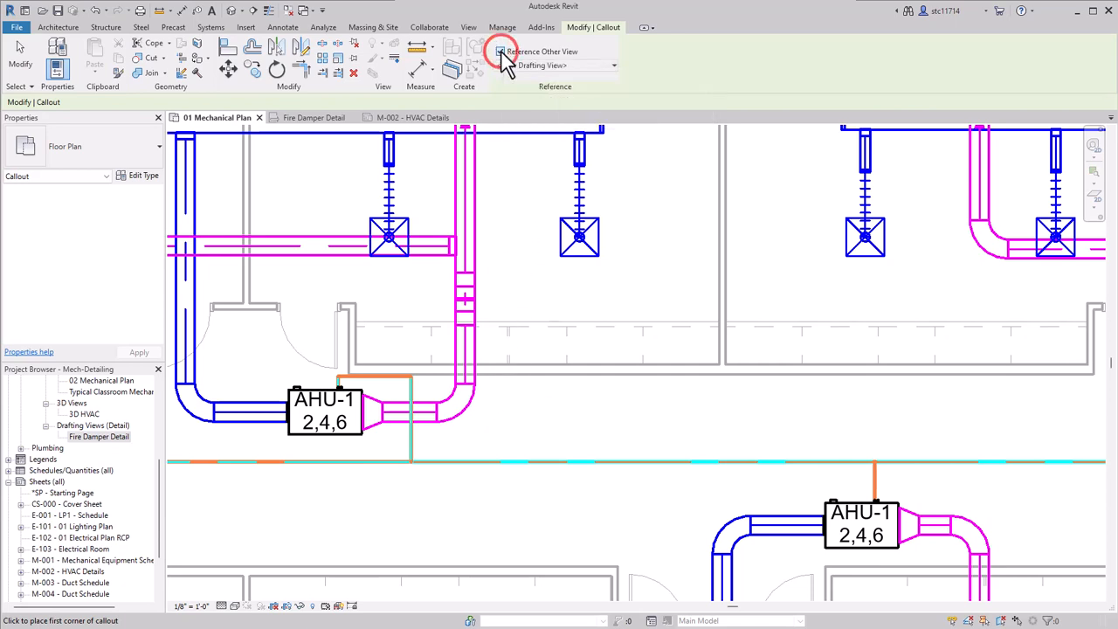
left_click(614, 70)
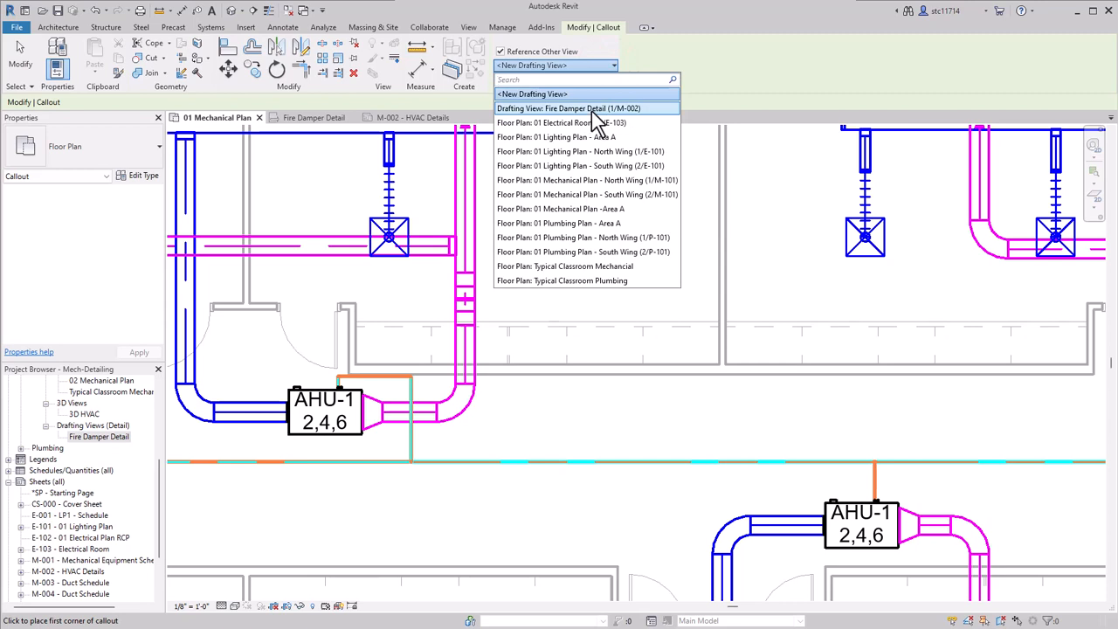
left_click(596, 109)
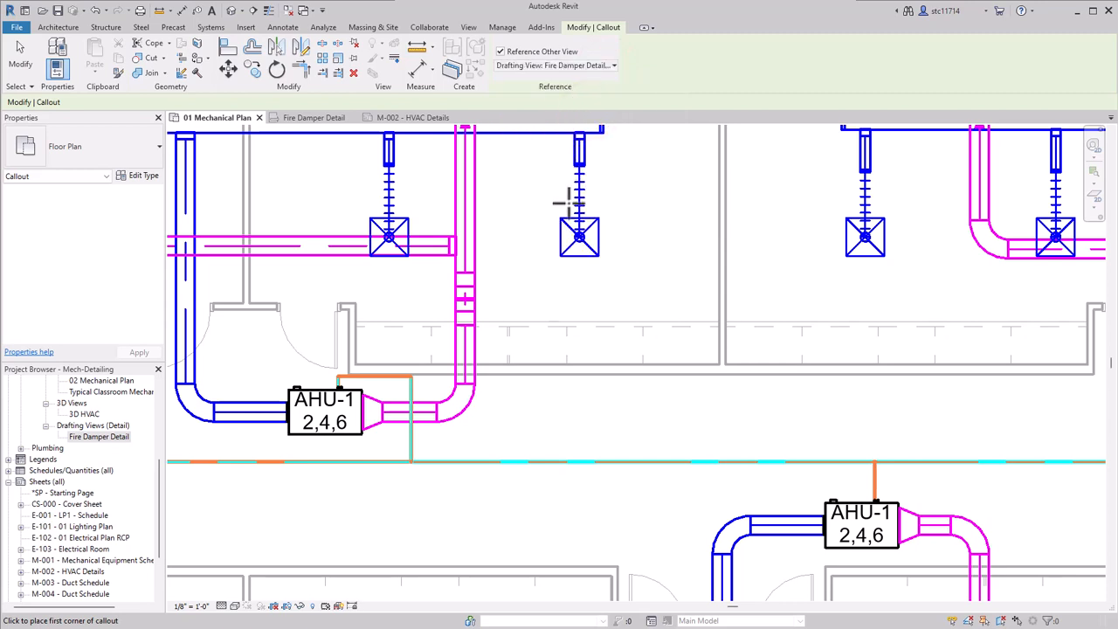
left_click(432, 341)
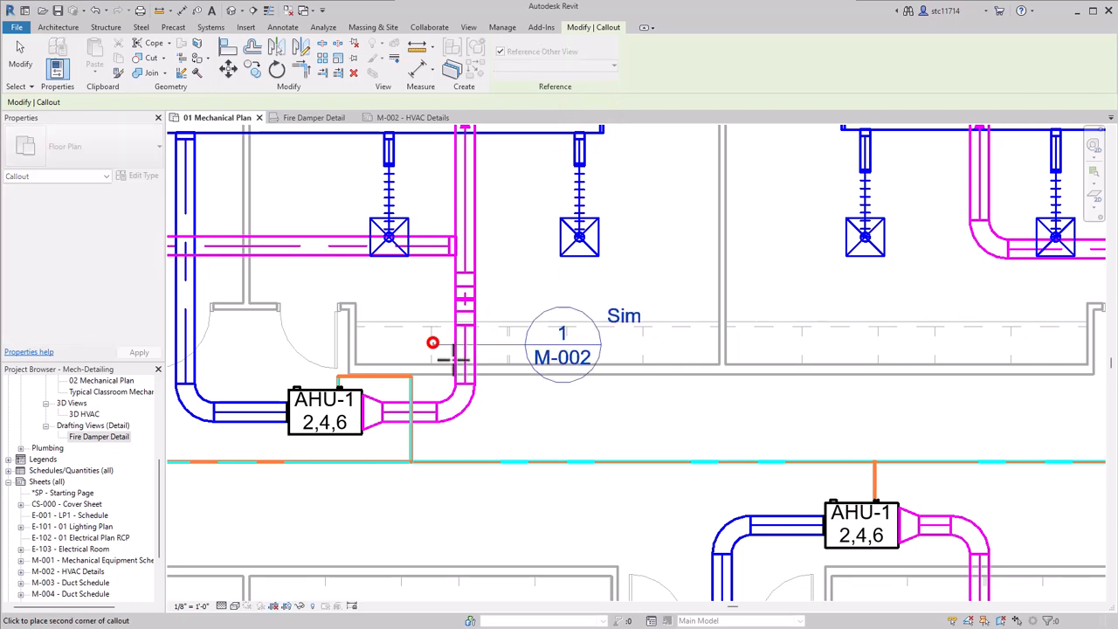
left_click(505, 397)
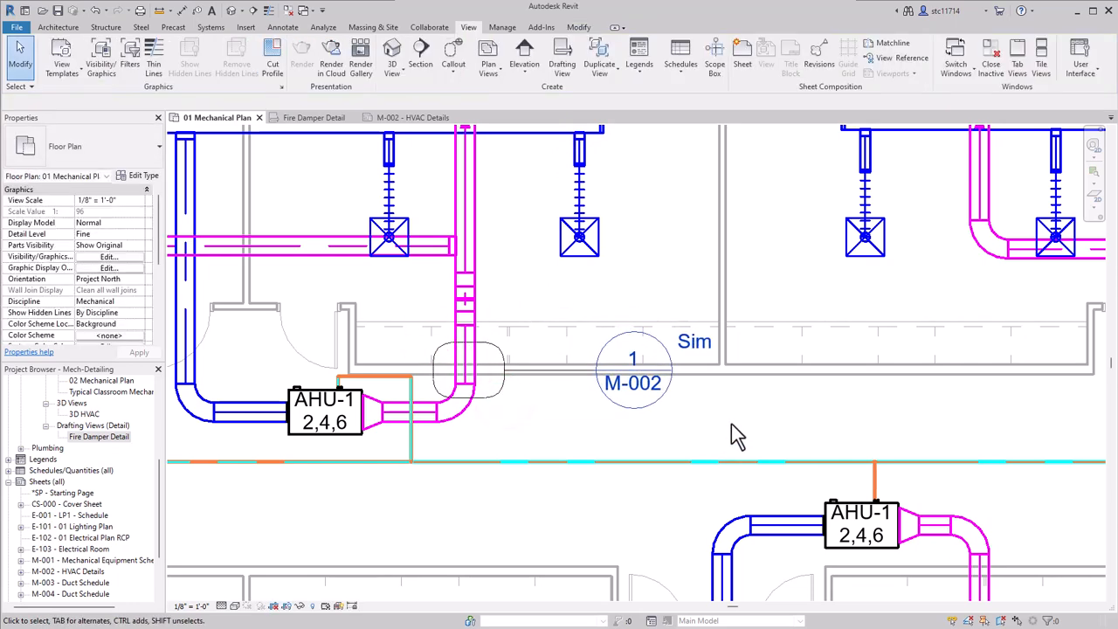
left_click(767, 425)
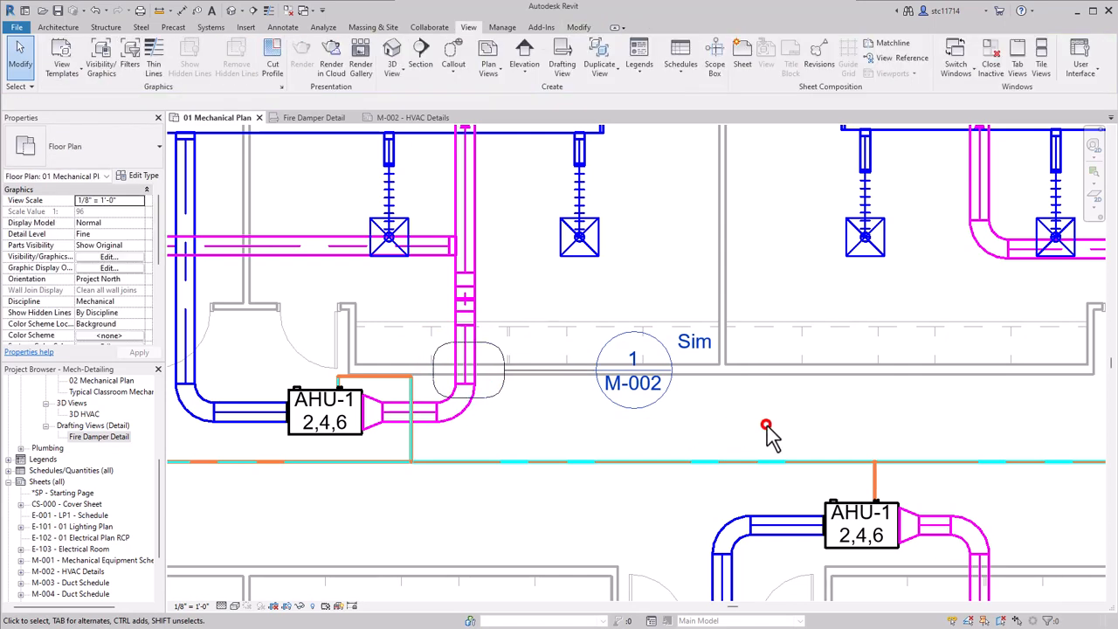
Move the callout's head off the wall to the open corridor area below the piping, then deselect it
left_click(548, 371)
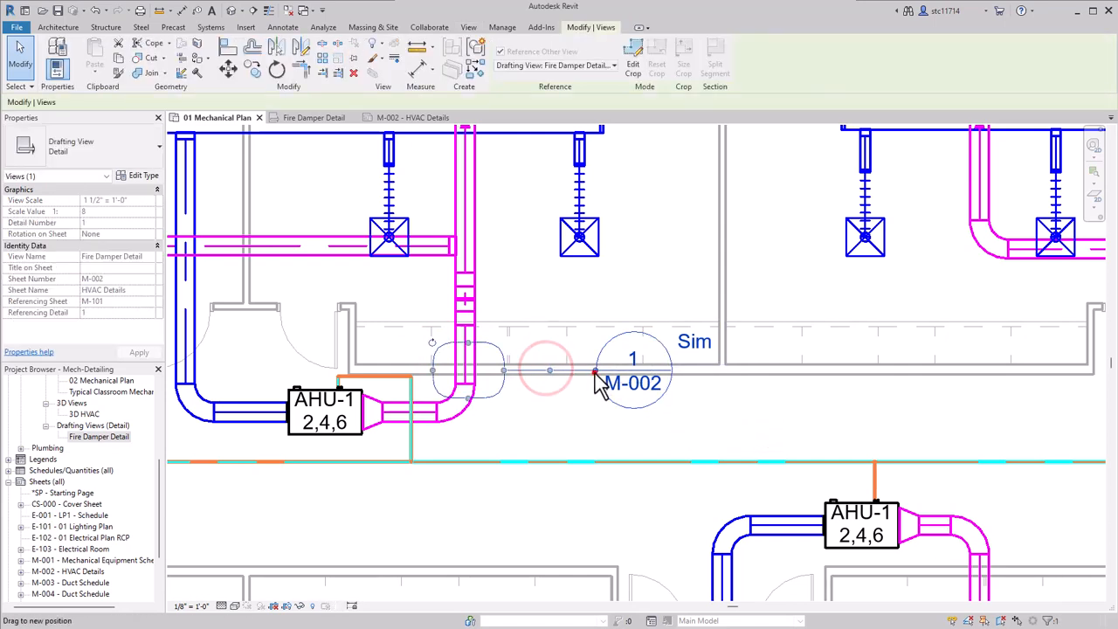
left_click_drag(594, 371, 569, 489)
left_click(775, 417)
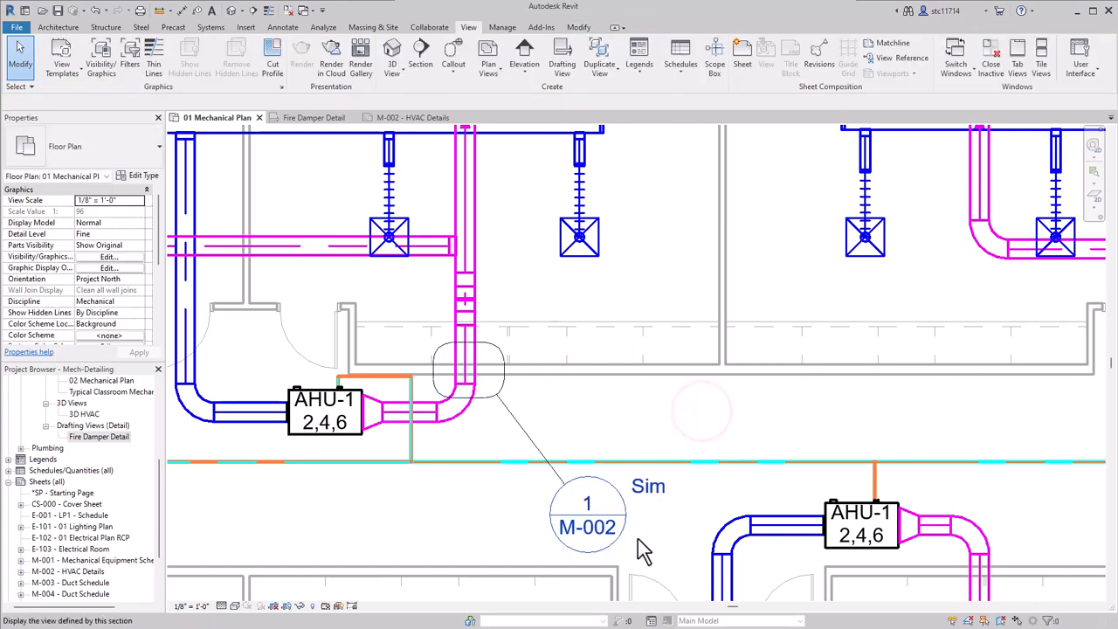
Open the referenced view from the callout head and examine the fire damper detail on its sheet
middle_click_drag(747, 517, 768, 463)
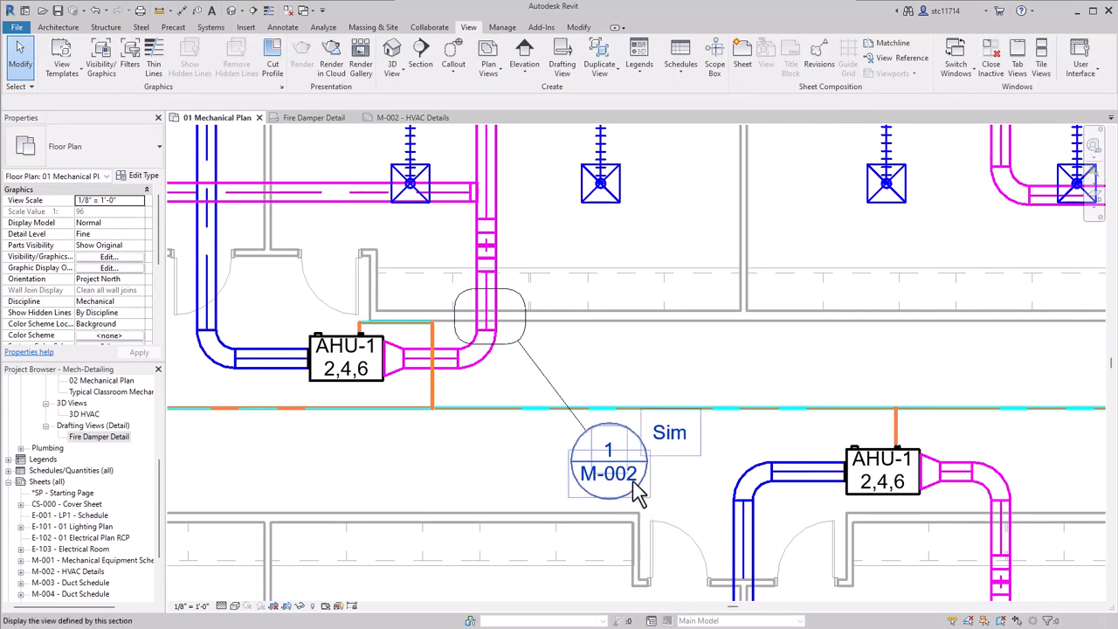
double_click(636, 486)
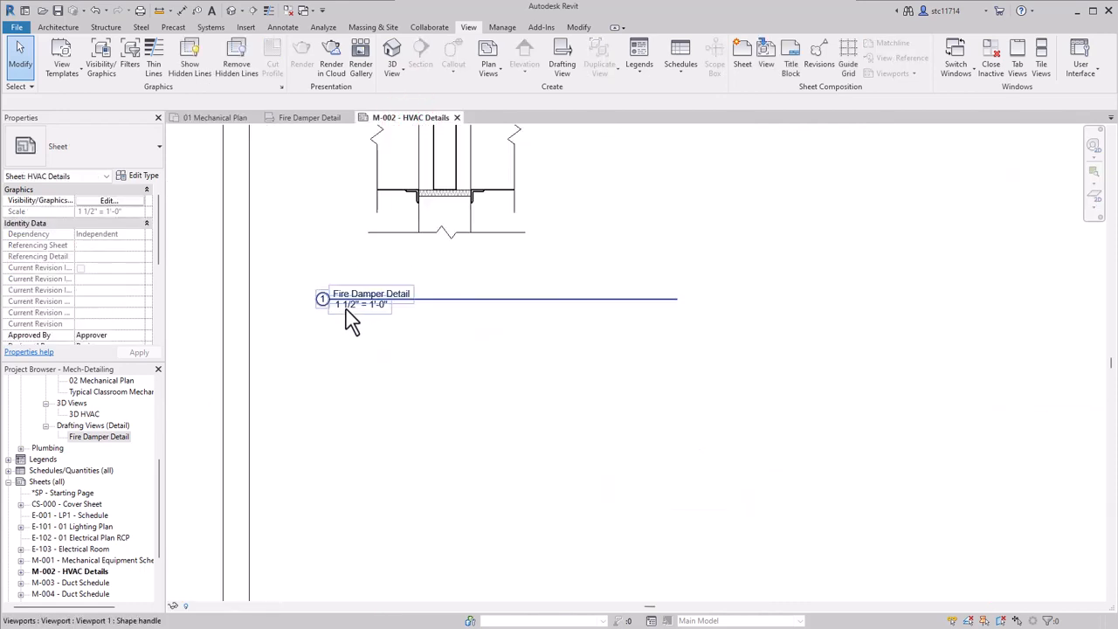
scroll(346, 318, "down", 5)
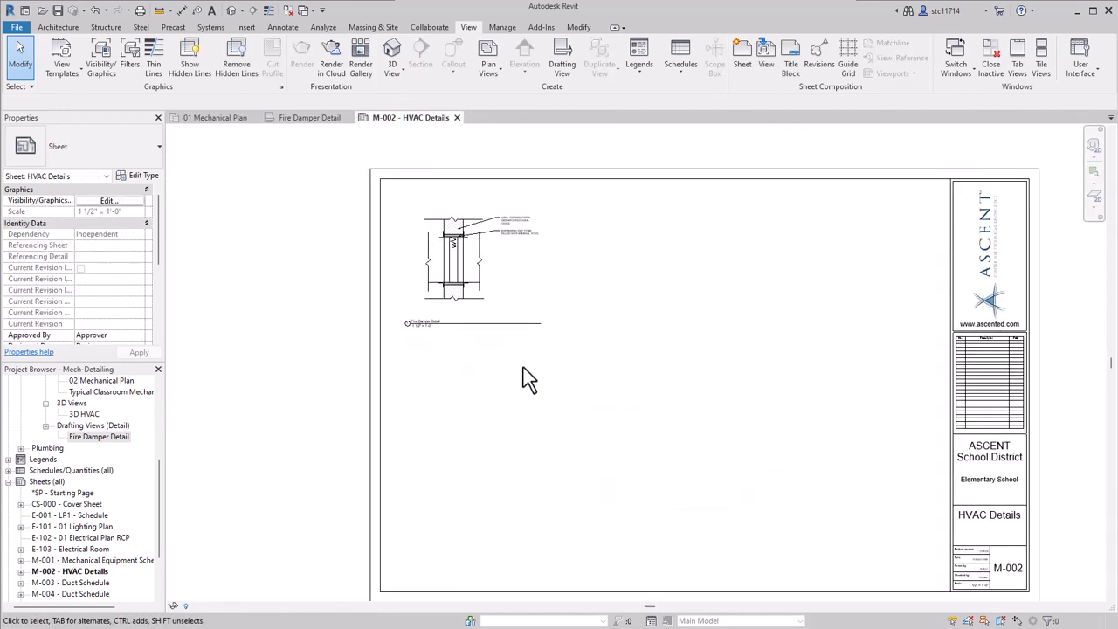
scroll(523, 368, "down", 1)
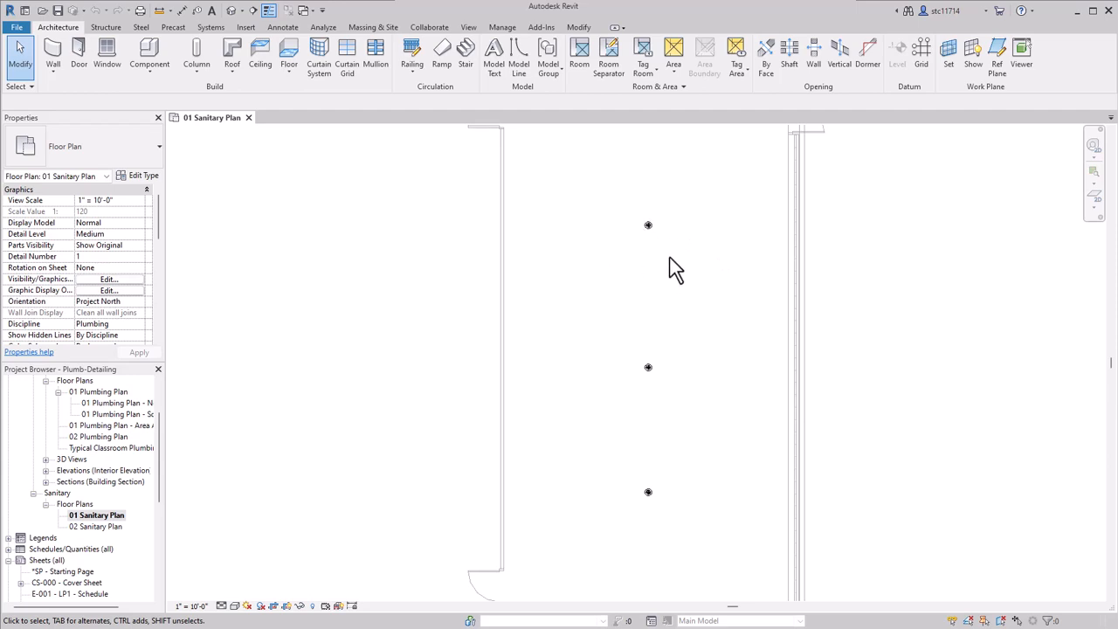
In the Plumb-Detailing project, create a drafting view named "Floor Drain Detail" at 1 1/2" = 1'-0" scale
left_click(469, 27)
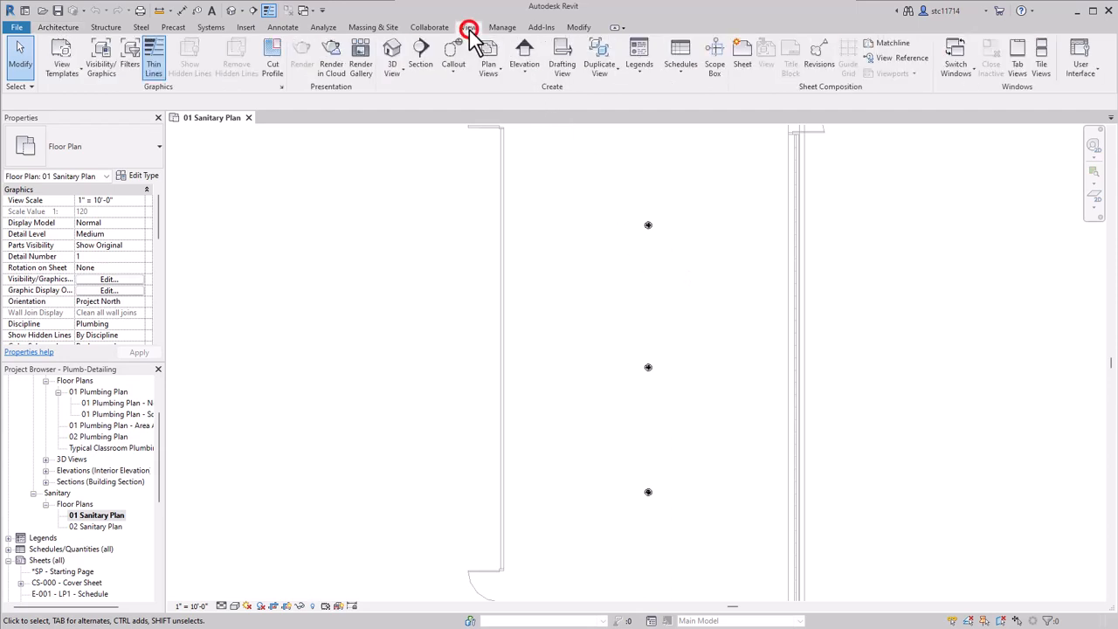
left_click(562, 63)
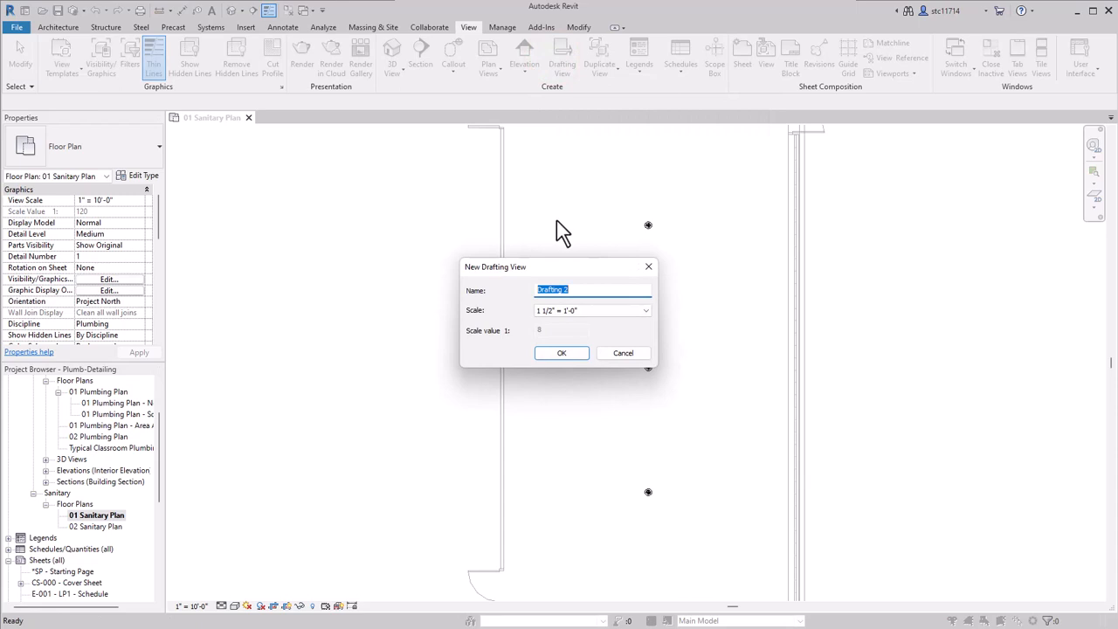
type("f")
key("BackSpace")
type("Floor Drain Detail")
left_click(563, 353)
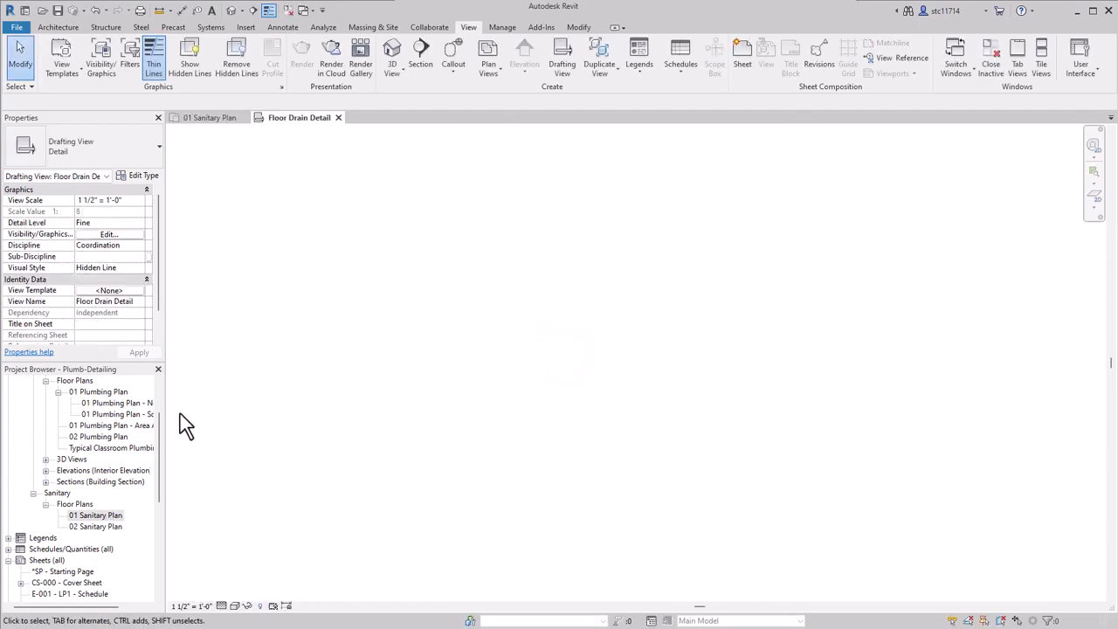
Select the Floor Drain Detail view among the Coordination drafting views and set its discipline to Plumbing
left_click_drag(160, 431, 162, 408)
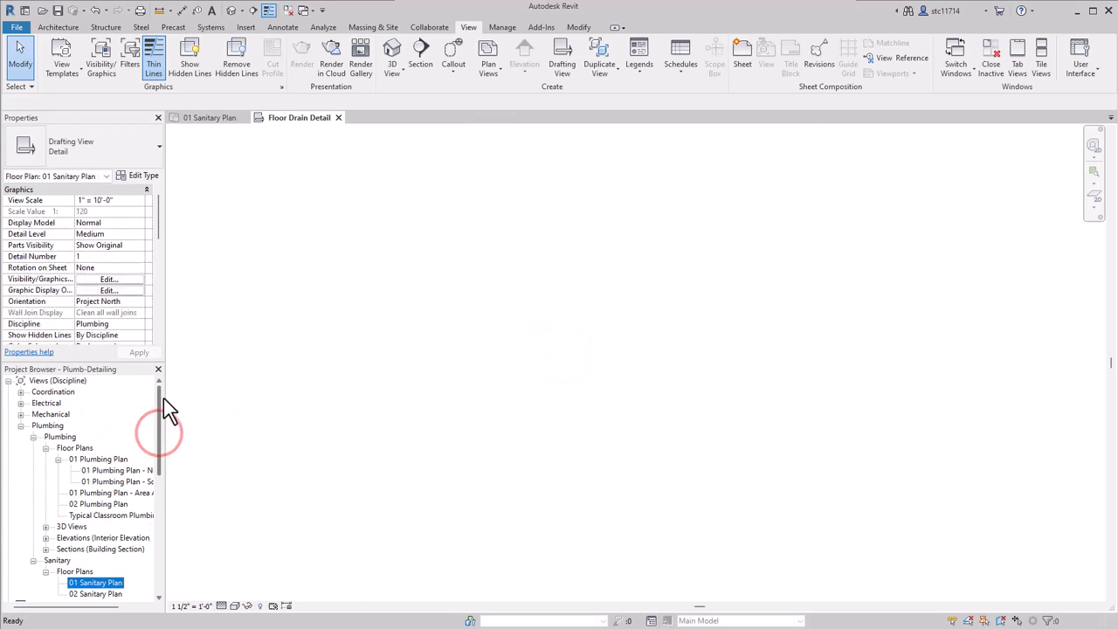
left_click(20, 393)
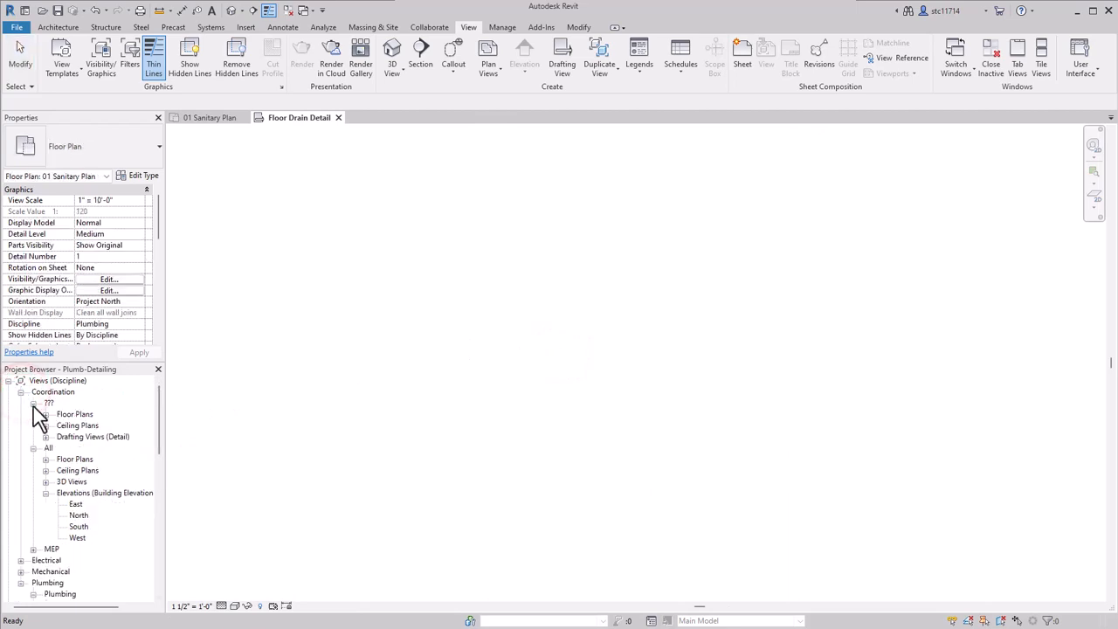
left_click(45, 437)
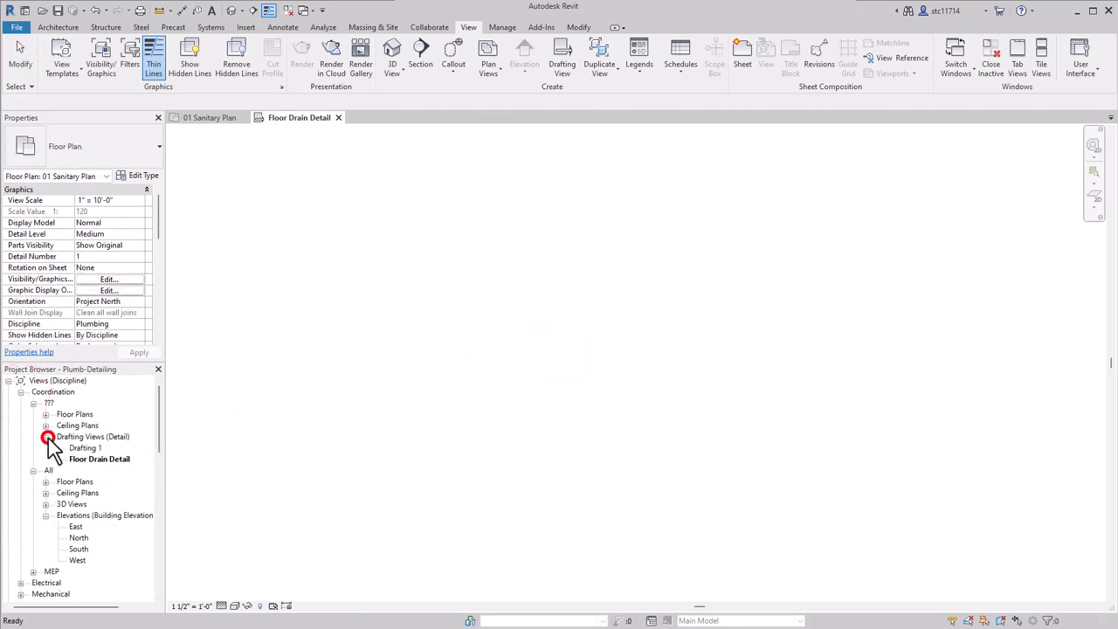
left_click(99, 459)
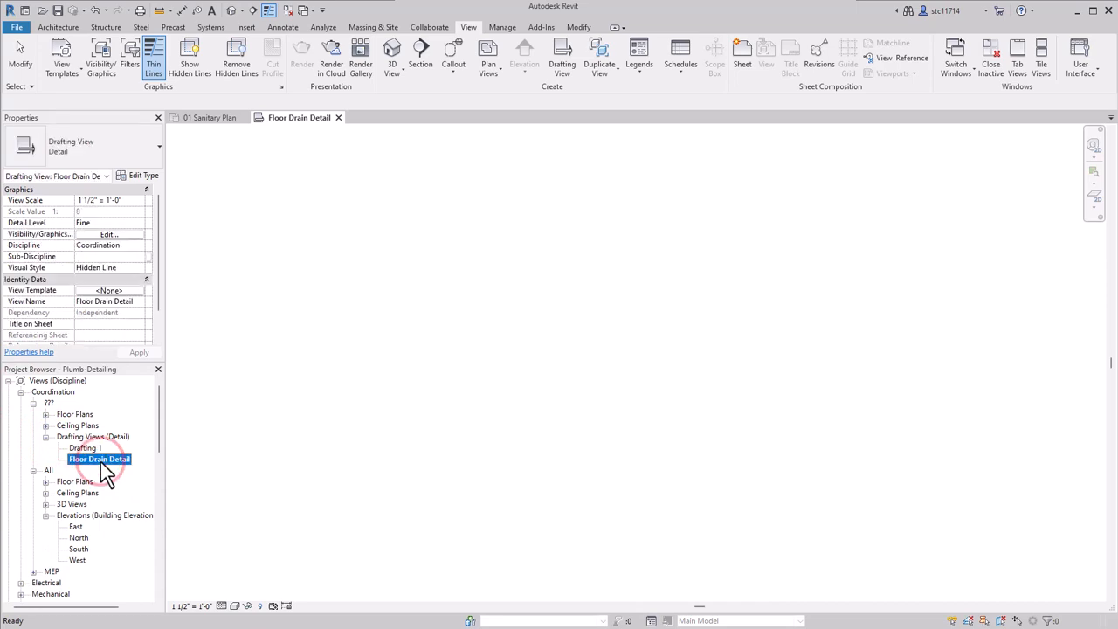
left_click(138, 246)
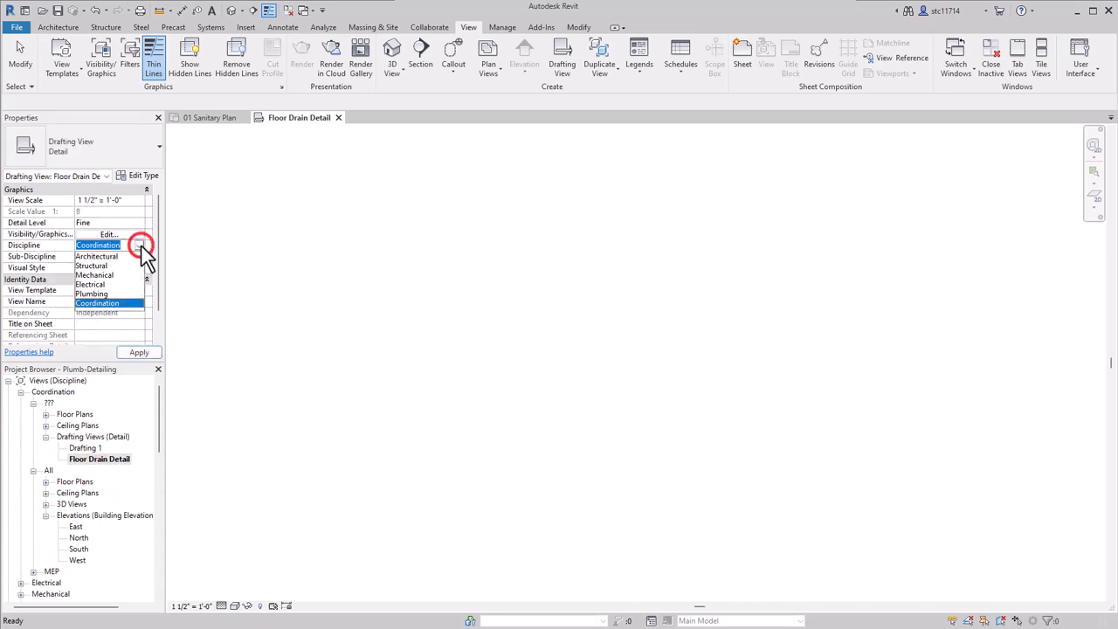
left_click(102, 291)
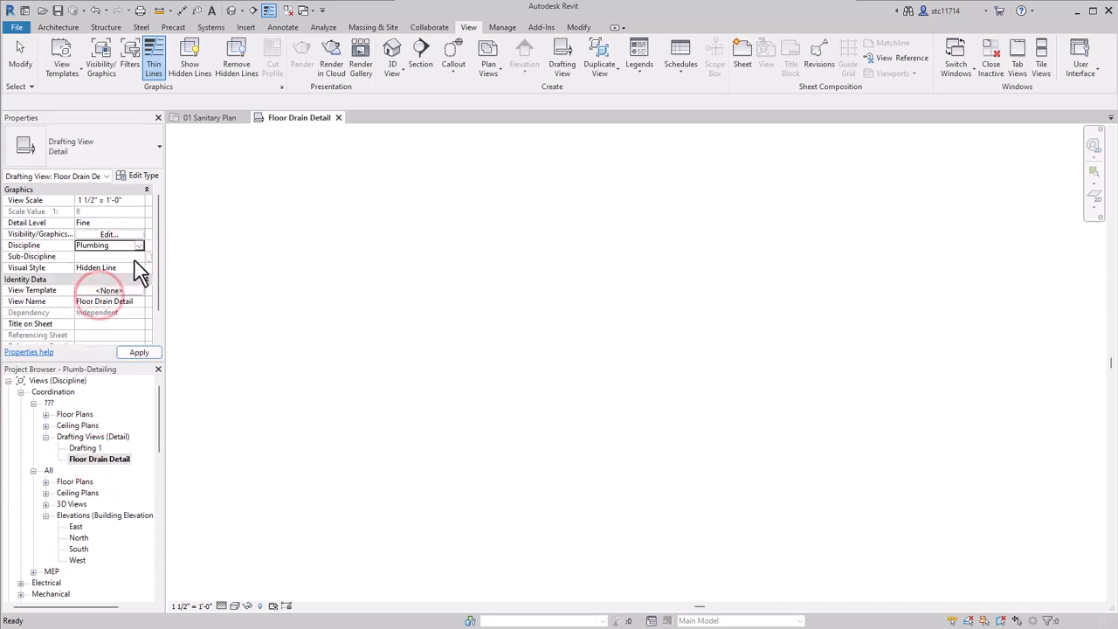
Set the Floor Drain Detail view's sub-discipline to Plumbing and locate the view among the Plumbing drafting views
left_click(141, 258)
left_click(102, 305)
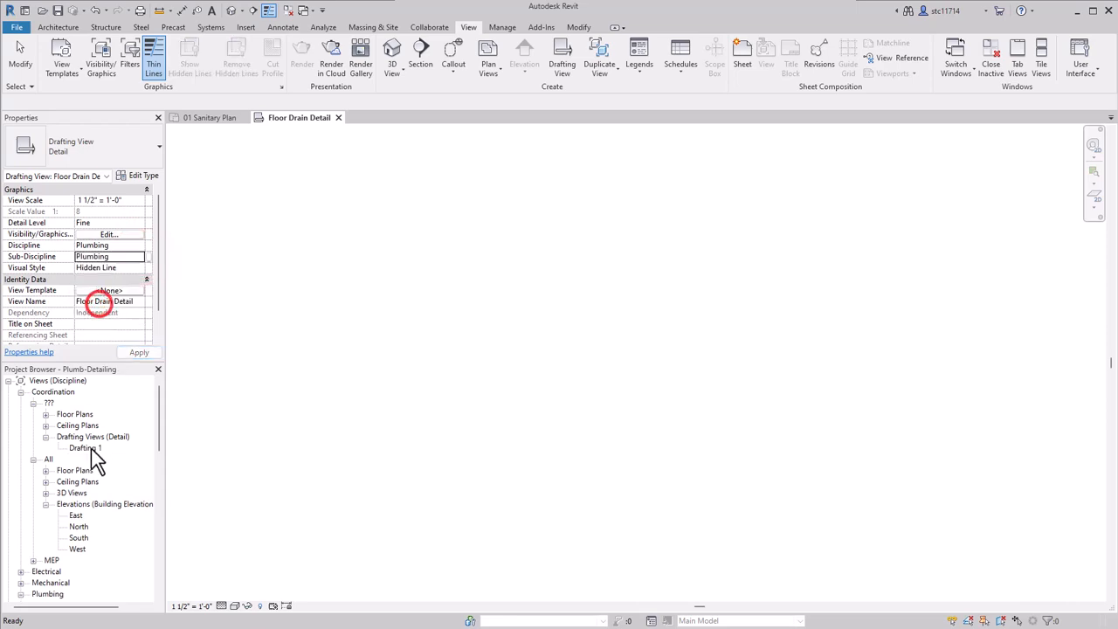
scroll(117, 529, "down", 6)
scroll(116, 523, "down", 2)
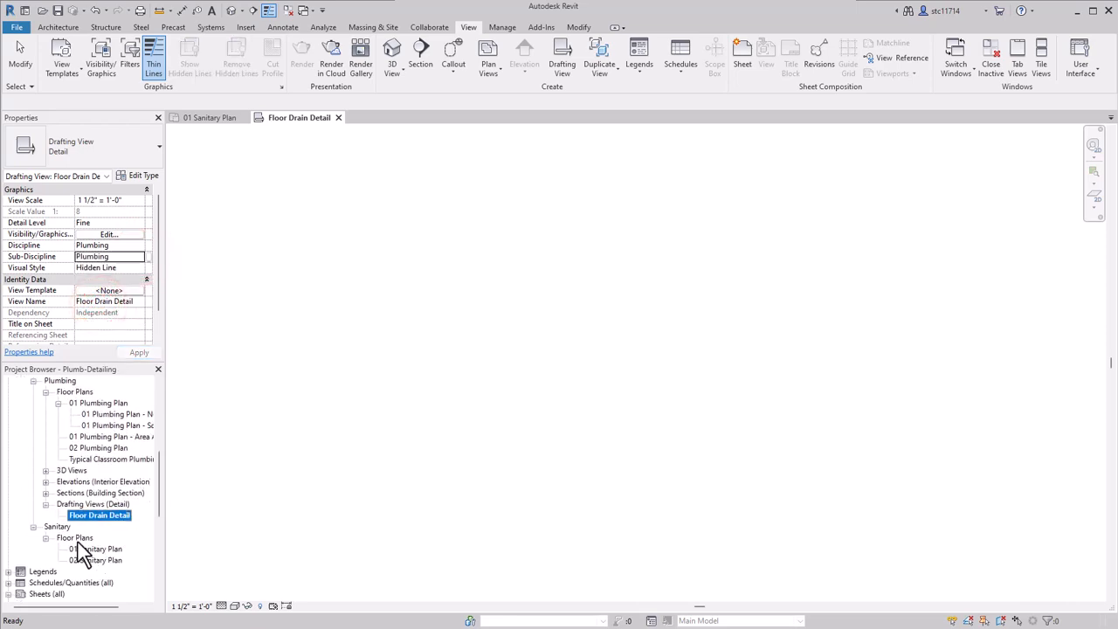
left_click(331, 394)
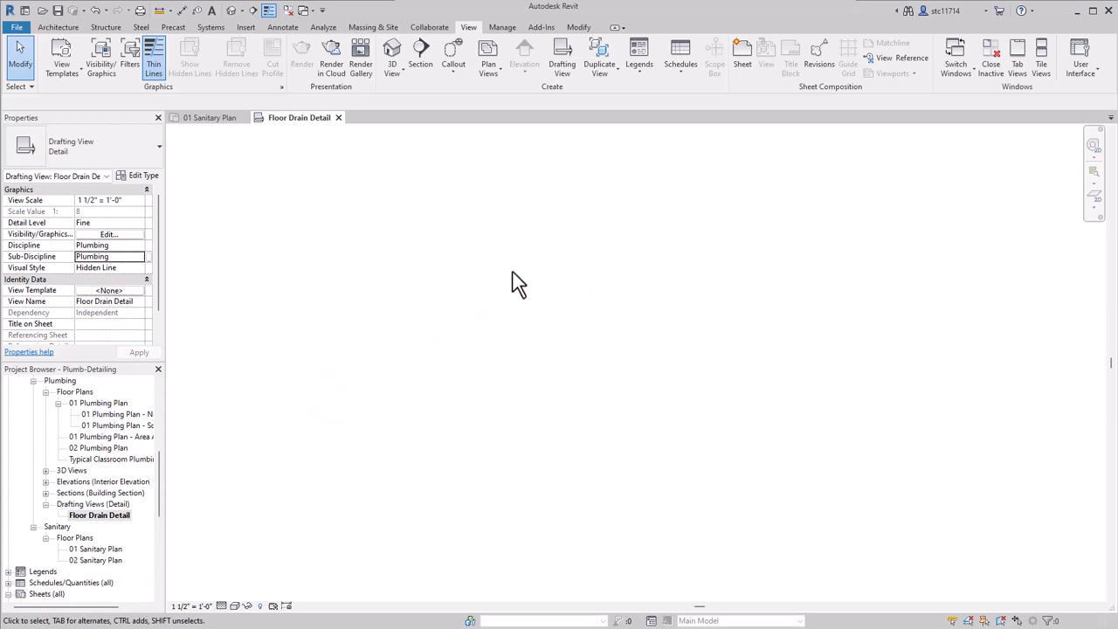
Place a 4" Slab with Optional Haunch-Section detail component horizontally, 2'-8" long, with both haunches visible
left_click(282, 28)
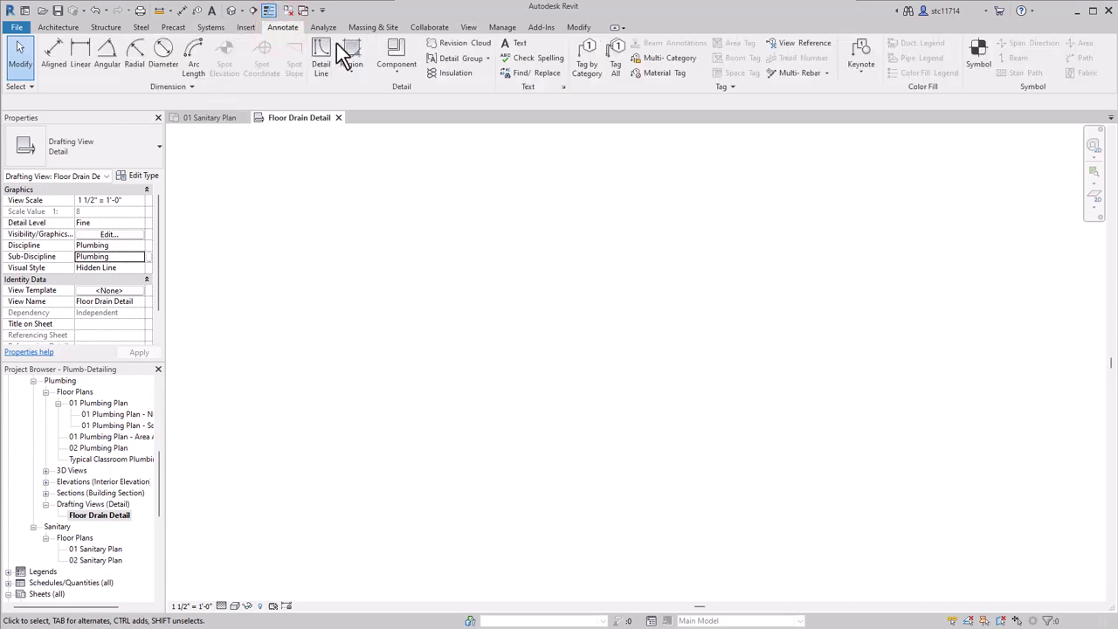
left_click(391, 52)
left_click(101, 166)
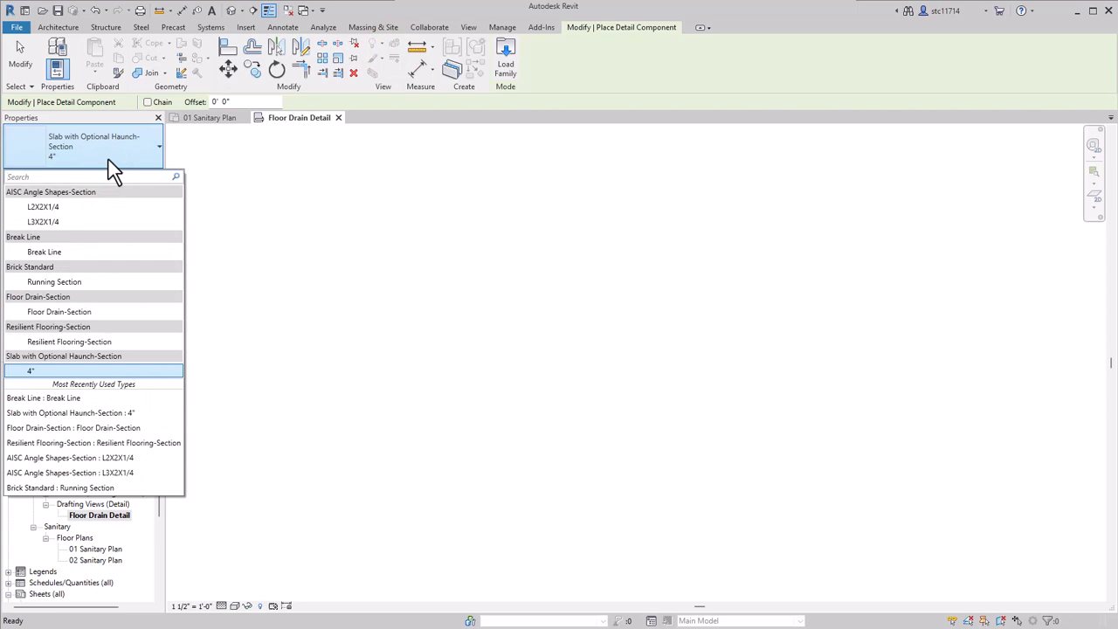
left_click(356, 349)
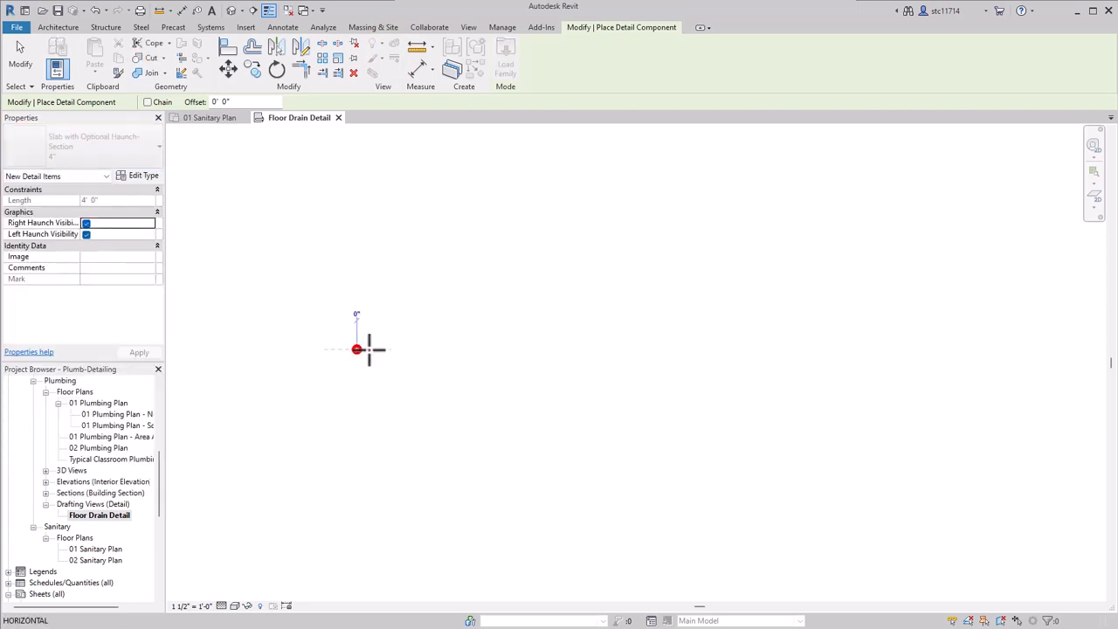
scroll(412, 349, "up", 4)
middle_click_drag(413, 349, 633, 348)
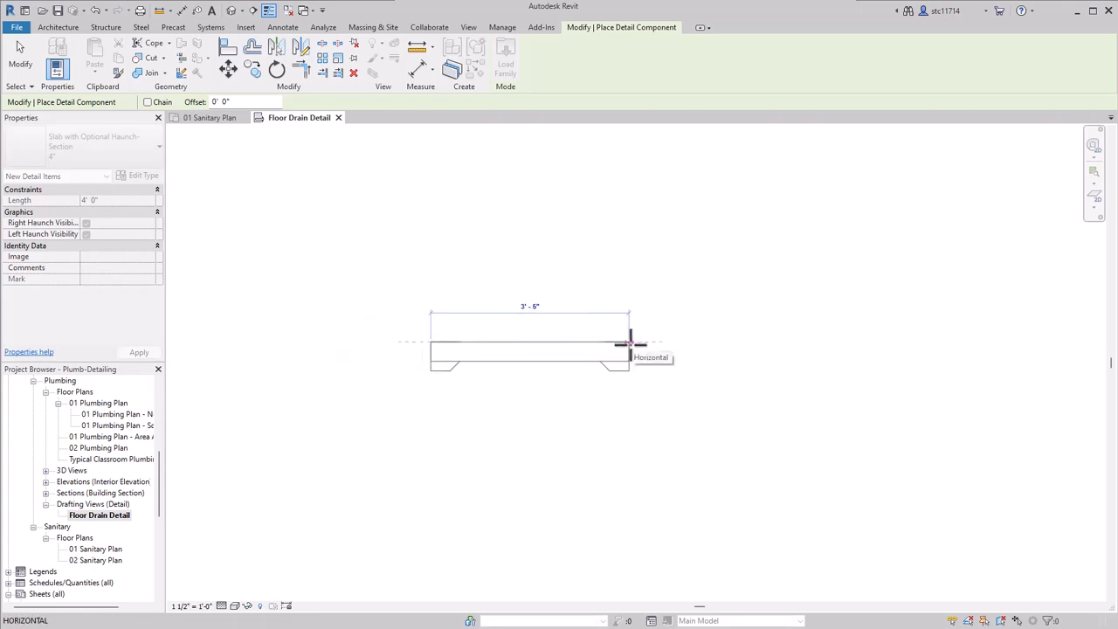
scroll(616, 343, "up", 3)
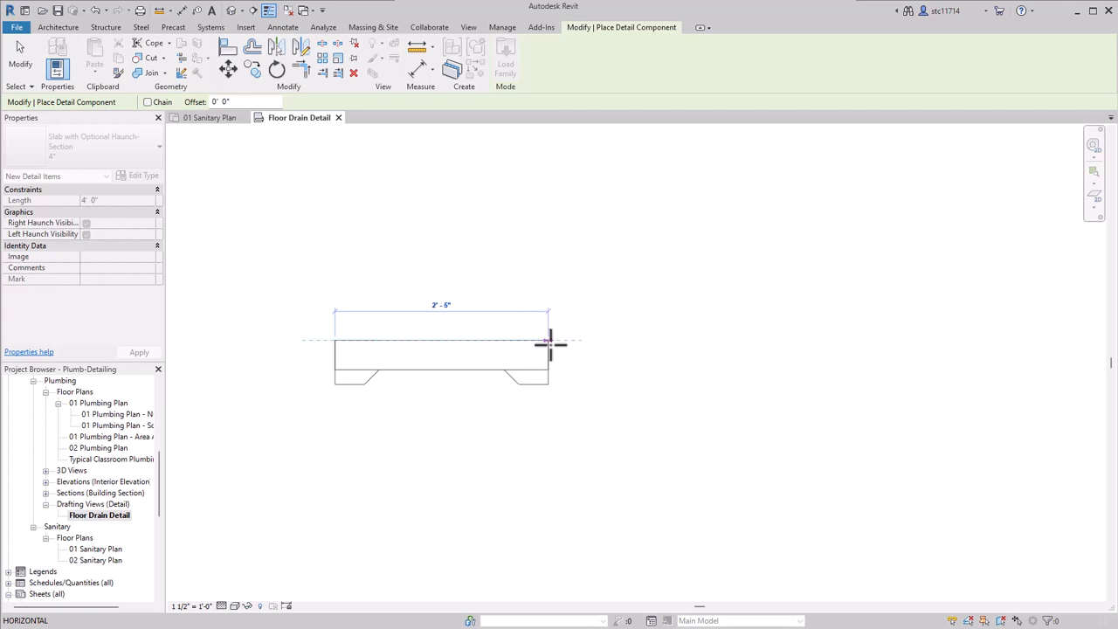
scroll(563, 343, "up", 1)
scroll(563, 343, "up", 1)
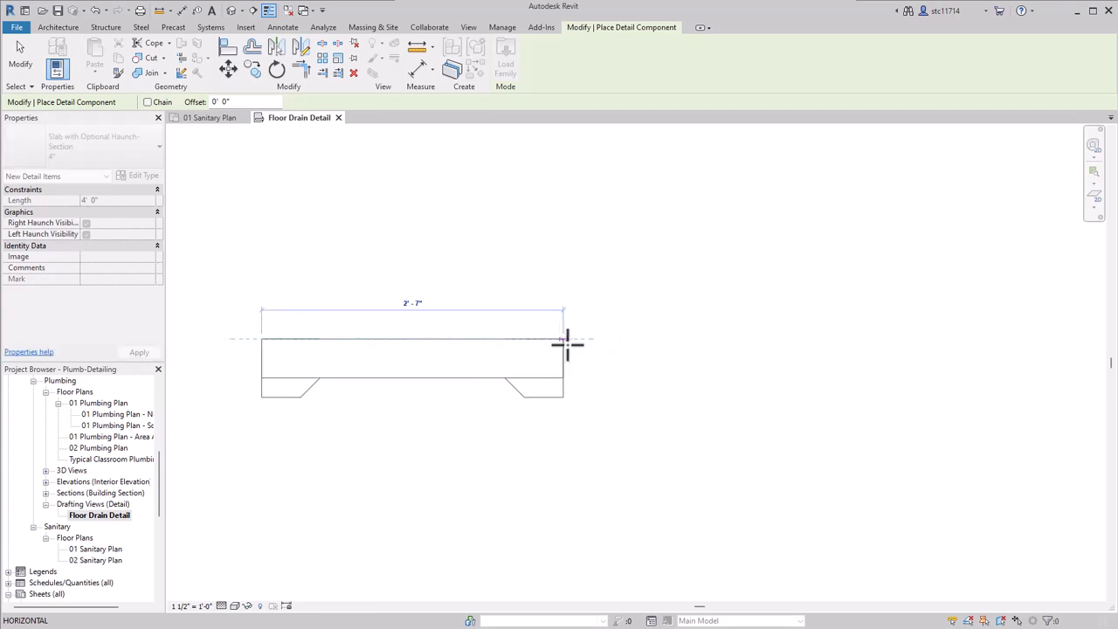
middle_click_drag(629, 365, 710, 367)
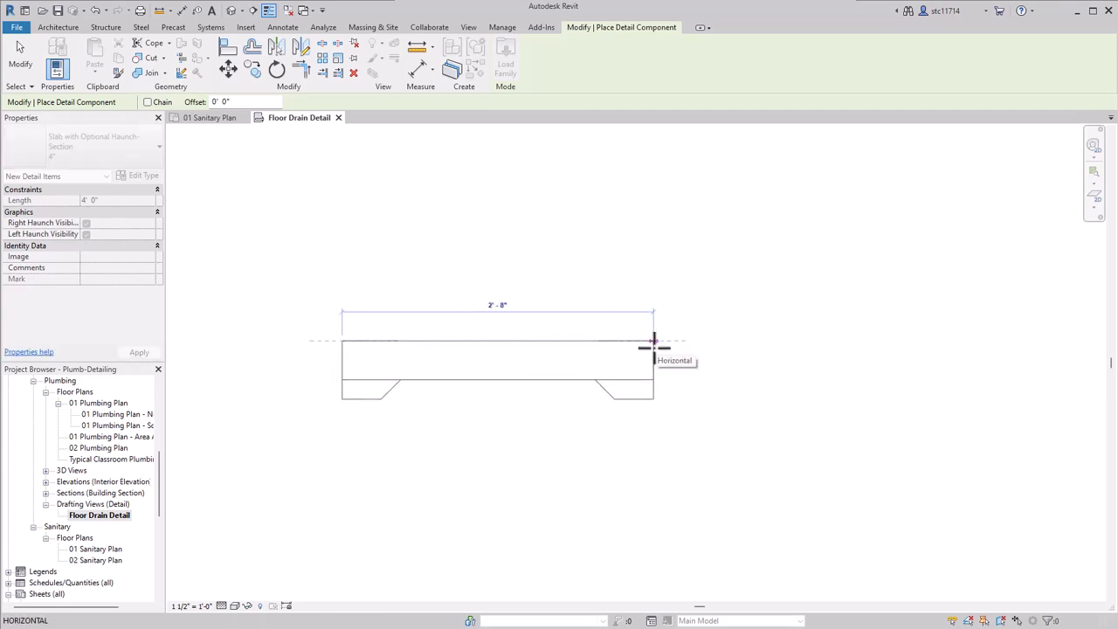
left_click(654, 346)
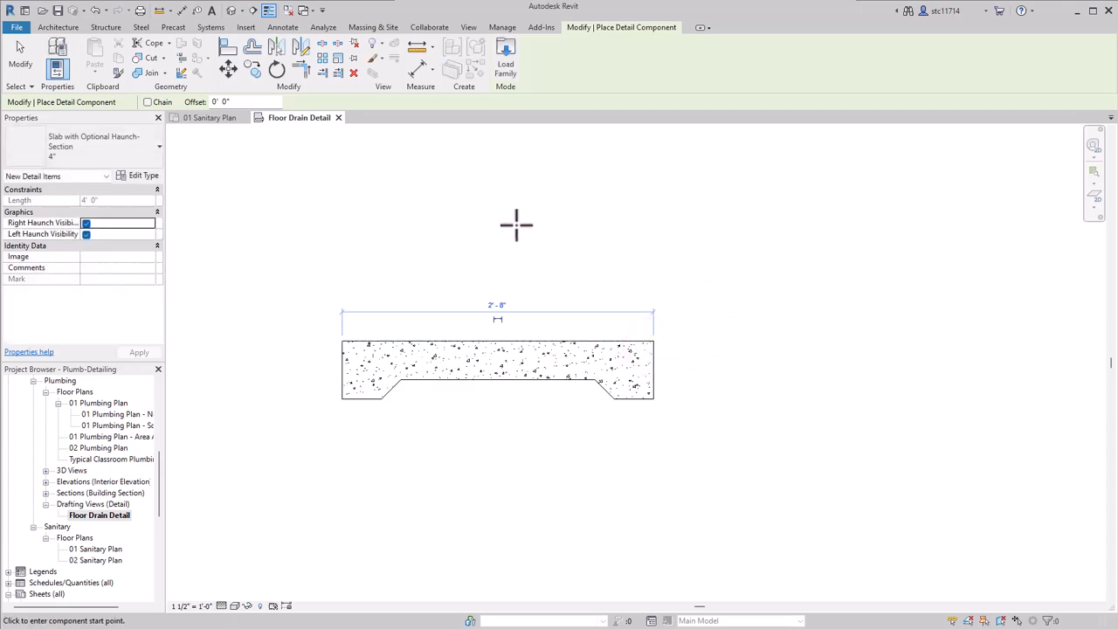
key("Escape")
key("Escape")
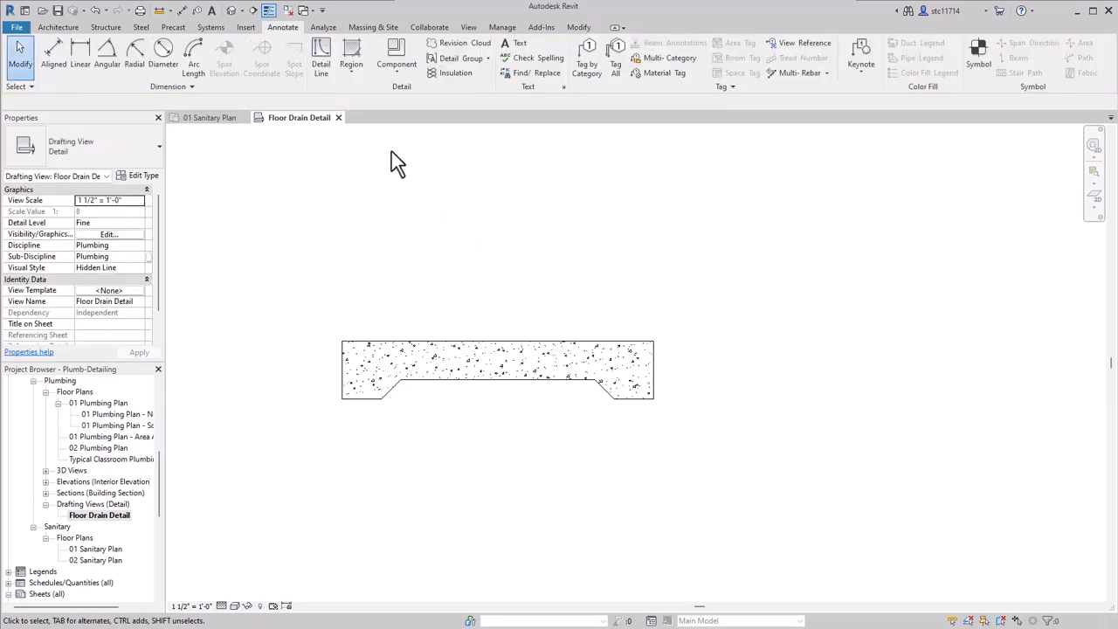
Place a Floor Drain-Section detail component at the middle of the slab's top edge, 1'-4" from its right end
left_click(397, 60)
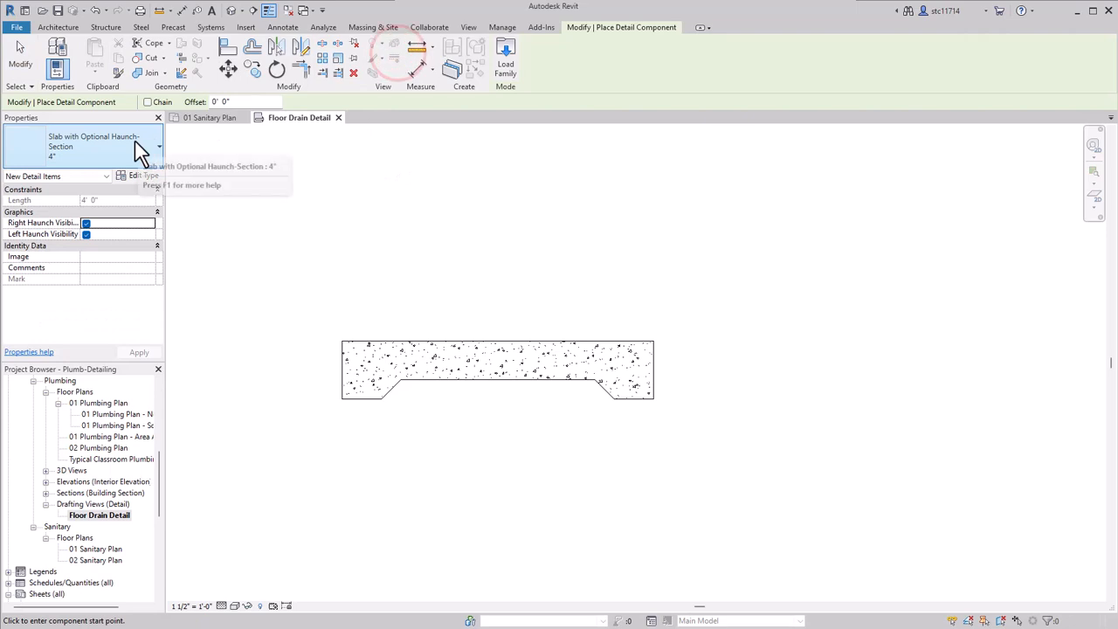
left_click(135, 148)
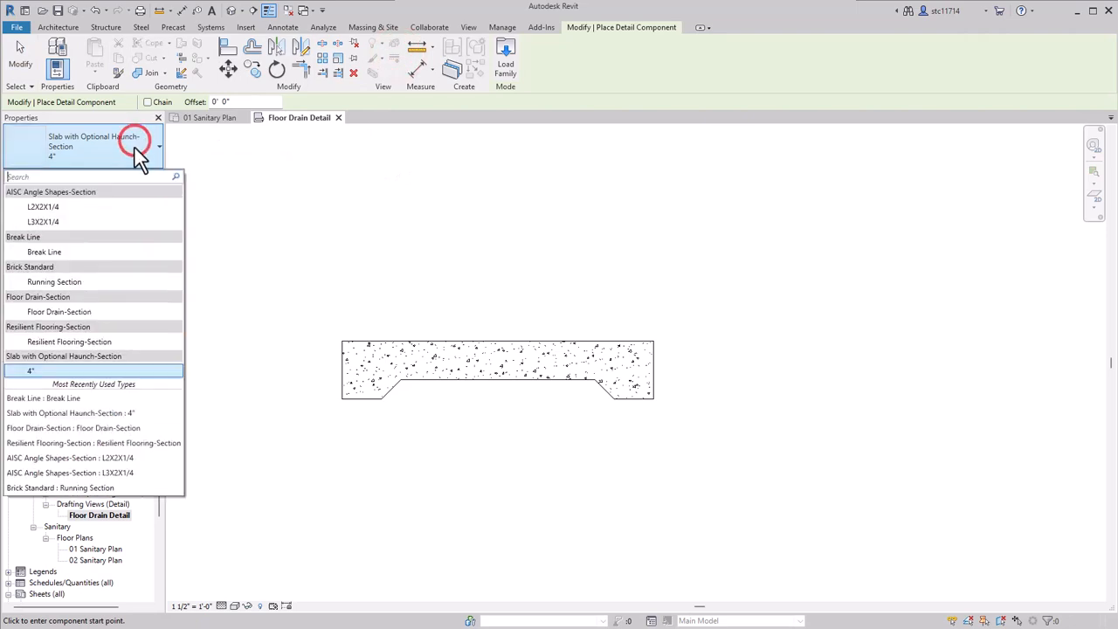
left_click(77, 313)
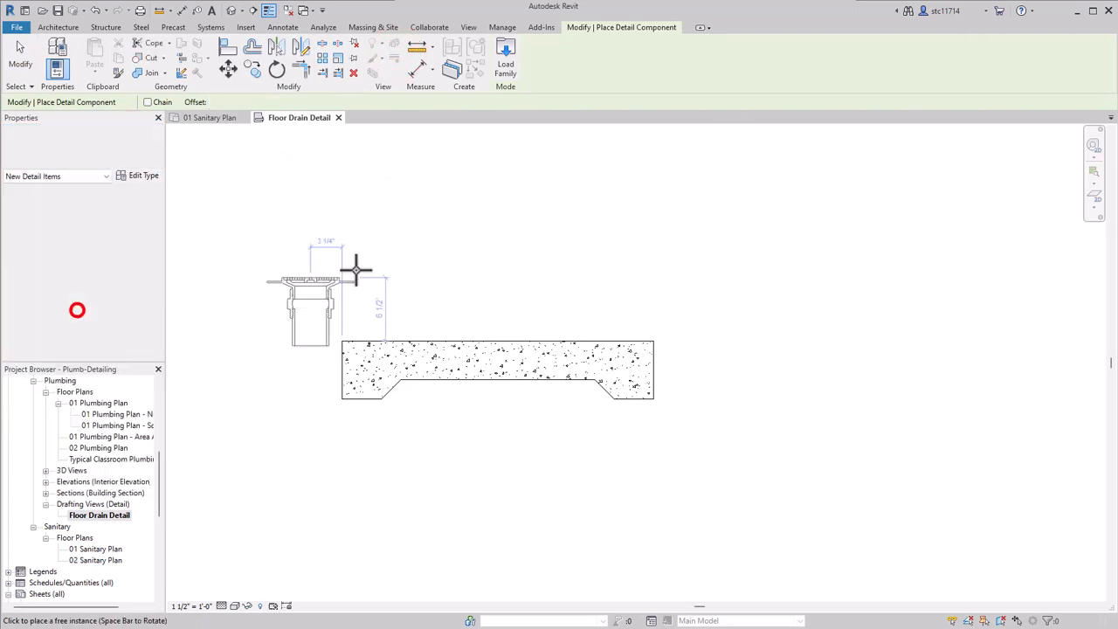
scroll(498, 334, "up", 2)
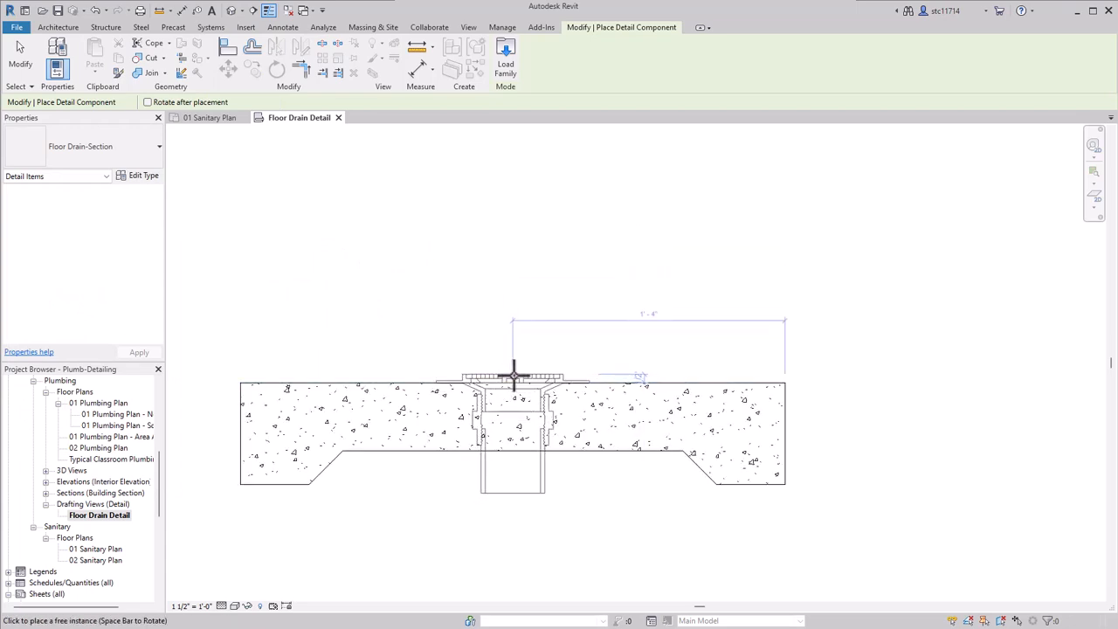
left_click(514, 375)
scroll(512, 371, "up", 4)
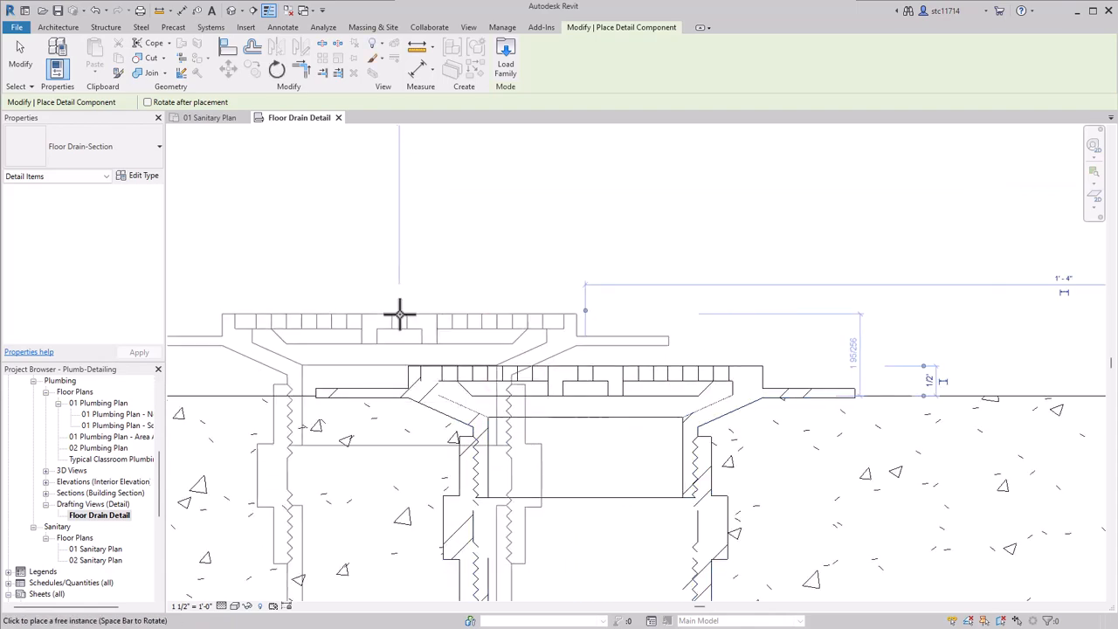
key("Escape")
Align the underside of the floor drain's flange with the top edge of the slab
middle_click_drag(380, 312, 512, 295)
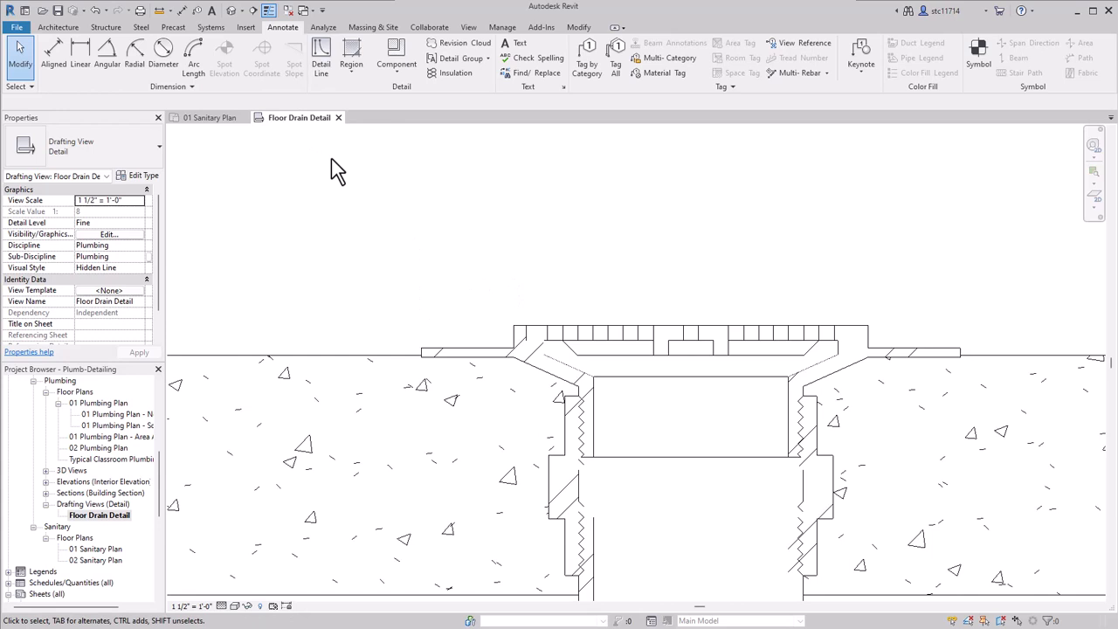
key("a")
key("l")
left_click(342, 356)
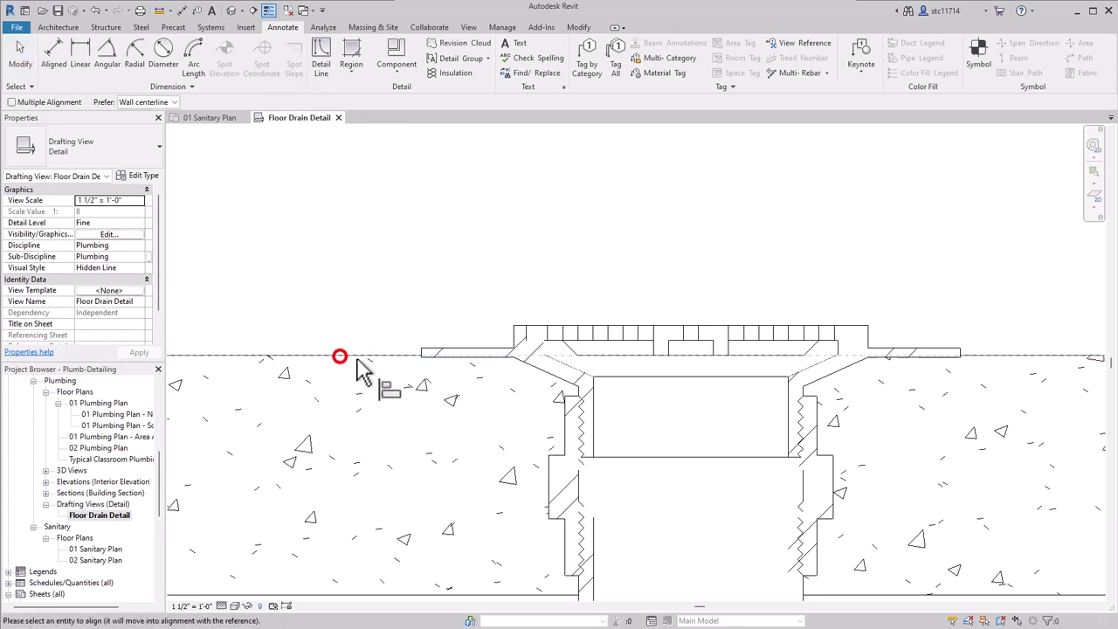
left_click(455, 358)
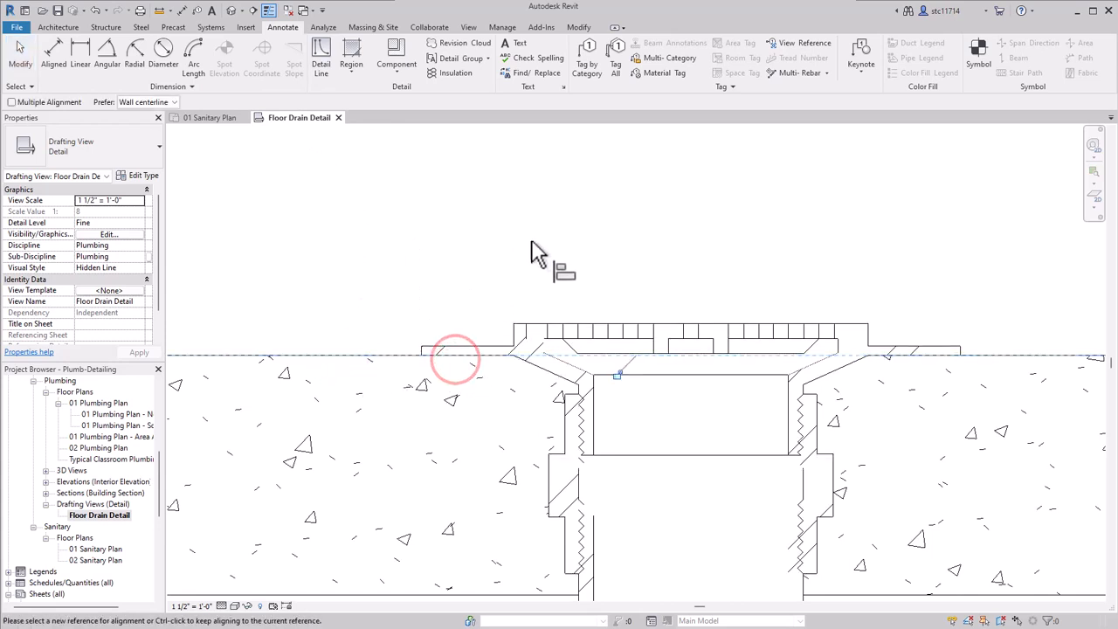
key("Escape")
Check the floor drain detail's line weights by turning Thin Lines off and back on
scroll(568, 236, "down", 3)
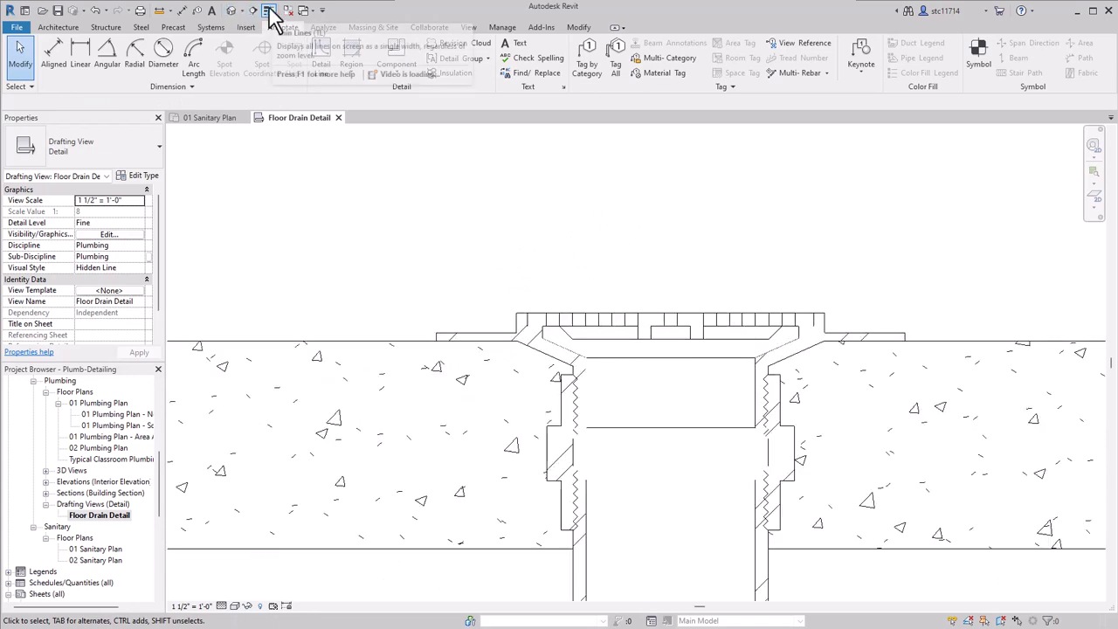
left_click(271, 12)
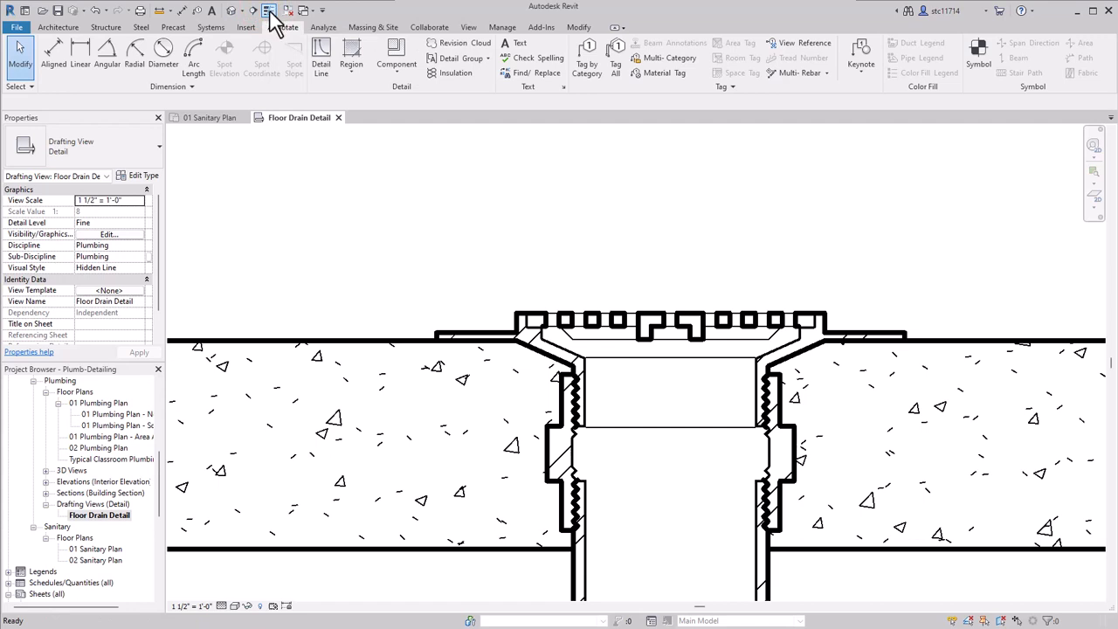
left_click(271, 12)
left_click(489, 231)
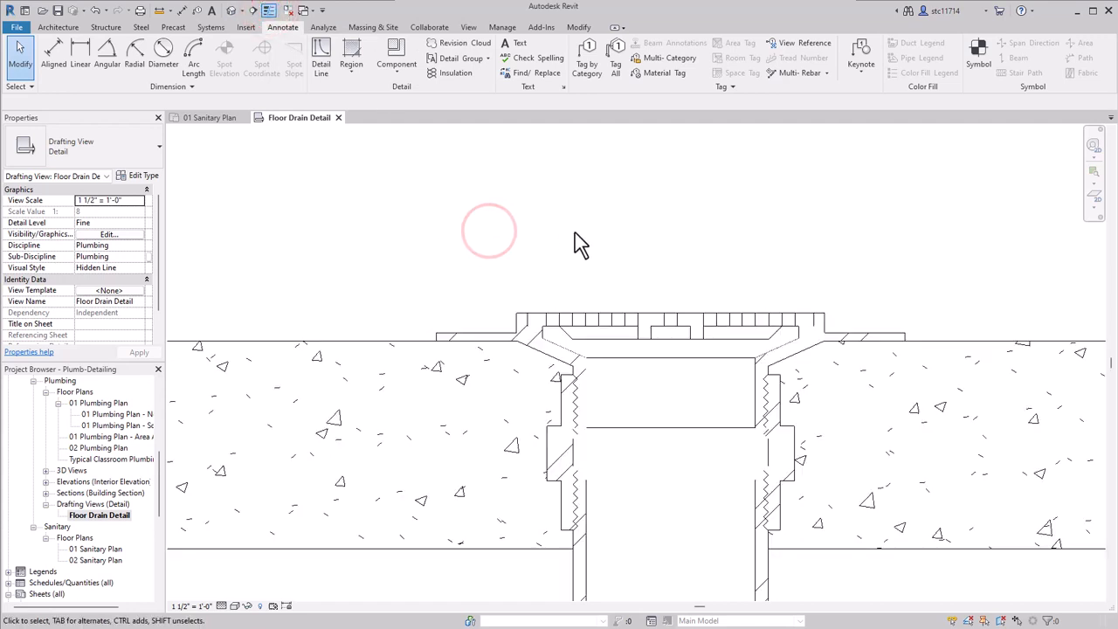
Place a Resilient Flooring-Section component horizontally from the drain's upper left corner outward, about 8 3/4" long
scroll(572, 232, "down", 1)
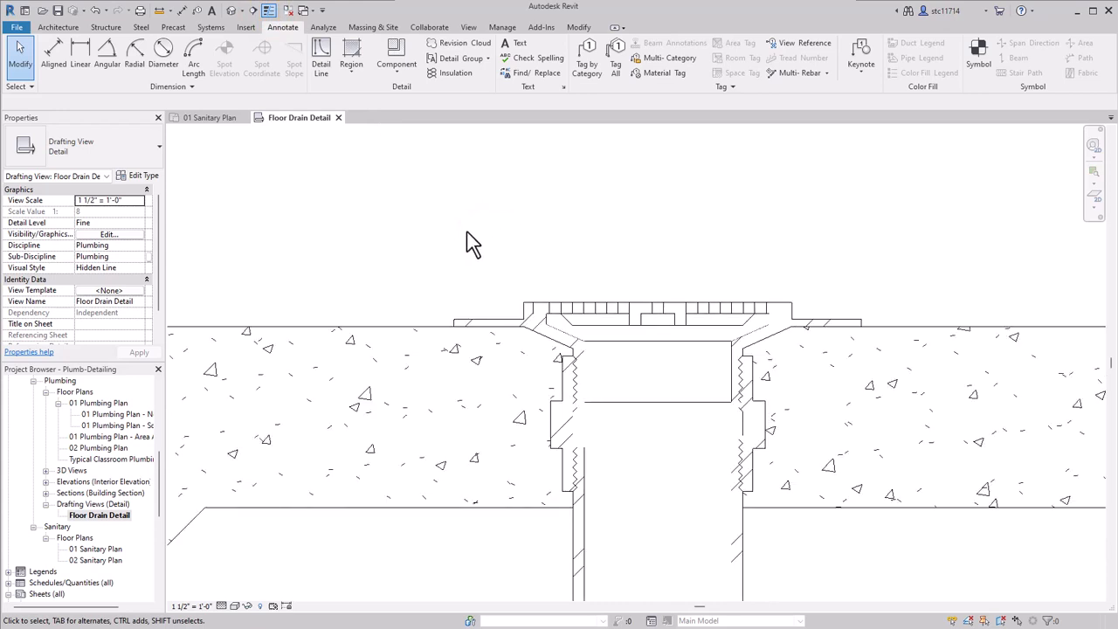
left_click(397, 50)
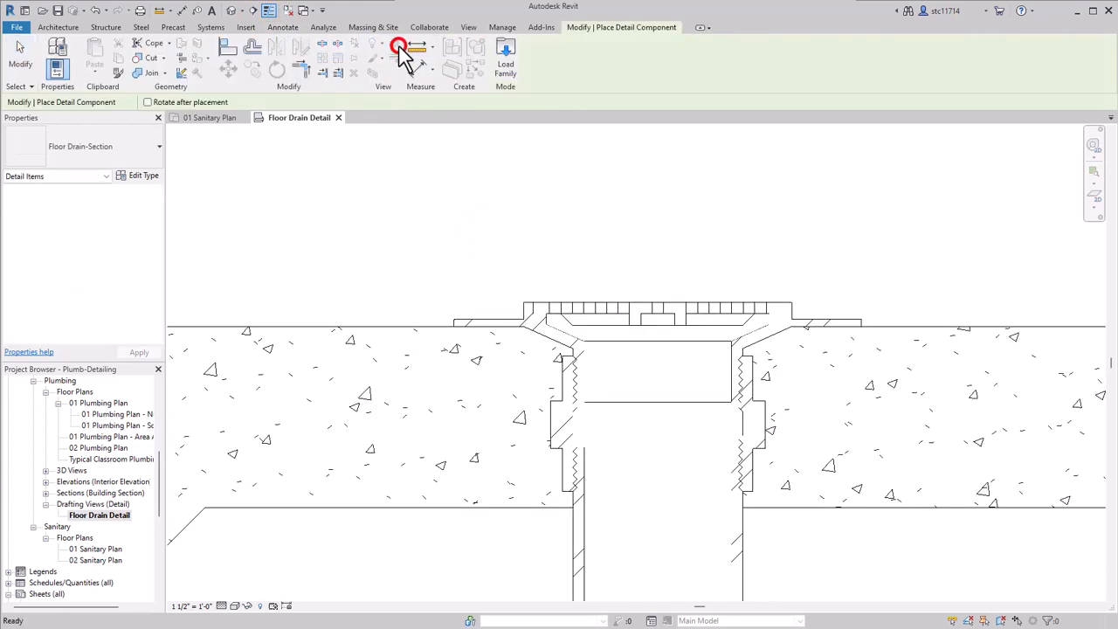
left_click(102, 157)
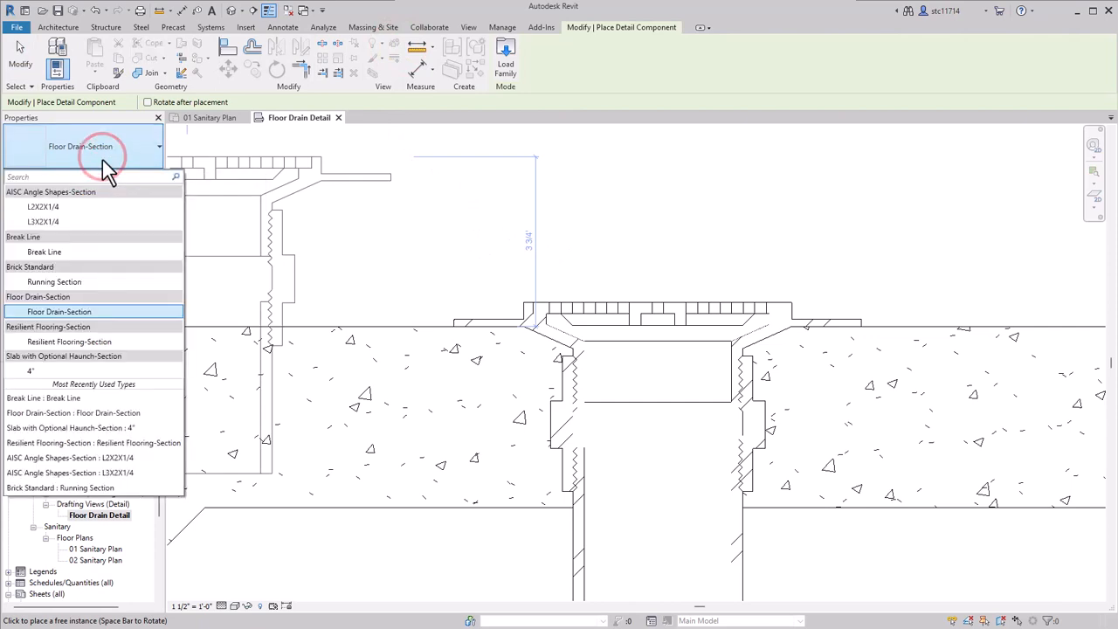
left_click(74, 341)
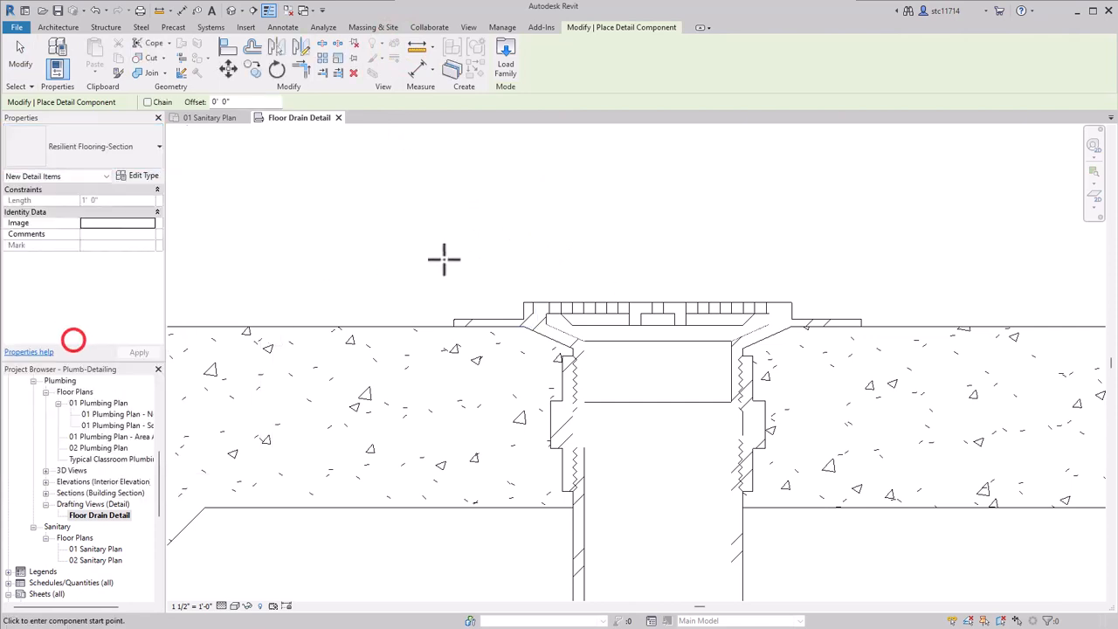
left_click(521, 302)
scroll(367, 297, "down", 1)
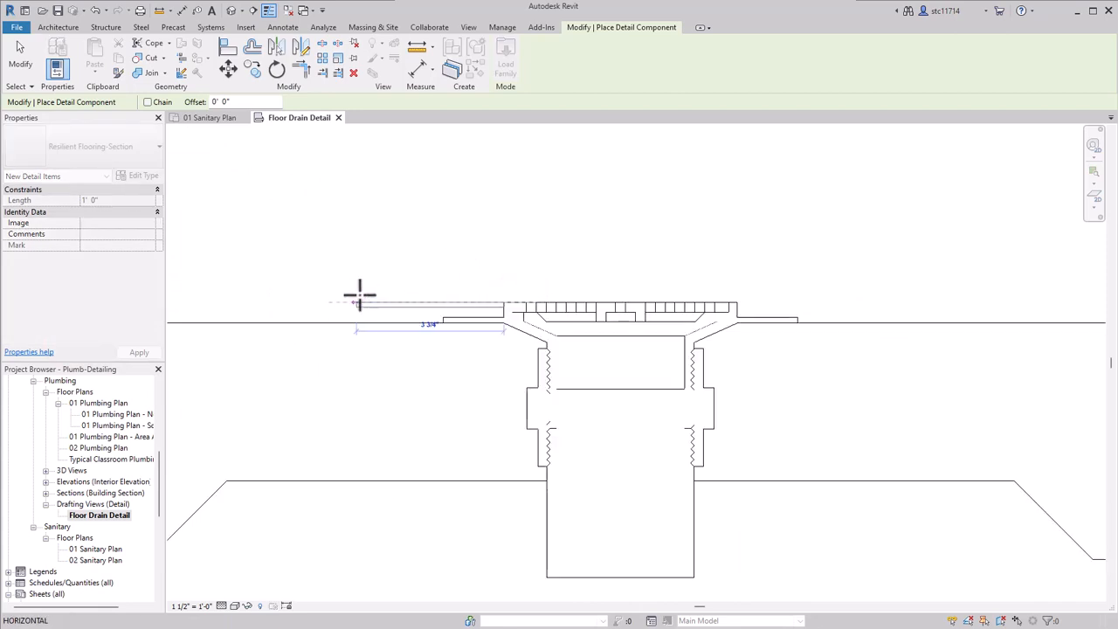
middle_click_drag(367, 297, 544, 275)
scroll(437, 279, "down", 1)
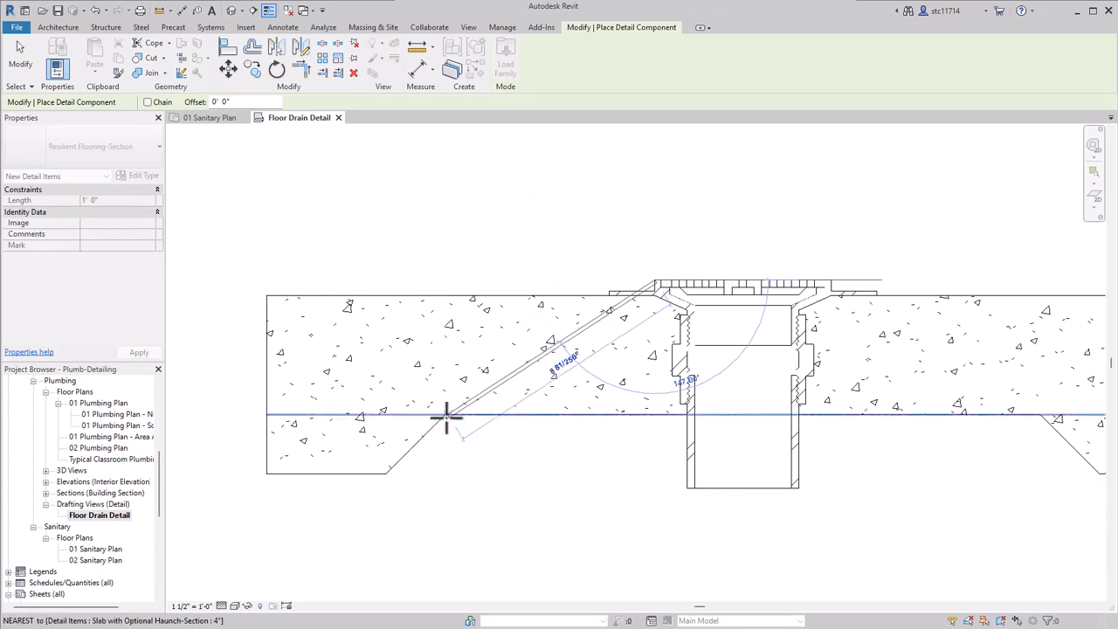
left_click(393, 280)
middle_click_drag(789, 187, 617, 209)
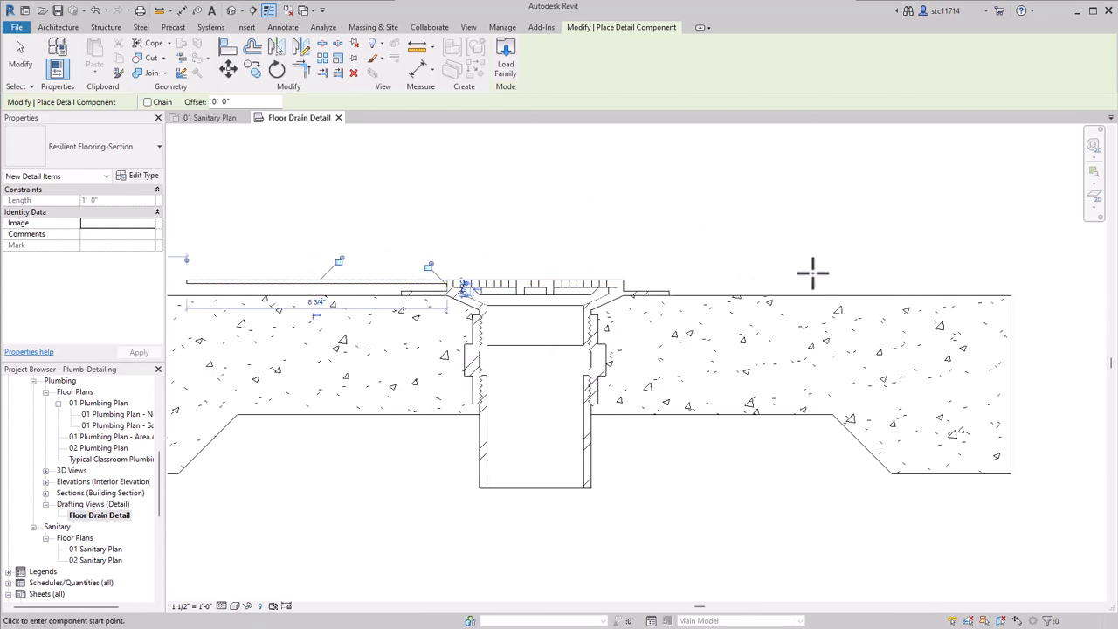
key("Escape")
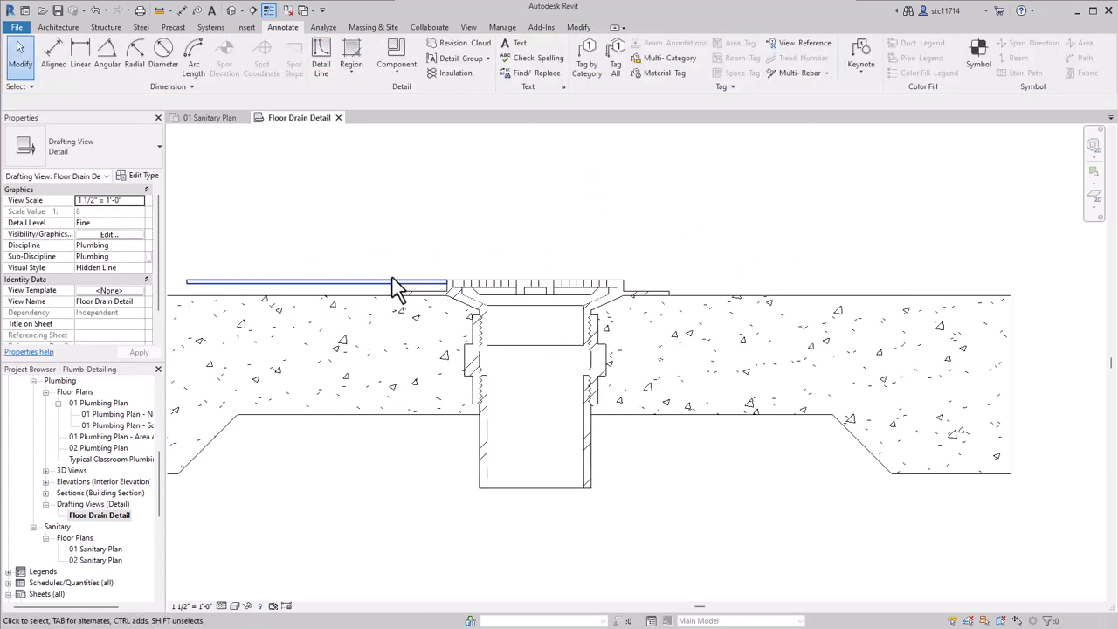
Mirror the resilient flooring about the drain's vertical centreline to the other side, then deselect the copy
left_click(392, 281)
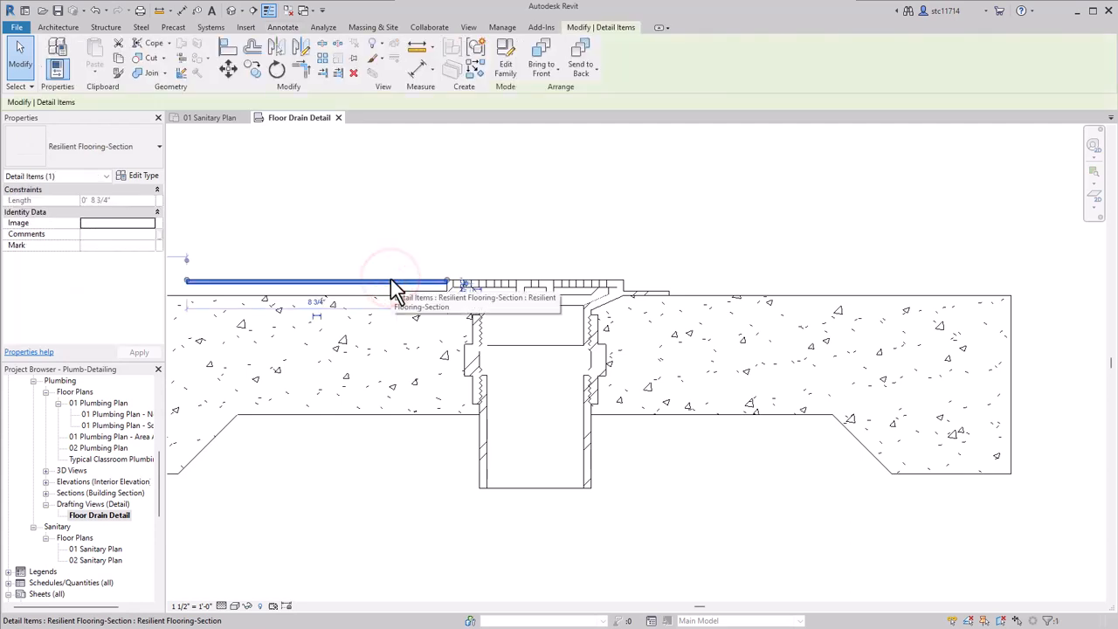
left_click(276, 49)
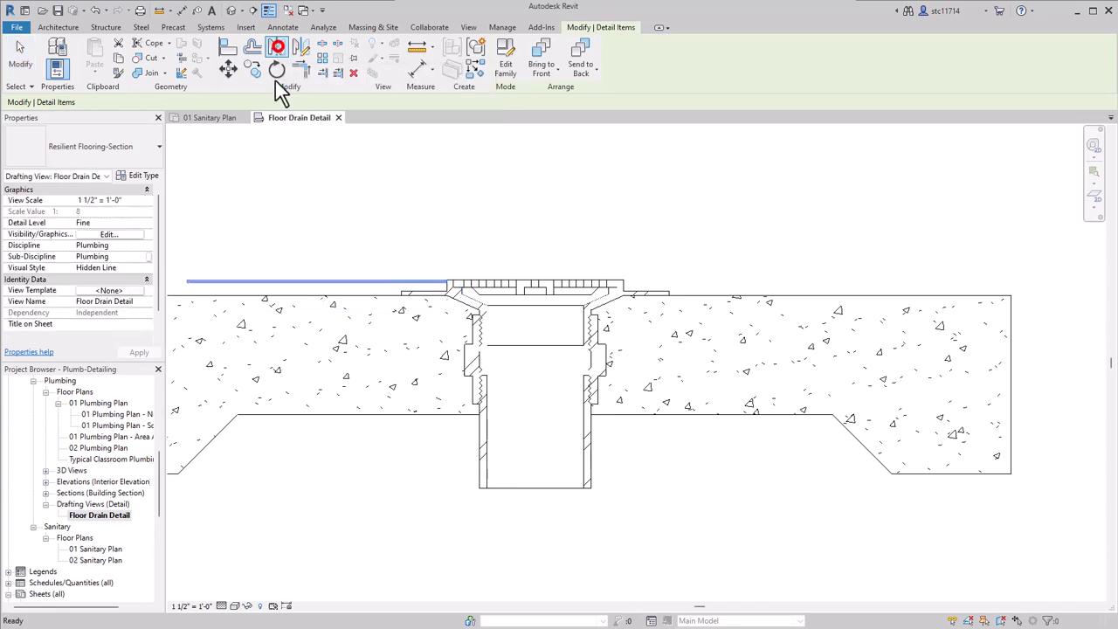
left_click(534, 437)
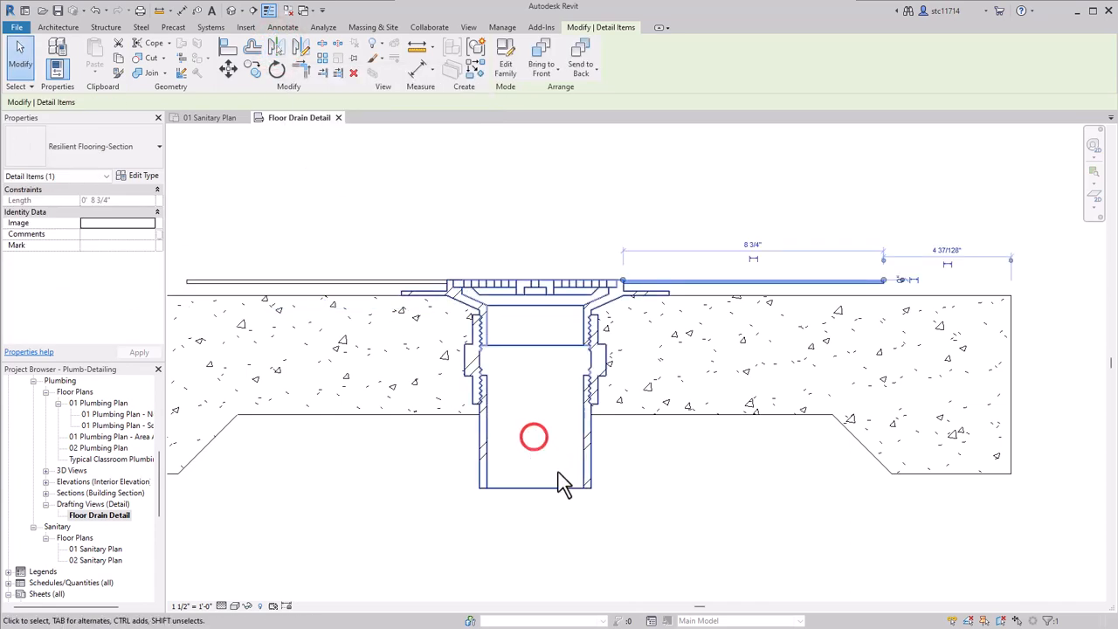
left_click(771, 519)
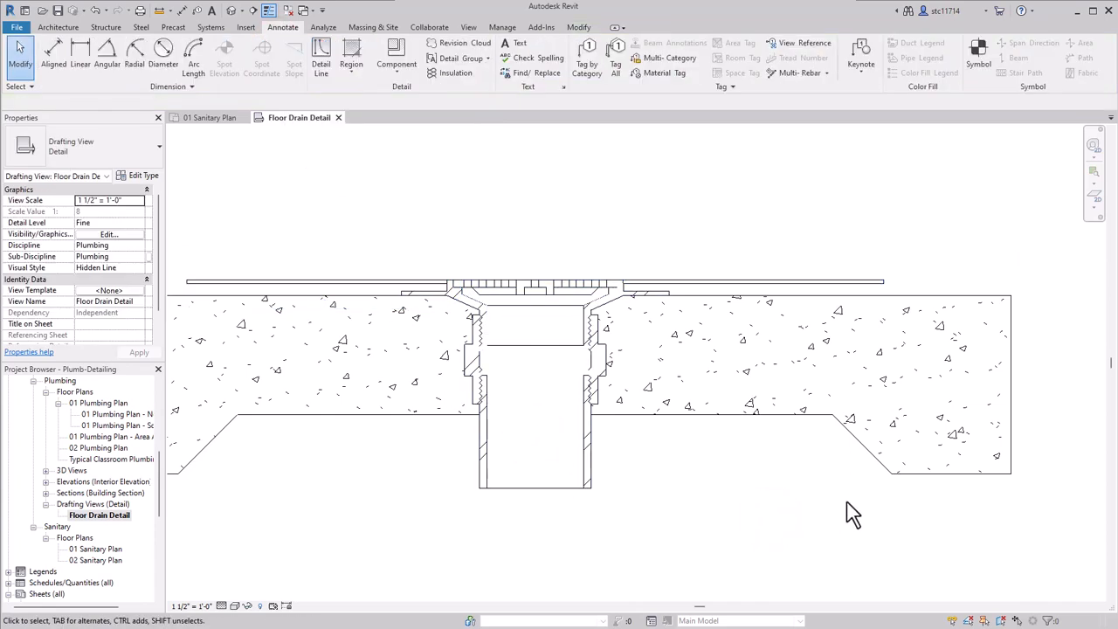
Start a Grout filled region and sketch its boundary from the left flooring's underside down the drain body and around the flange to the slab
scroll(325, 221, "up", 2)
middle_click_drag(381, 266, 527, 229)
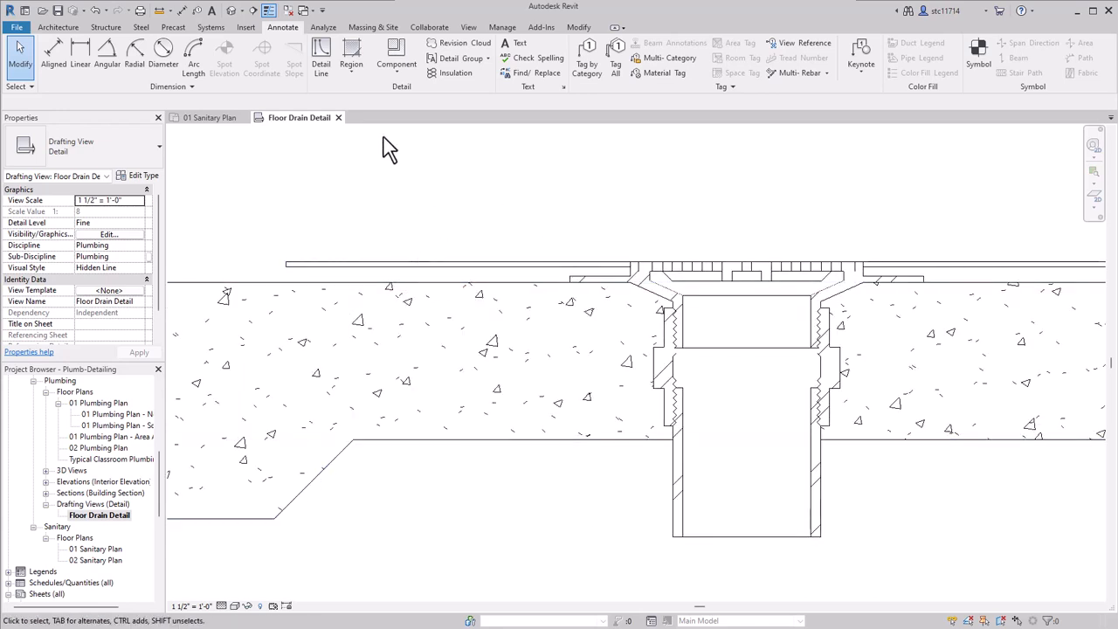
left_click(353, 63)
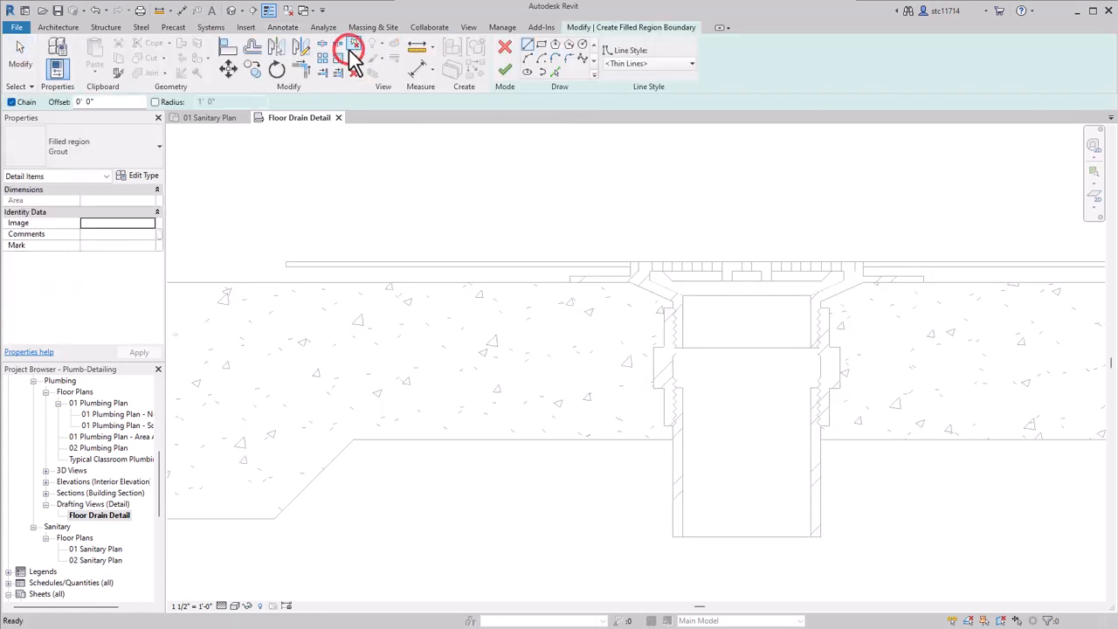
left_click(95, 145)
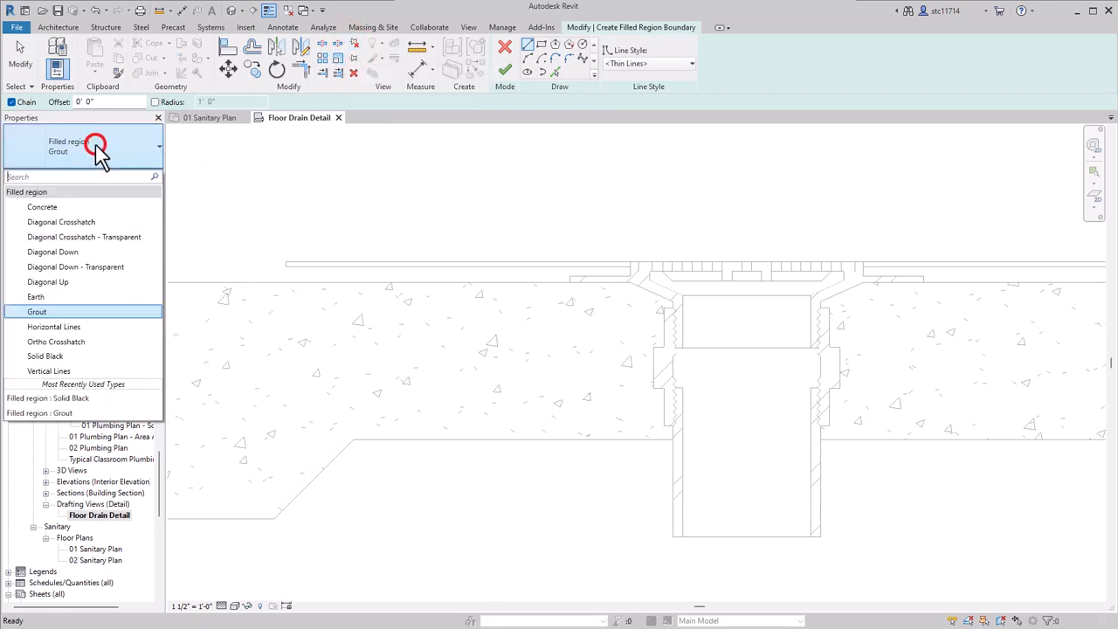
left_click(63, 312)
scroll(572, 286, "up", 2)
mouse_move(579, 282)
middle_mouse_down()
mouse_move(769, 282)
mouse_move(839, 253)
middle_mouse_up()
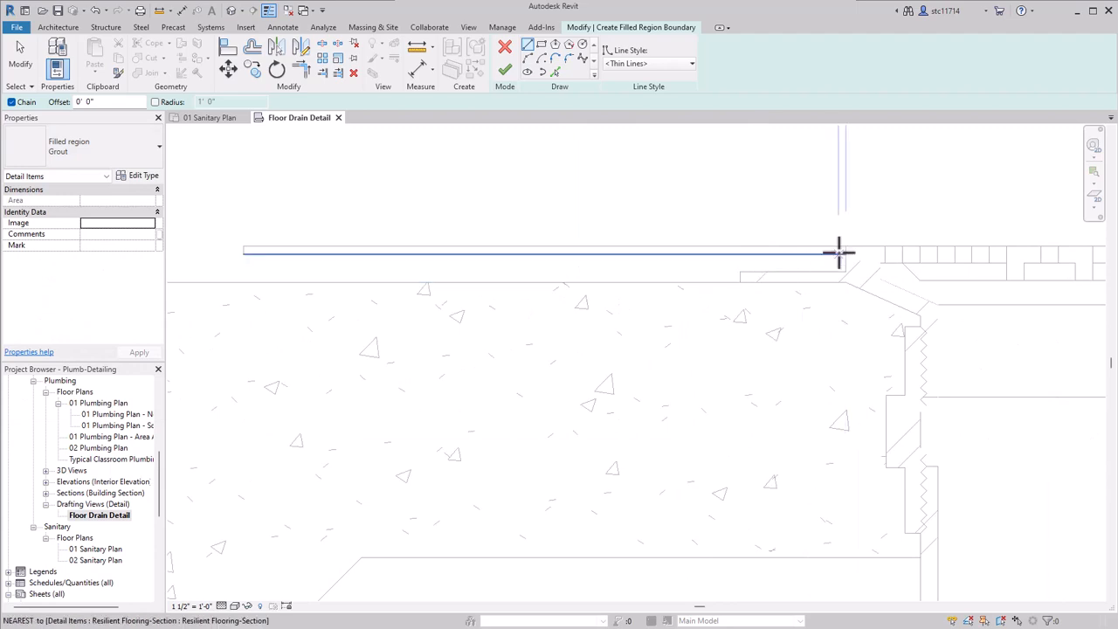
left_click(845, 269)
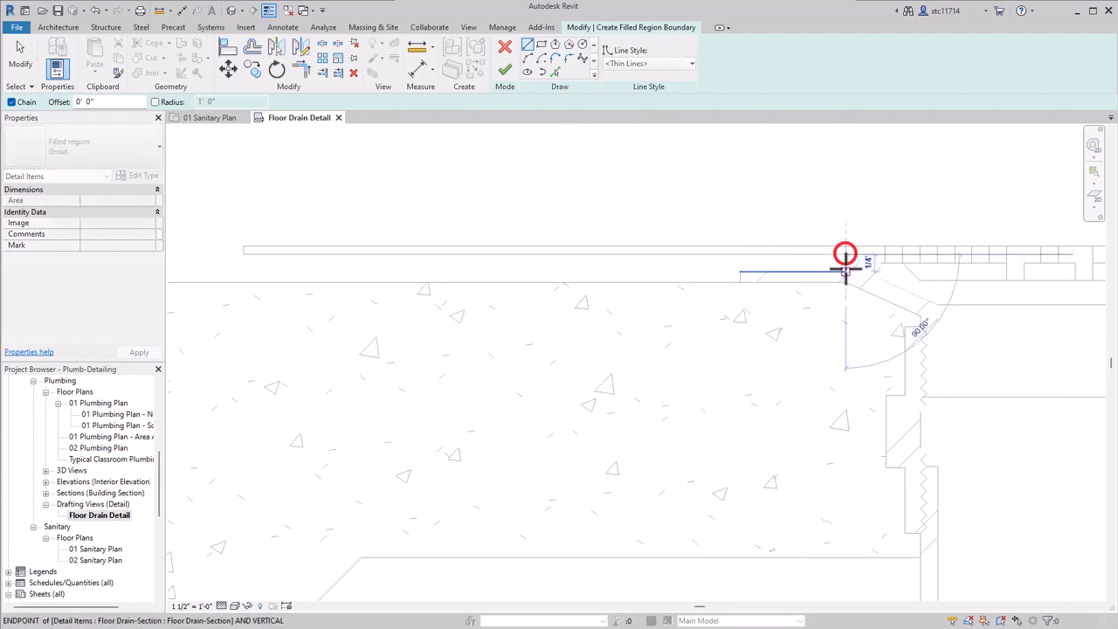
left_click(741, 272)
left_click(740, 282)
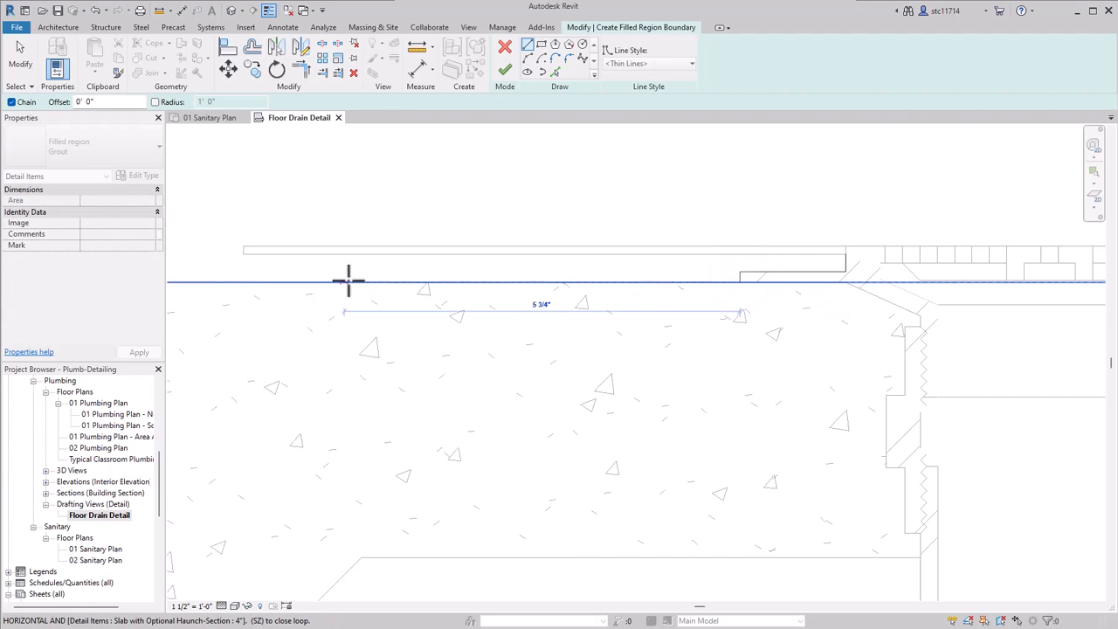
Close the grout boundary about 7 1/2" along the slab top and back under the resilient flooring, then finish the region and deselect it
left_click(227, 281)
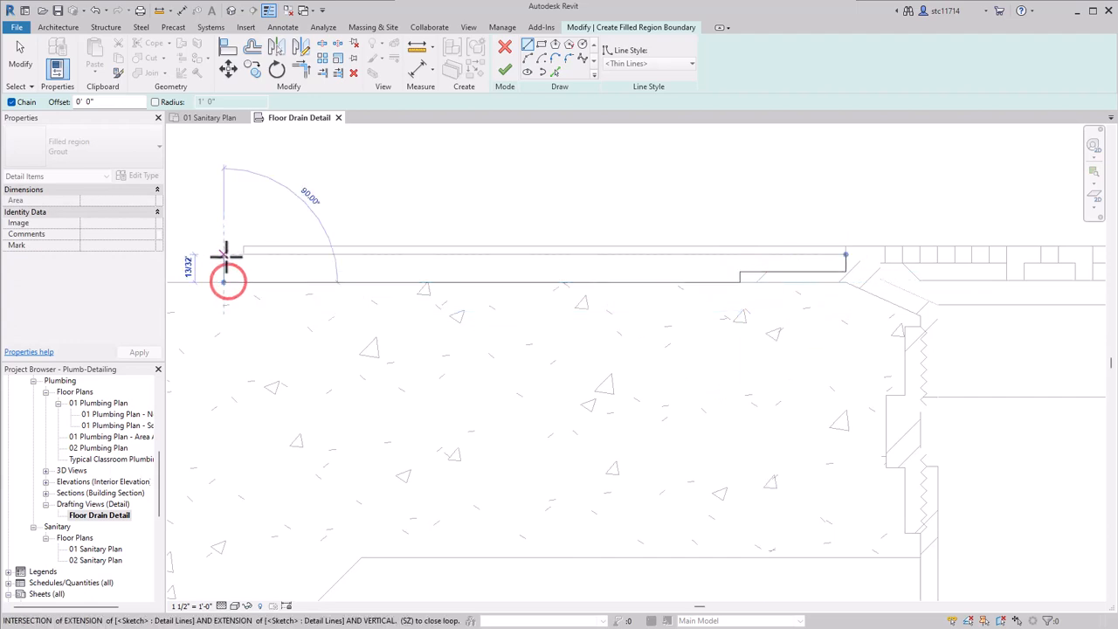
left_click(224, 255)
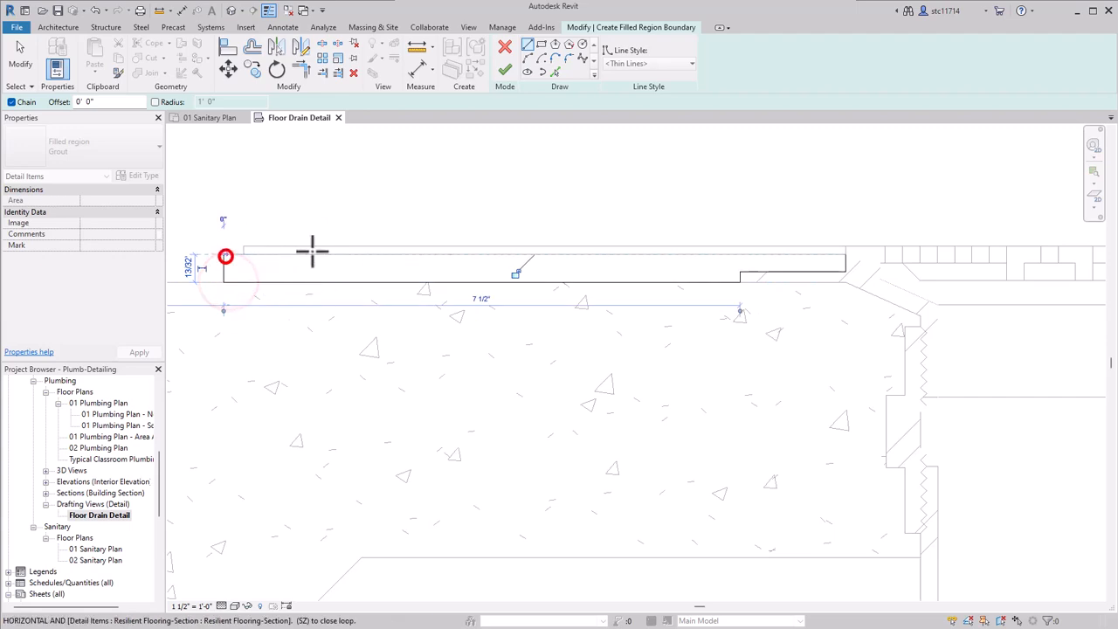
left_click(846, 254)
left_click(504, 70)
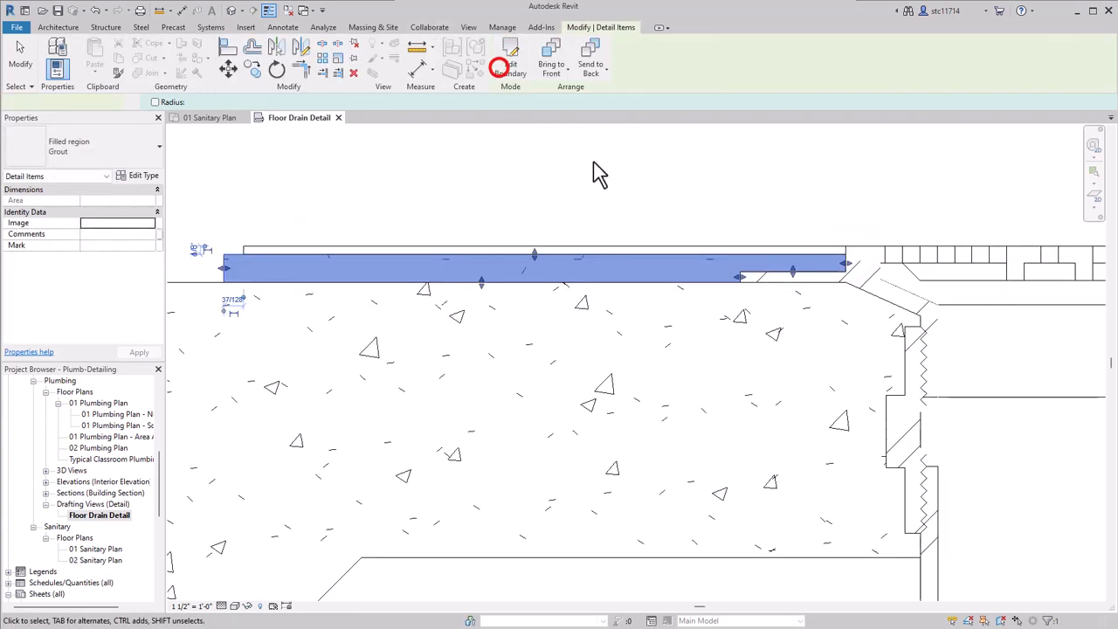
left_click(636, 178)
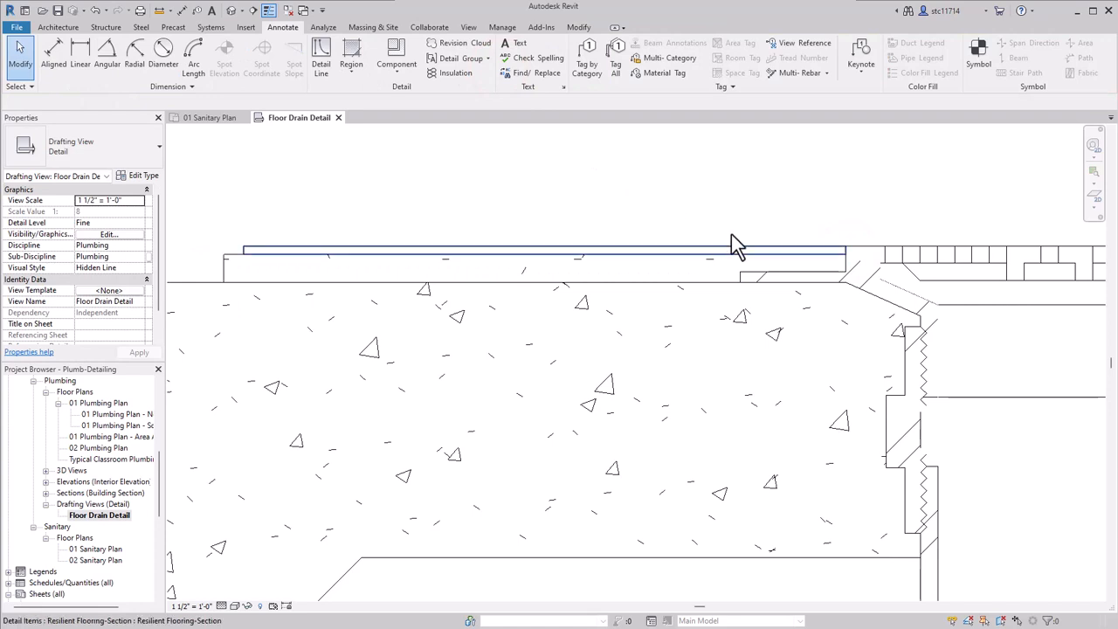
Mirror the grout filled region about the floor drain's vertical centreline to the other side and deselect the copy
scroll(725, 214, "up", 2)
scroll(366, 231, "up", 2)
scroll(349, 241, "down", 1)
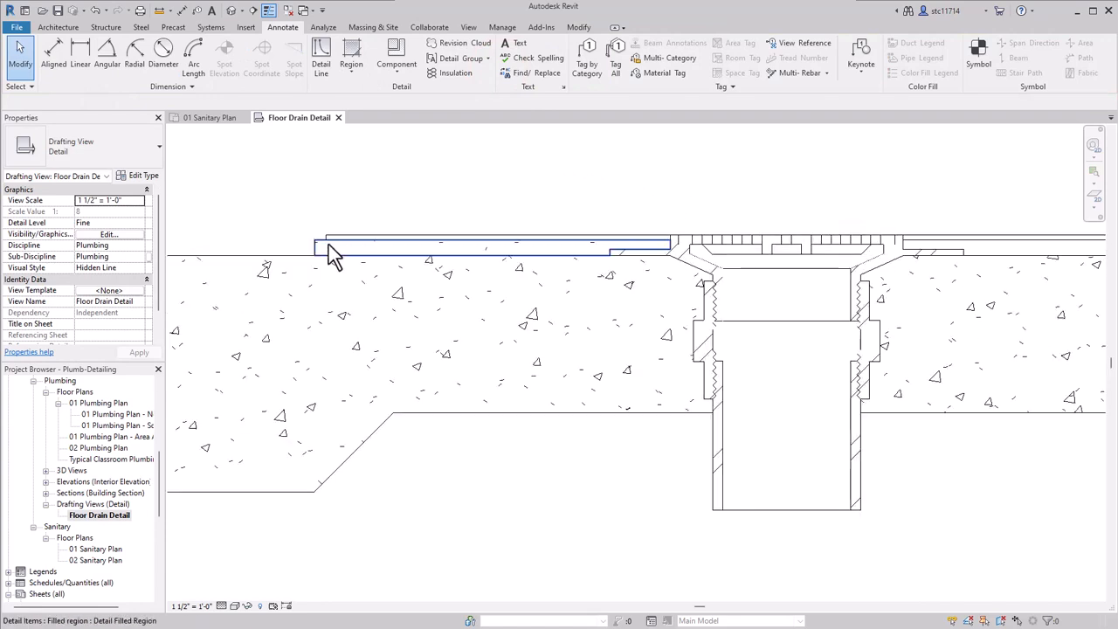
left_click(327, 250)
middle_click_drag(741, 180, 647, 179)
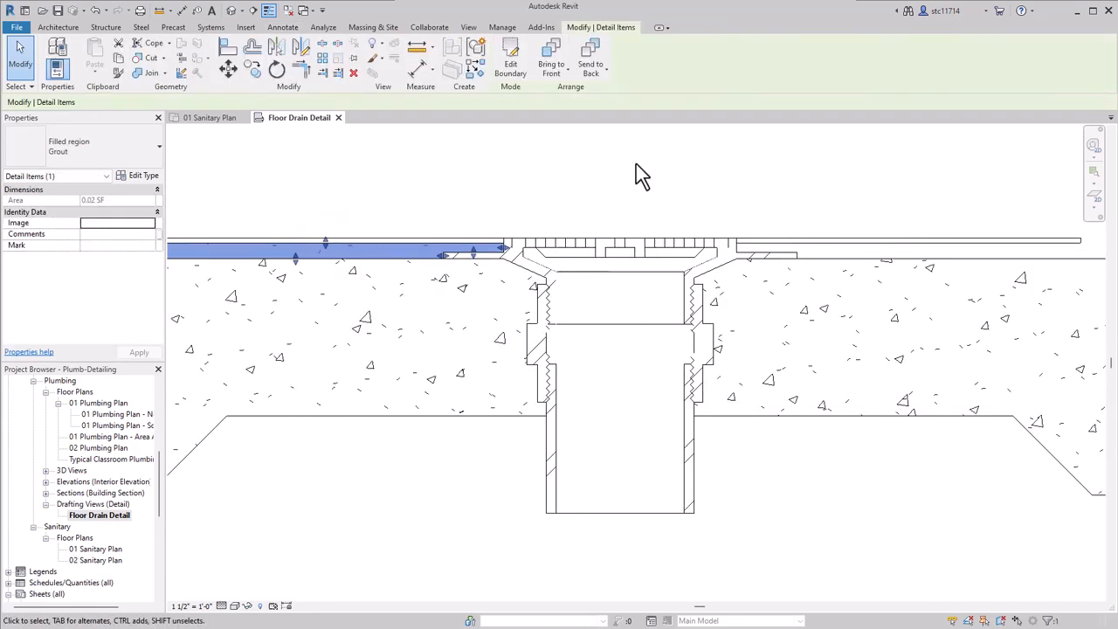
left_click(276, 47)
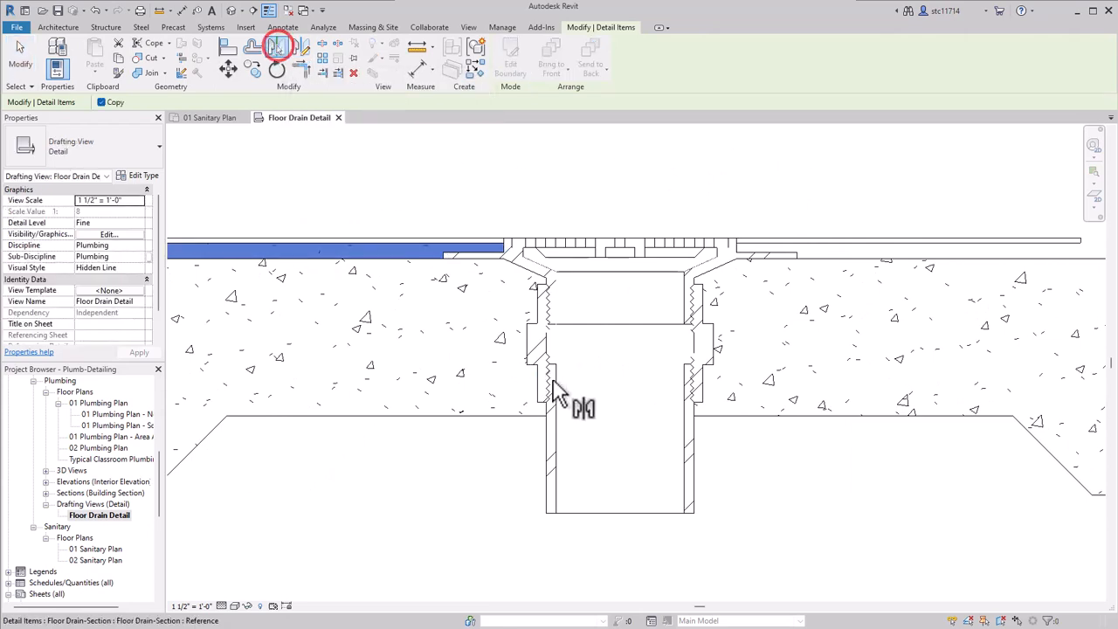
left_click(620, 413)
key("Escape")
scroll(913, 510, "down", 1)
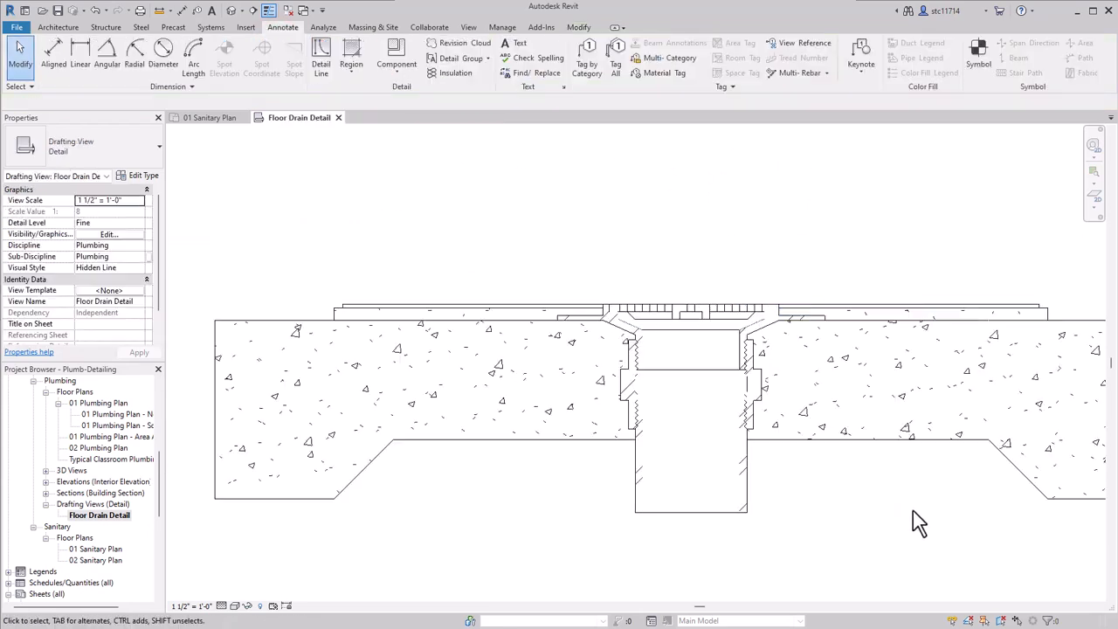
Place a Break Line component rotated to vertical across the left part of the slab, with its jag at the slab's mid-depth
scroll(911, 513, "down", 1)
mouse_move(911, 513)
middle_mouse_down()
mouse_move(914, 527)
mouse_move(822, 477)
middle_mouse_up()
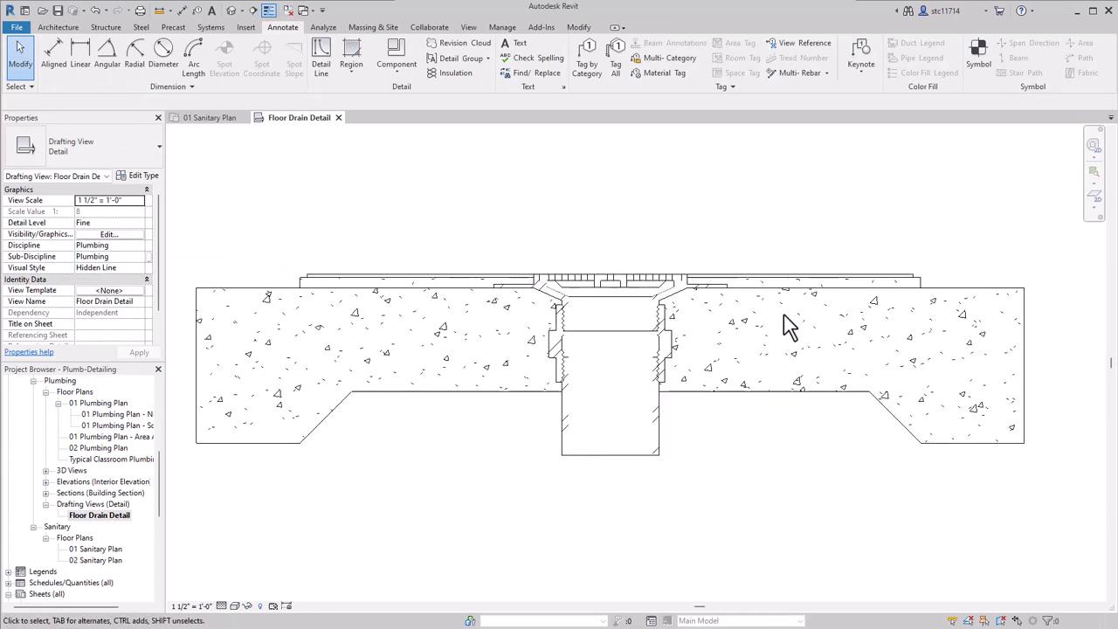
left_click(394, 50)
left_click(122, 149)
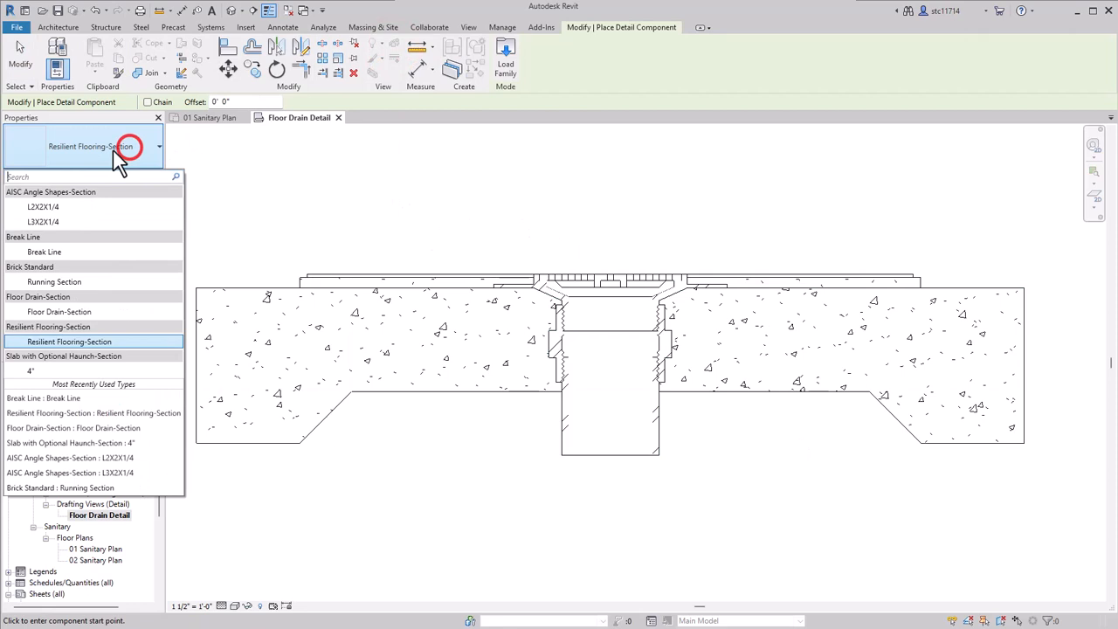
left_click(65, 251)
scroll(407, 234, "down", 1)
scroll(409, 235, "down", 1)
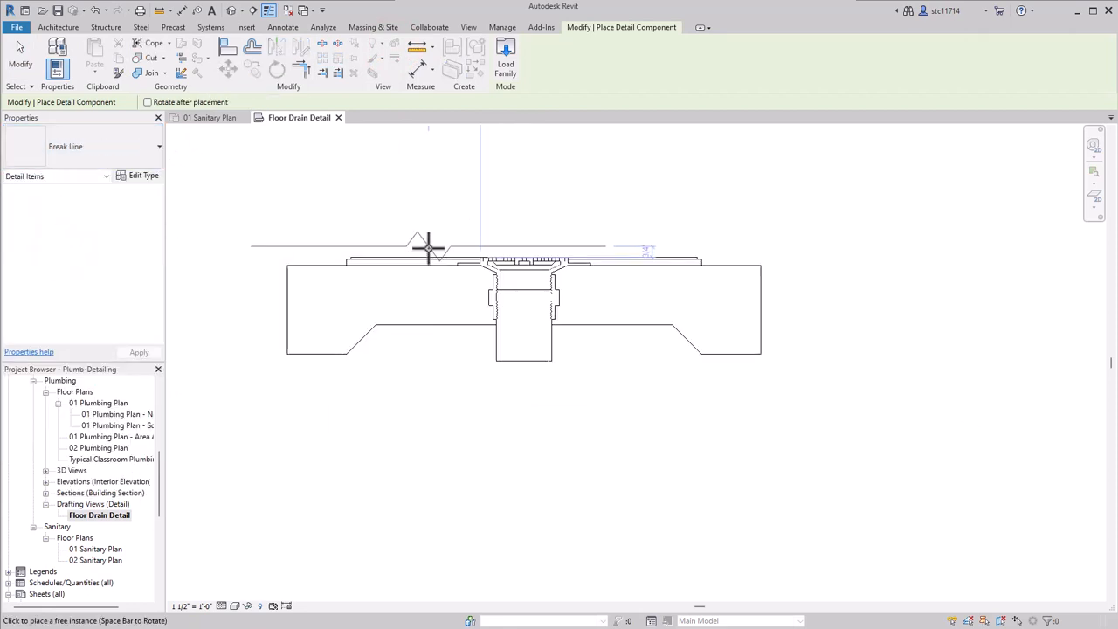
key("space")
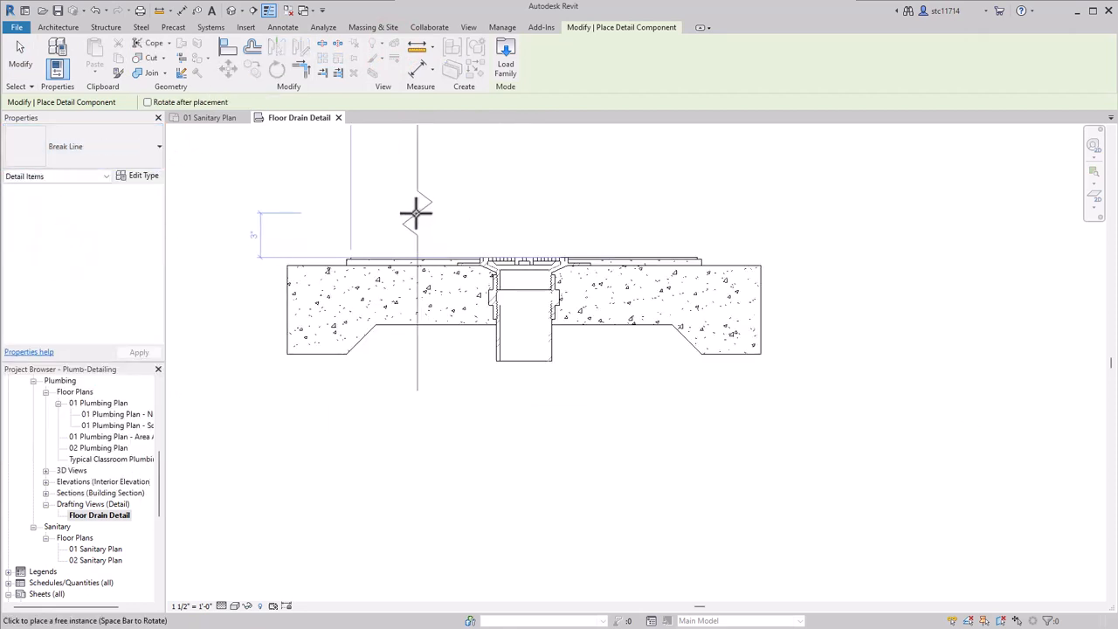
left_click(388, 296)
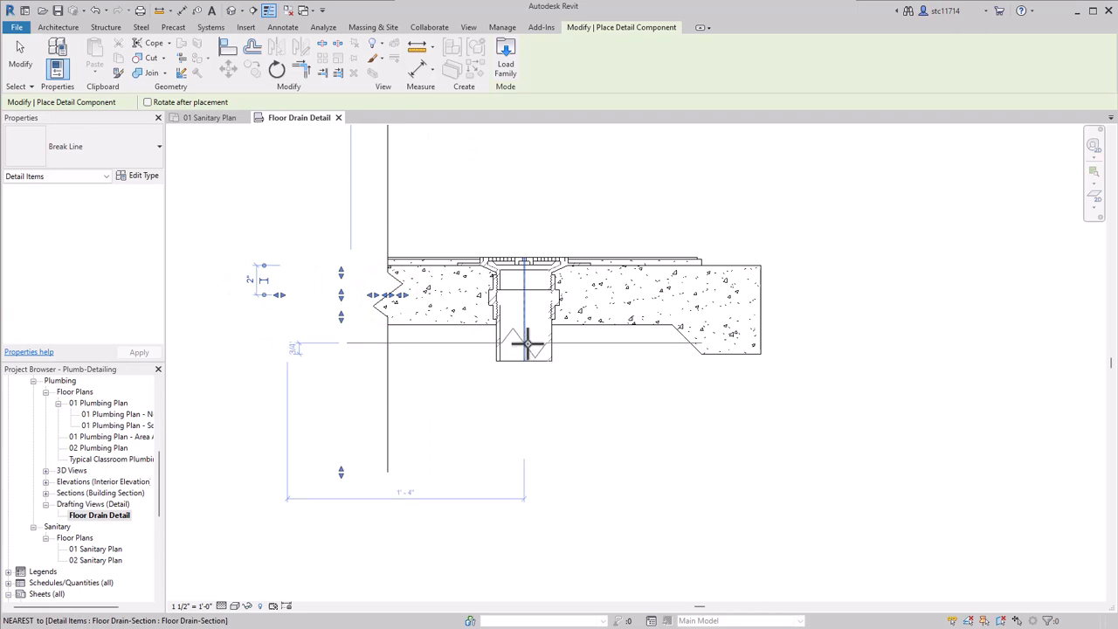
Place a horizontal Break Line across the lower drain pipe and a vertical one masking the right end of the slab
left_click(527, 345)
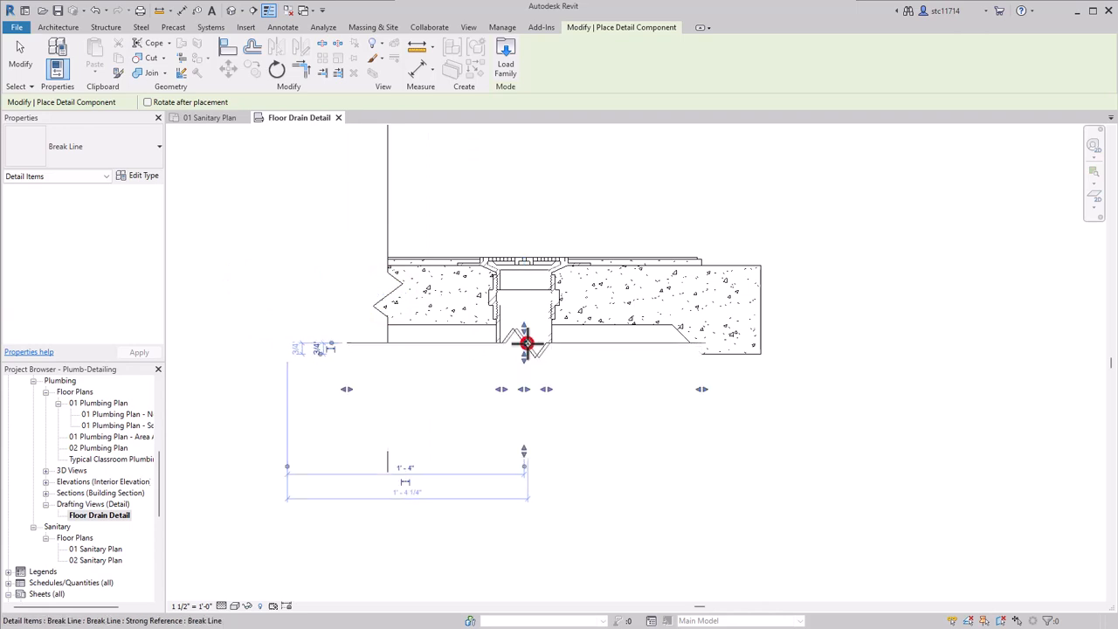
left_click(667, 295)
key("Escape")
key("Escape")
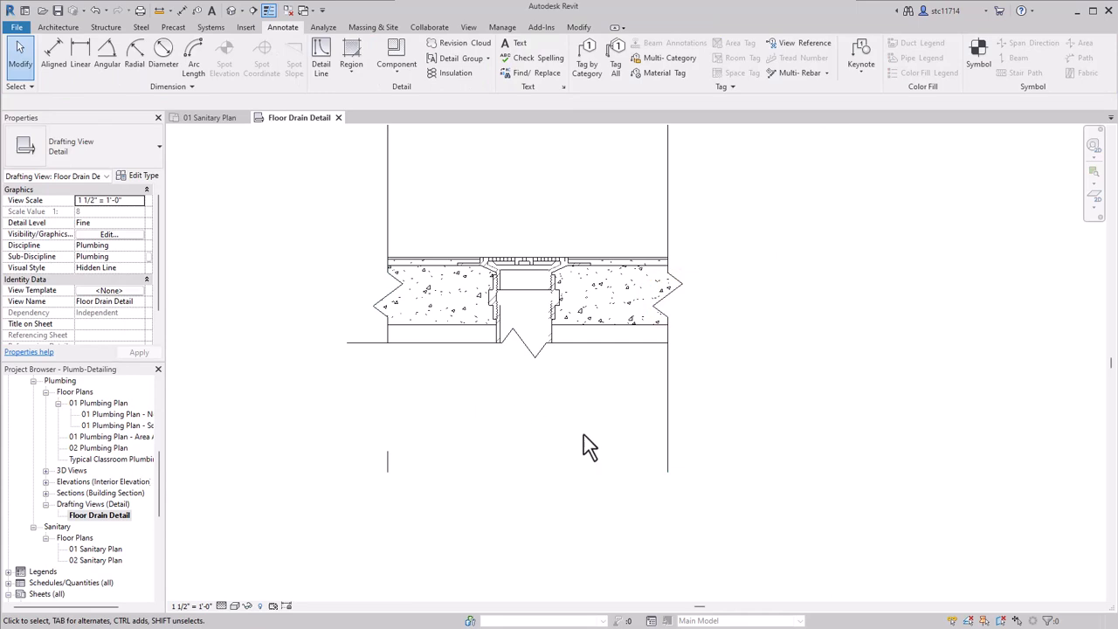
Bring the left vertical break line to the front of the other detail items and deselect it
left_click(389, 183)
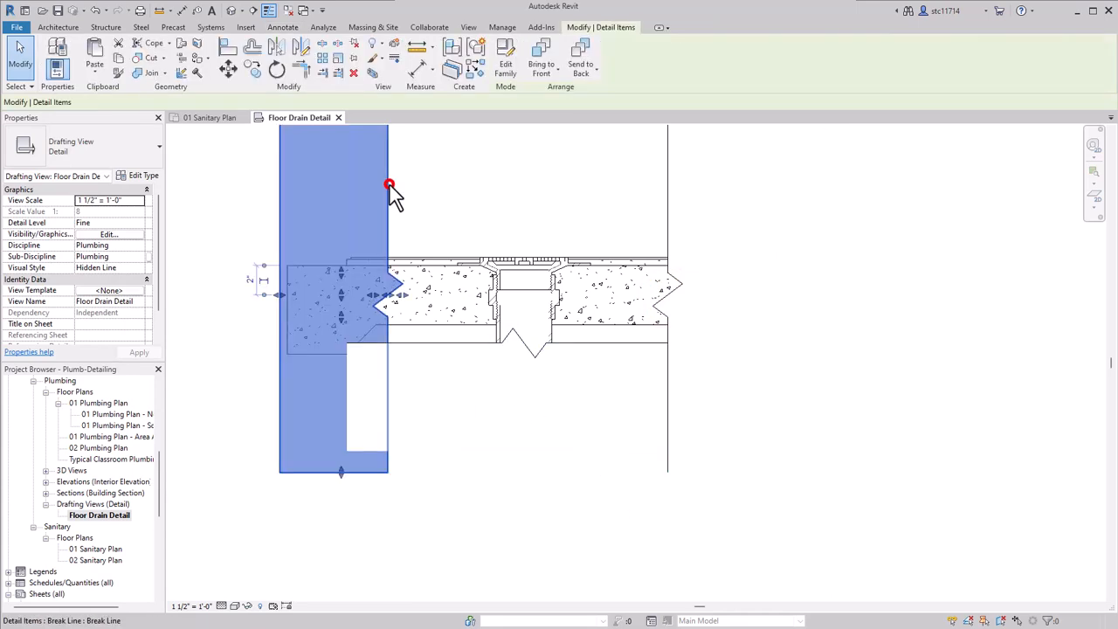
left_click(541, 58)
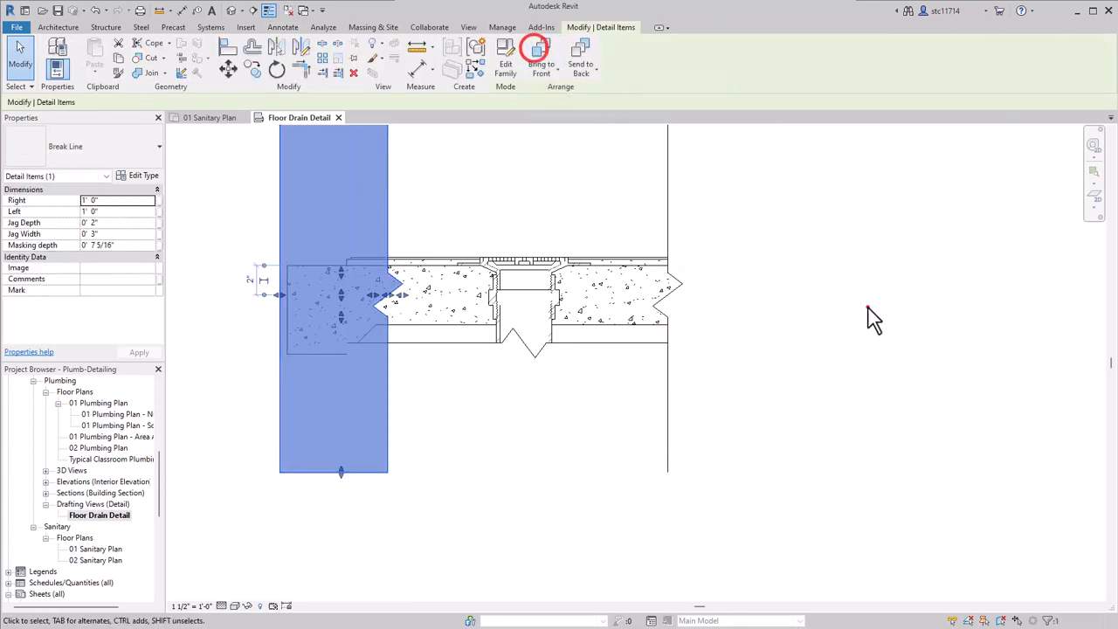
left_click(868, 313)
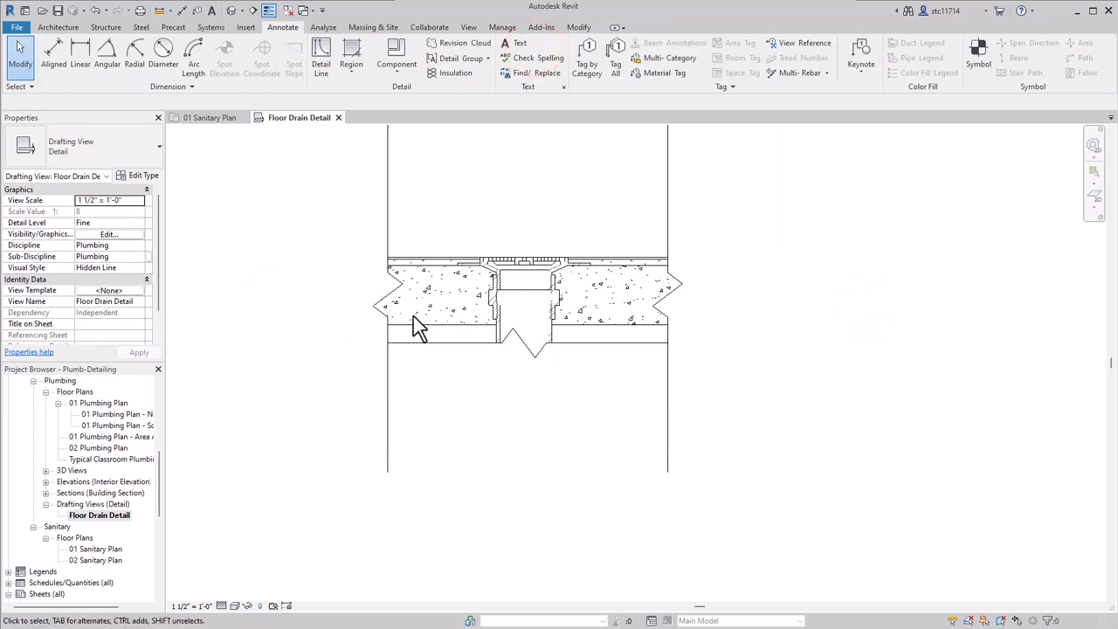
Narrow the drain pipe break line's jag to about 1 3/8" between the pipe walls and make it slightly shallower
scroll(392, 272, "up", 2)
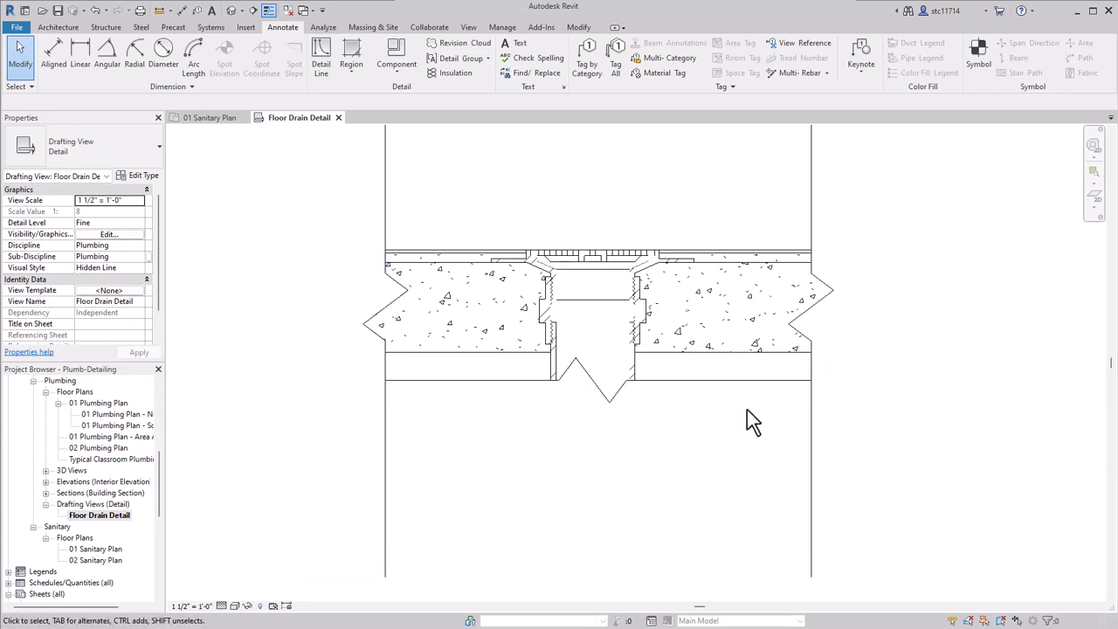
scroll(599, 399, "up", 3)
left_click(539, 416)
middle_click_drag(539, 416, 636, 445)
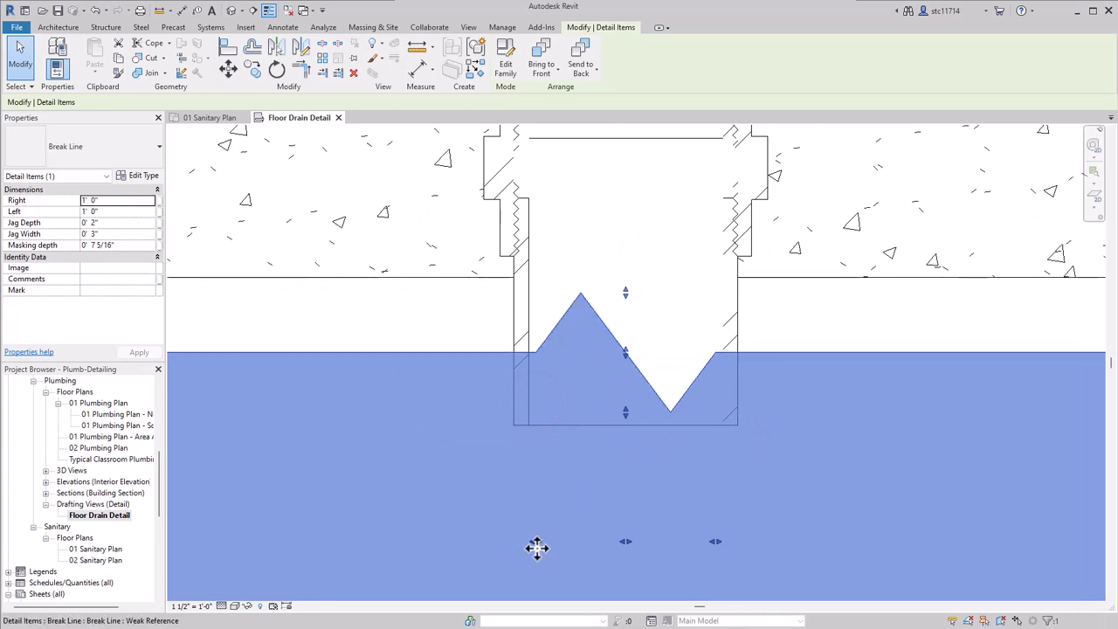
left_click_drag(536, 544, 595, 542)
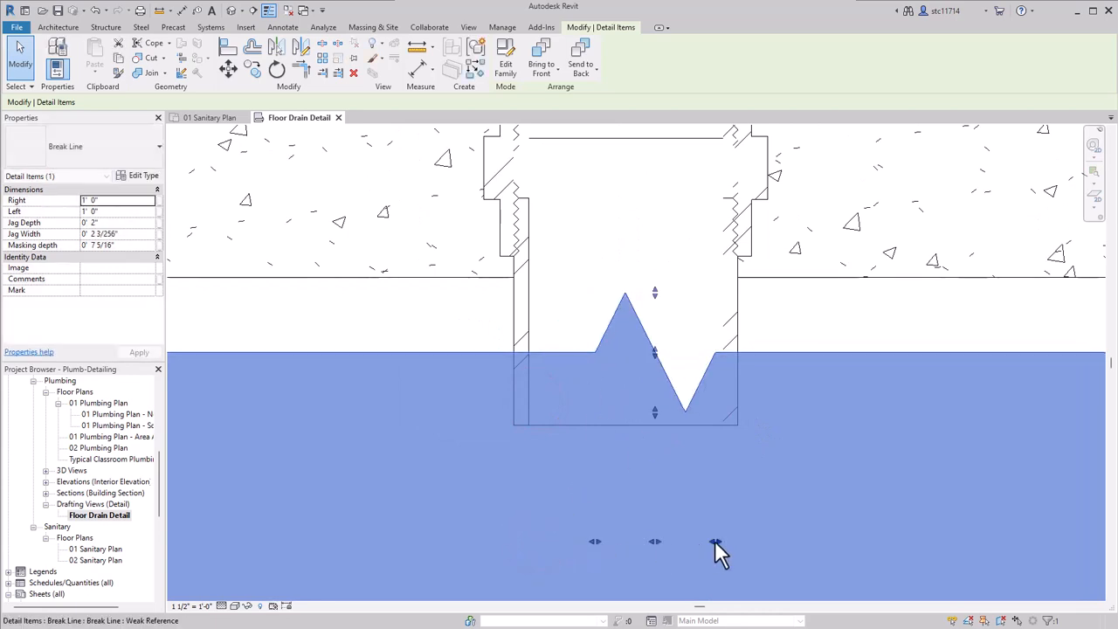
left_click_drag(715, 542, 678, 542)
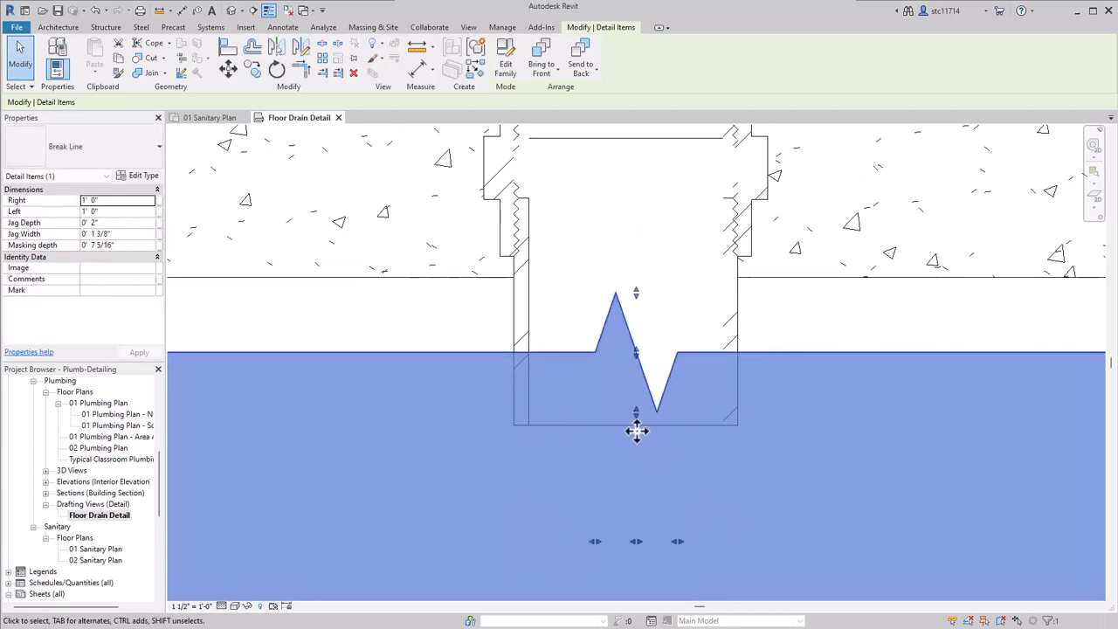
left_click_drag(636, 413, 636, 397)
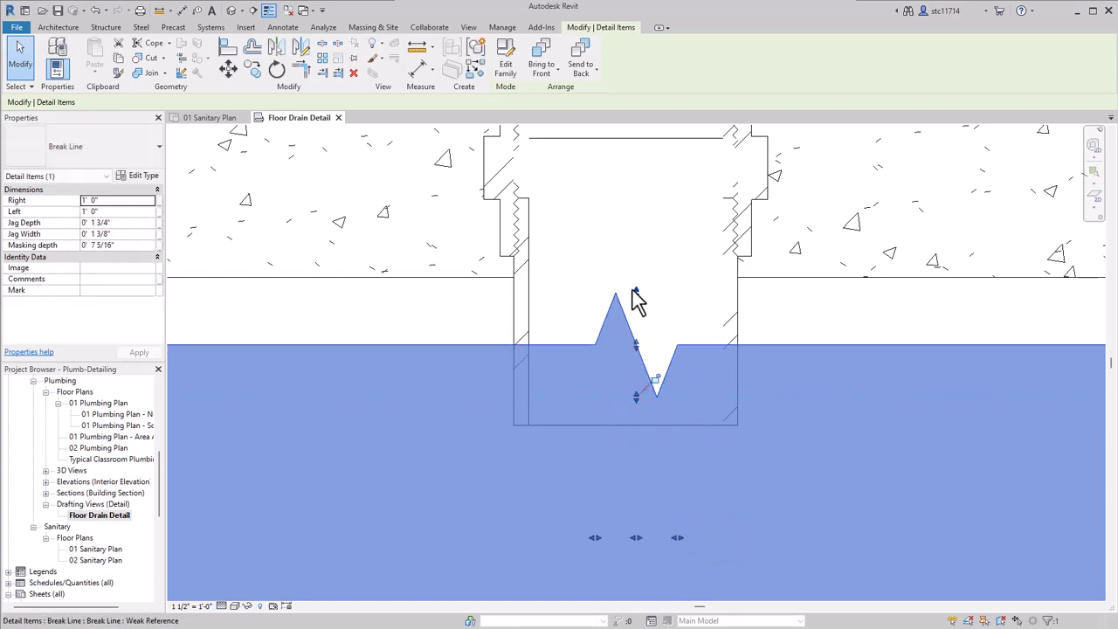
left_click_drag(636, 301, 637, 305)
left_click(780, 313)
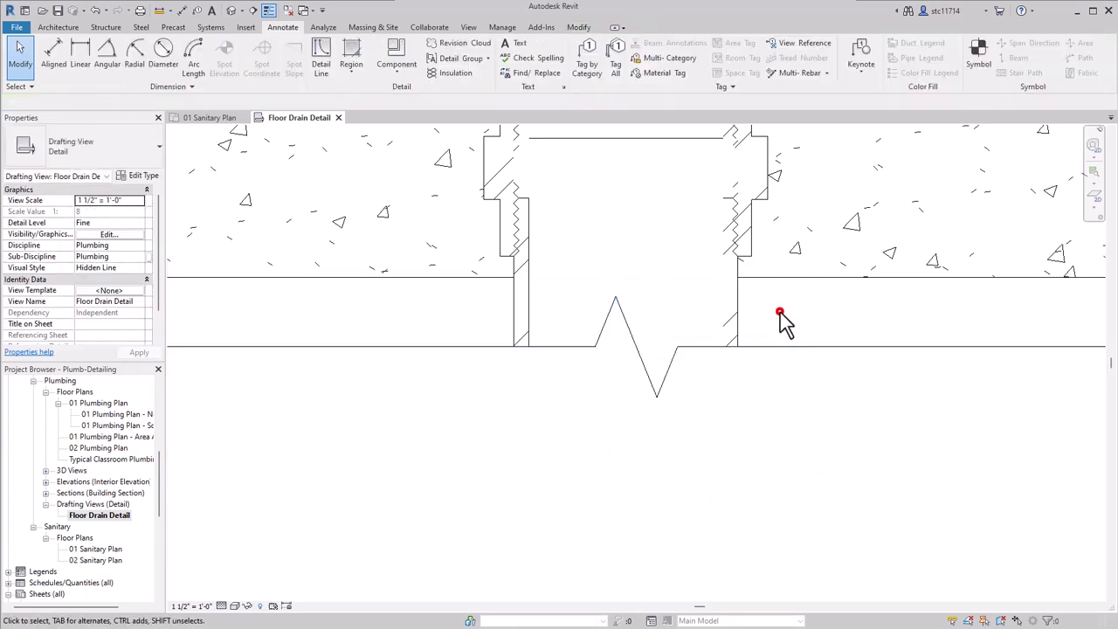
Inspect the masking extent of the break line on the slab's right side
scroll(788, 437, "down", 7)
middle_click_drag(873, 494, 769, 494)
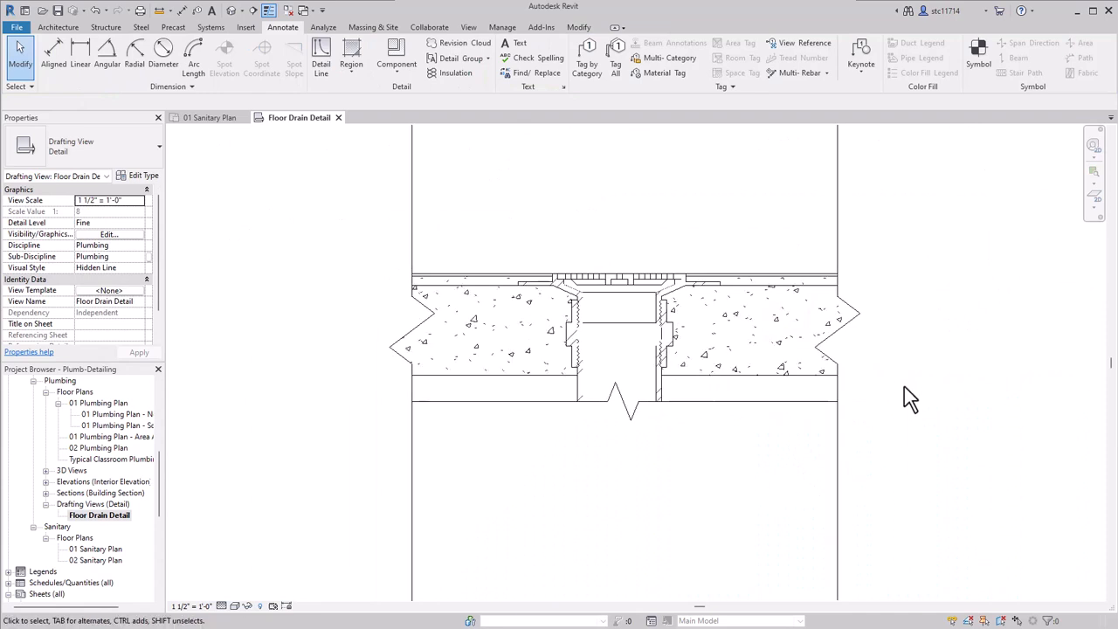
scroll(877, 355, "up", 1)
left_click(837, 336)
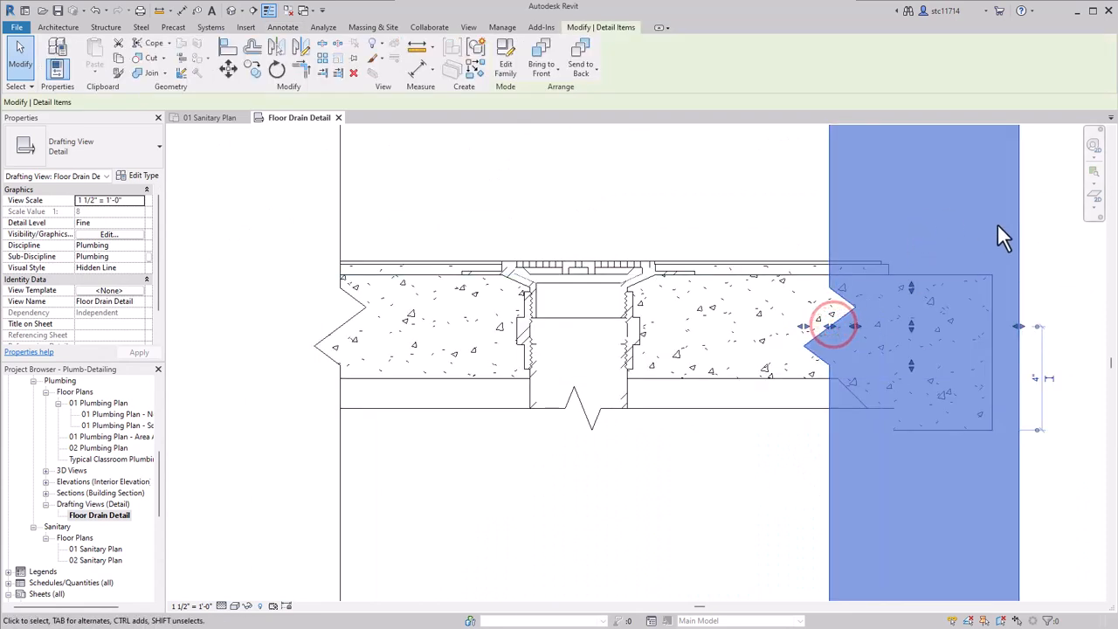
left_click(1043, 247)
scroll(1010, 453, "down", 1)
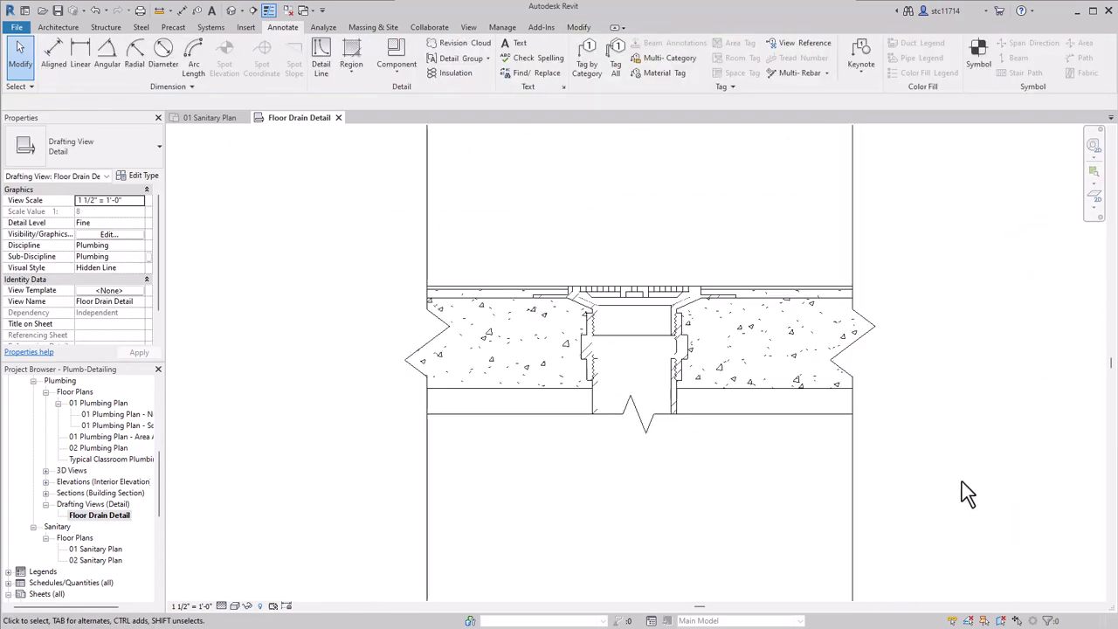
Start a text note with a two-segment leader using the 3/32" Arial text type
scroll(939, 472, "down", 2)
middle_click_drag(916, 462, 844, 463)
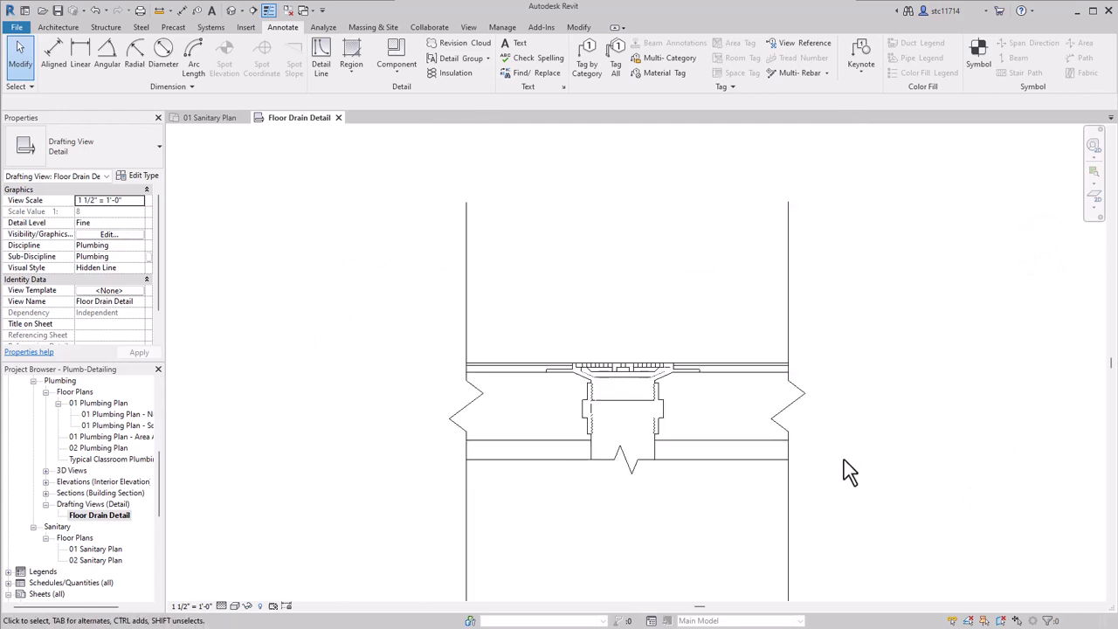
left_click(515, 42)
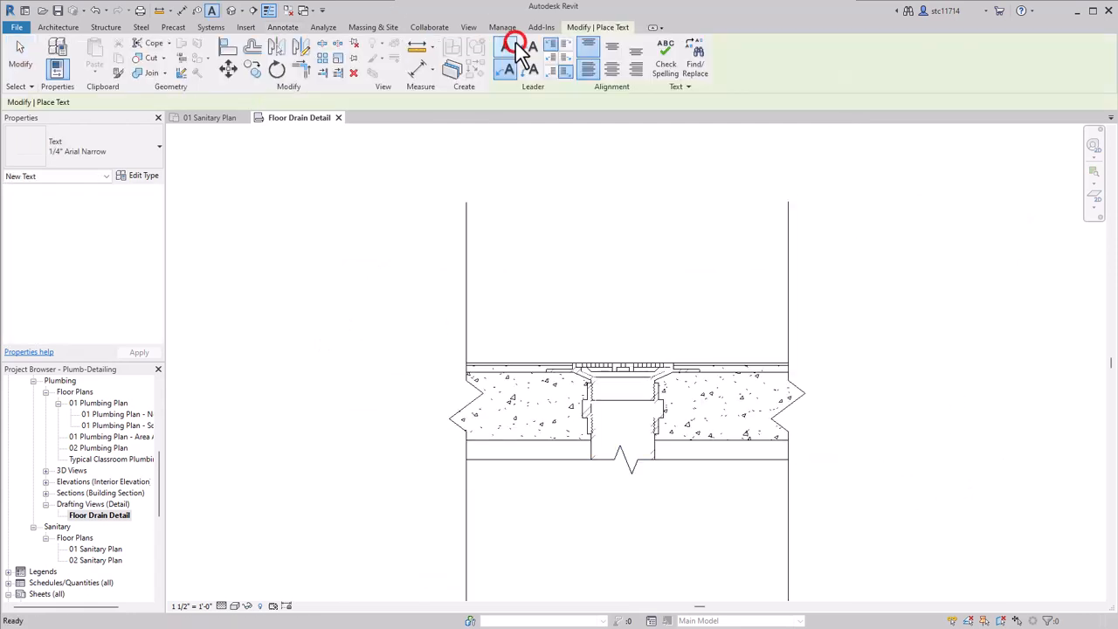
left_click(505, 72)
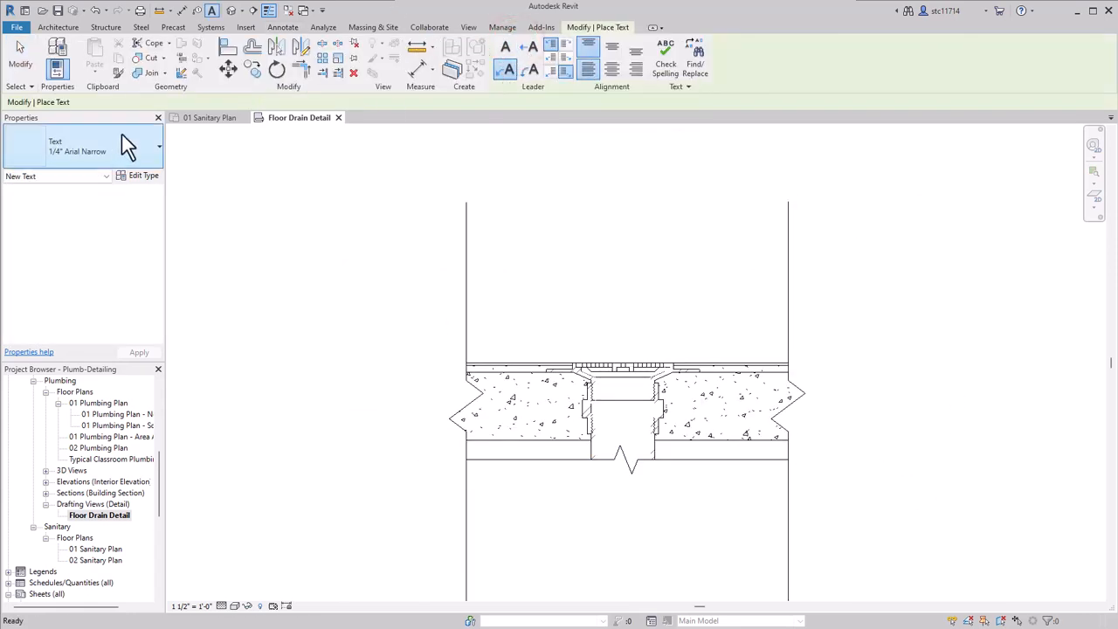
left_click(121, 147)
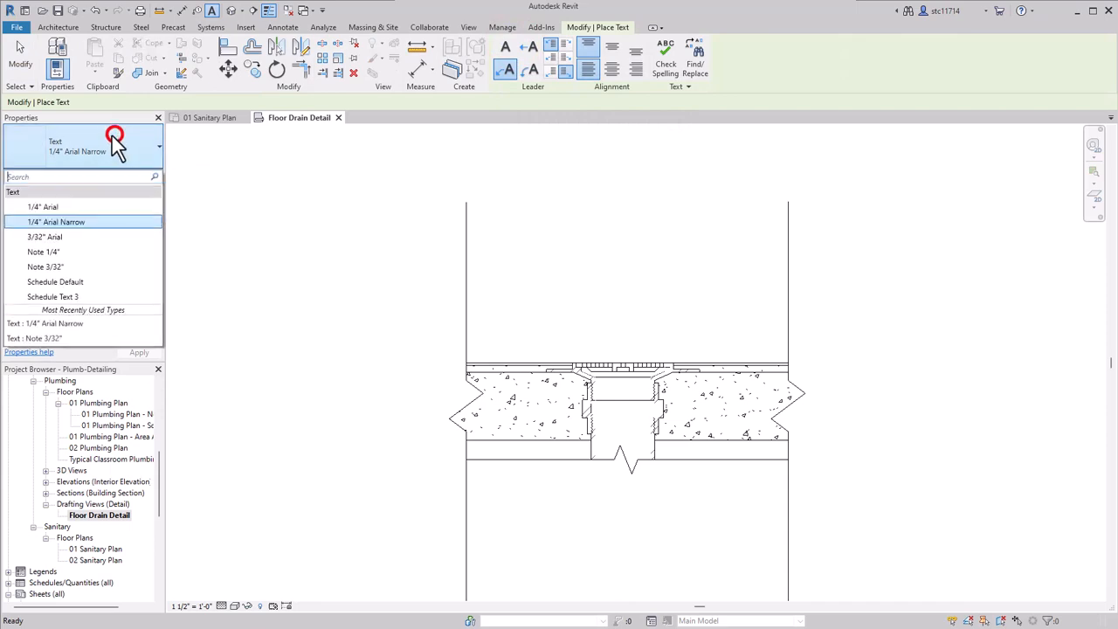
left_click(55, 242)
Add the note "FLOOR DRAIN" above and to the right of the slab, with its leader pointing at the drain's grate
scroll(644, 367, "up", 3)
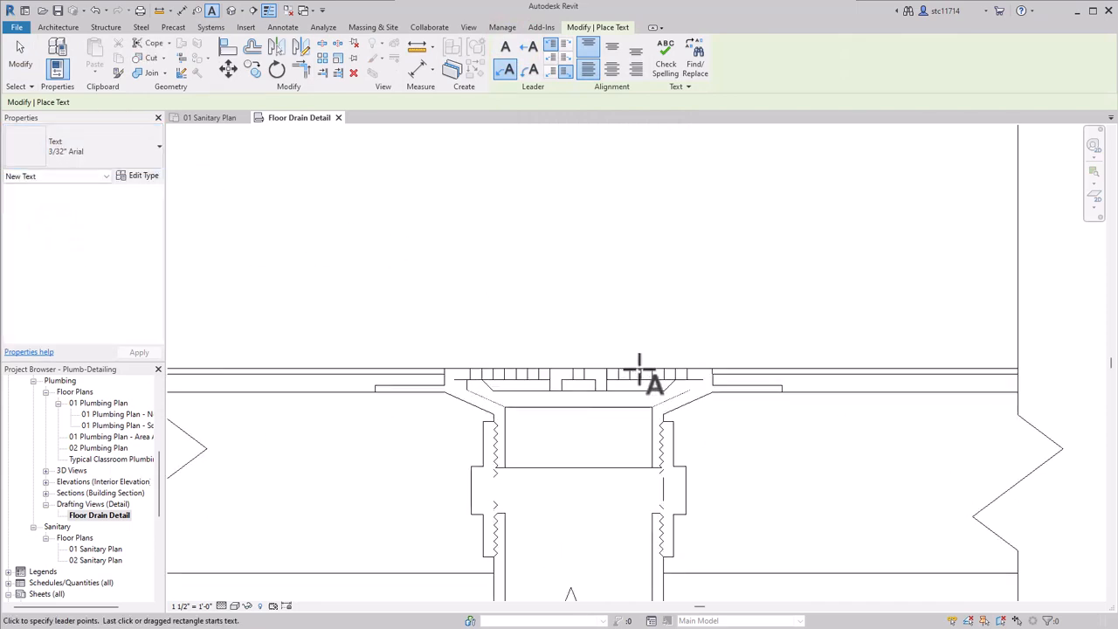
left_click(626, 369)
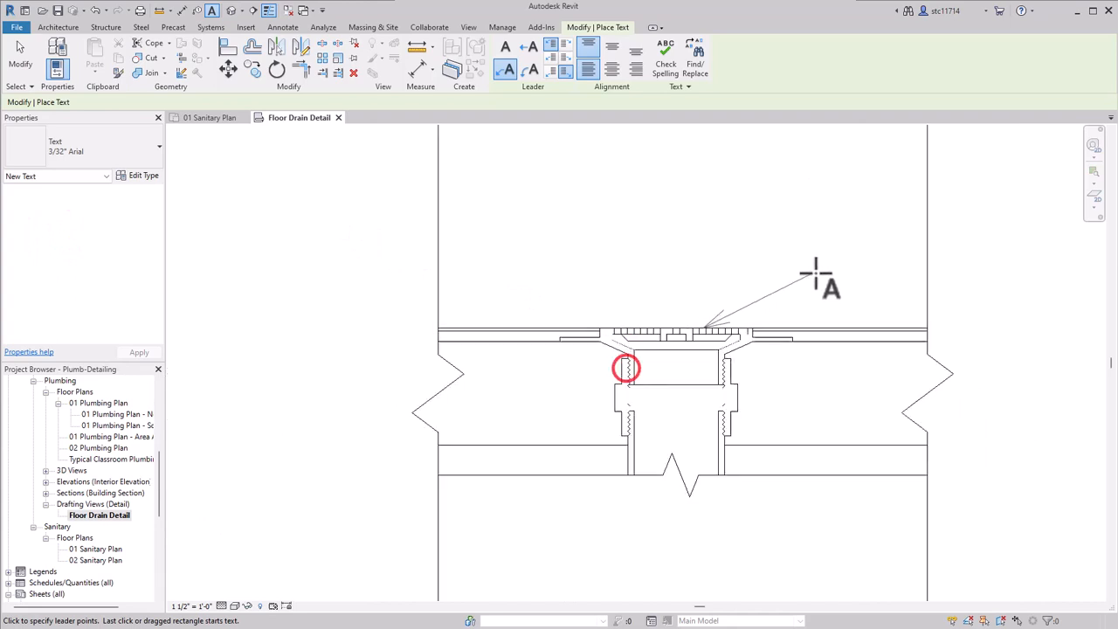
scroll(911, 245, "down", 3)
middle_click_drag(911, 245, 734, 268)
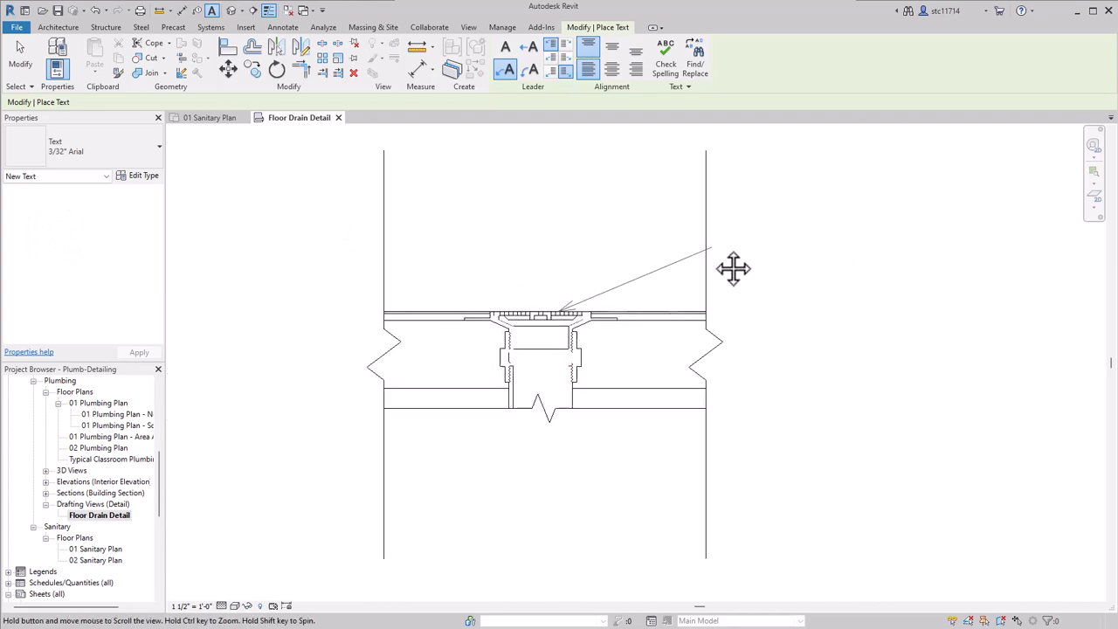
left_click(774, 197)
left_click(789, 196)
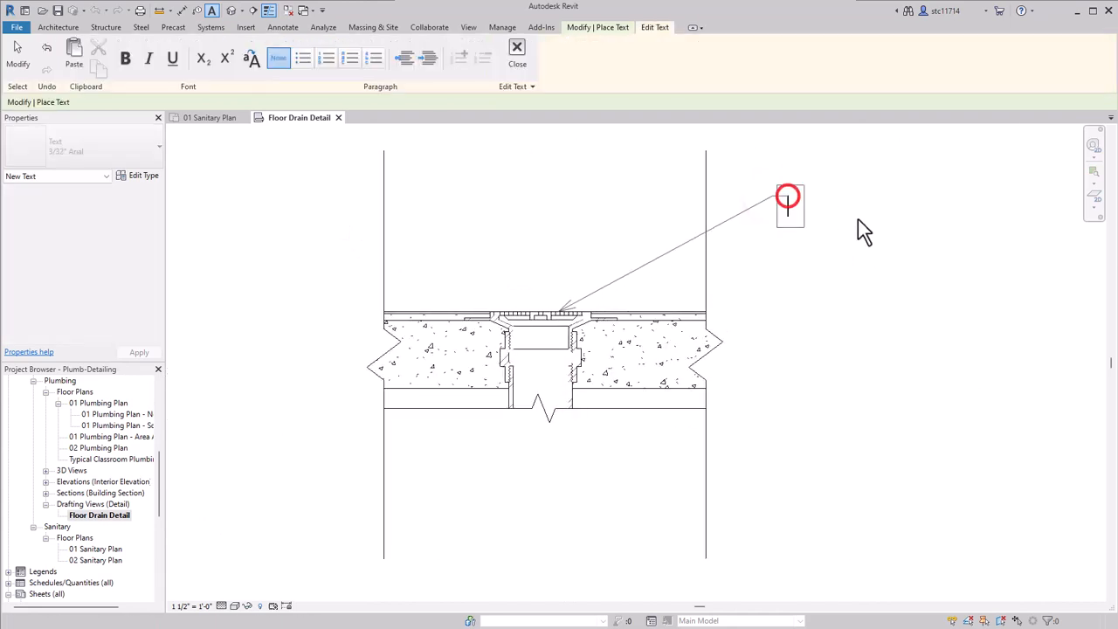
type("FL")
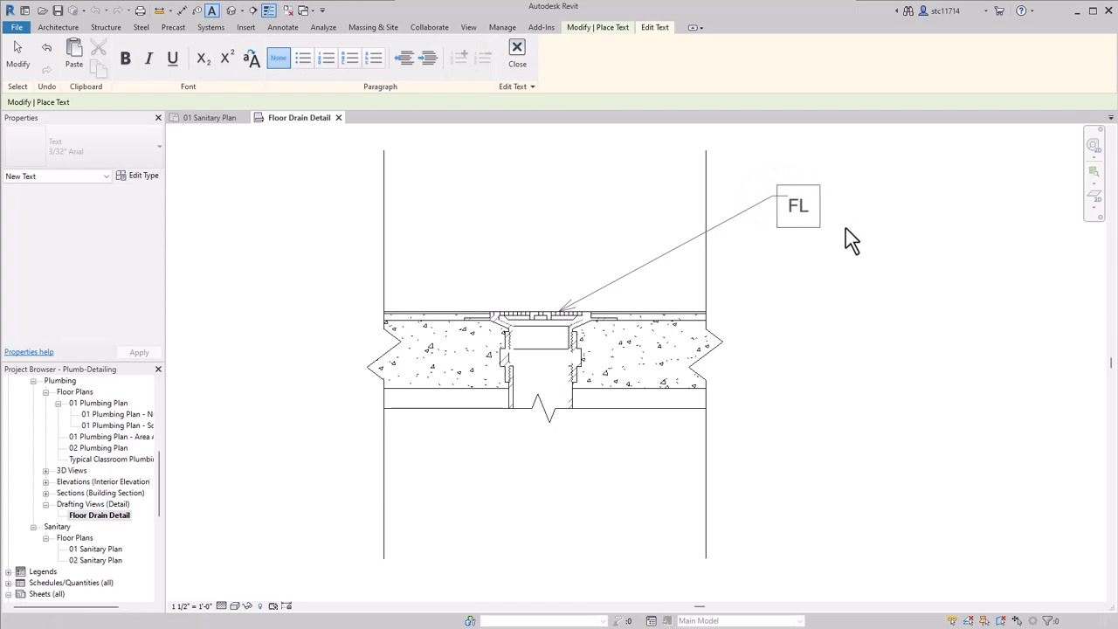
type("OOR DRAIN")
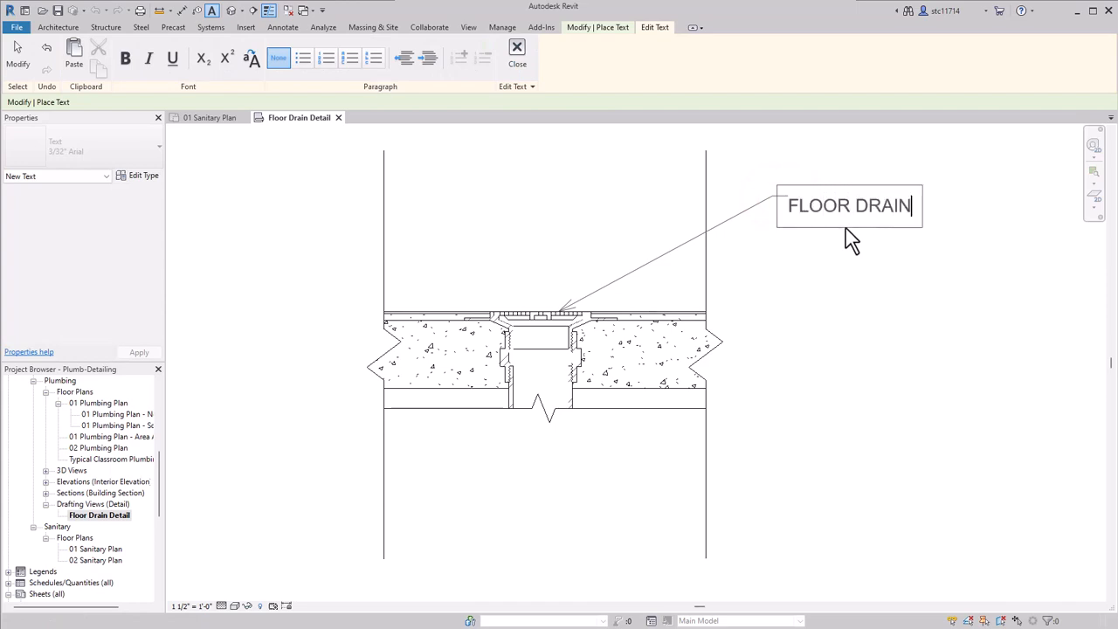
left_click(843, 328)
key("Escape")
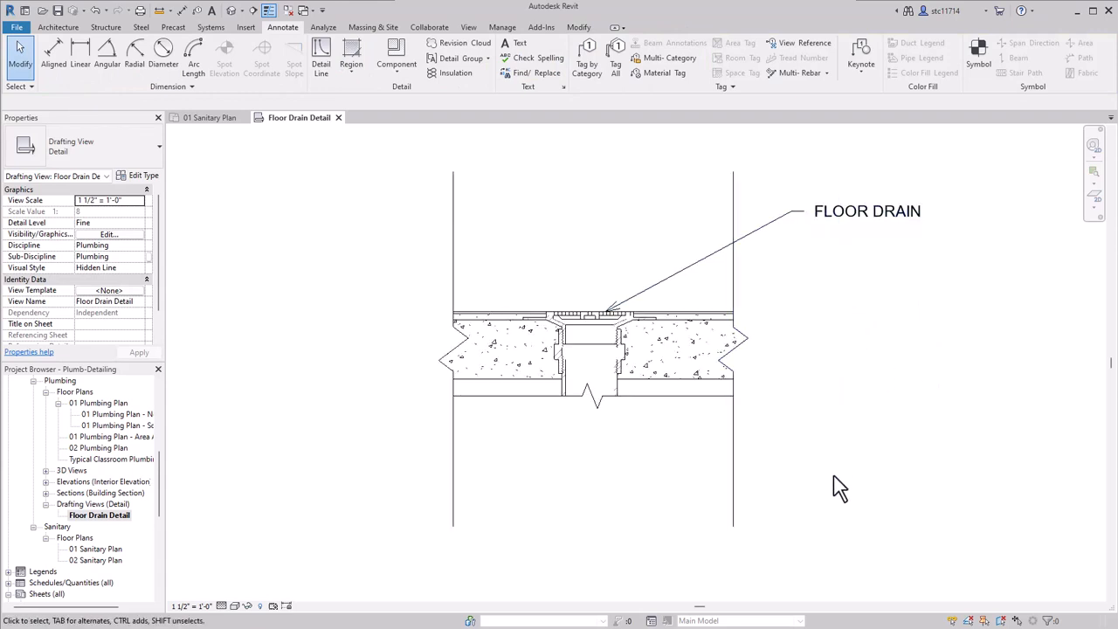
Open the sheet P-003 - Floor Drain Detail
scroll(935, 463, "down", 1)
middle_click_drag(941, 457, 909, 450)
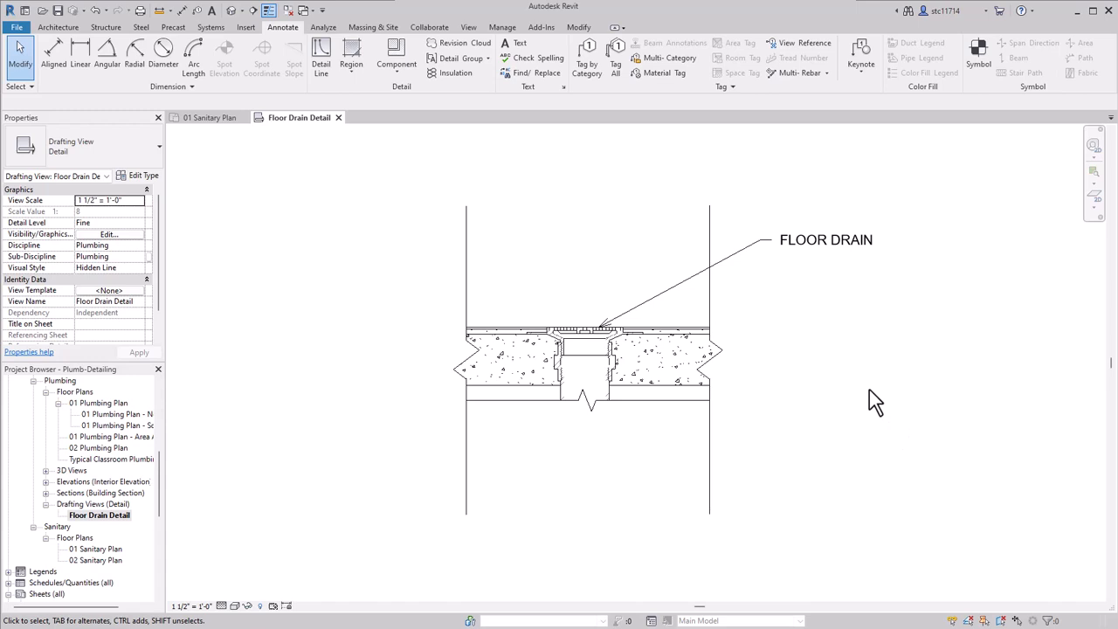
scroll(74, 497, "down", 7)
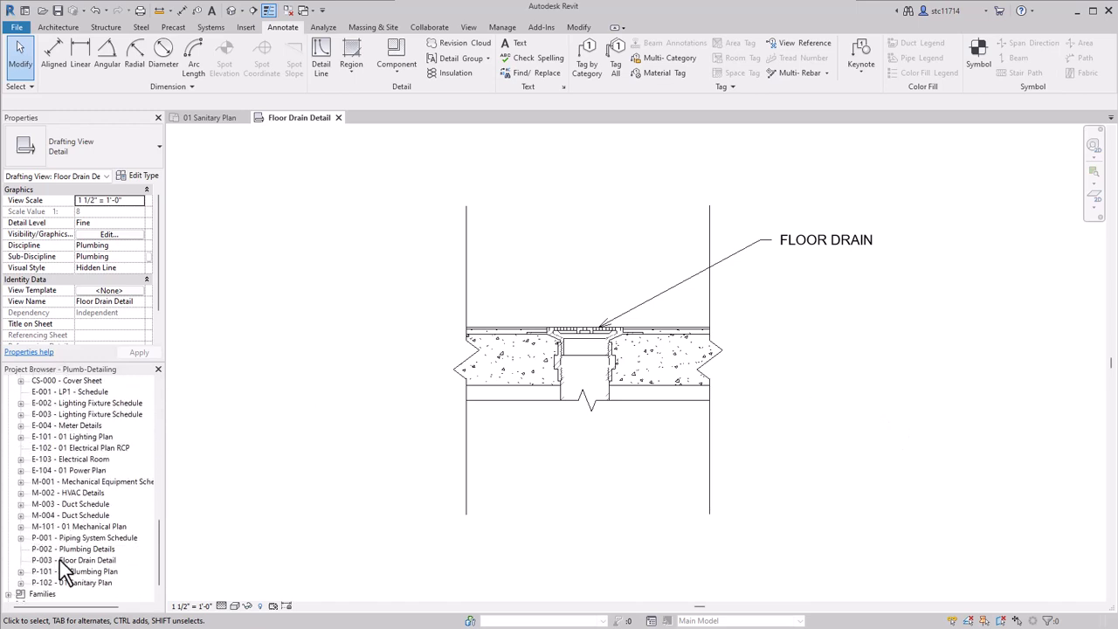
left_click(59, 560)
double_click(60, 560)
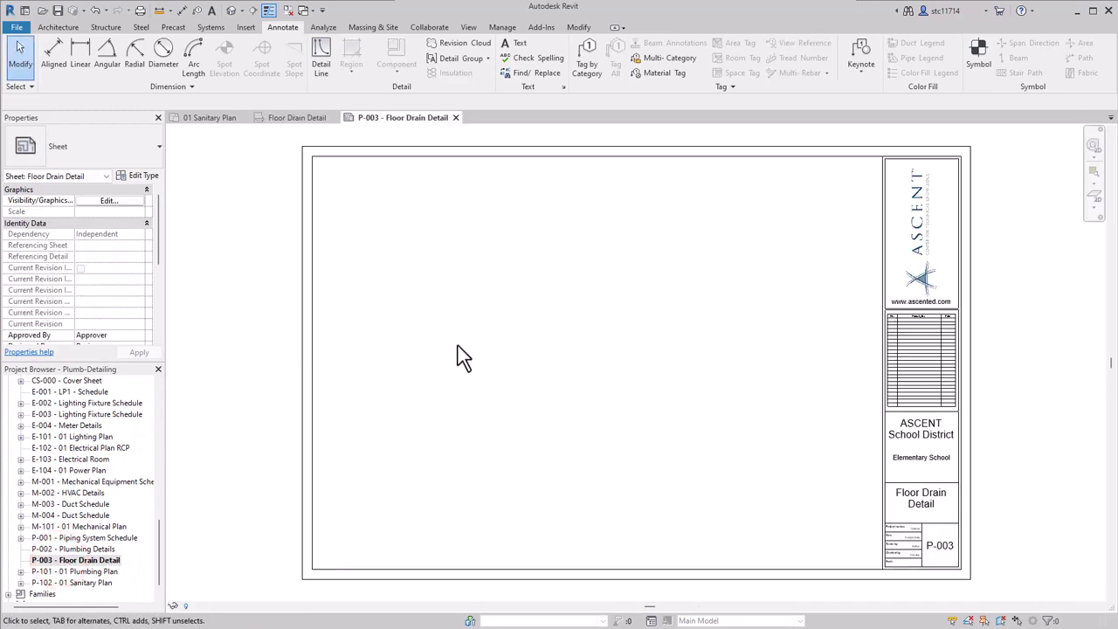
Place the Floor Drain Detail drafting view in the upper-left area of sheet P-003 and check it up close
scroll(105, 463, "up", 8)
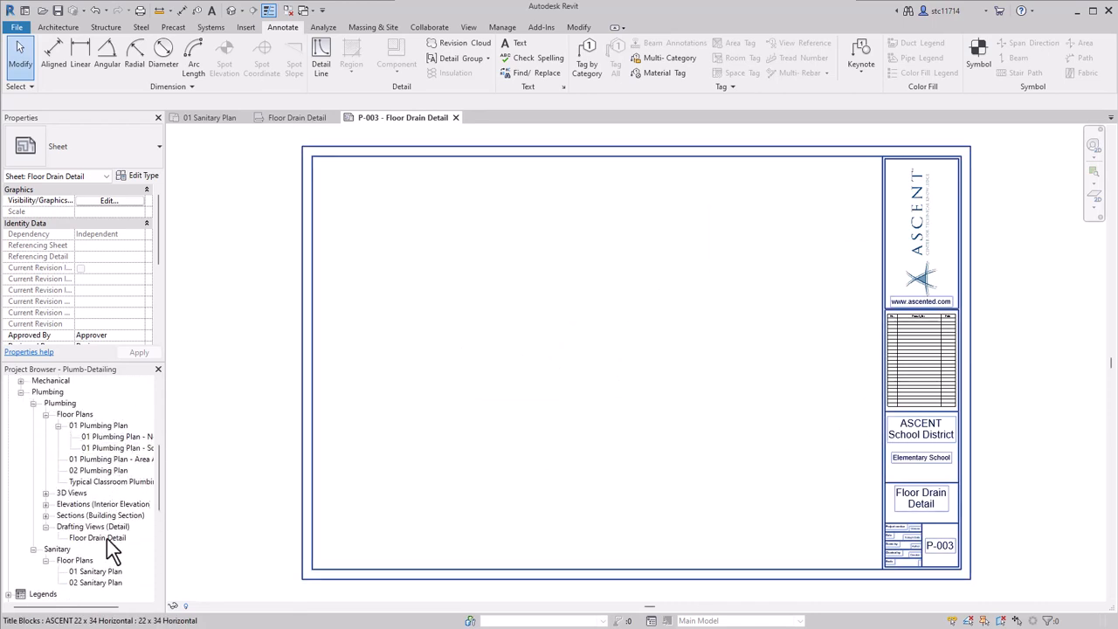
left_click_drag(107, 538, 396, 219)
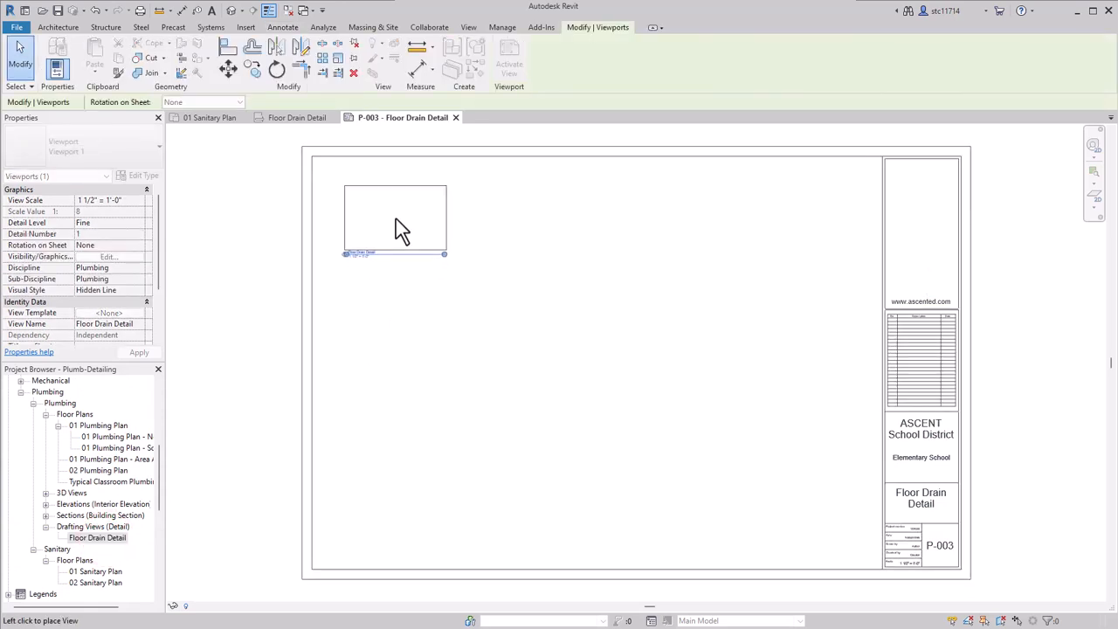
left_click(396, 219)
left_click(516, 239)
scroll(332, 219, "up", 5)
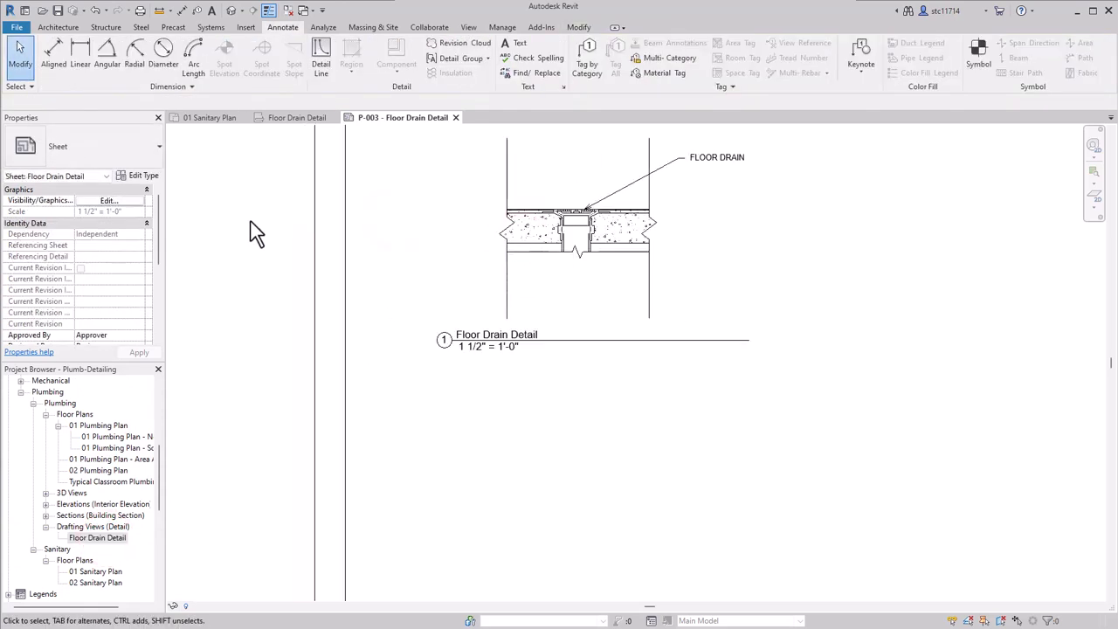
scroll(251, 222, "up", 3)
middle_click_drag(565, 331, 489, 418)
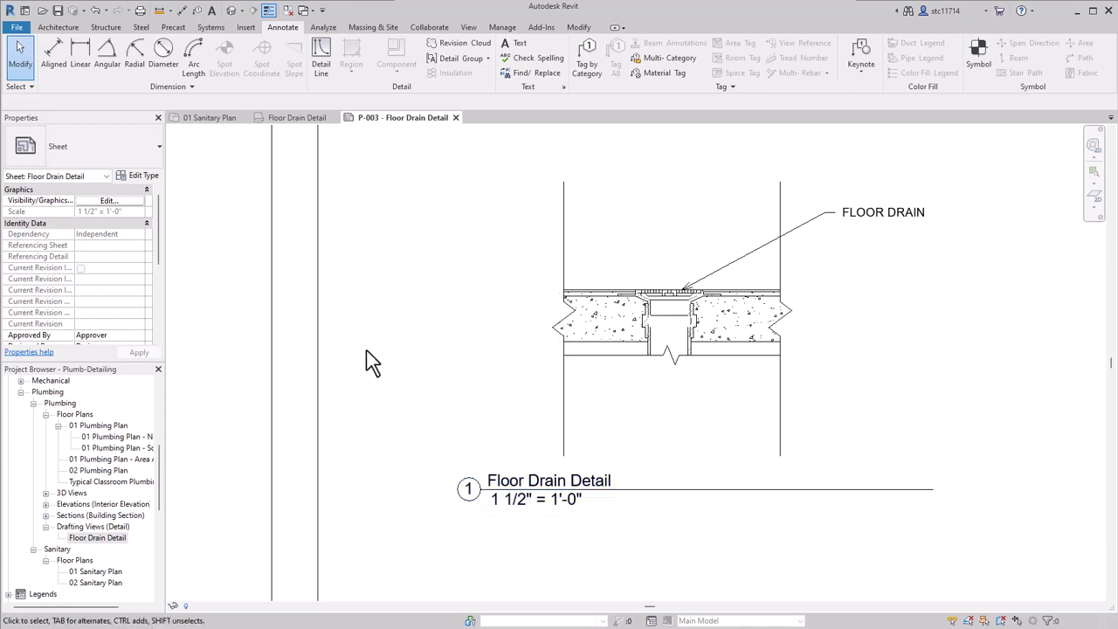
scroll(366, 353, "down", 1)
scroll(431, 357, "down", 2)
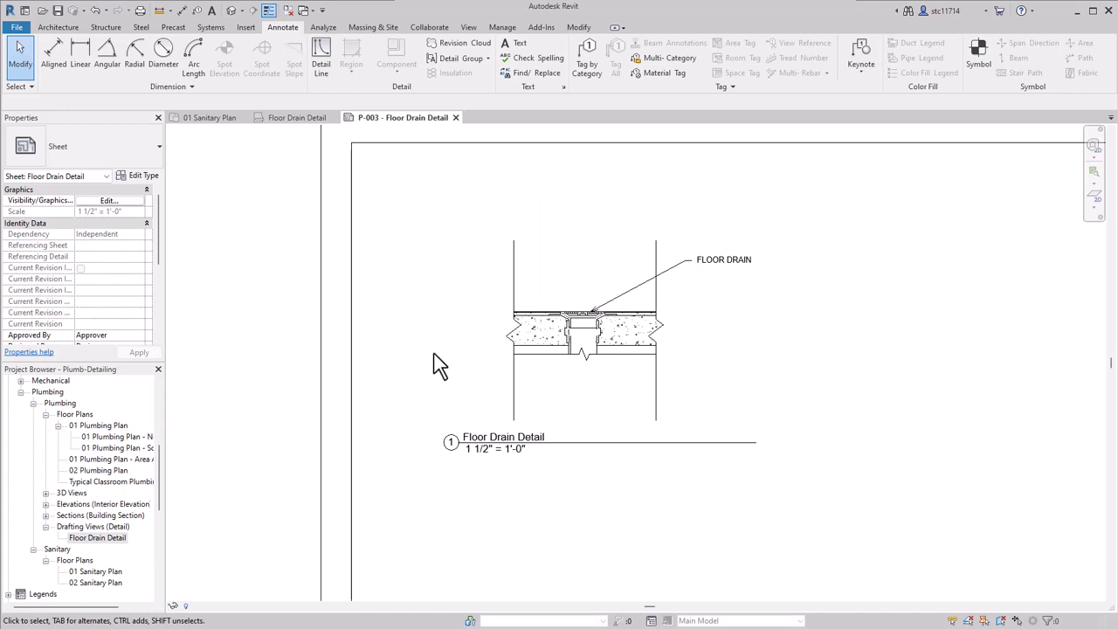
In the 01 Sanitary Plan, draw a callout around the uppermost floor drain that references the existing drafting view Floor Drain Detail (1/P-003)
left_click(215, 117)
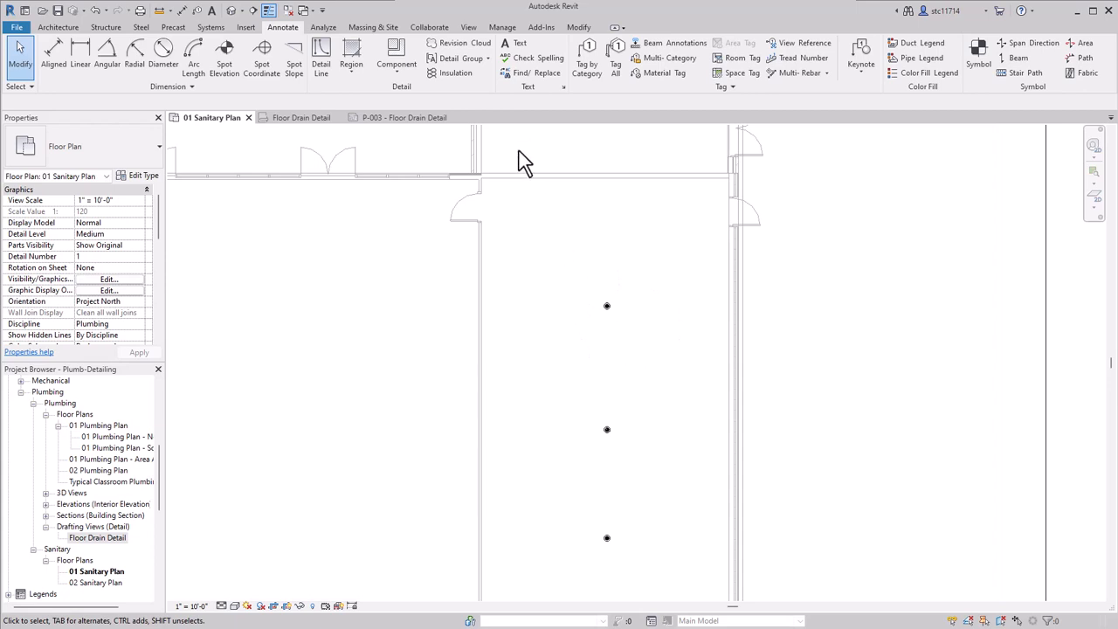
left_click(467, 27)
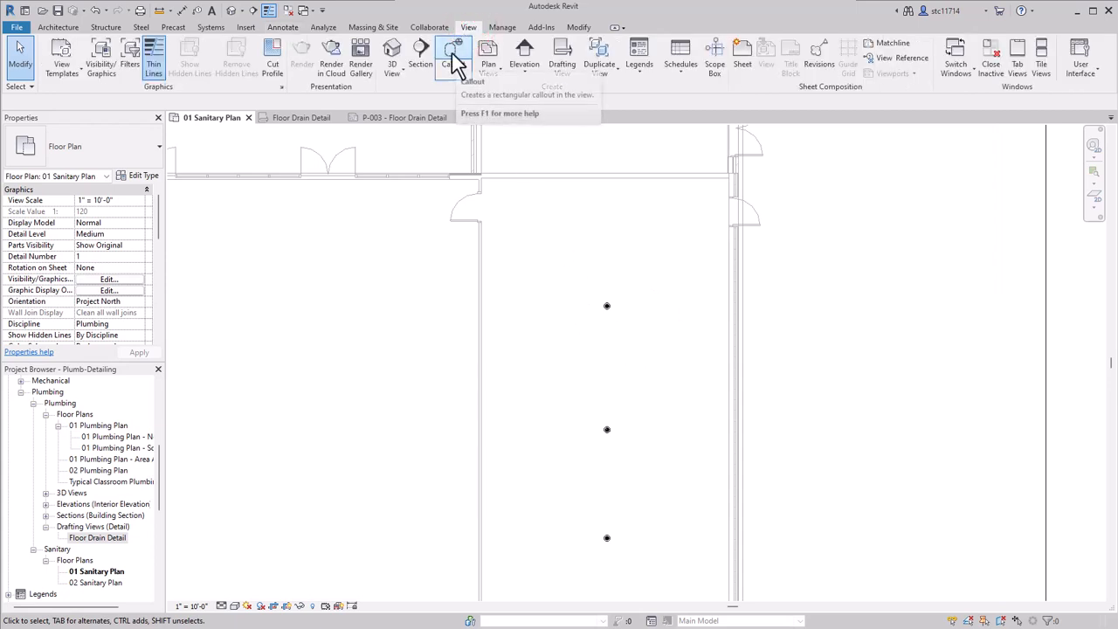
left_click(453, 56)
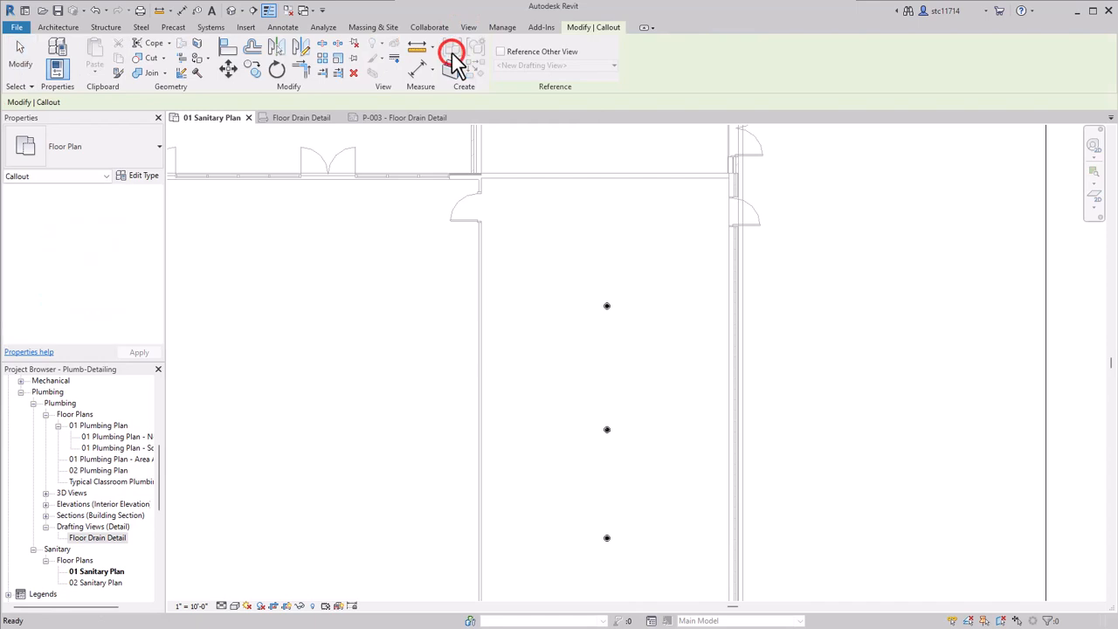
left_click(500, 52)
left_click(615, 67)
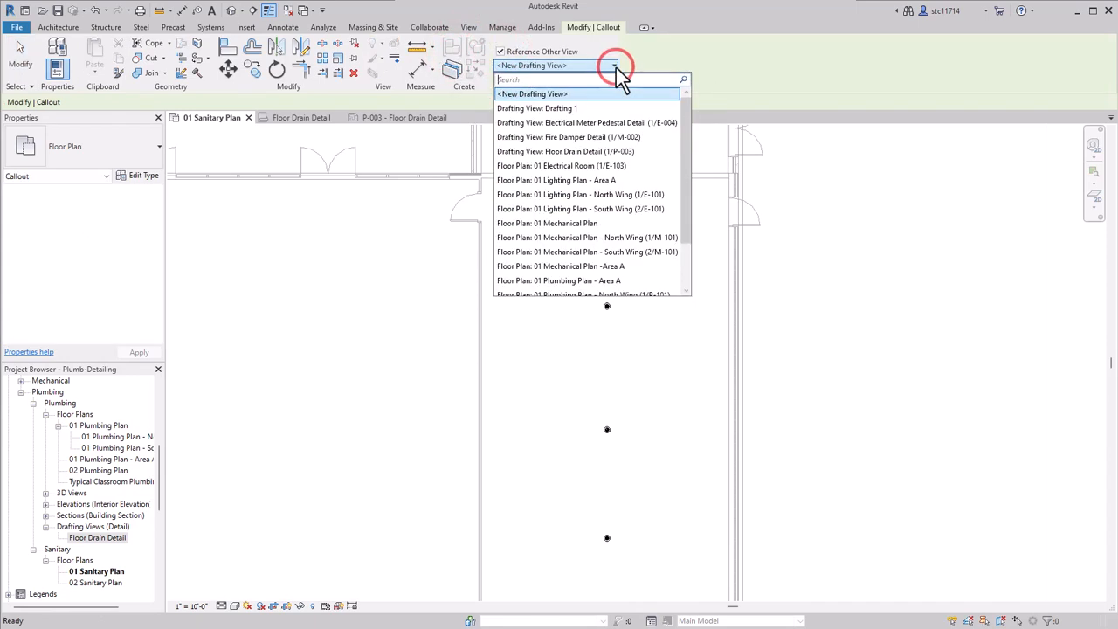
left_click(570, 154)
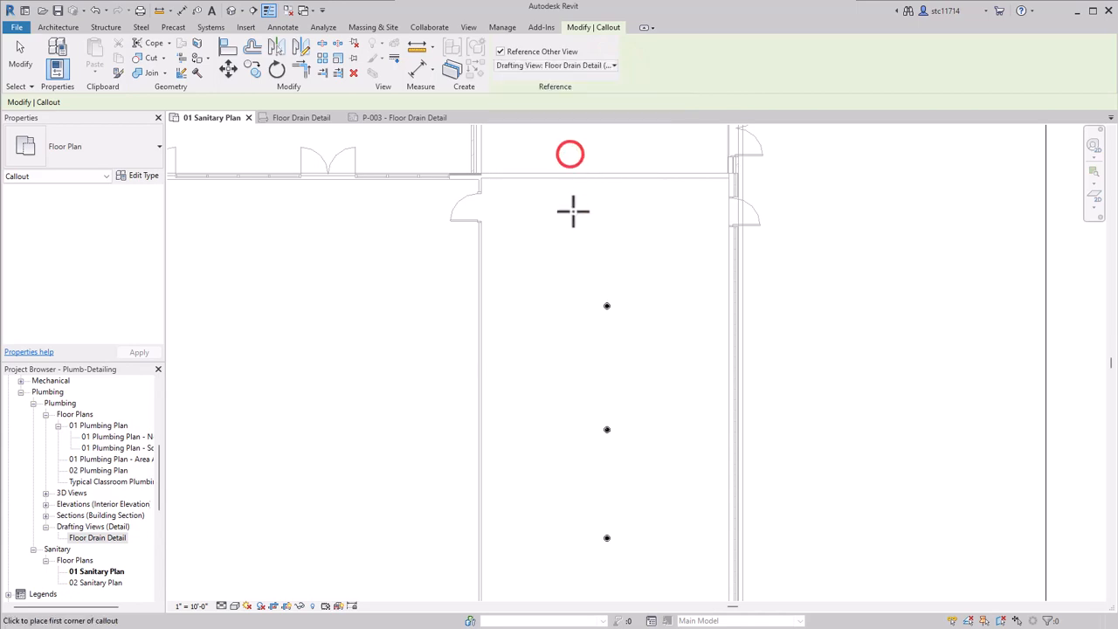
scroll(582, 290, "up", 1)
left_click(575, 278)
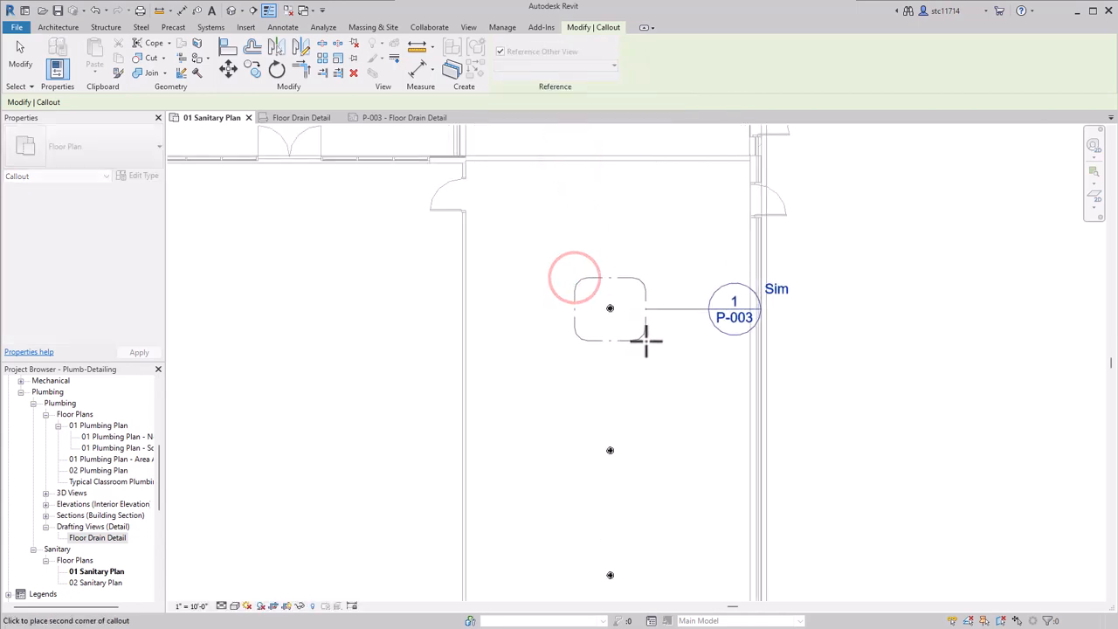
left_click(648, 341)
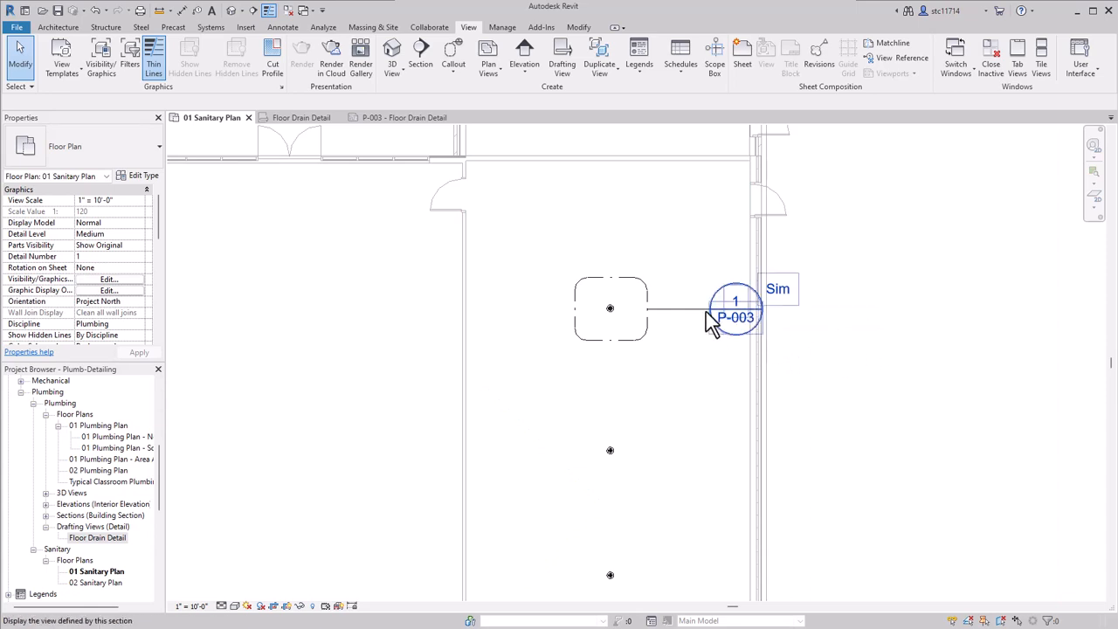
Move the callout head up and closer to the callout boundary so its leader bends, clear of the room's right wall
left_click_drag(707, 311, 657, 258)
left_click(769, 244)
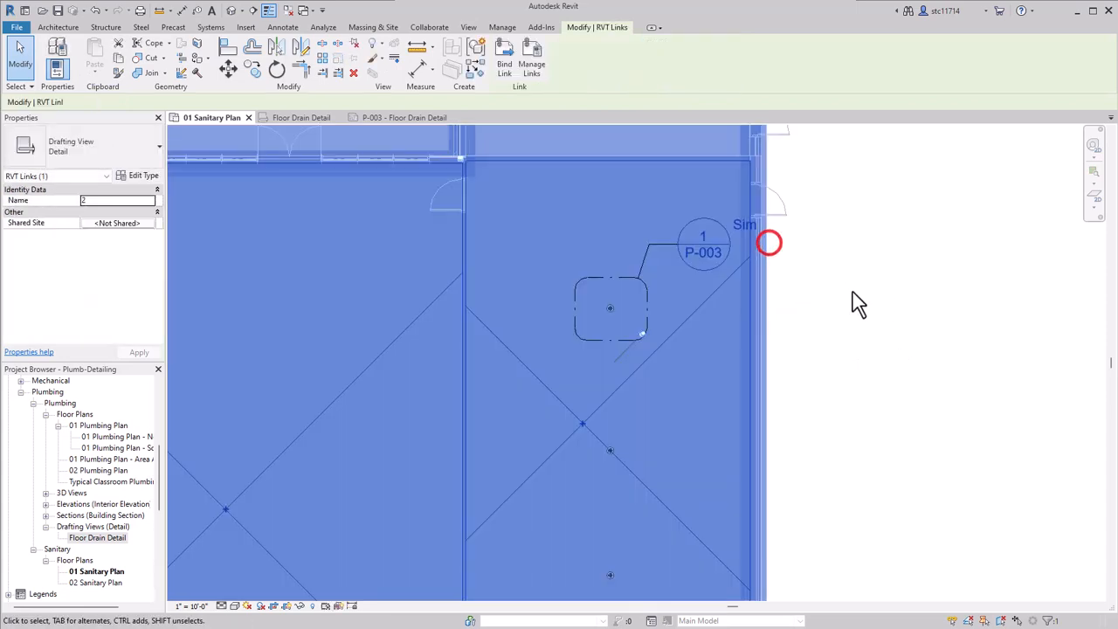
left_click(886, 288)
scroll(933, 354, "down", 4)
scroll(928, 344, "down", 1)
middle_click_drag(944, 405, 804, 304)
scroll(798, 294, "down", 1)
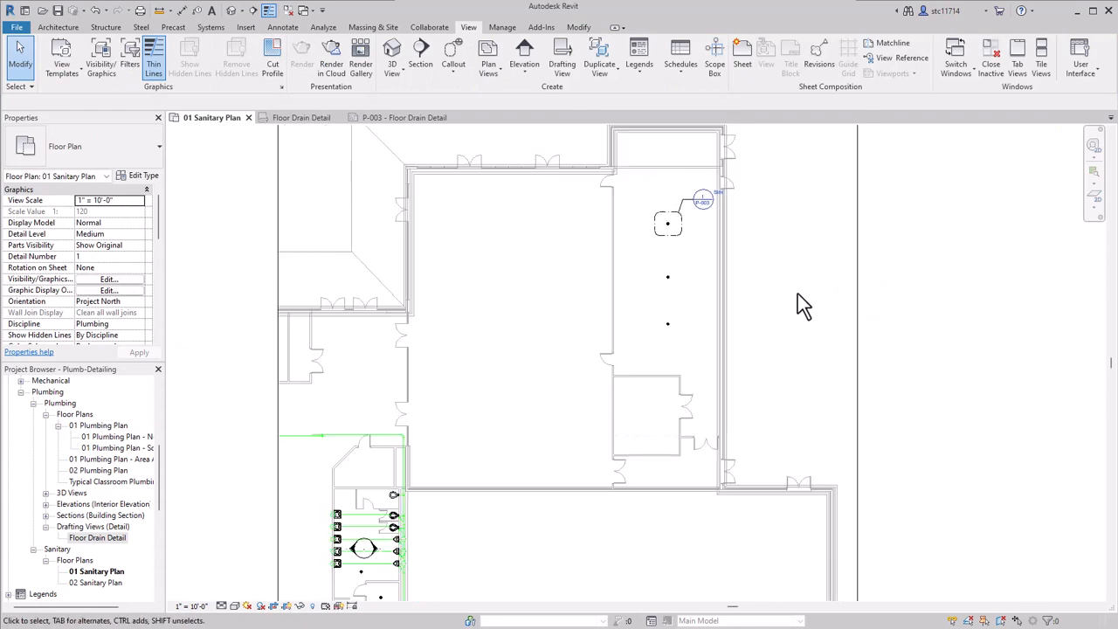